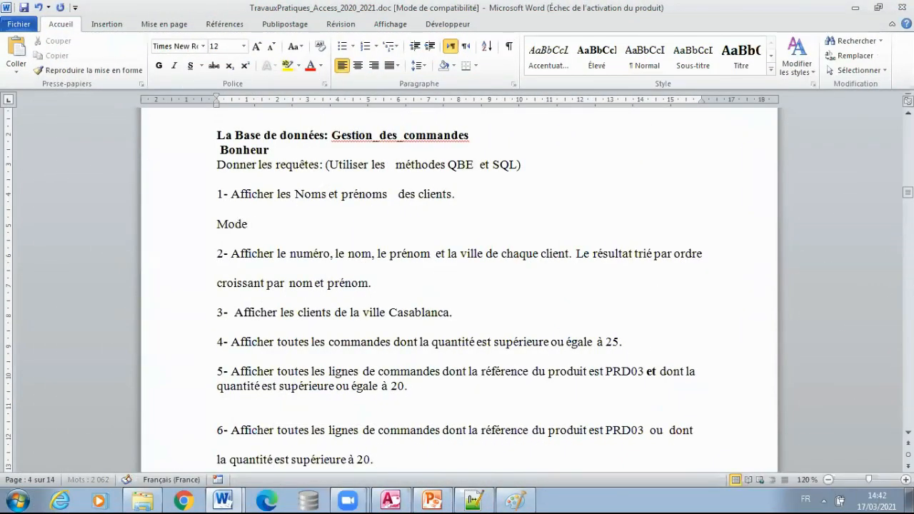
# Complete the heading "Mode Création :" under question 1 and add a "Mode SQL :" heading below it, with an empty line between them
pyautogui.write('Création :')
pyautogui.press('Return')
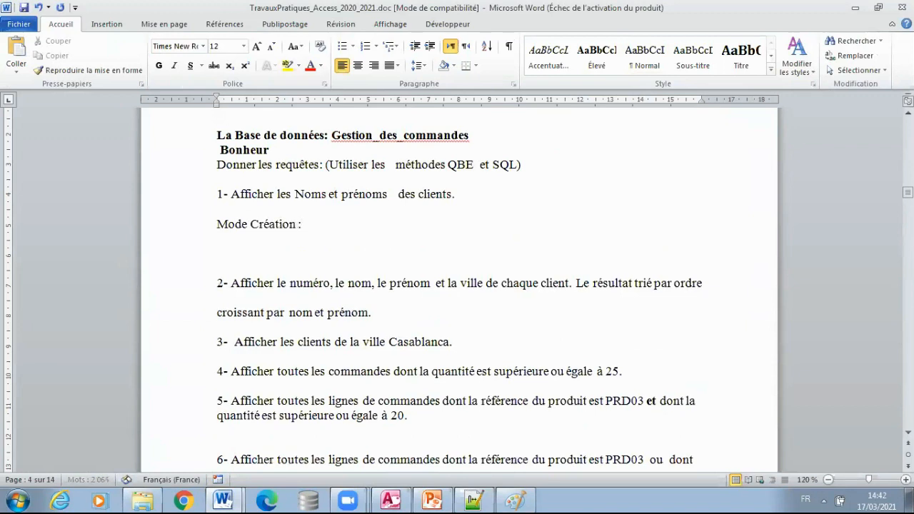
pyautogui.press('Return')
pyautogui.write('Mode ')
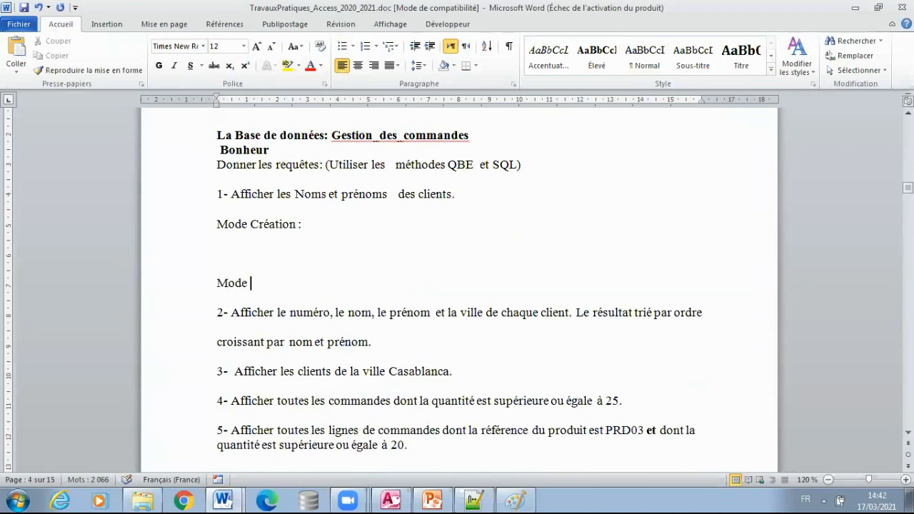
pyautogui.write('SQL :')
pyautogui.press('Return')
pyautogui.press('Delete')
# Review question 1, then switch to Access and examine the nom and prenom columns of the clients table before closing it
pyautogui.moveTo(228, 194); pyautogui.dragTo(470, 209)
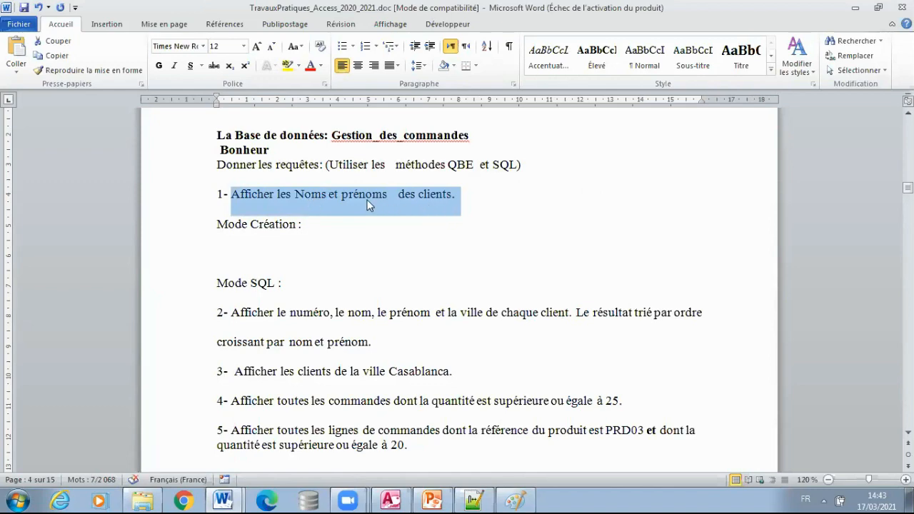
pyautogui.click(390, 500)
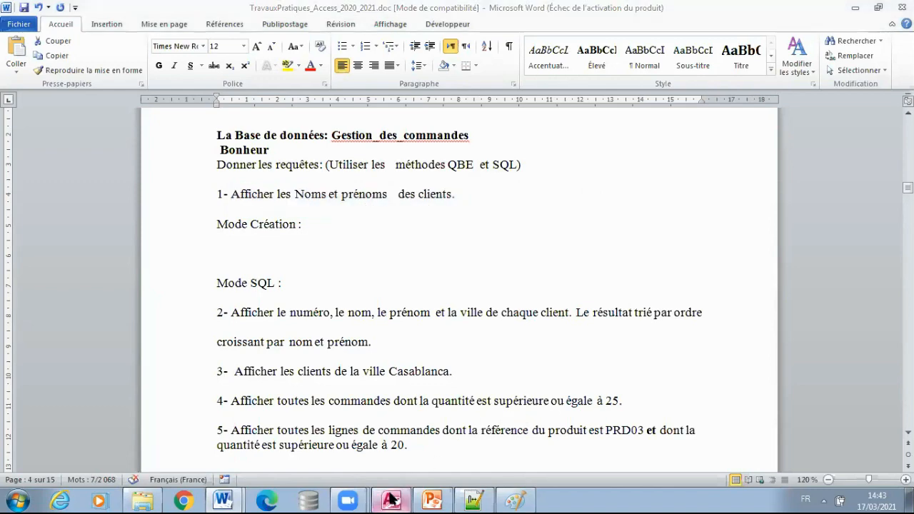
pyautogui.doubleClick(59, 146)
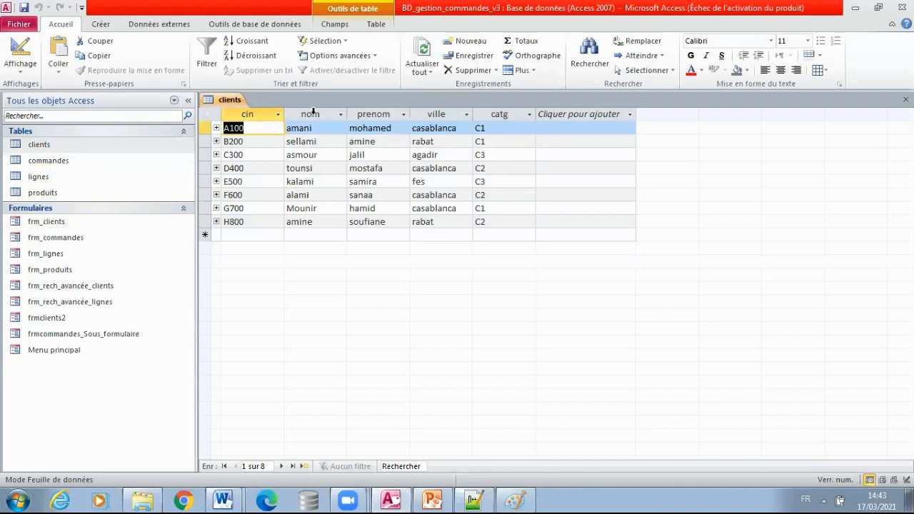
pyautogui.moveTo(318, 113); pyautogui.dragTo(378, 116)
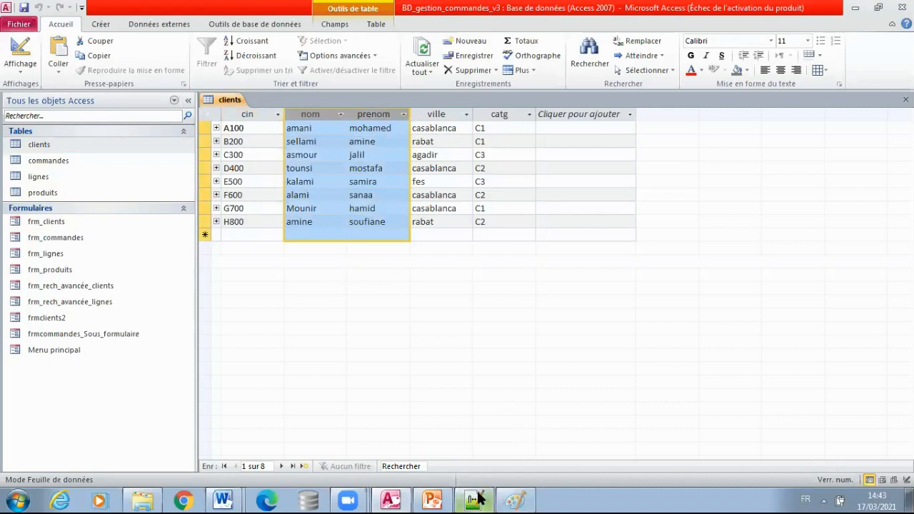
pyautogui.click(397, 499)
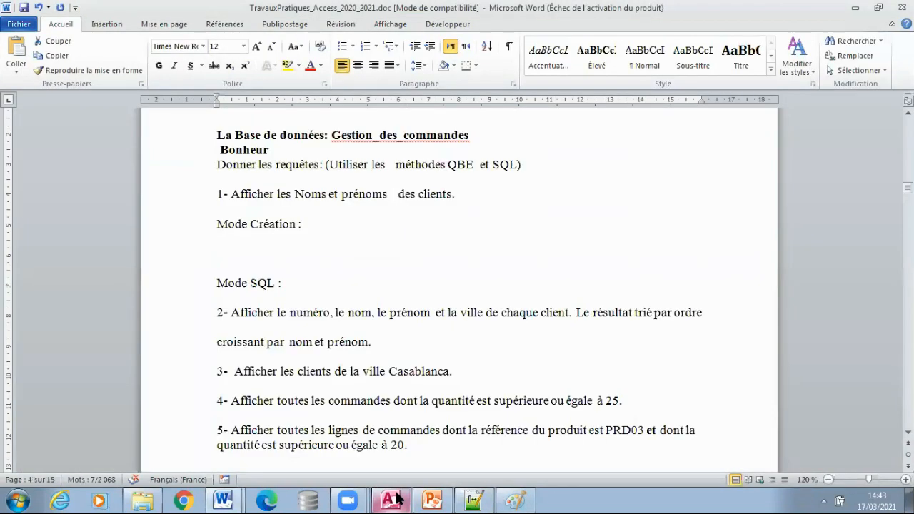
pyautogui.click(397, 499)
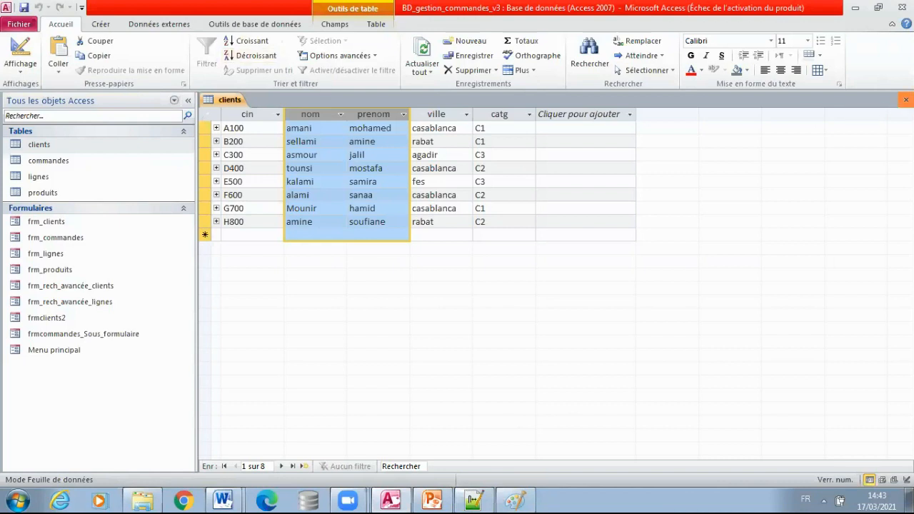
pyautogui.click(906, 99)
# Create a new query in design view and add the clients table to it, checking question 1 in Word for the table needed
pyautogui.click(97, 25)
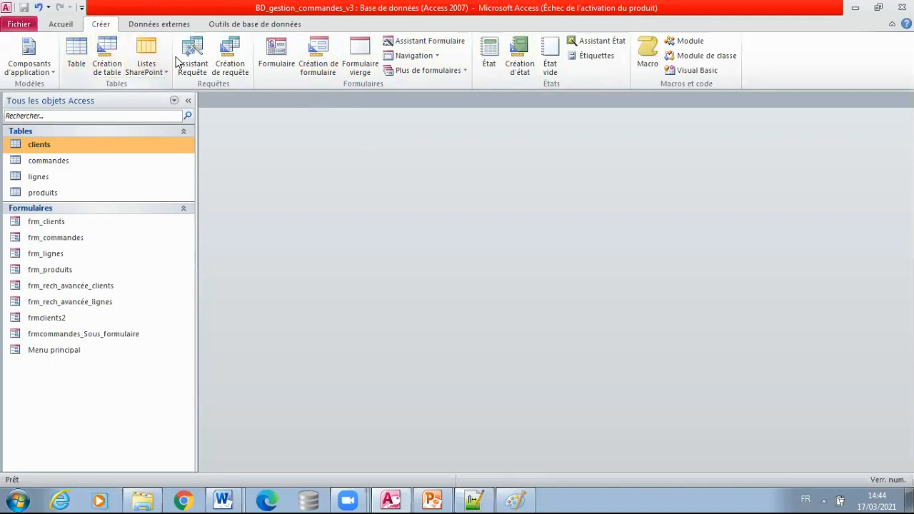
pyautogui.click(233, 60)
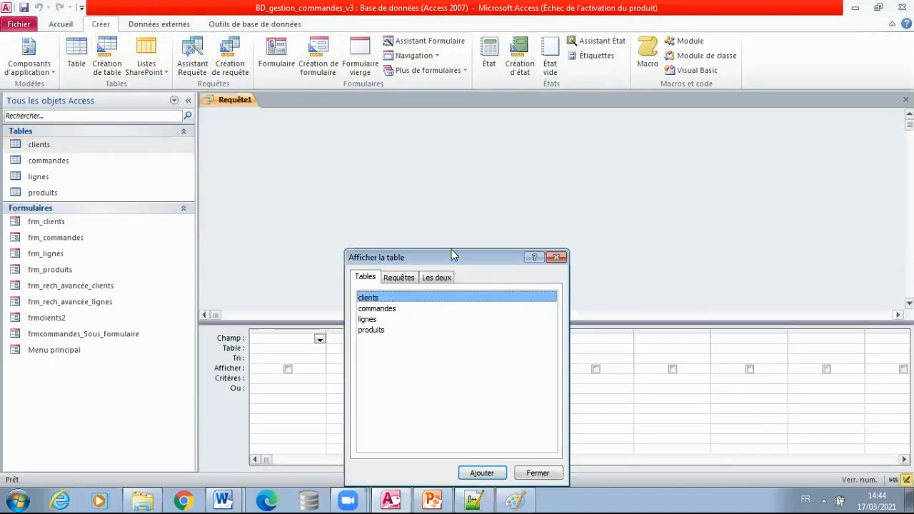
pyautogui.moveTo(450, 258); pyautogui.dragTo(420, 215)
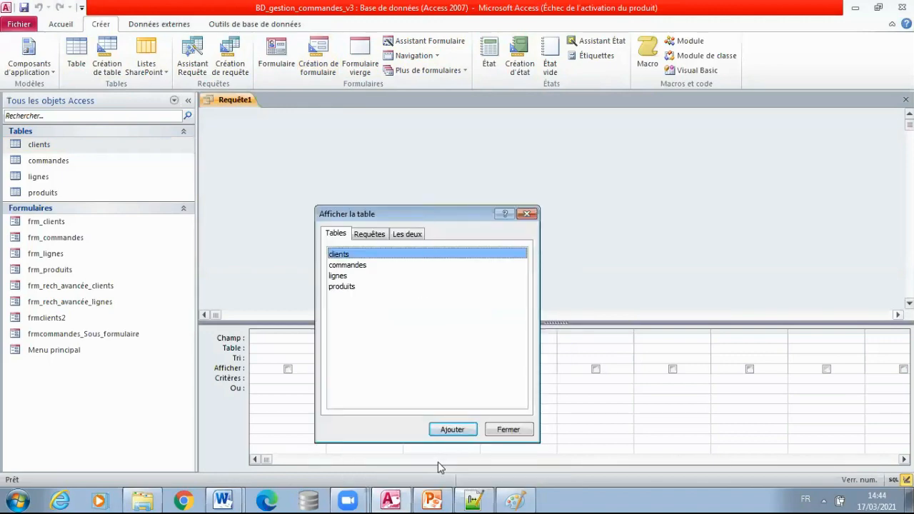
pyautogui.moveTo(225, 498)
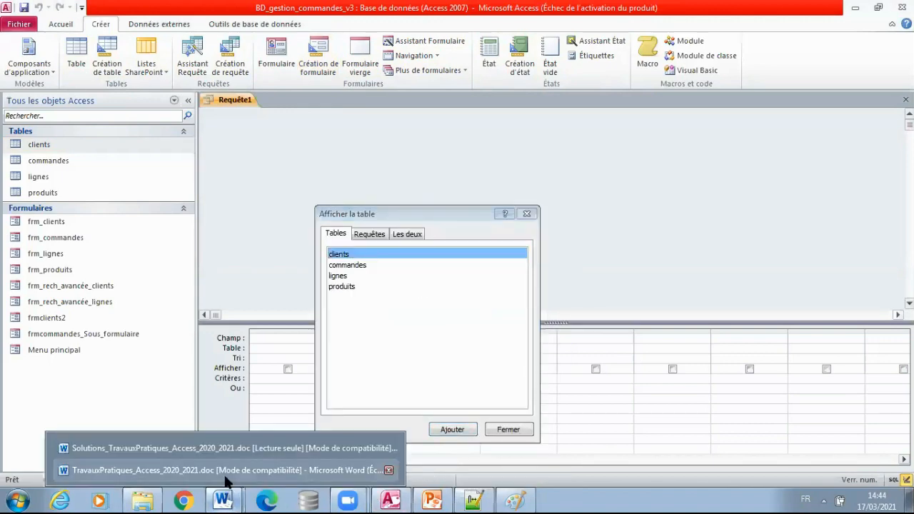
pyautogui.click(229, 470)
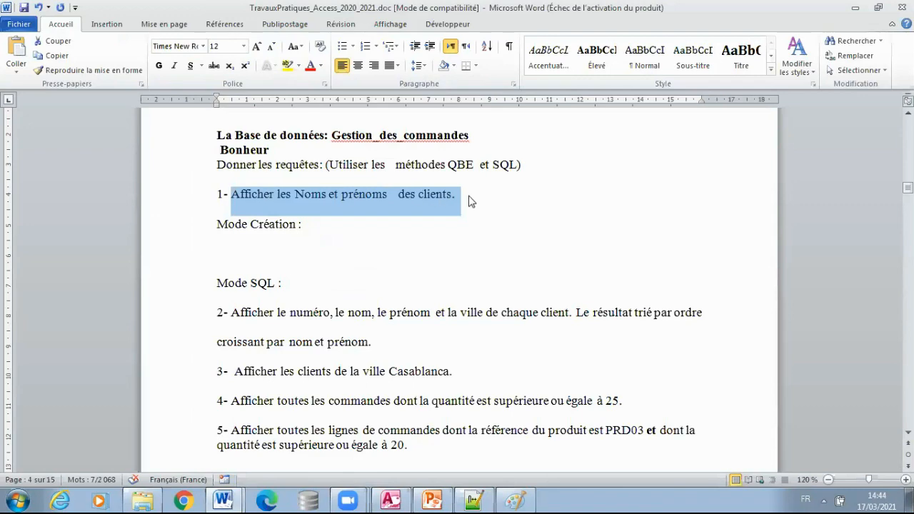
pyautogui.click(434, 193)
pyautogui.doubleClick(434, 194)
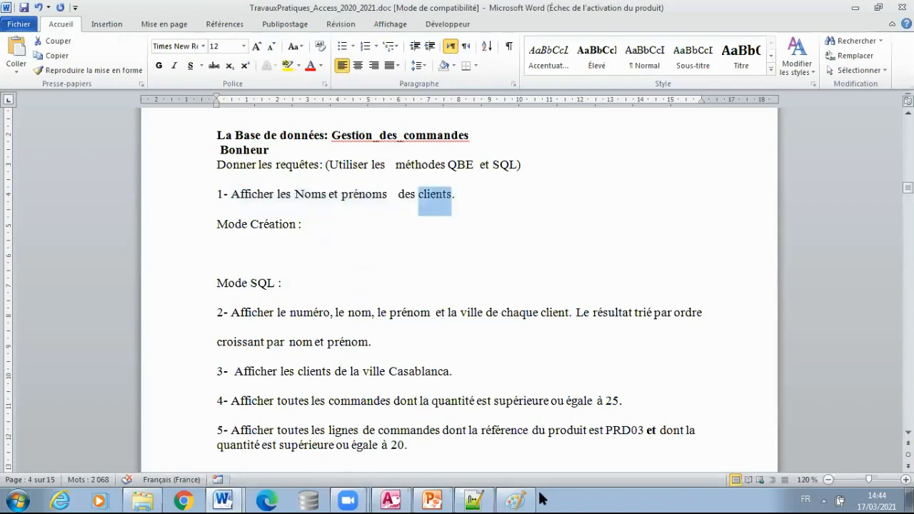
pyautogui.click(390, 500)
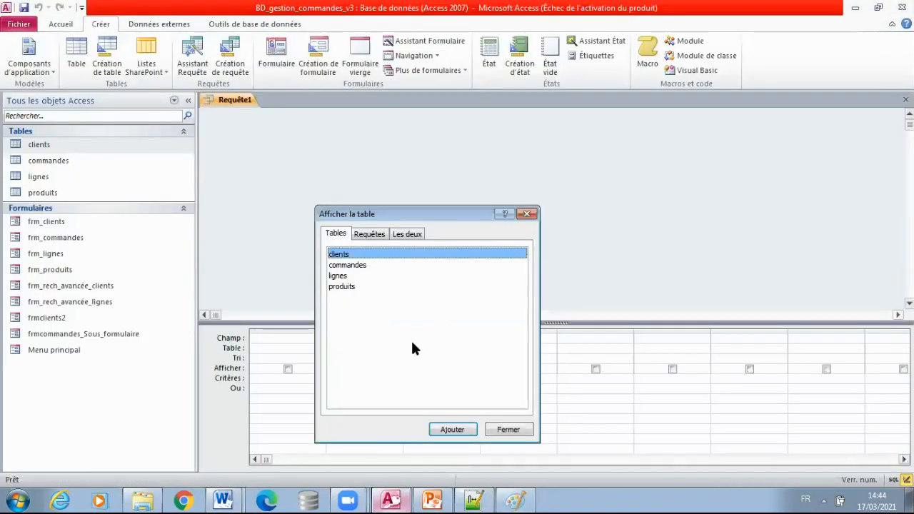
pyautogui.click(454, 432)
pyautogui.click(508, 430)
# Add the nom and prenom fields of the clients table to the first two columns of the query grid
pyautogui.click(320, 339)
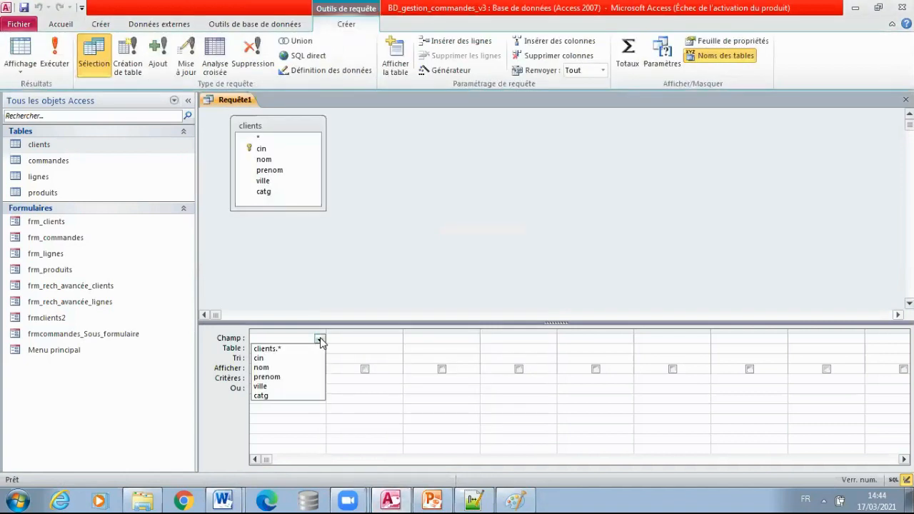
pyautogui.click(289, 367)
pyautogui.click(379, 339)
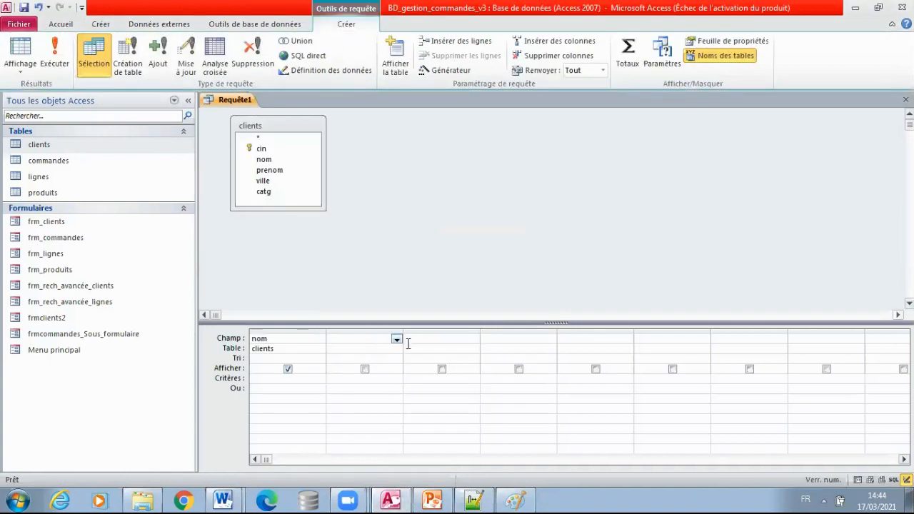
pyautogui.click(396, 340)
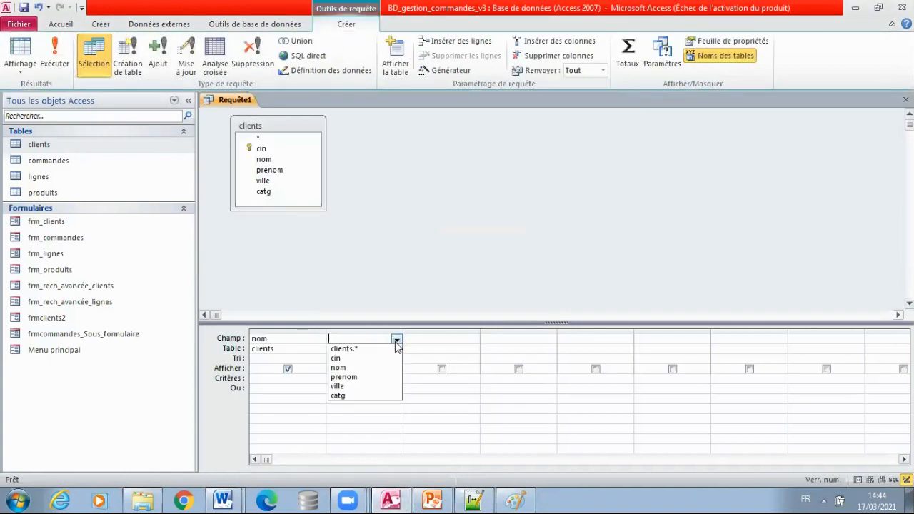
pyautogui.click(366, 378)
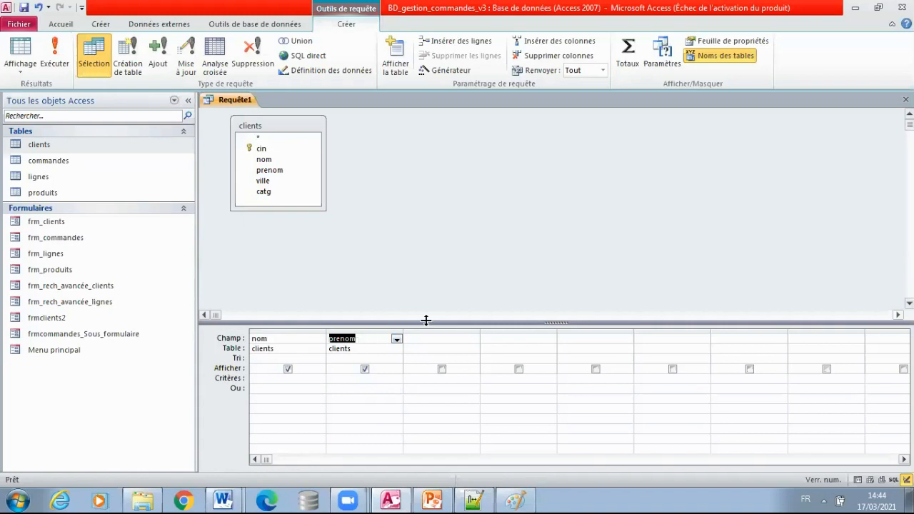
pyautogui.click(421, 252)
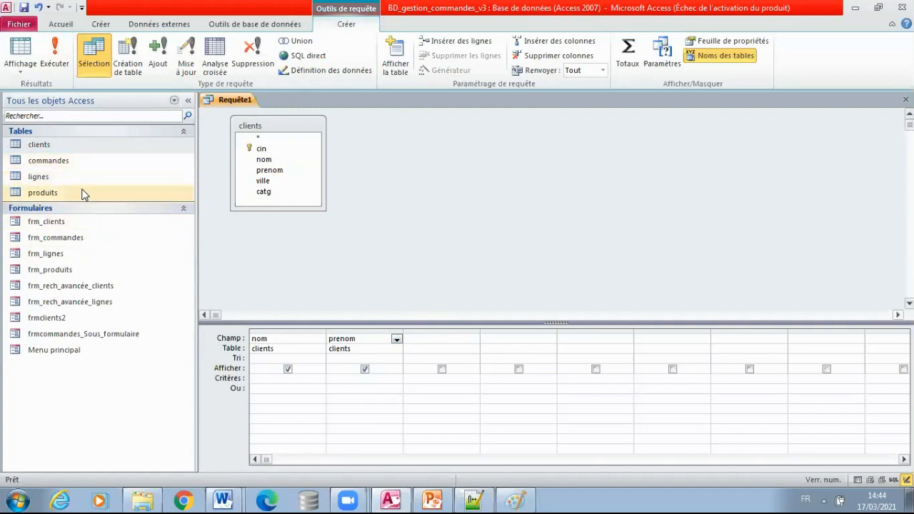
# Run the query and examine the nom and prenom columns in its results
pyautogui.click(100, 178)
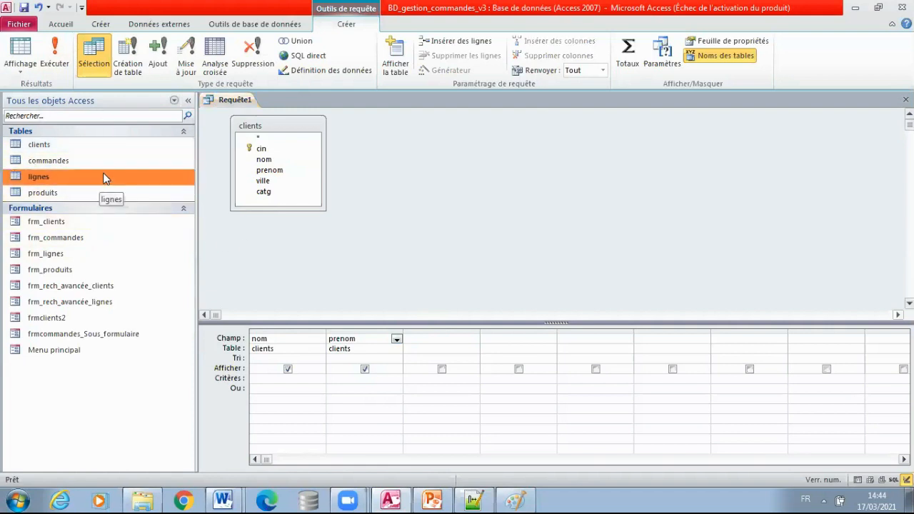
pyautogui.click(60, 148)
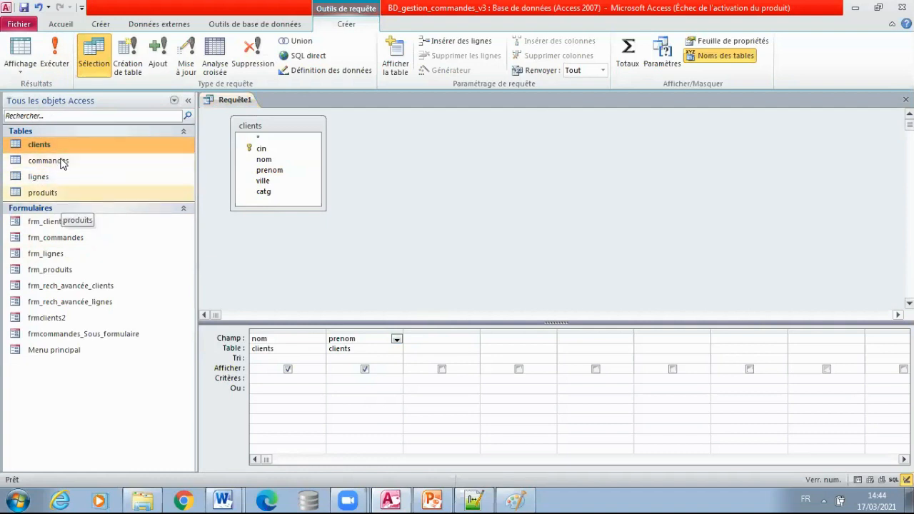
pyautogui.click(57, 56)
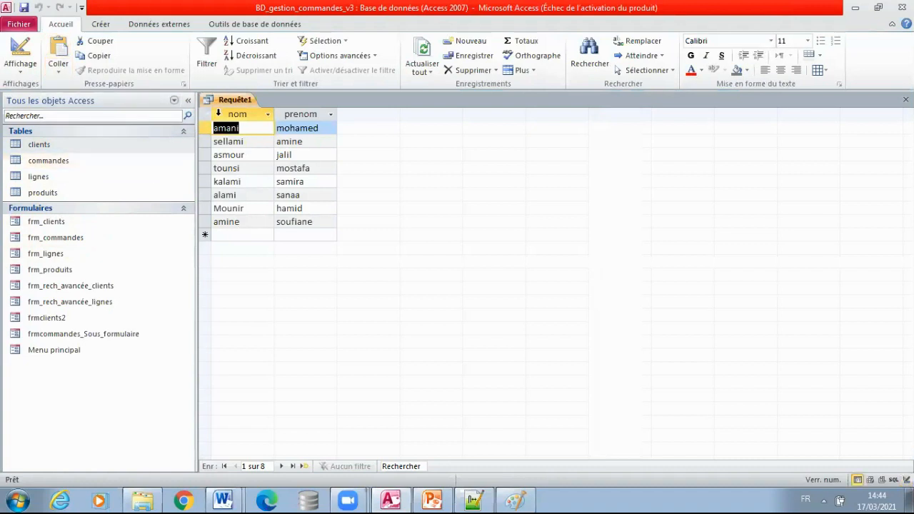
pyautogui.moveTo(218, 113); pyautogui.dragTo(291, 134)
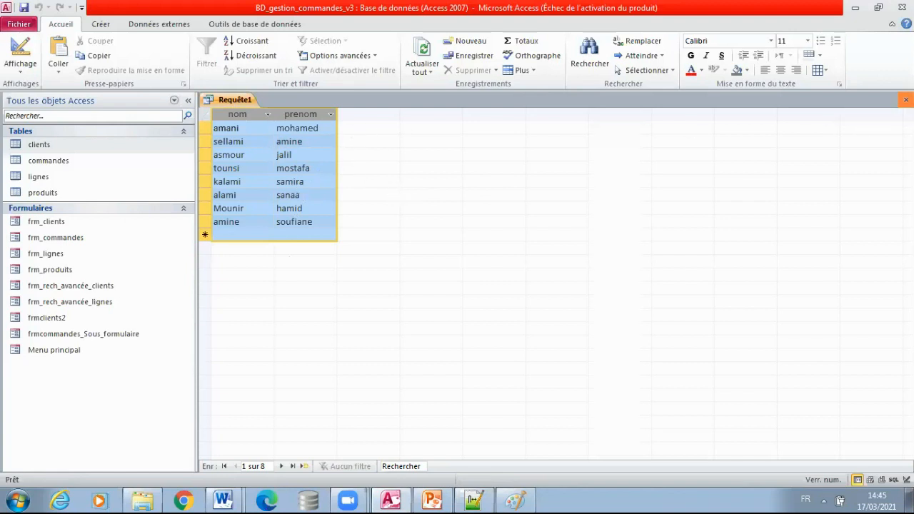
# Close the query and save it under the name "Requête1 Création"
pyautogui.click(906, 99)
pyautogui.click(402, 286)
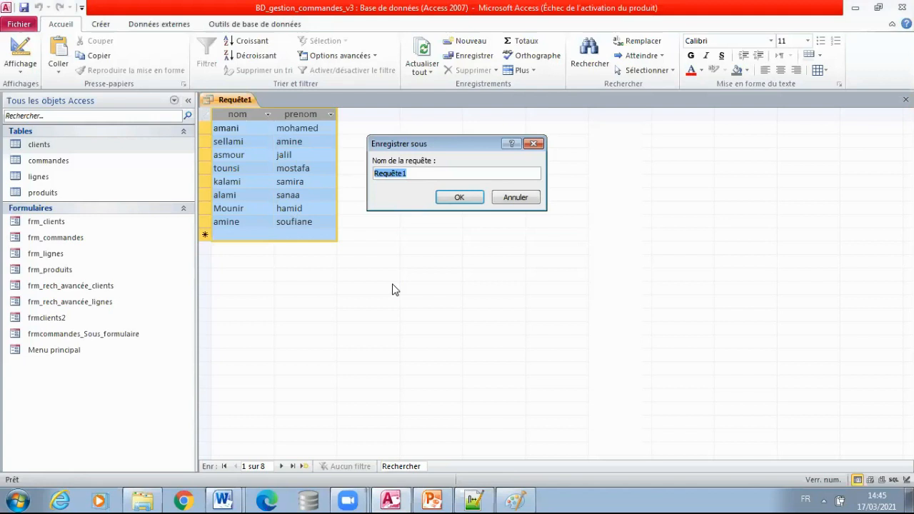
pyautogui.click(418, 175)
pyautogui.click(461, 197)
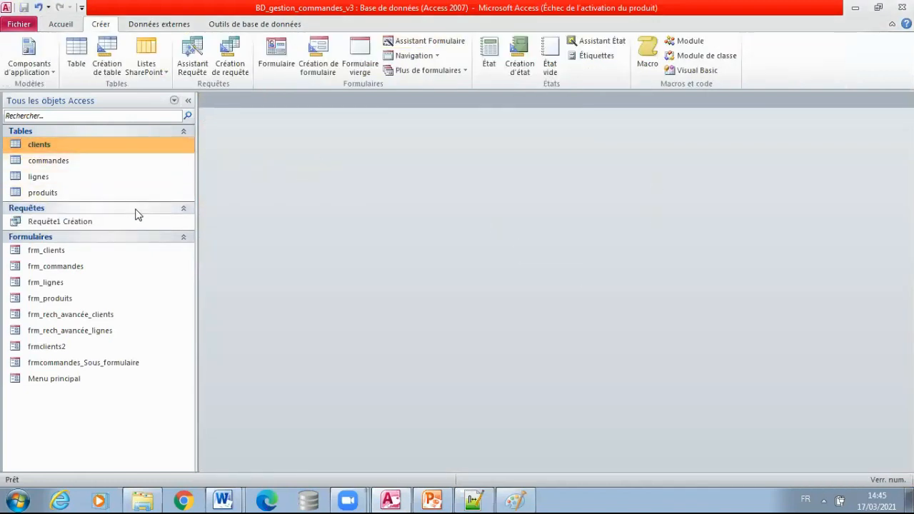
# Open the saved query Requête1 Création in design view
pyautogui.click(111, 222)
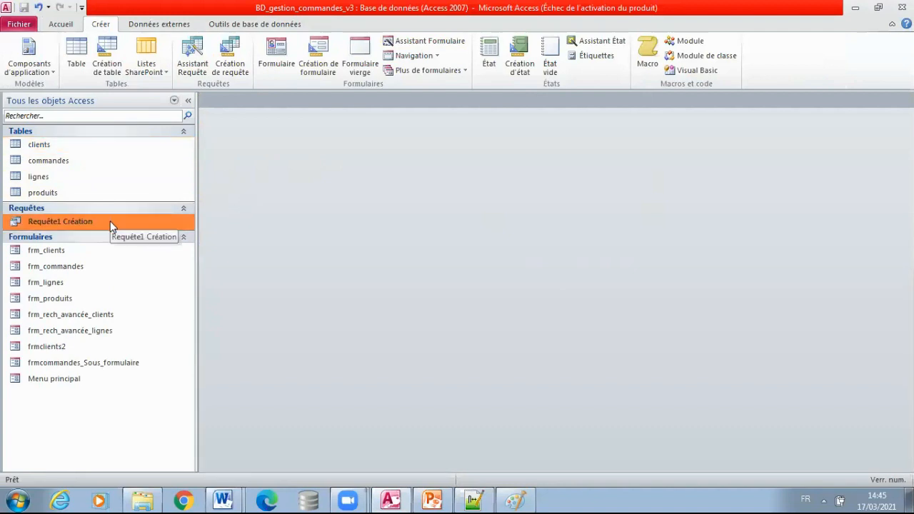
pyautogui.rightClick(111, 222)
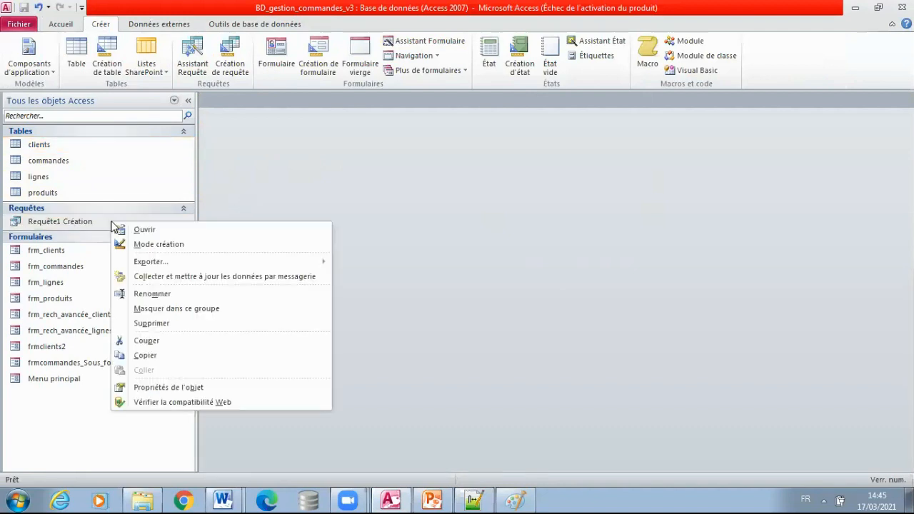
pyautogui.click(170, 246)
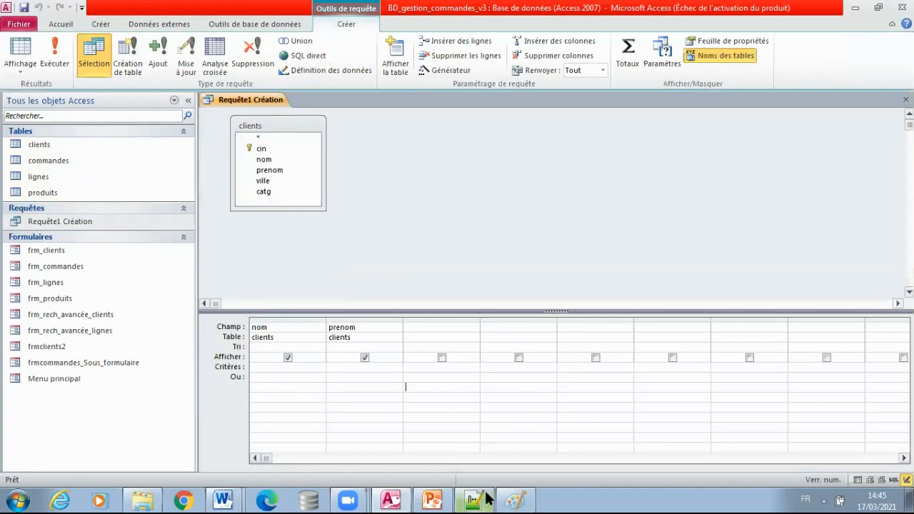
# Switch to Paint, paste the screenshot of the query design, and select the grid area with the nom and prenom columns, about 313 × 112 px
pyautogui.click(516, 499)
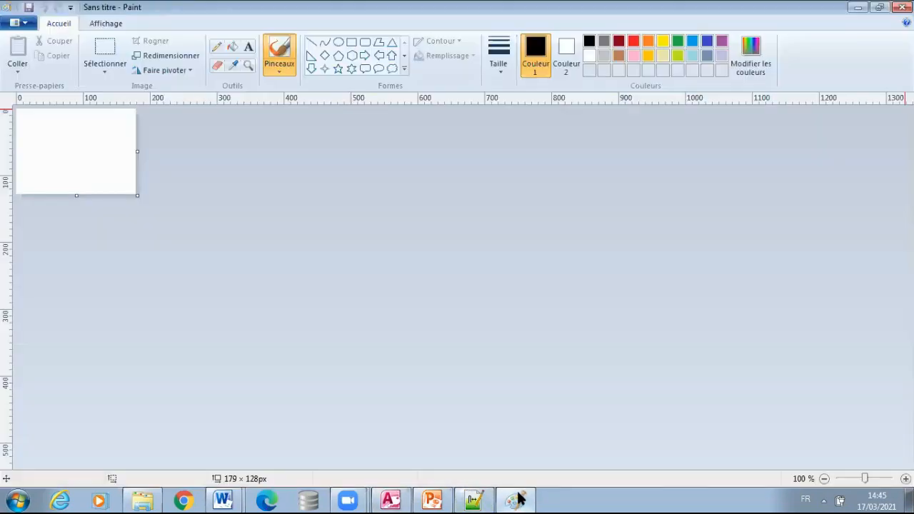
pyautogui.hotkey('ctrl', 'v')
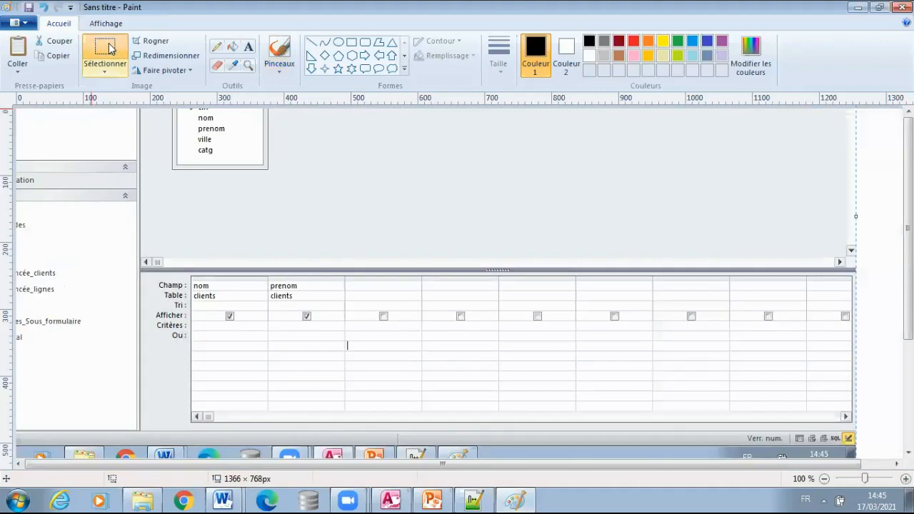
pyautogui.click(109, 48)
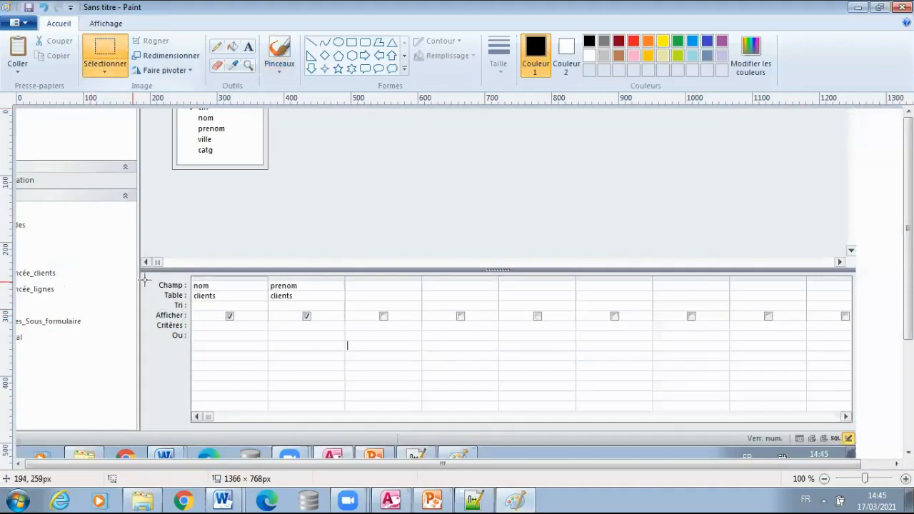
pyautogui.moveTo(146, 282); pyautogui.dragTo(347, 344)
# Switch to Word, paste the query grid image under "Mode Création :", and add an empty line after "Mode SQL :"
pyautogui.click(223, 500)
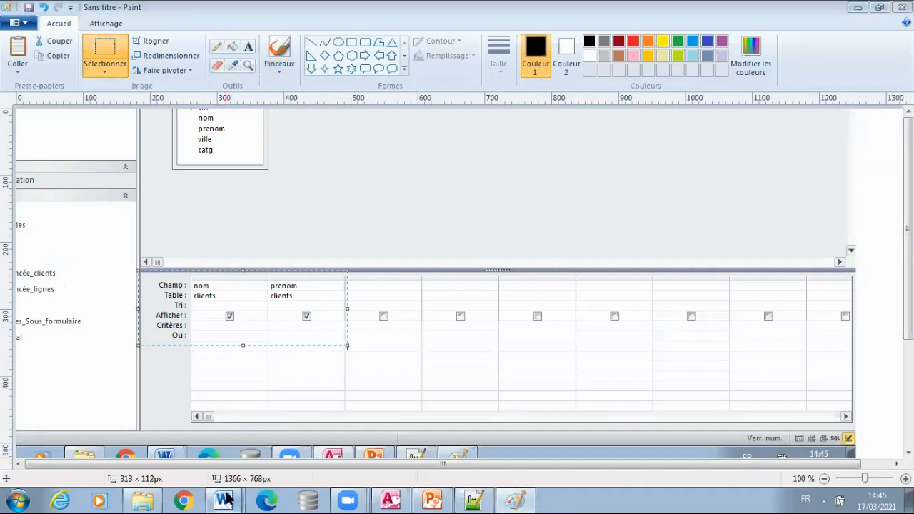
pyautogui.click(223, 468)
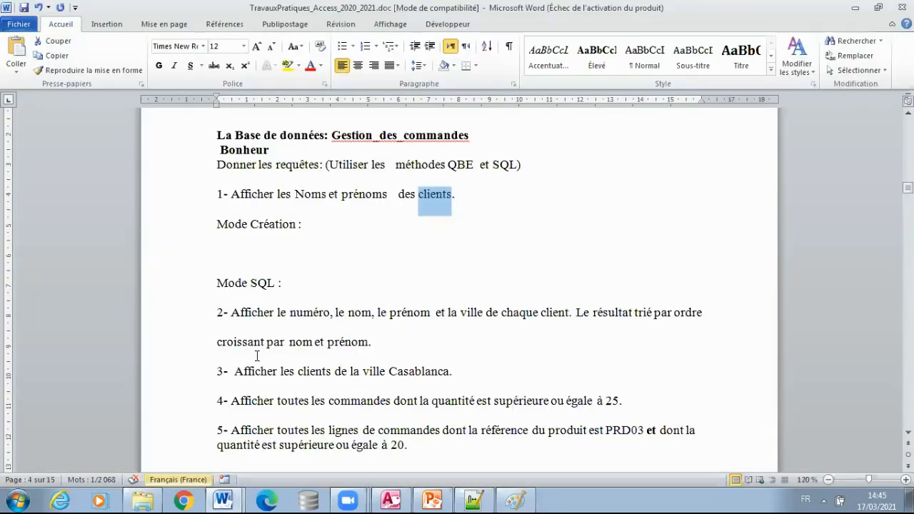
pyautogui.click(226, 253)
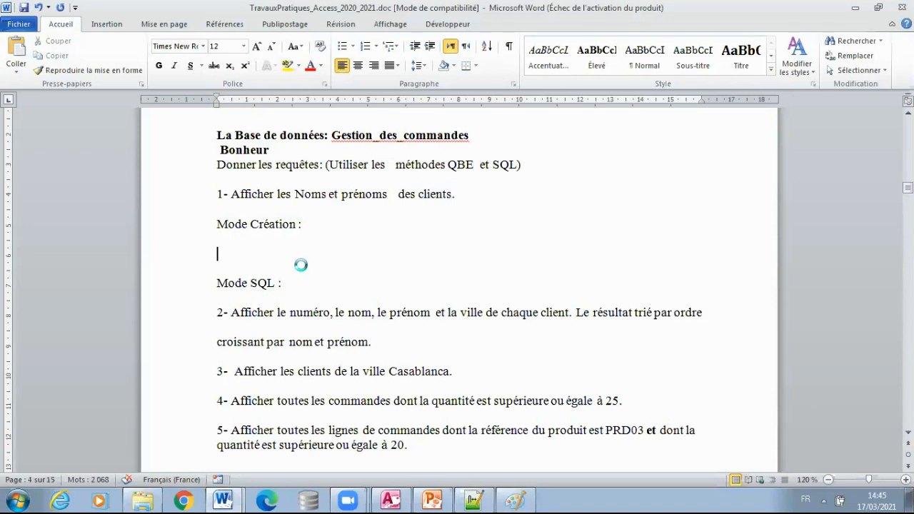
pyautogui.hotkey('ctrl', 'v')
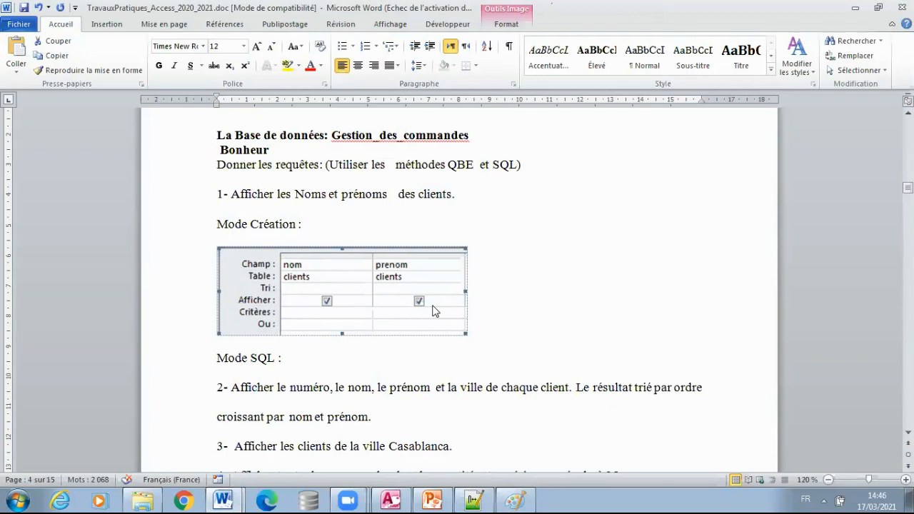
pyautogui.click(539, 296)
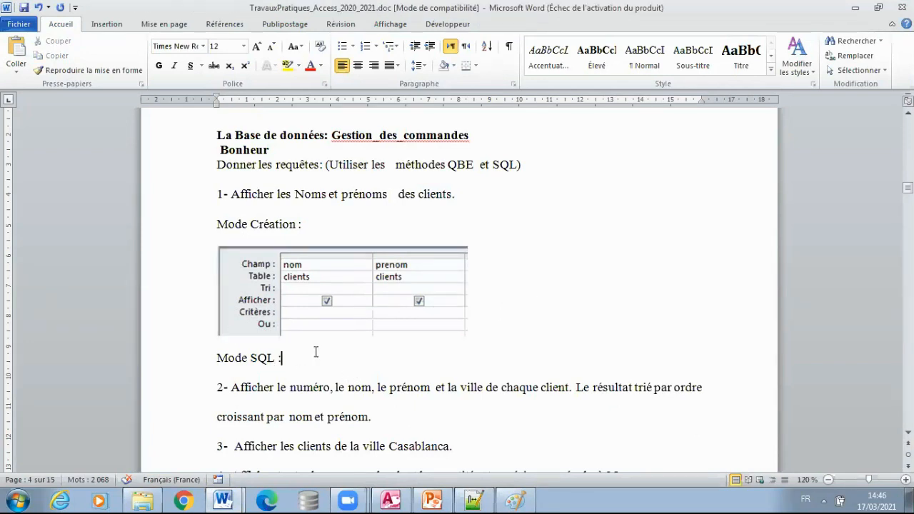
pyautogui.press('Return')
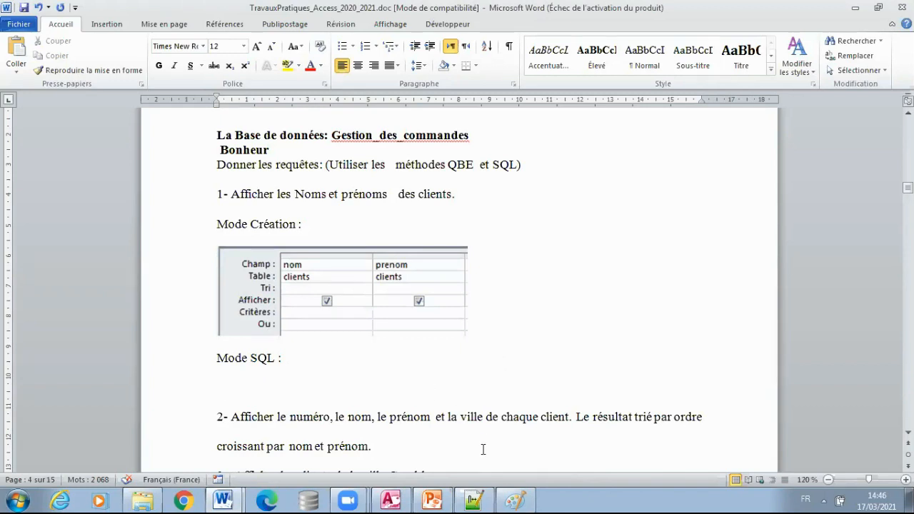
# Switch to Access, close Requête1 Création, and create a new query in design view based on the clients table
pyautogui.click(475, 500)
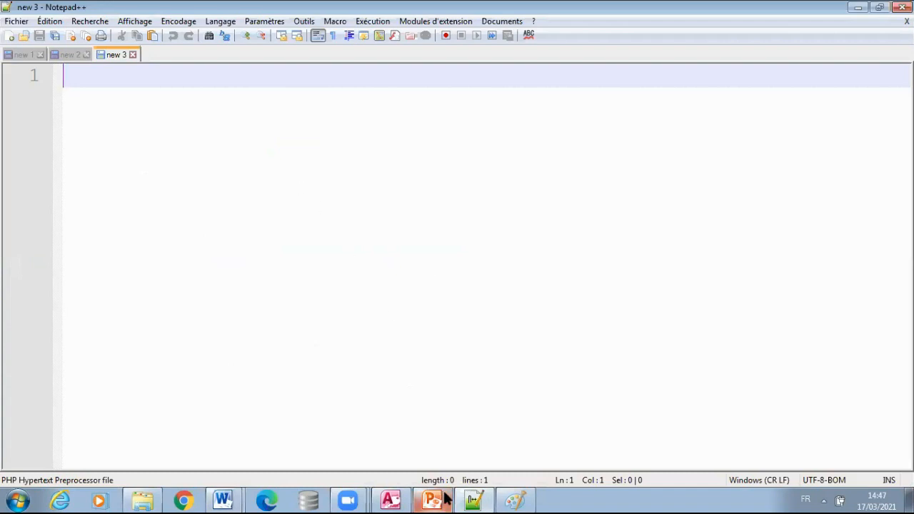
pyautogui.click(400, 499)
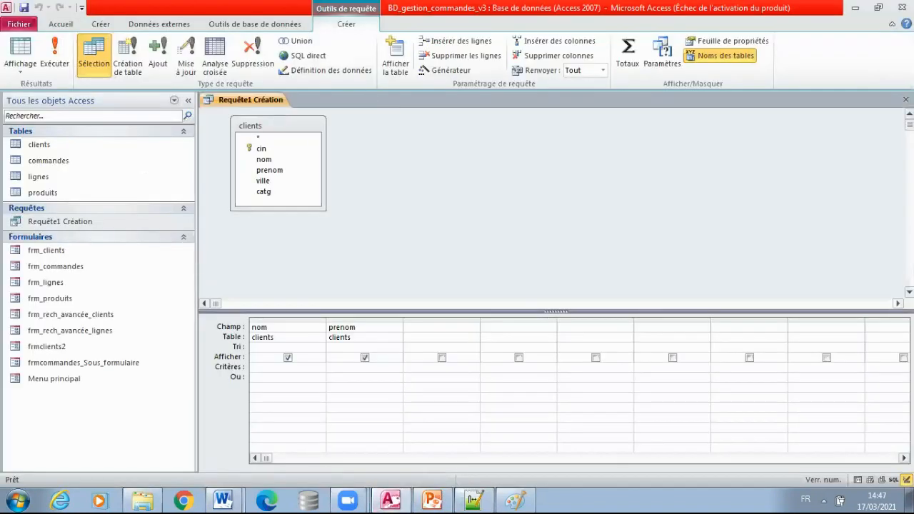
pyautogui.click(905, 100)
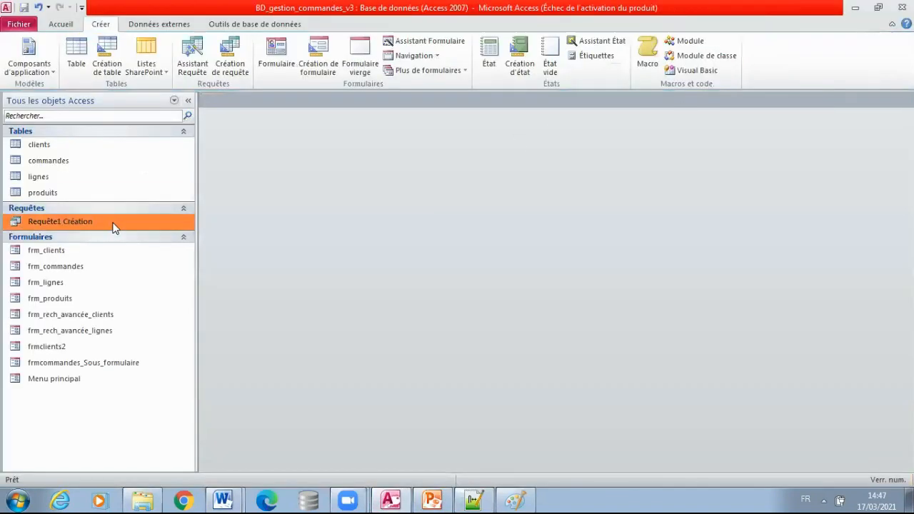
pyautogui.click(230, 62)
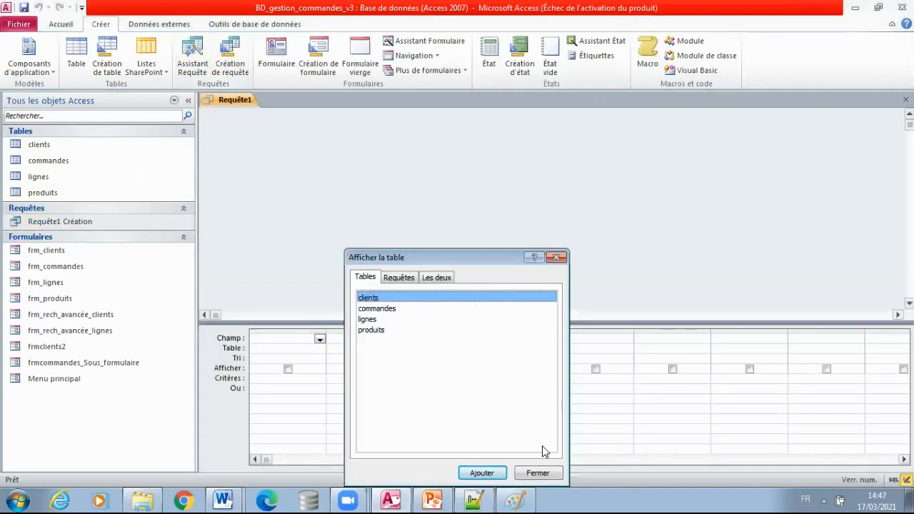
pyautogui.click(483, 472)
pyautogui.click(537, 472)
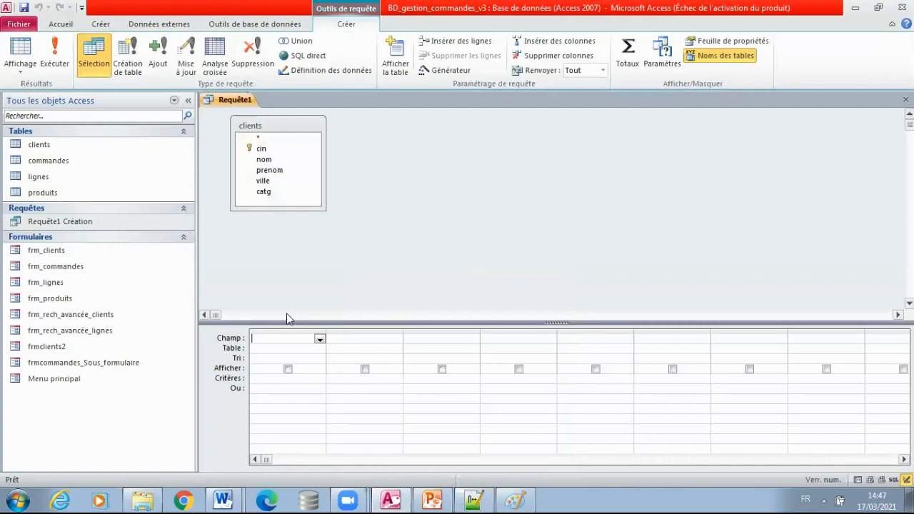
# Show the new query in SQL view and select its whole default statement
pyautogui.rightClick(371, 212)
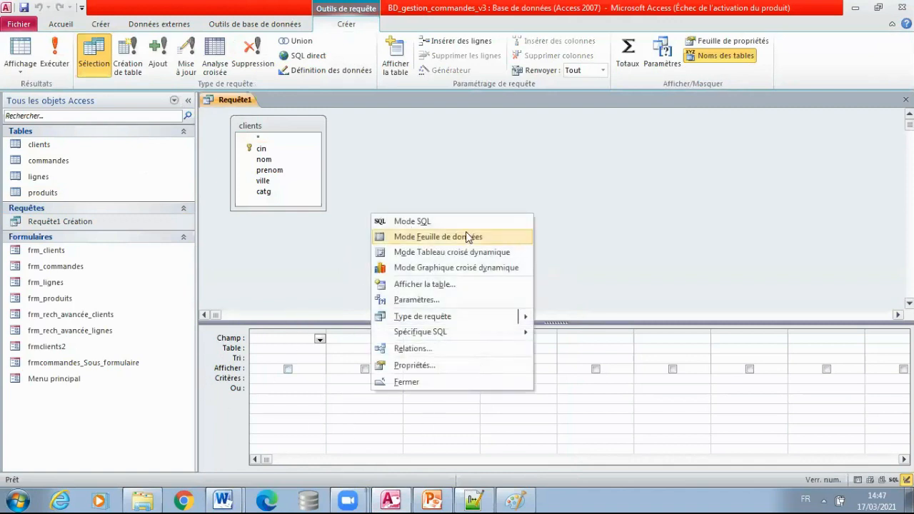
pyautogui.click(410, 222)
pyautogui.click(237, 113)
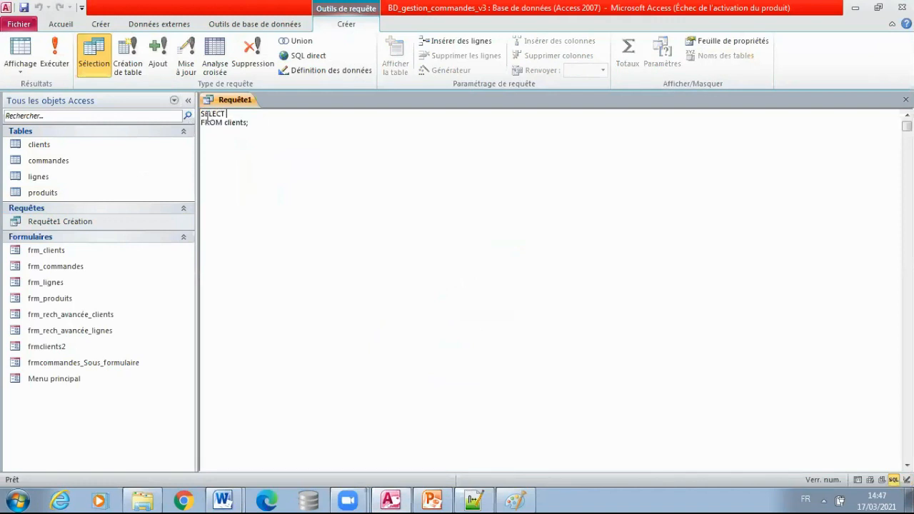
pyautogui.moveTo(201, 113); pyautogui.dragTo(314, 129)
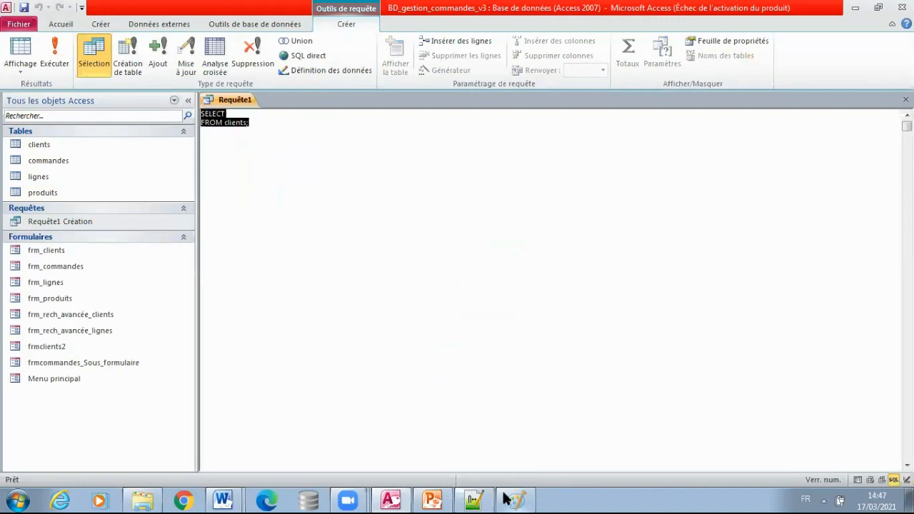
# Switch to Notepad++ and enter the heading "Syntaxe1:" on the first line of the empty document
pyautogui.click(464, 500)
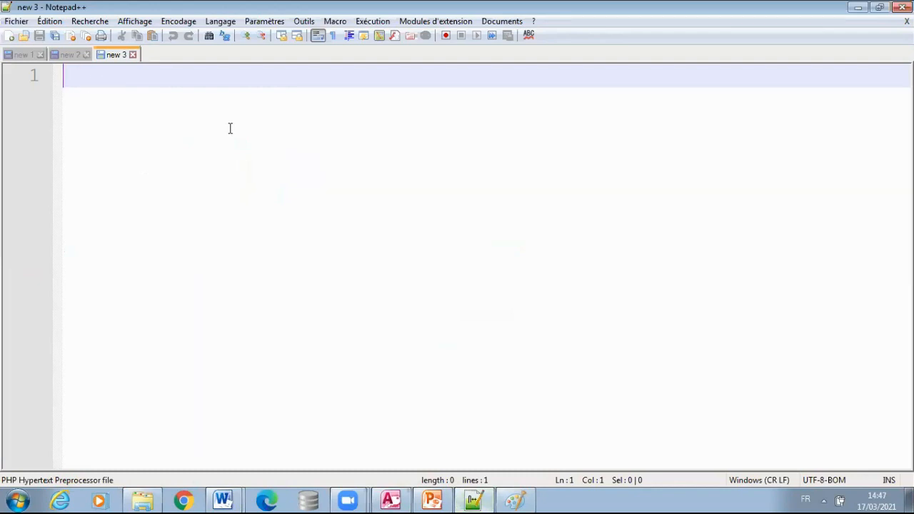
pyautogui.write('Syntax')
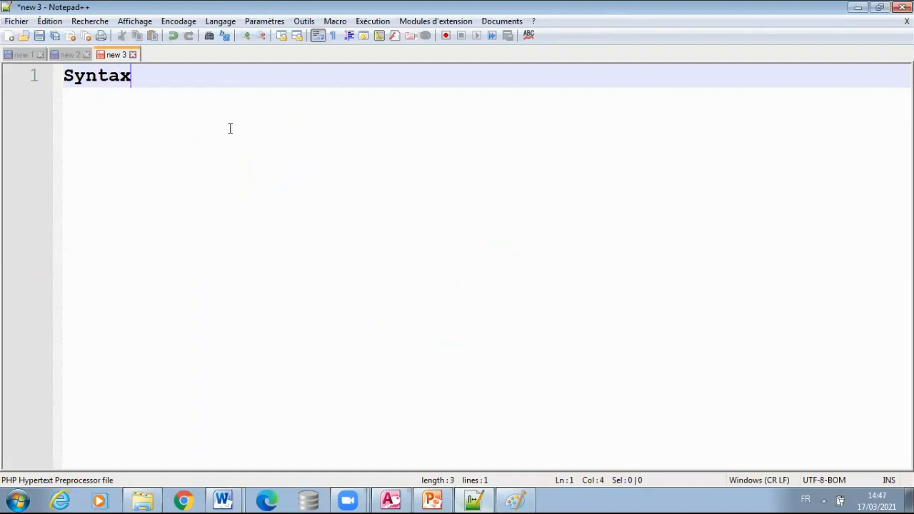
pyautogui.write('e1:')
pyautogui.press('Return')
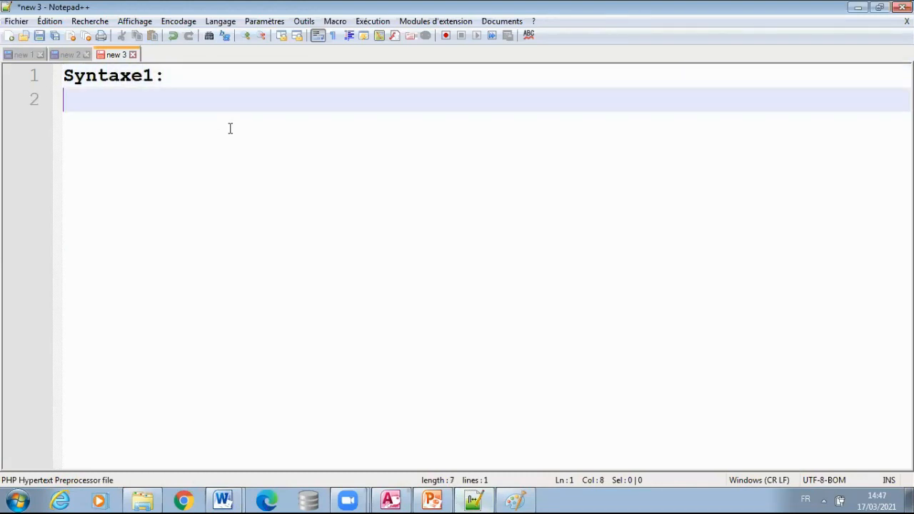
# Write the SQL statement "SELECT Nom, Prenom" and "FROM Clients;" on two lines below the heading
pyautogui.write('SELECt')
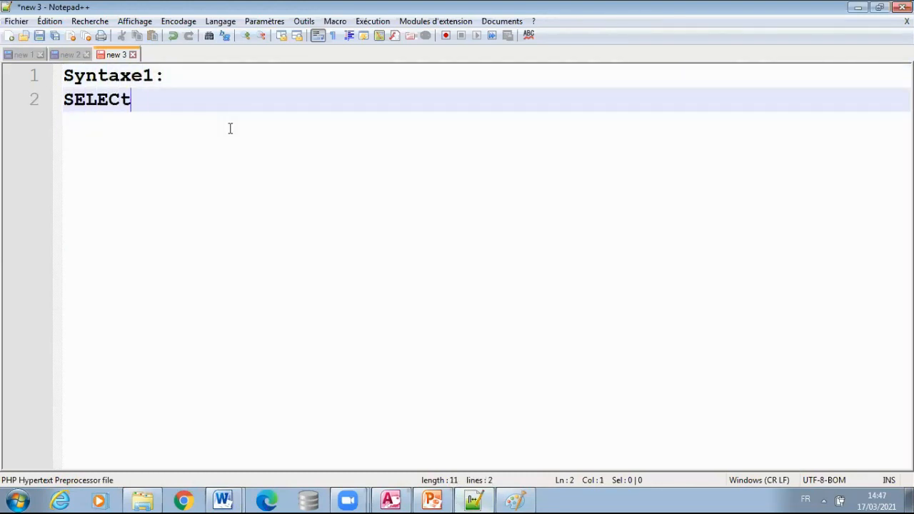
pyautogui.press('BackSpace')
pyautogui.write('T  Nom')
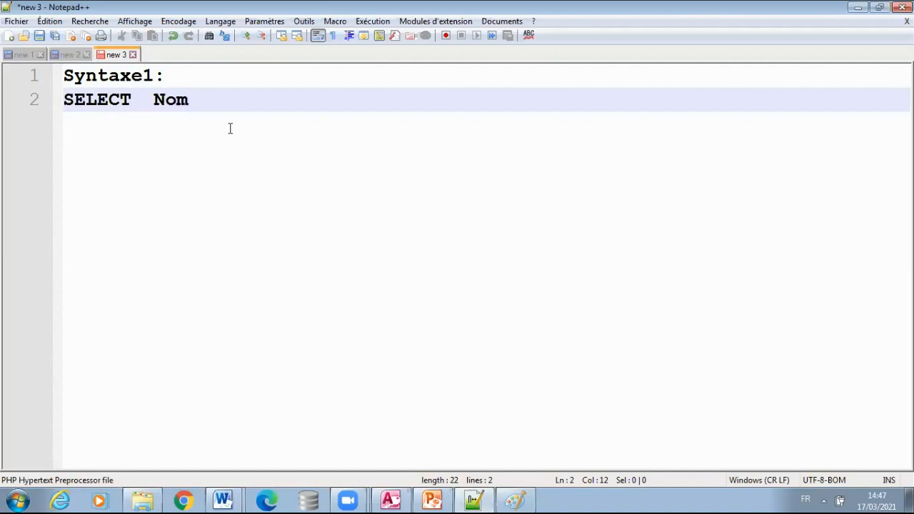
pyautogui.write(', Pren')
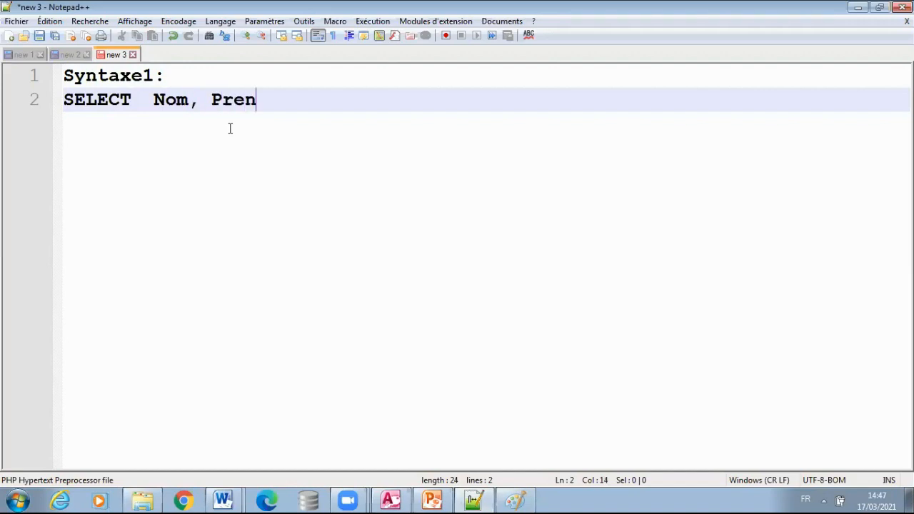
pyautogui.write('om')
pyautogui.press('Return')
pyautogui.write('FROM')
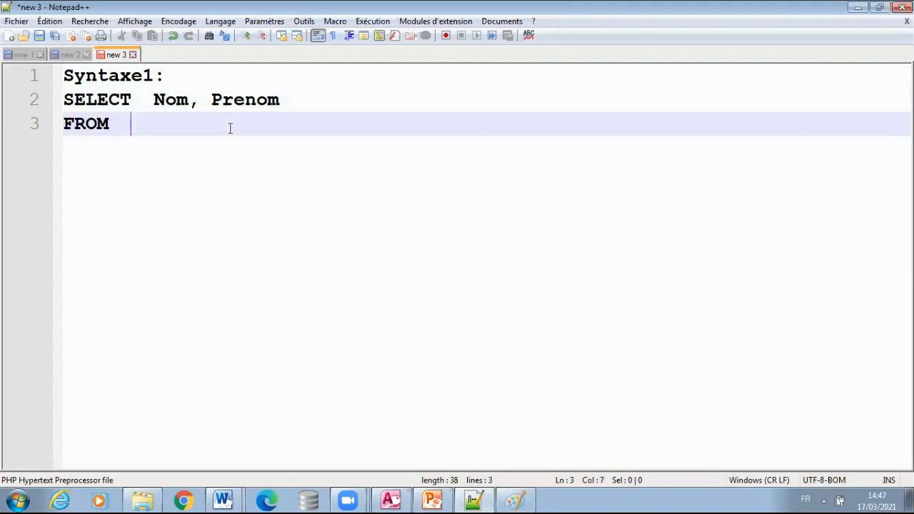
pyautogui.write('  Clients')
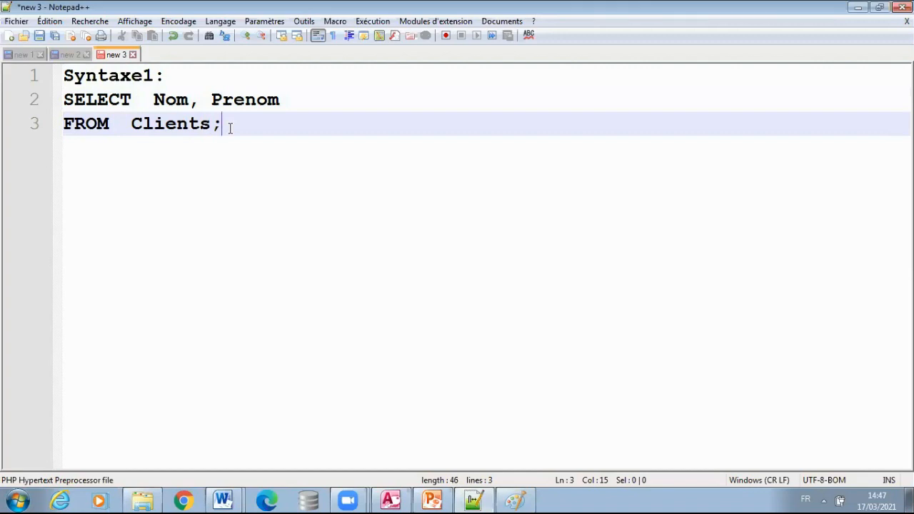
pyautogui.write(';')
pyautogui.press('Return')
# Examine the statement's SELECT and FROM clauses against the clients table's columns in Access, closing the table and returning to Notepad++
pyautogui.moveTo(142, 97); pyautogui.dragTo(64, 98)
pyautogui.moveTo(305, 105); pyautogui.dragTo(152, 98)
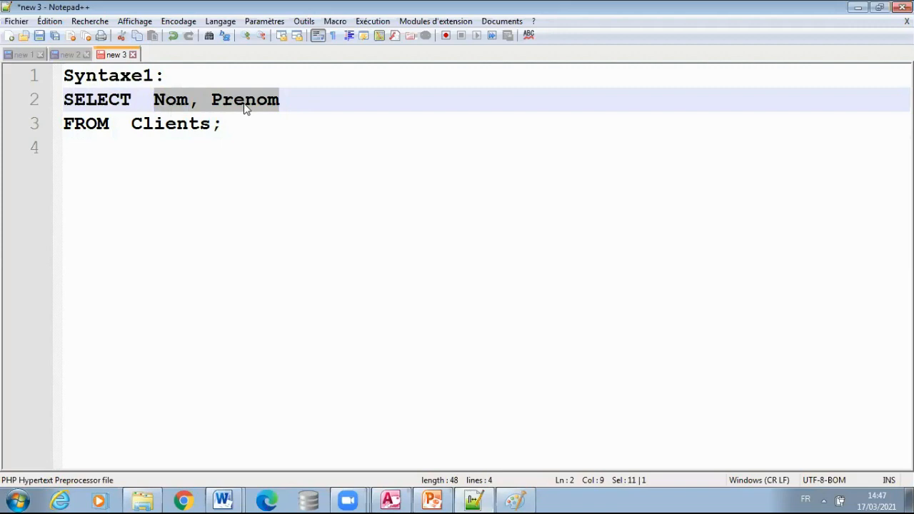
pyautogui.click(86, 123)
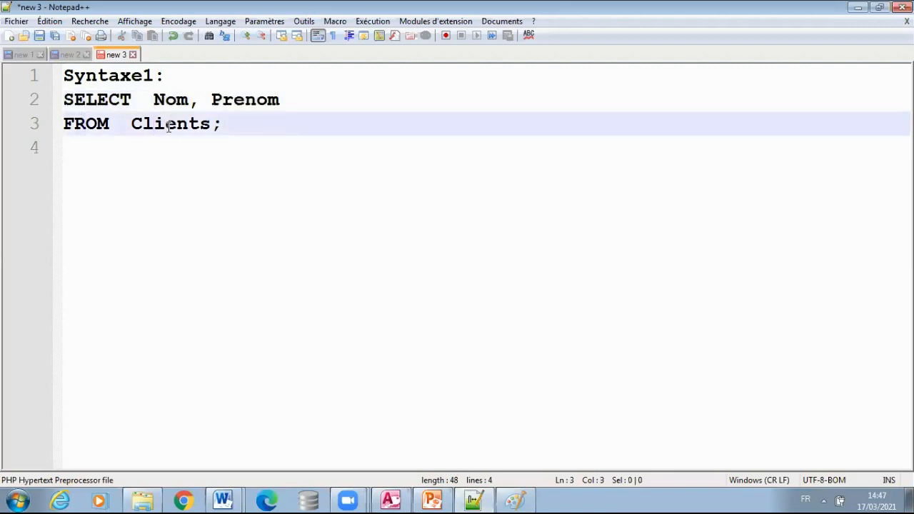
pyautogui.click(155, 125)
pyautogui.click(390, 500)
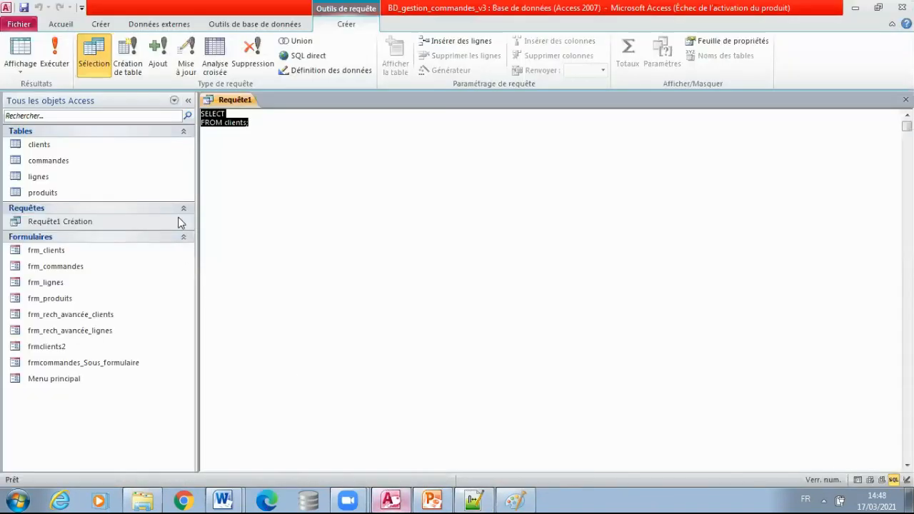
pyautogui.doubleClick(60, 145)
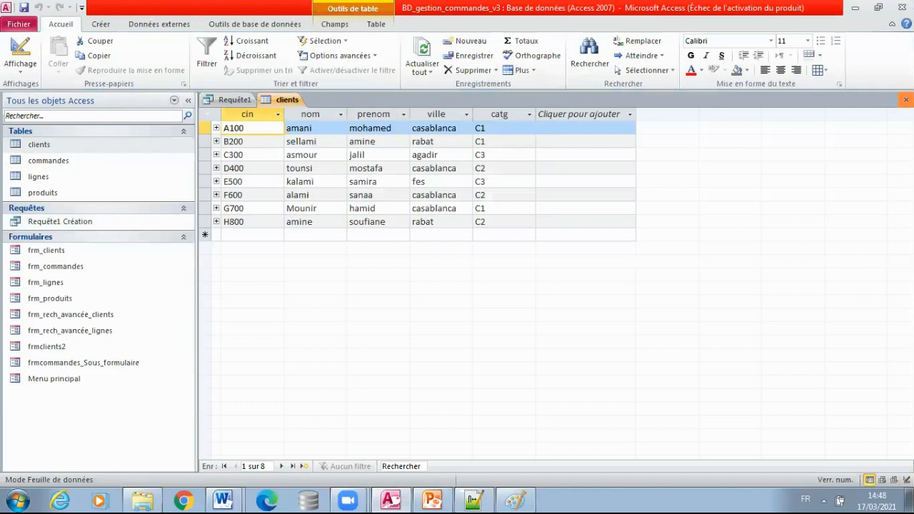
pyautogui.click(905, 99)
pyautogui.click(477, 499)
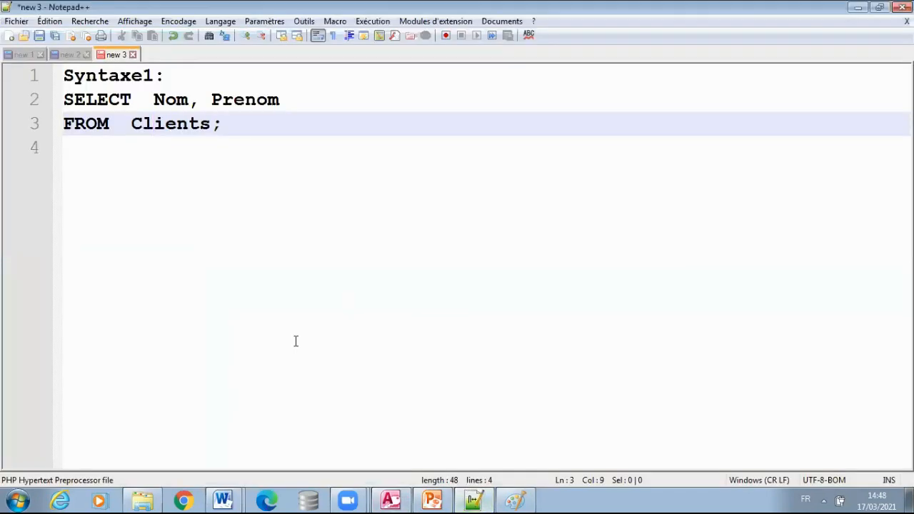
pyautogui.moveTo(245, 101); pyautogui.dragTo(234, 100)
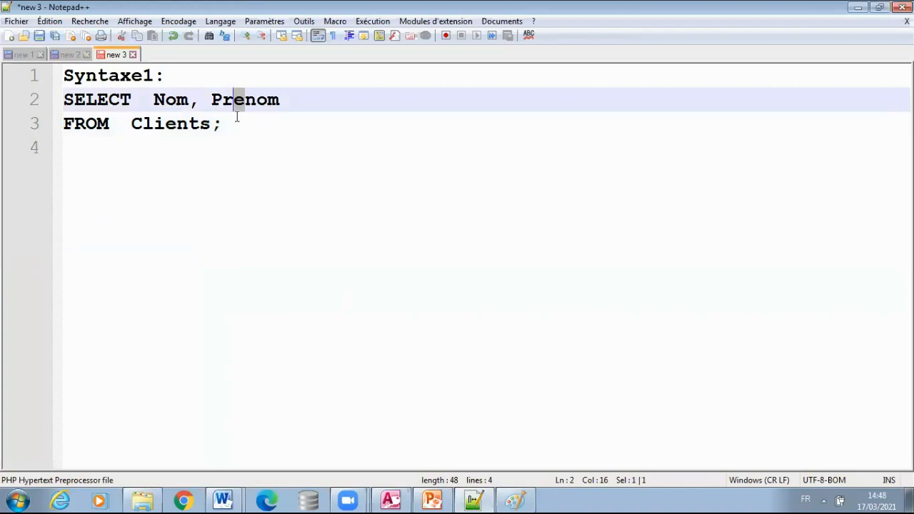
pyautogui.click(255, 118)
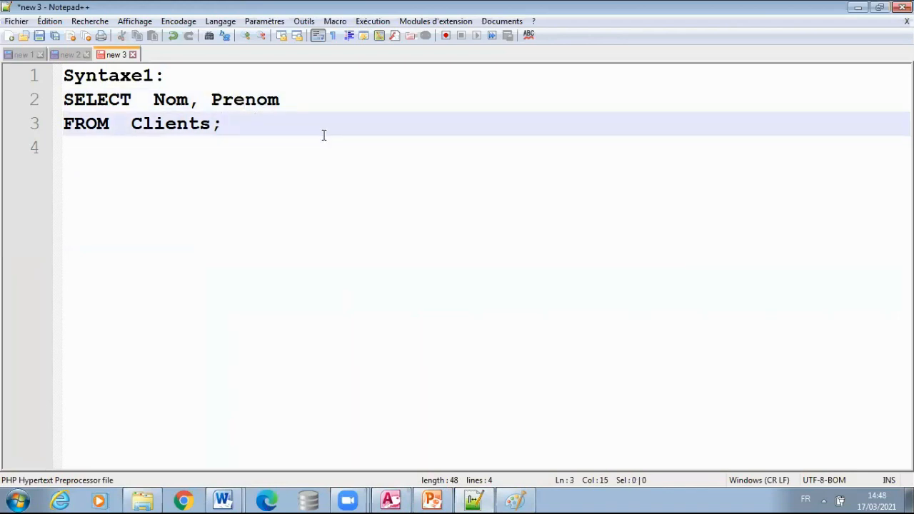
# Add an empty line below the SQL statement and extend the "Syntaxe1:" heading with a row of dashes
pyautogui.click(324, 136)
pyautogui.write('S')
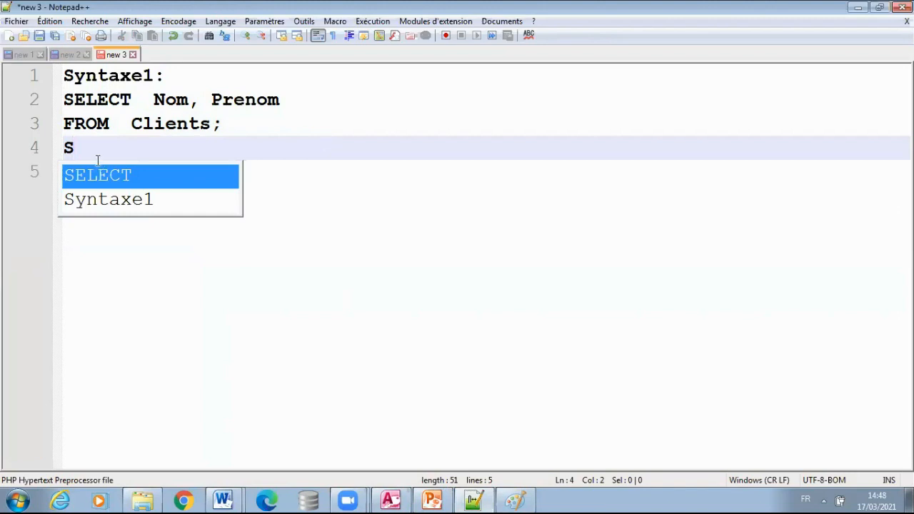
pyautogui.press('BackSpace')
pyautogui.moveTo(65, 84); pyautogui.dragTo(222, 125)
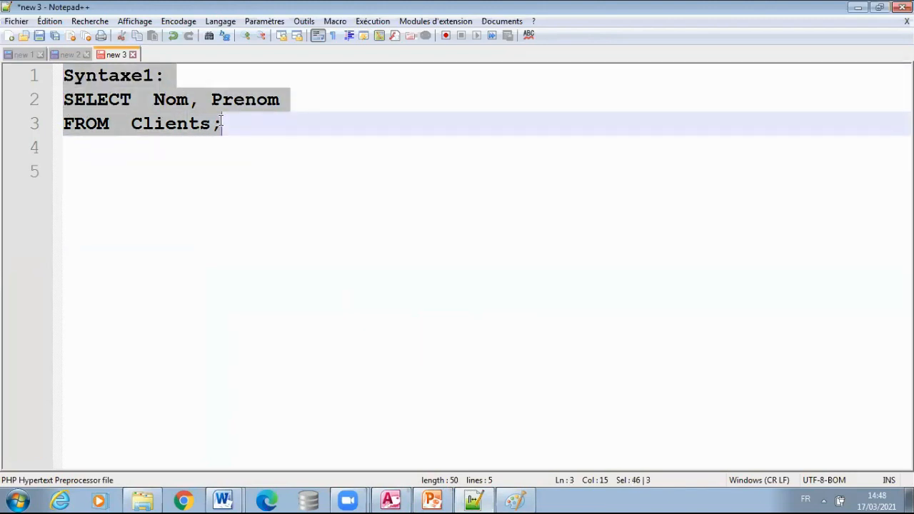
pyautogui.click(201, 79)
pyautogui.write('-')
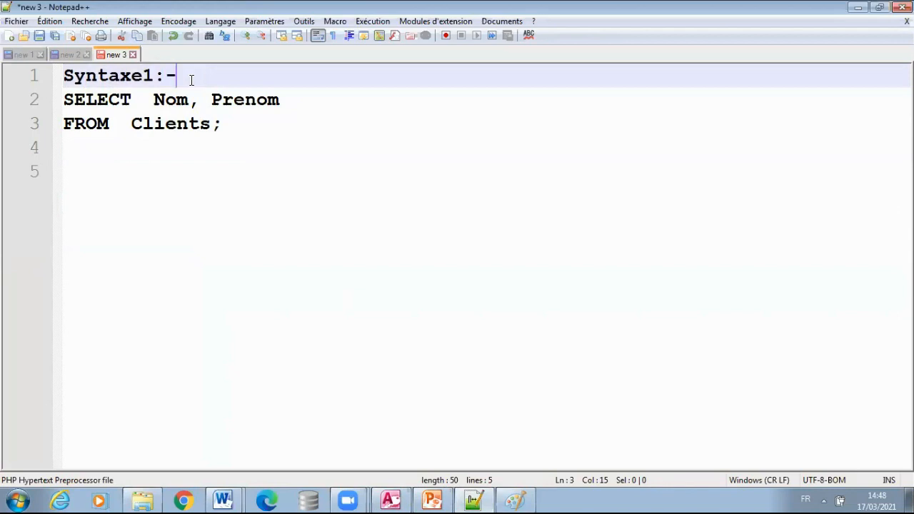
pyautogui.write('---------------------------------')
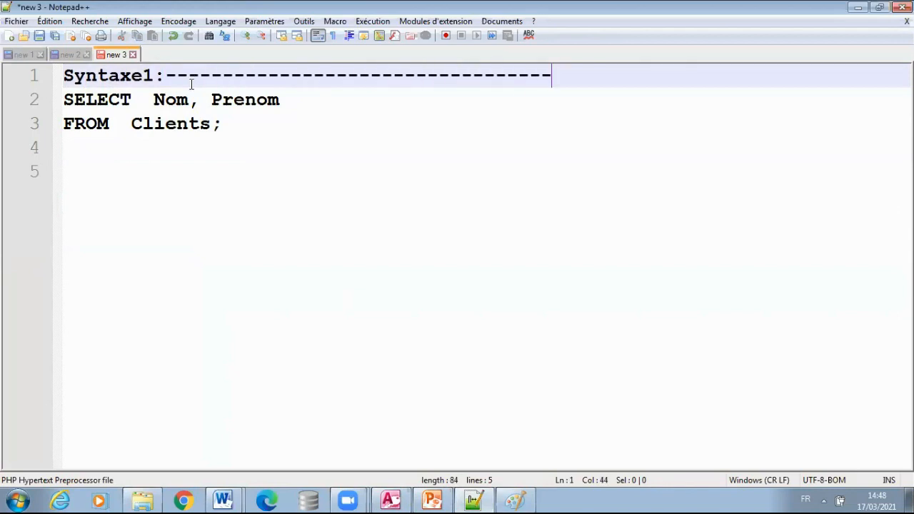
# Duplicate the Syntaxe1 block, heading and SQL statement included, starting on line 5
pyautogui.moveTo(66, 75); pyautogui.dragTo(329, 117)
pyautogui.hotkey('ctrl', 'c')
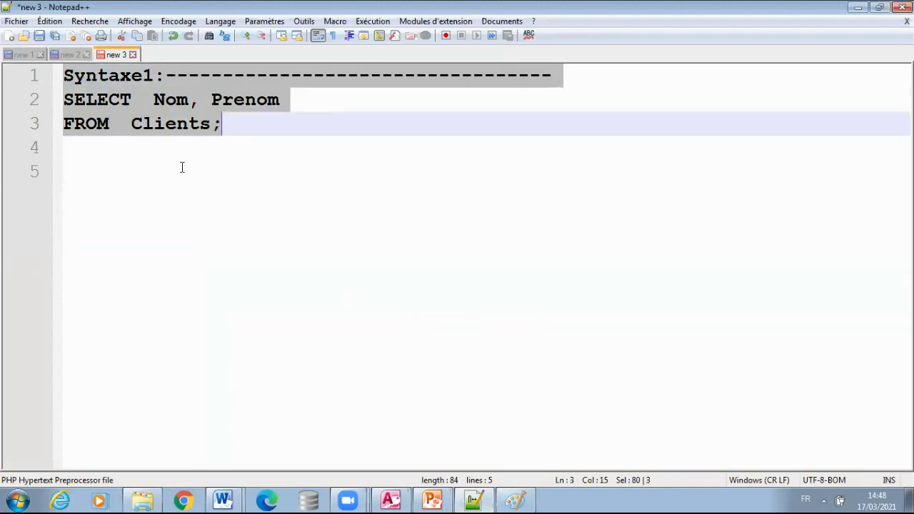
pyautogui.click(207, 160)
pyautogui.hotkey('ctrl', 'v')
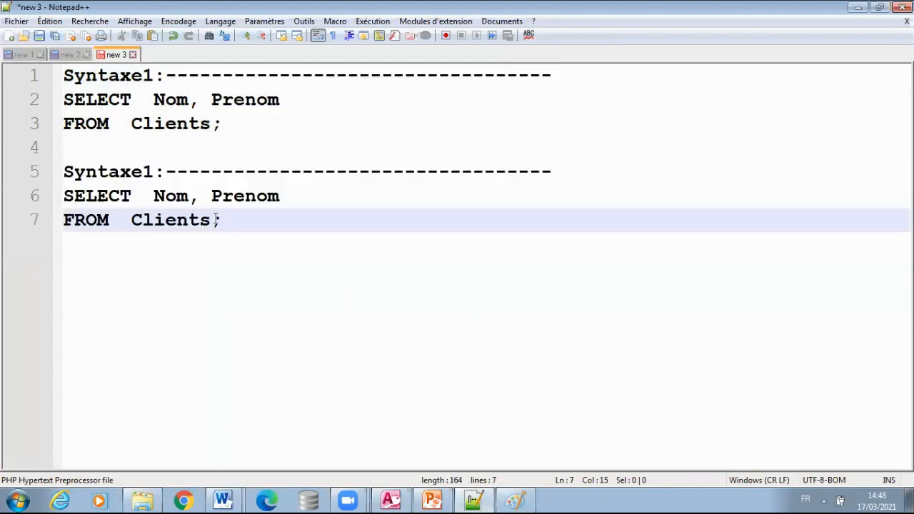
# Renumber the duplicated block's heading on line 5 as "Syntaxe2"
pyautogui.click(145, 172)
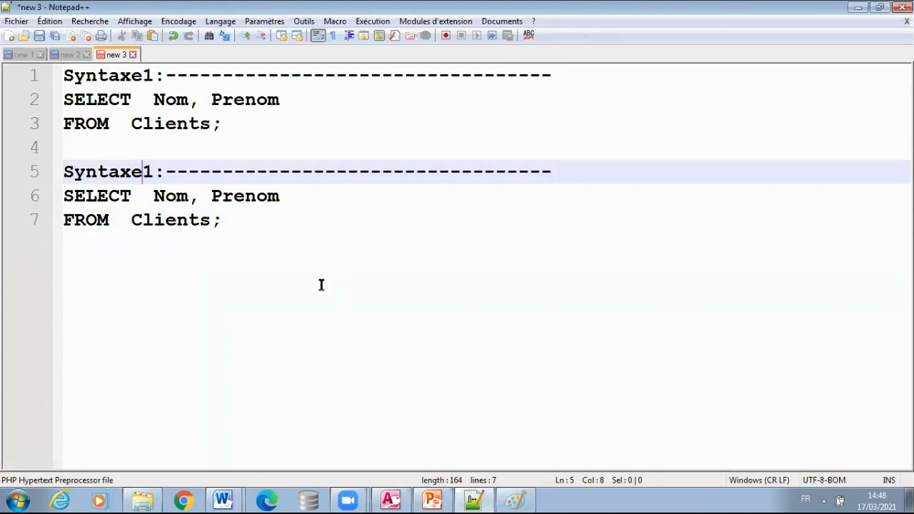
pyautogui.write('2')
pyautogui.press('Delete')
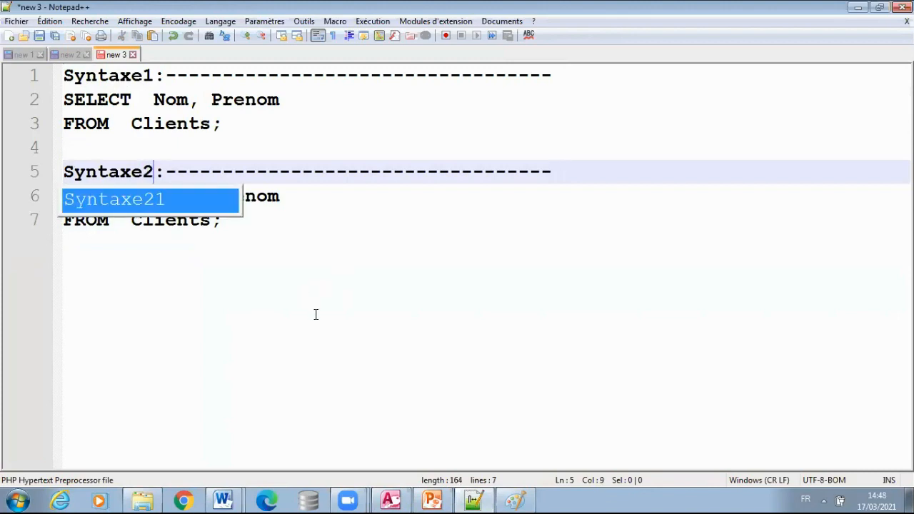
pyautogui.click(307, 303)
# Qualify both columns of the Syntaxe2 statement with the table name, giving "SELECT Clients.Nom, Clients.Prenom"
pyautogui.click(151, 203)
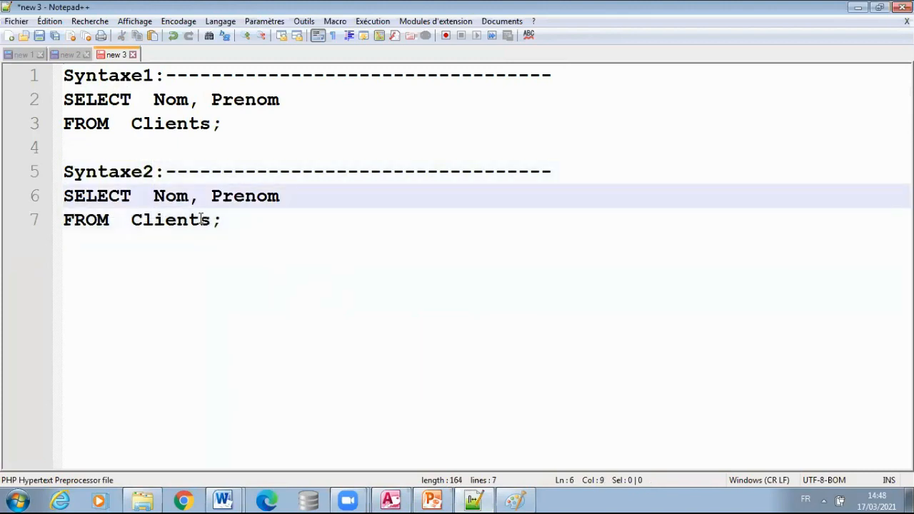
pyautogui.write('Clients')
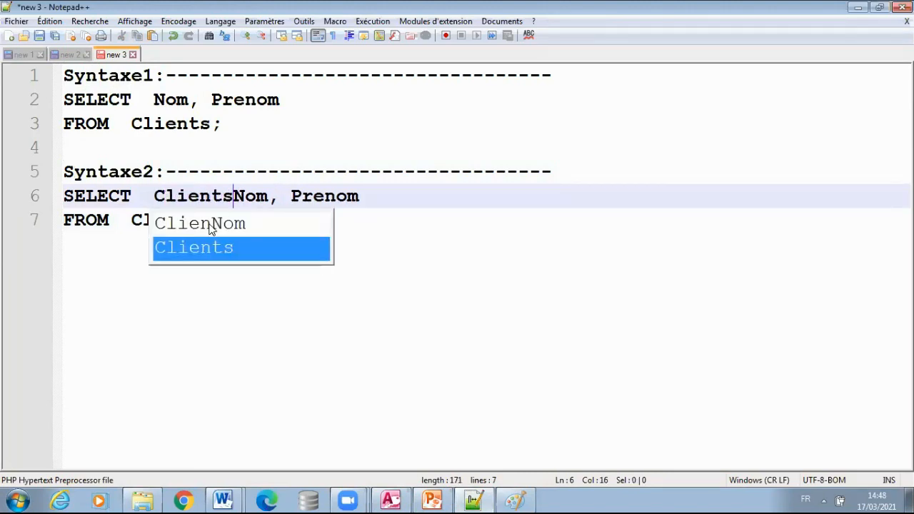
pyautogui.write('.')
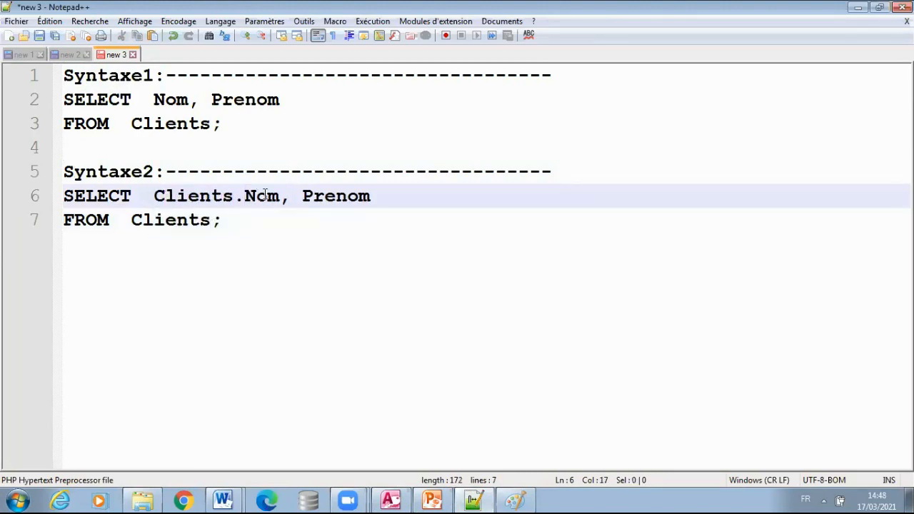
pyautogui.click(303, 194)
pyautogui.write('Clients')
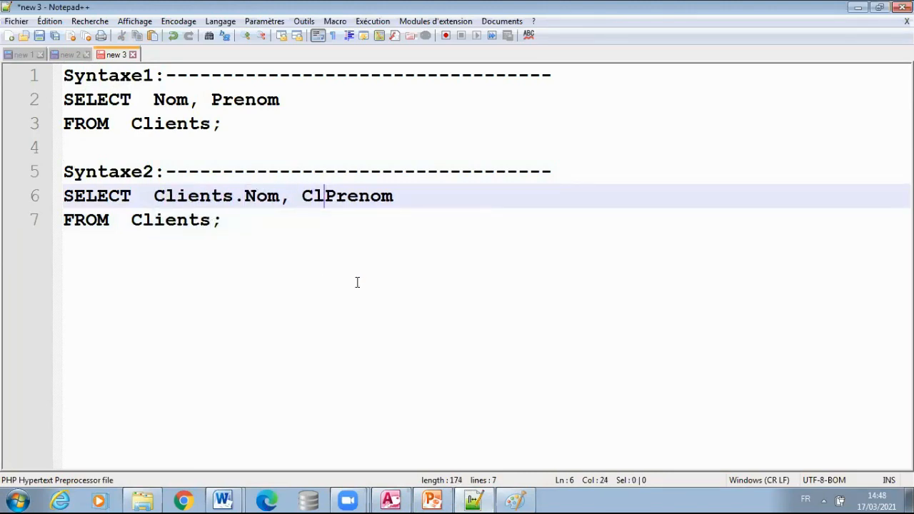
pyautogui.write('.')
pyautogui.hotkey('shift', 'Down')
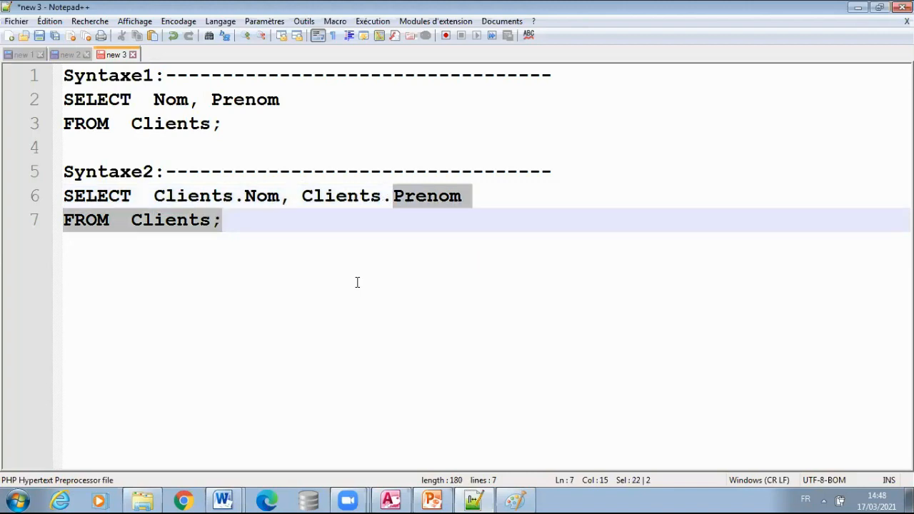
pyautogui.click(377, 257)
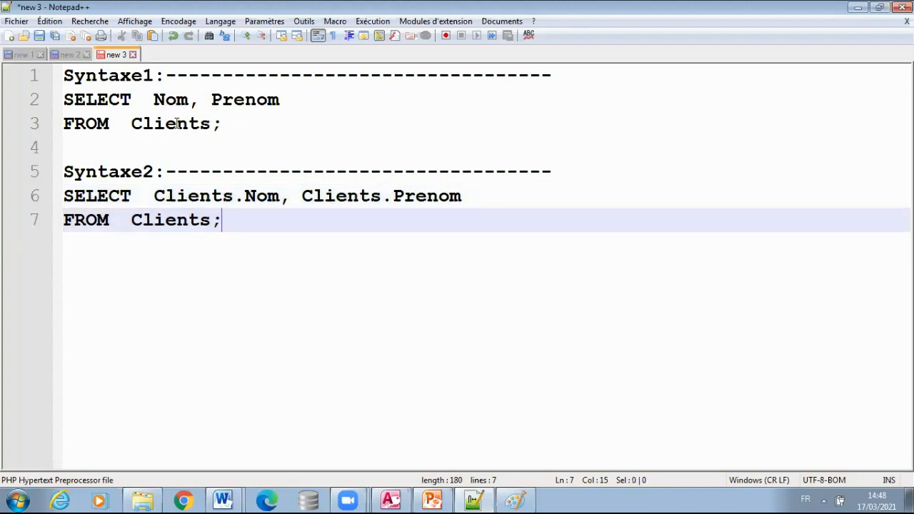
pyautogui.moveTo(153, 195); pyautogui.dragTo(279, 192)
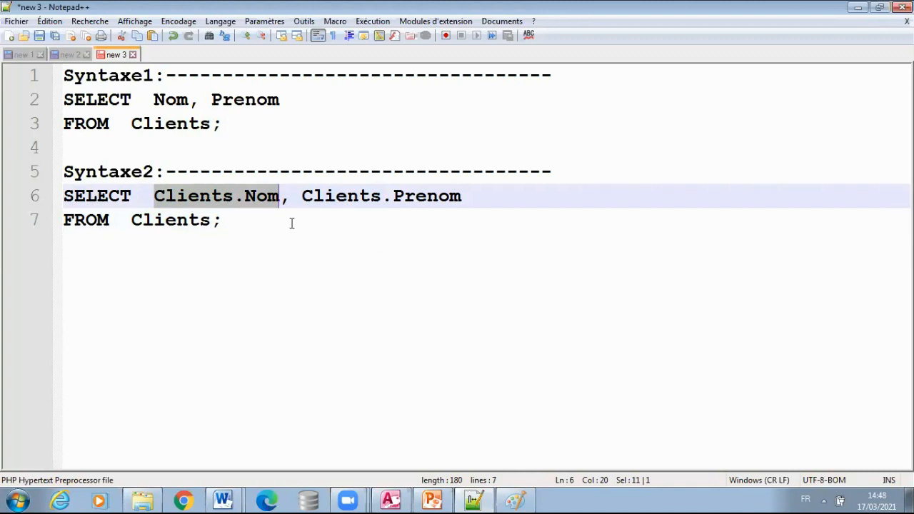
pyautogui.click(272, 123)
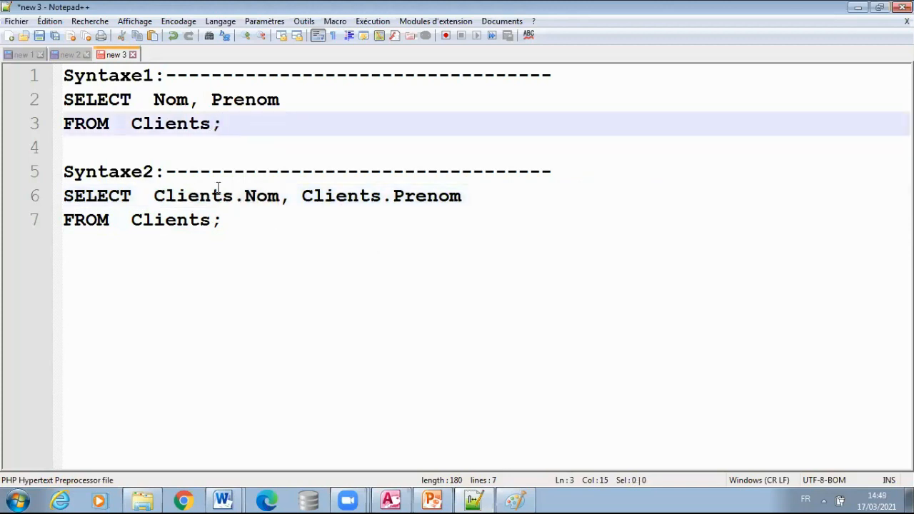
pyautogui.click(260, 229)
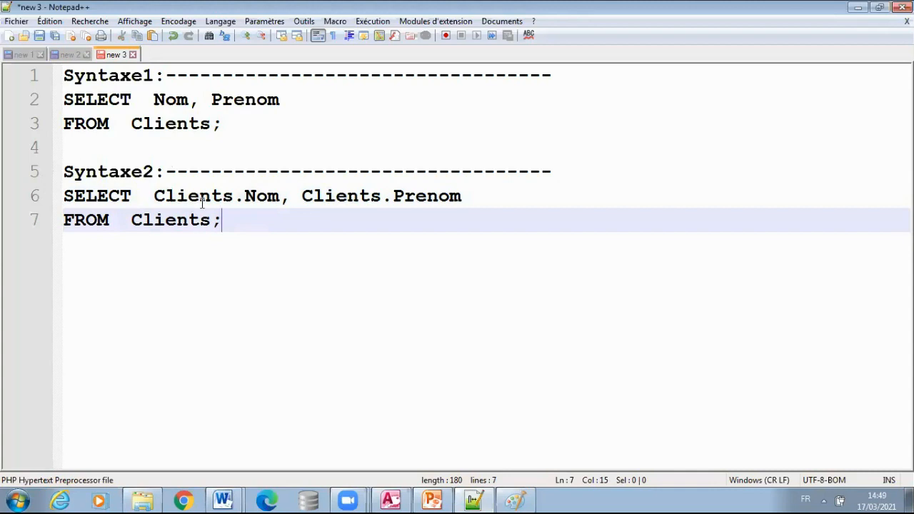
# Duplicate the whole Syntaxe2 block below an empty line, starting on line 9, and renumber its heading as "Syntaxe3"
pyautogui.moveTo(66, 172); pyautogui.dragTo(300, 223)
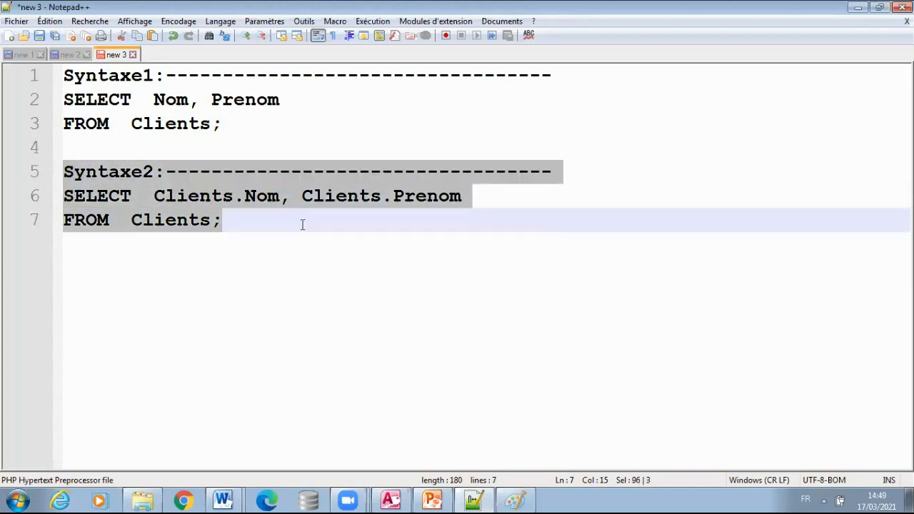
pyautogui.click(207, 257)
pyautogui.press('Return')
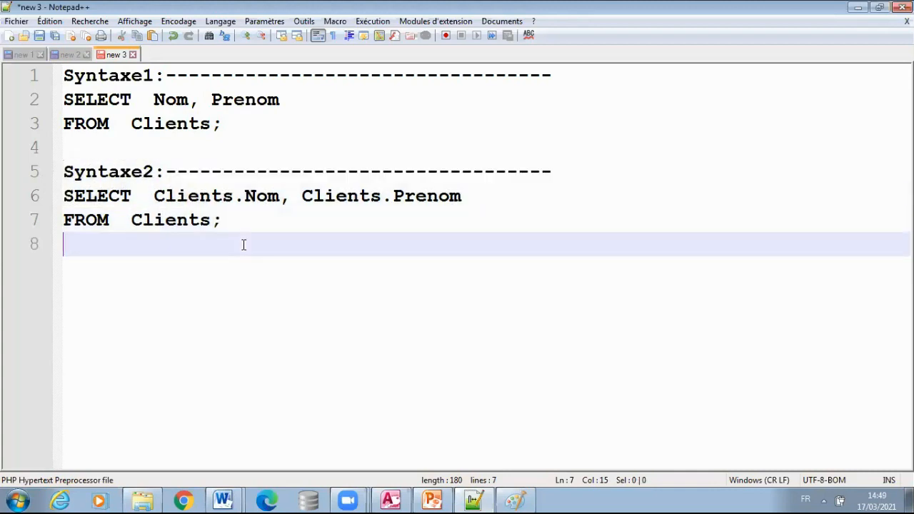
pyautogui.press('Return')
pyautogui.hotkey('ctrl', 'v')
pyautogui.click(154, 268)
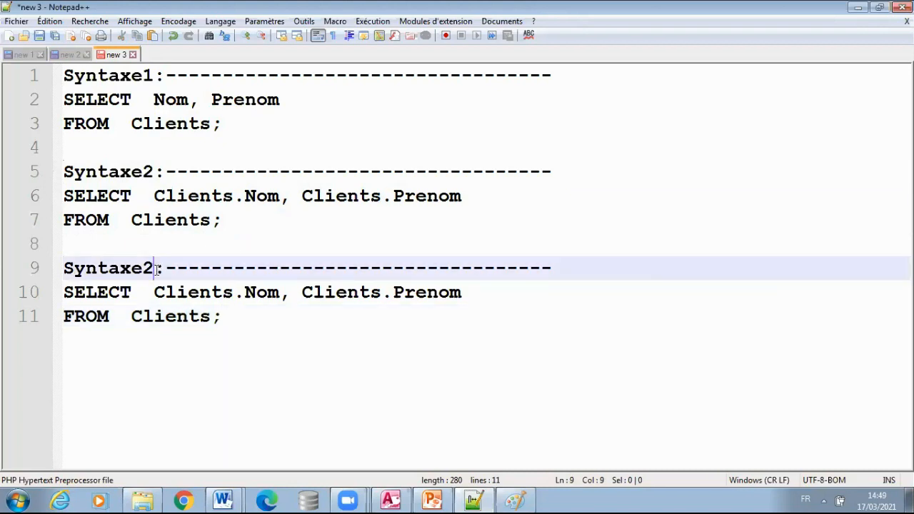
pyautogui.press('BackSpace')
pyautogui.write('3')
# Give the table in the Syntaxe3 FROM clause the alias "as Clt", before the semicolon
pyautogui.click(213, 316)
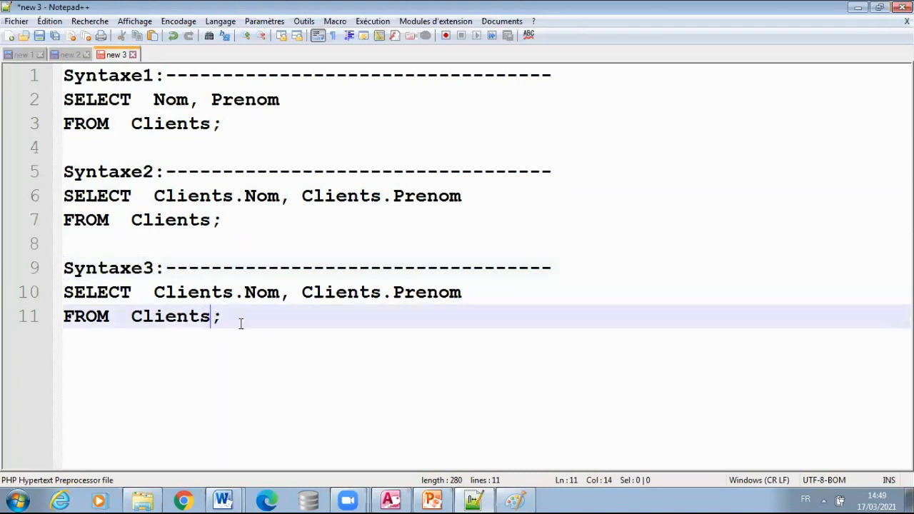
pyautogui.write('as Cl')
pyautogui.write('t')
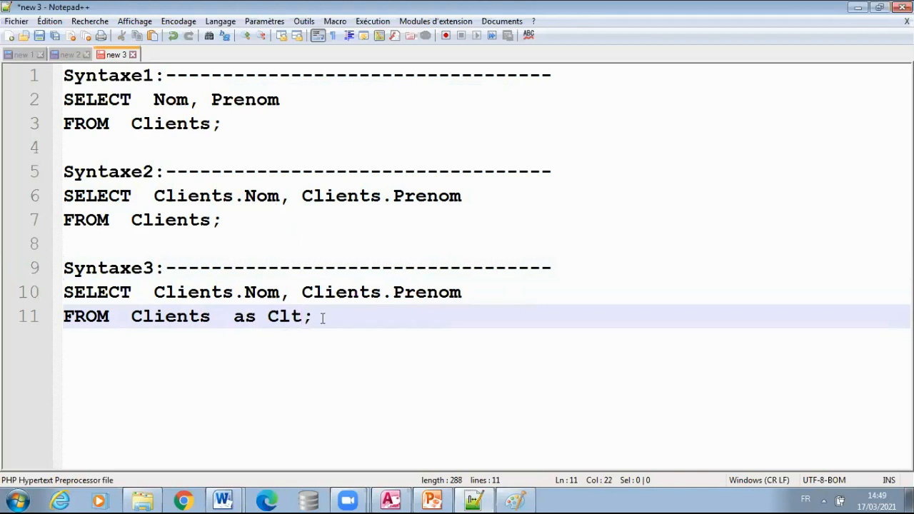
pyautogui.moveTo(267, 320); pyautogui.dragTo(314, 320)
pyautogui.click(188, 320)
# Add a short row of dashes below the Syntaxe3 statement and copy "Clients as Clt" onto the line under it
pyautogui.moveTo(133, 315); pyautogui.dragTo(299, 318)
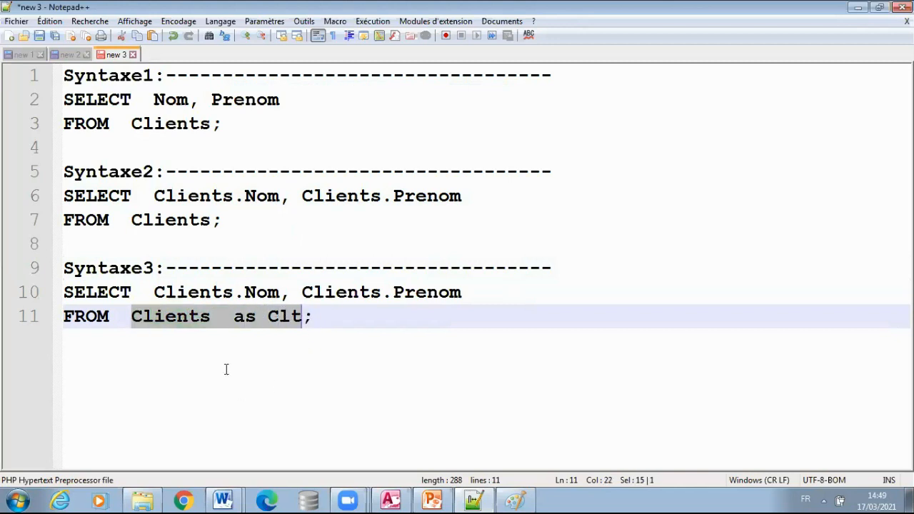
pyautogui.click(337, 351)
pyautogui.press('Return')
pyautogui.write('--------------')
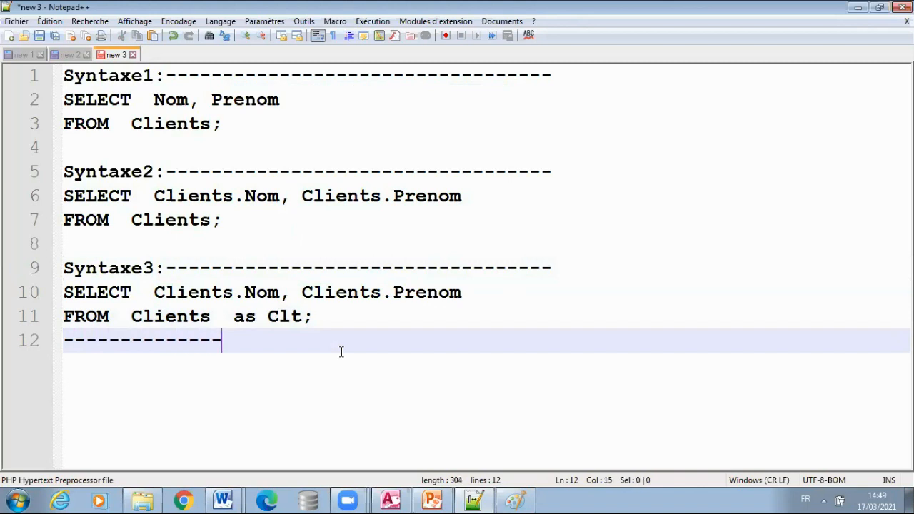
pyautogui.press('Return')
pyautogui.hotkey('ctrl', 'v')
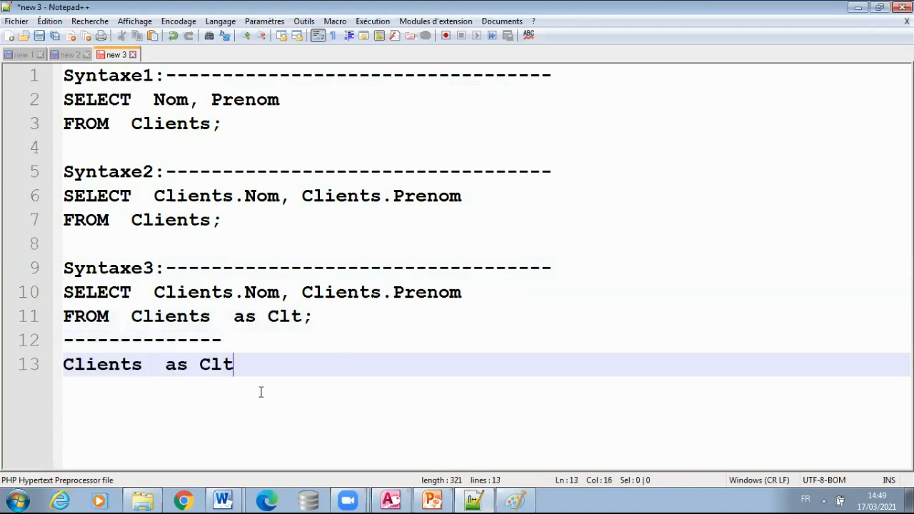
# Insert the note "As AliaS" on its own line above the copied "Clients as Clt"
pyautogui.press('Home')
pyautogui.press('Return')
pyautogui.write('As')
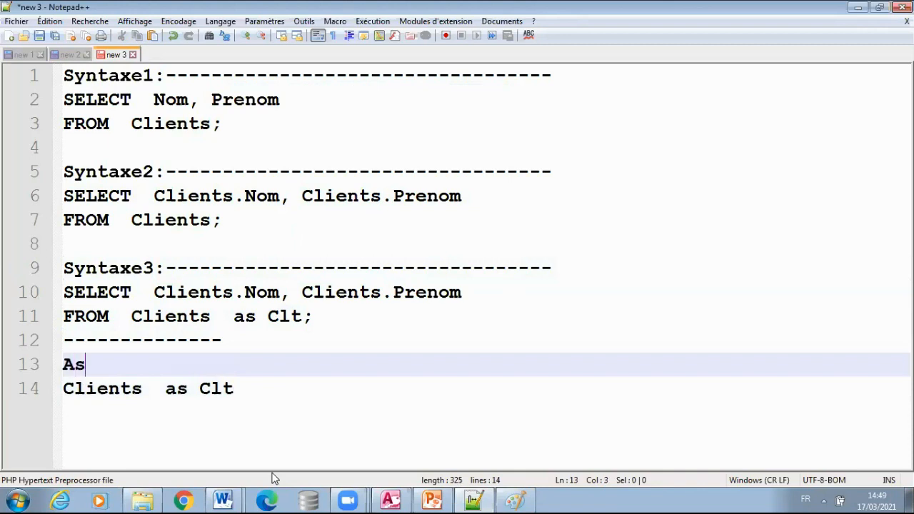
pyautogui.write('  Alias')
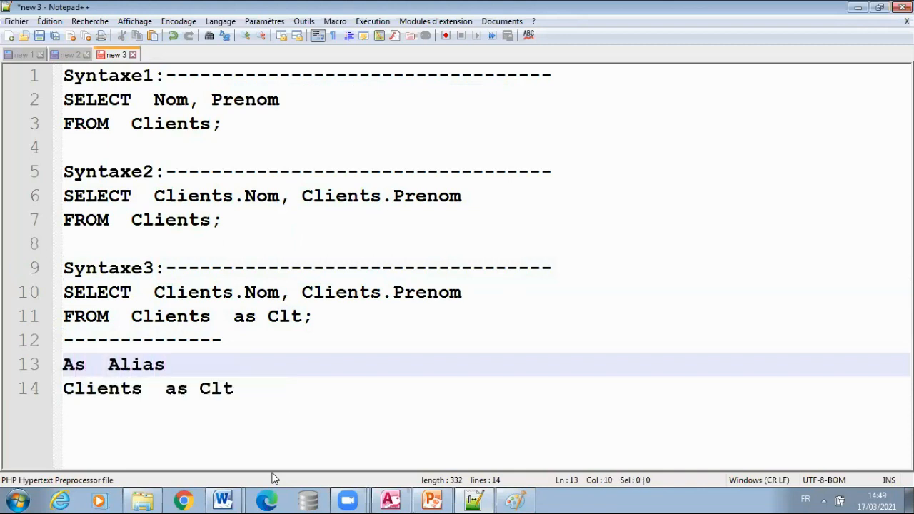
pyautogui.press('BackSpace')
pyautogui.write('S')
pyautogui.click(292, 426)
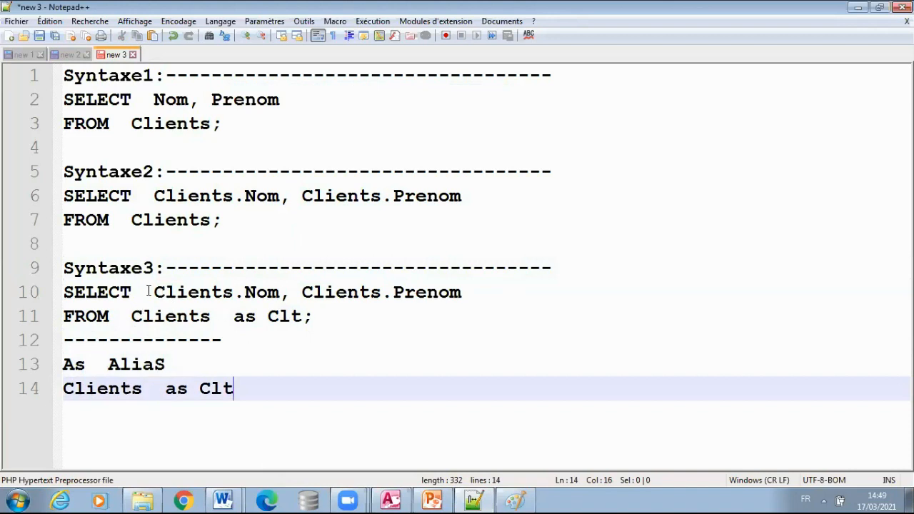
# Replace the table prefix of both columns in the Syntaxe3 SELECT clause with the alias, giving "Clt.Nom, Clt.Prenom"
pyautogui.moveTo(156, 289); pyautogui.dragTo(232, 293)
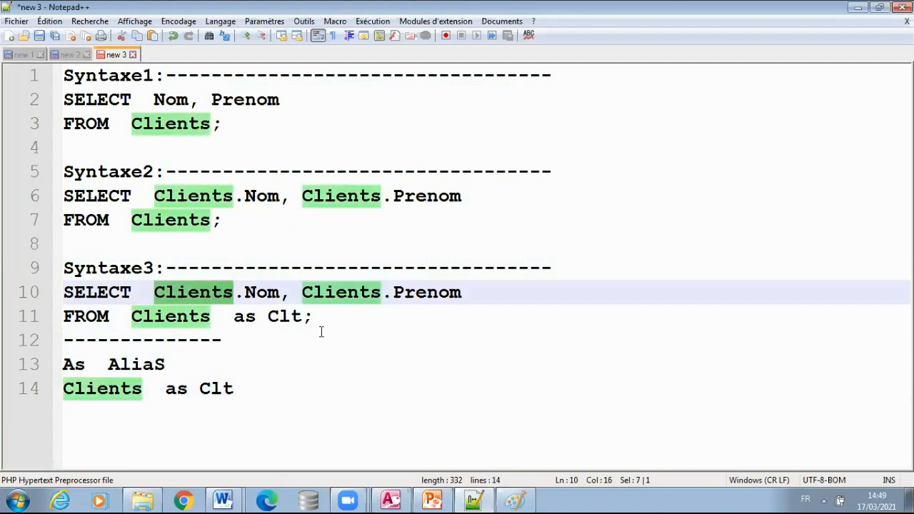
pyautogui.write('Clt')
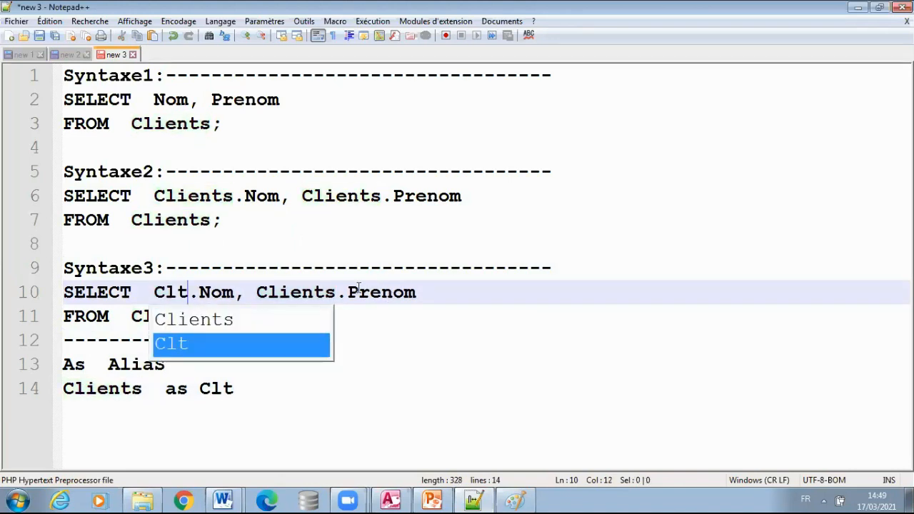
pyautogui.moveTo(335, 292); pyautogui.dragTo(256, 292)
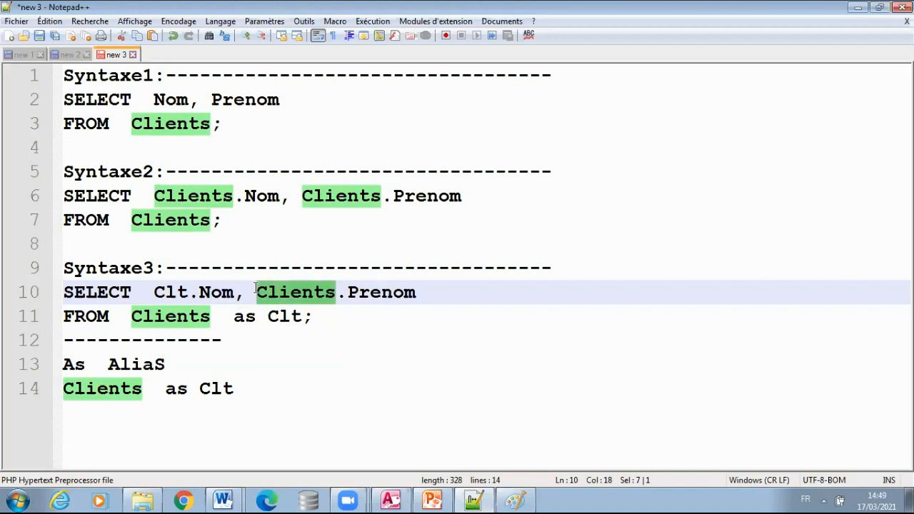
pyautogui.write('Clt')
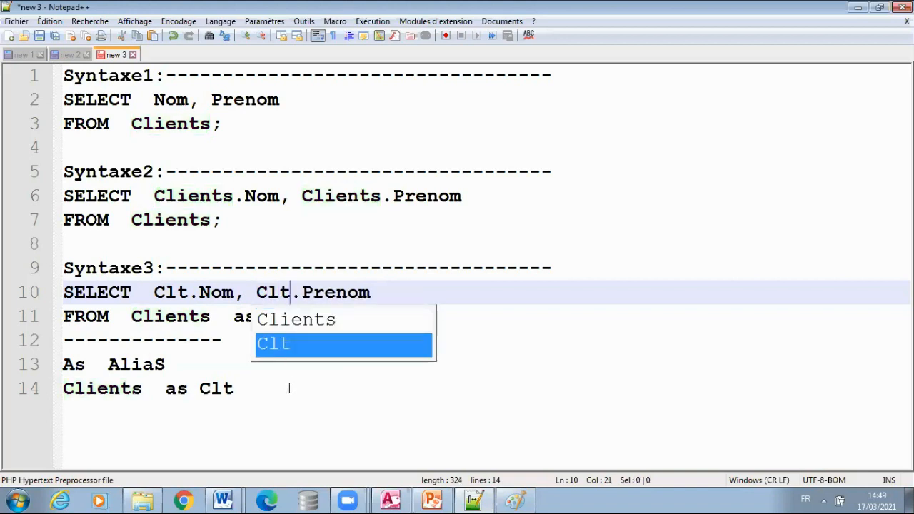
pyautogui.click(326, 389)
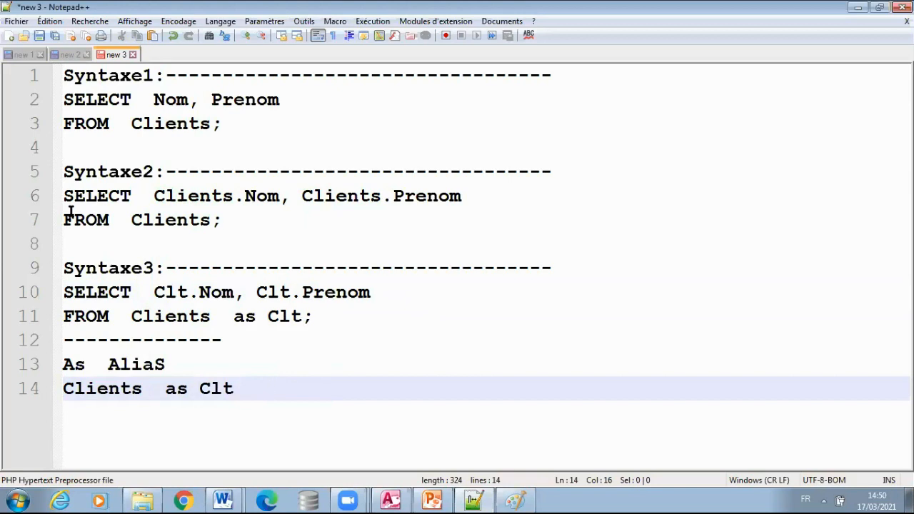
# Copy the two-line Syntaxe1 statement into the SQL view of Requête1 in Access and run the query
pyautogui.moveTo(63, 192); pyautogui.dragTo(260, 227)
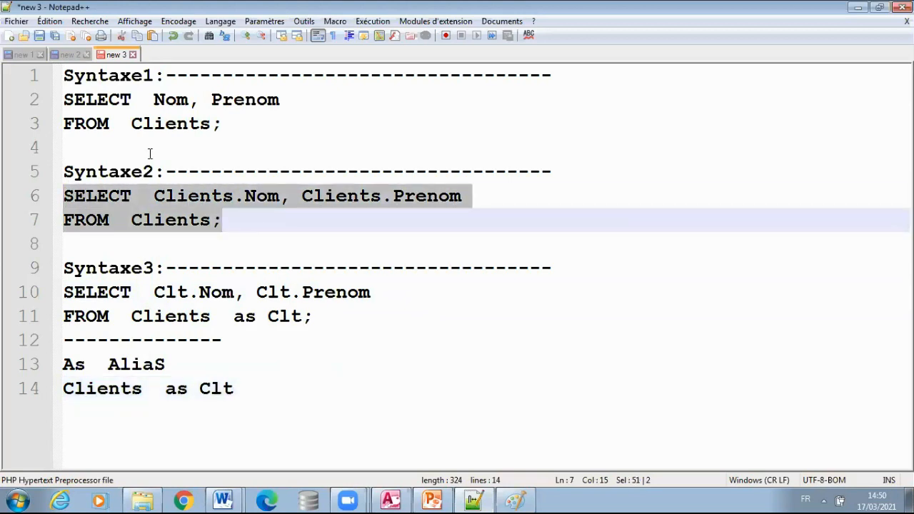
pyautogui.moveTo(62, 96); pyautogui.dragTo(261, 134)
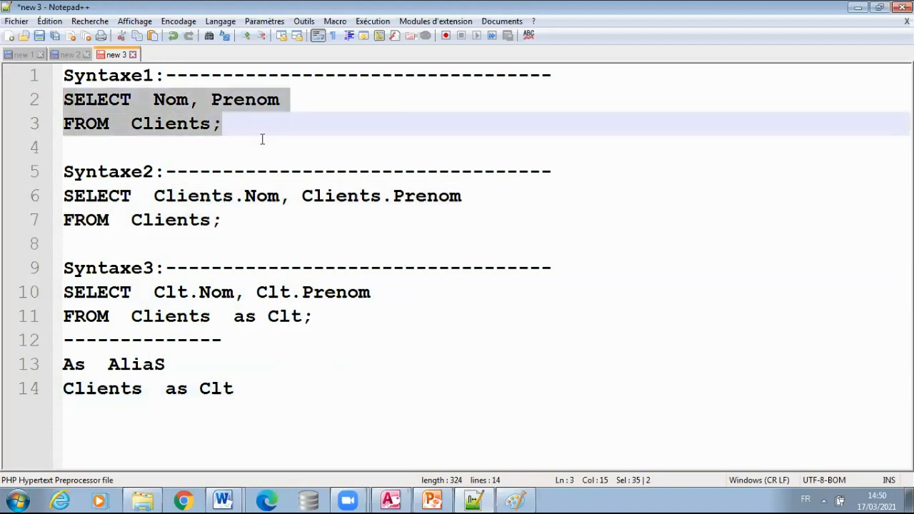
pyautogui.moveTo(64, 195); pyautogui.dragTo(242, 220)
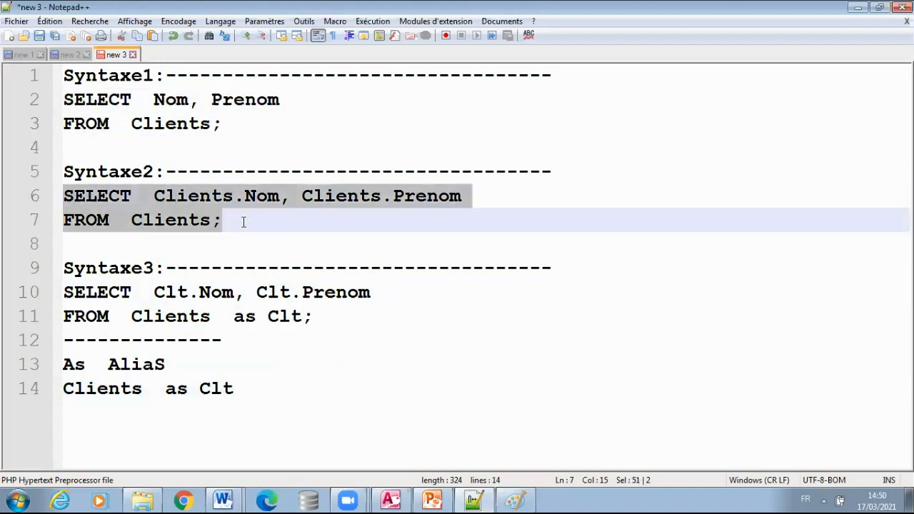
pyautogui.click(391, 500)
pyautogui.click(477, 500)
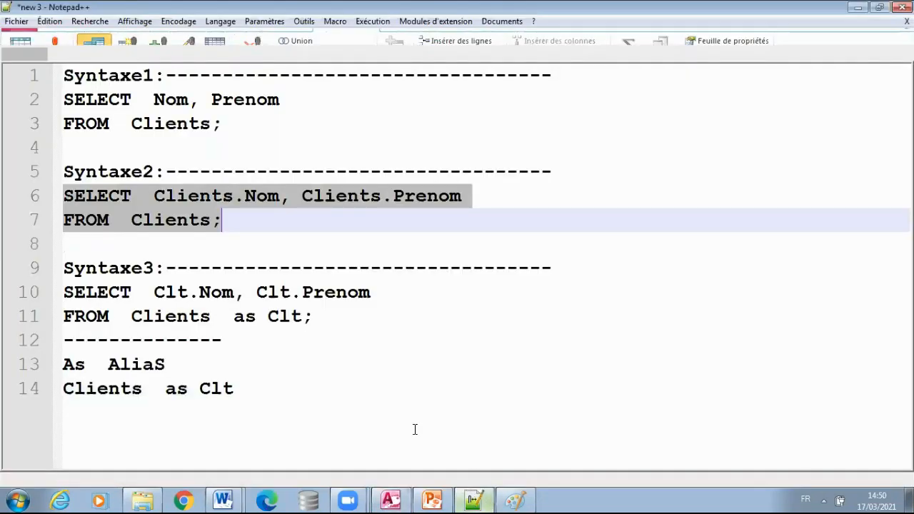
pyautogui.moveTo(64, 100); pyautogui.dragTo(260, 136)
pyautogui.hotkey('ctrl', 'c')
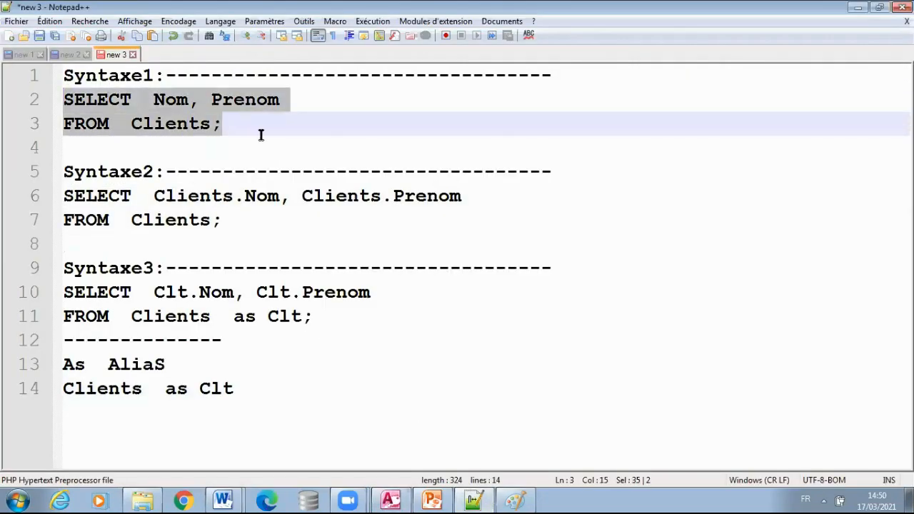
pyautogui.click(392, 500)
pyautogui.hotkey('ctrl', 'v')
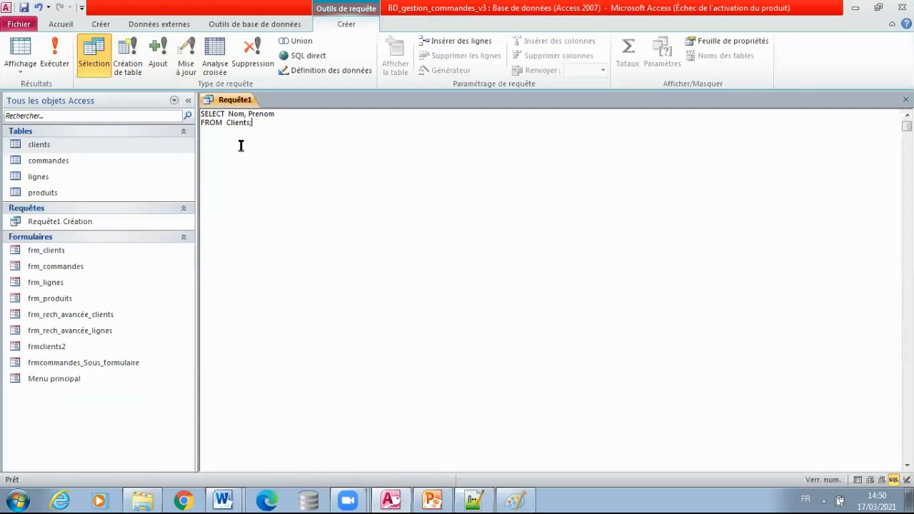
pyautogui.click(55, 50)
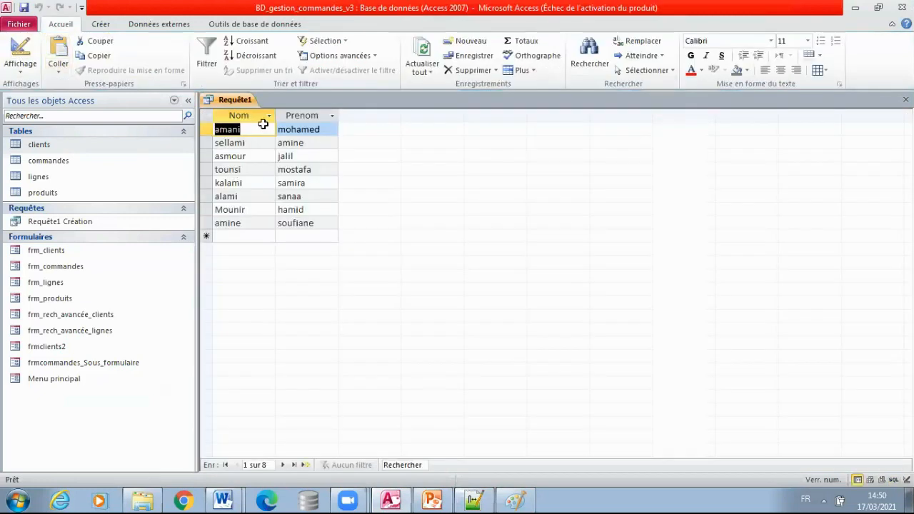
# Close the query run from the Syntaxe1 statement and save it as "Requête1 SQL"
pyautogui.click(905, 99)
pyautogui.click(388, 286)
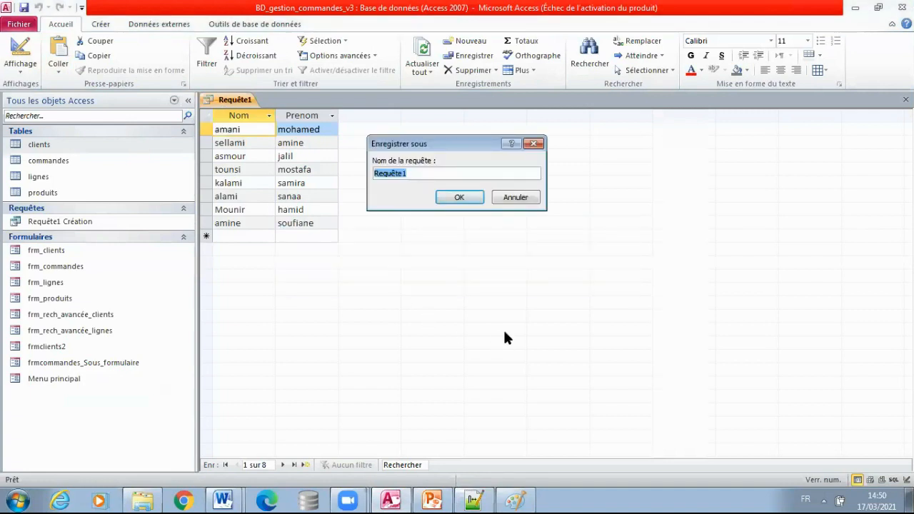
pyautogui.click(450, 177)
pyautogui.click(460, 197)
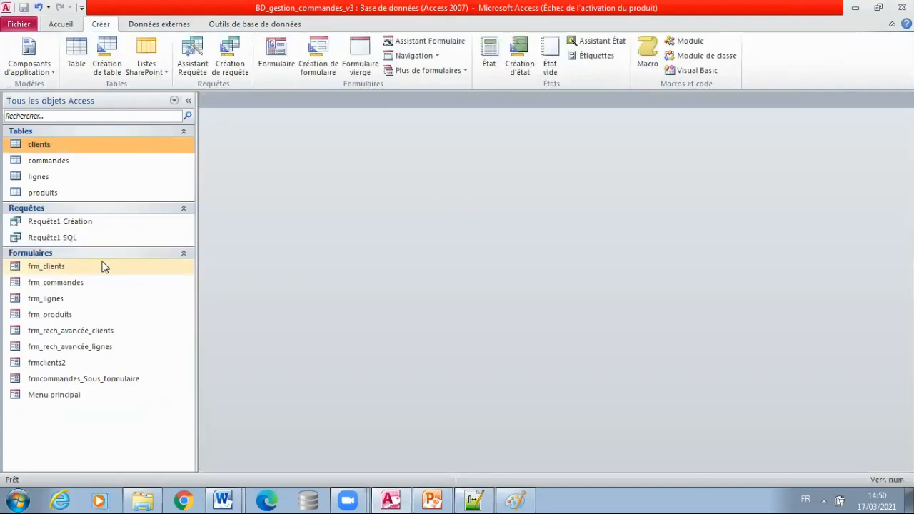
# Open the saved queries Requête1 SQL and Requête1 Création to compare their results, and close both
pyautogui.click(81, 237)
pyautogui.doubleClick(82, 237)
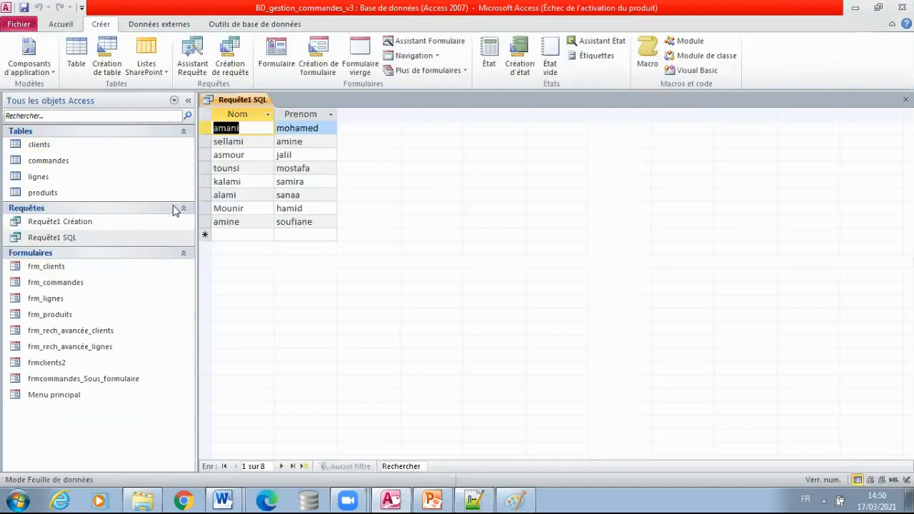
pyautogui.doubleClick(105, 223)
pyautogui.click(906, 100)
pyautogui.click(906, 100)
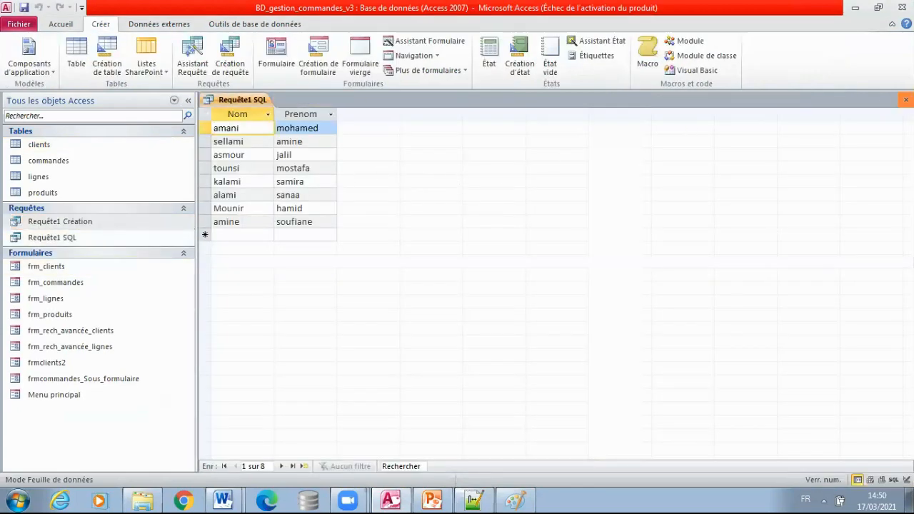
# Reopen Requête1 SQL and examine it in design view and in SQL view, including its full statement
pyautogui.doubleClick(67, 238)
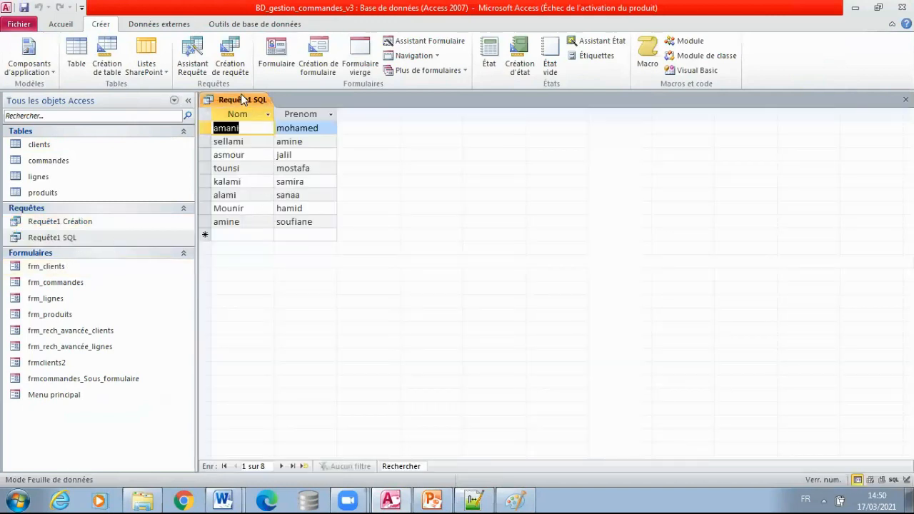
pyautogui.rightClick(241, 99)
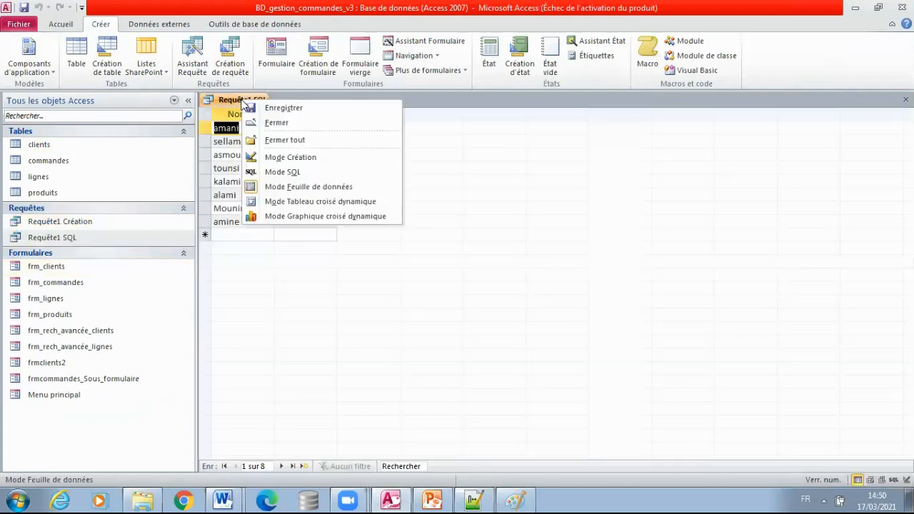
pyautogui.click(303, 160)
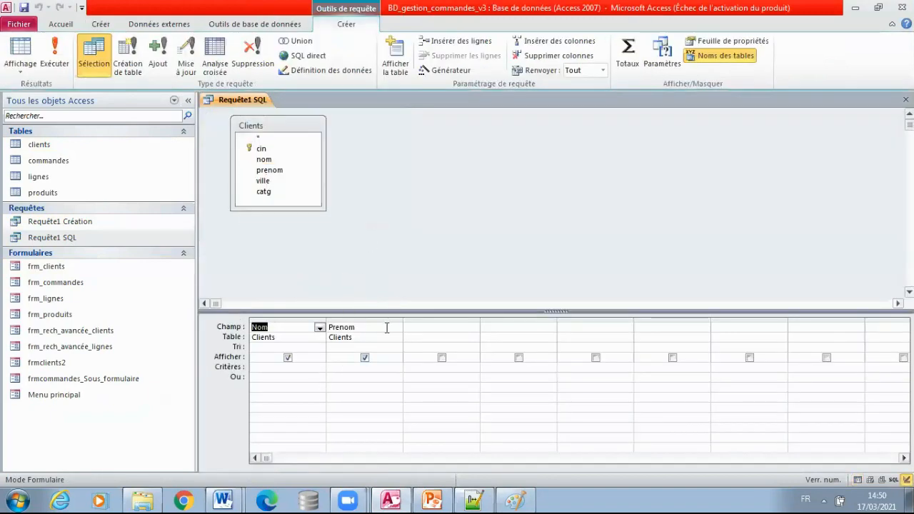
pyautogui.rightClick(250, 100)
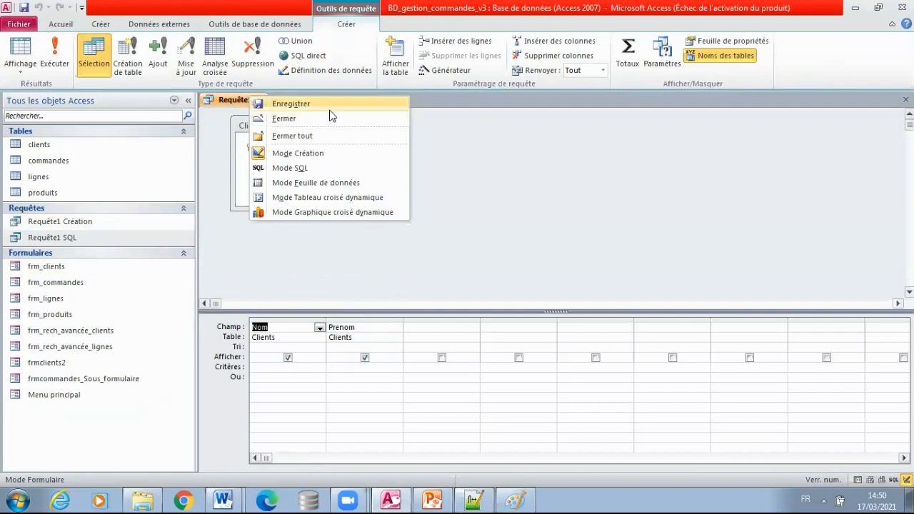
pyautogui.click(315, 169)
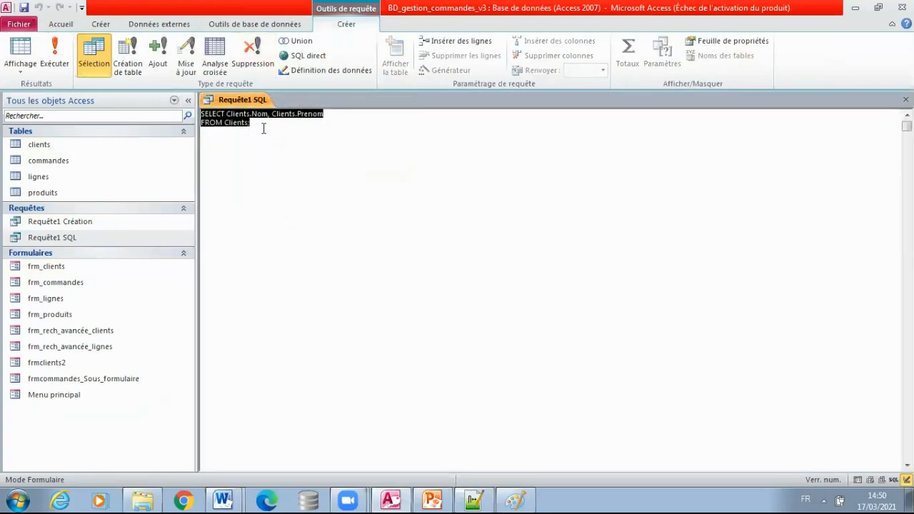
pyautogui.click(220, 115)
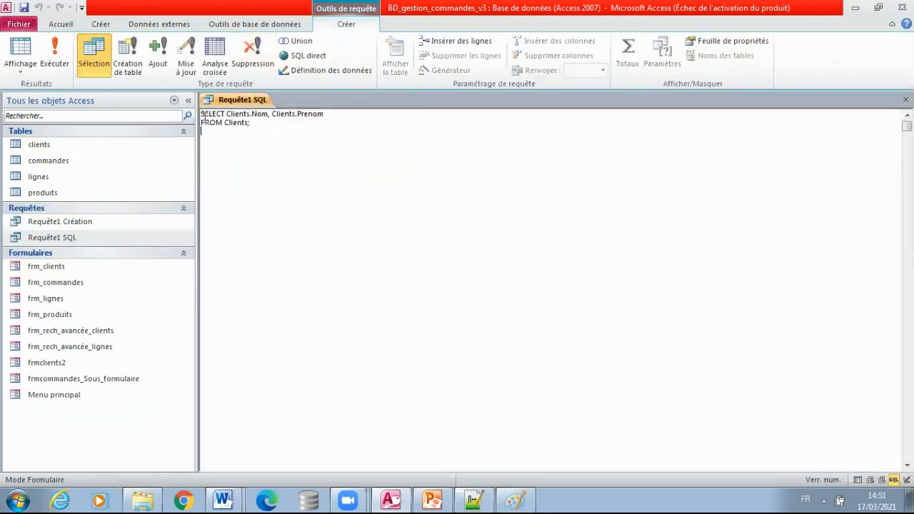
pyautogui.moveTo(200, 115); pyautogui.dragTo(301, 128)
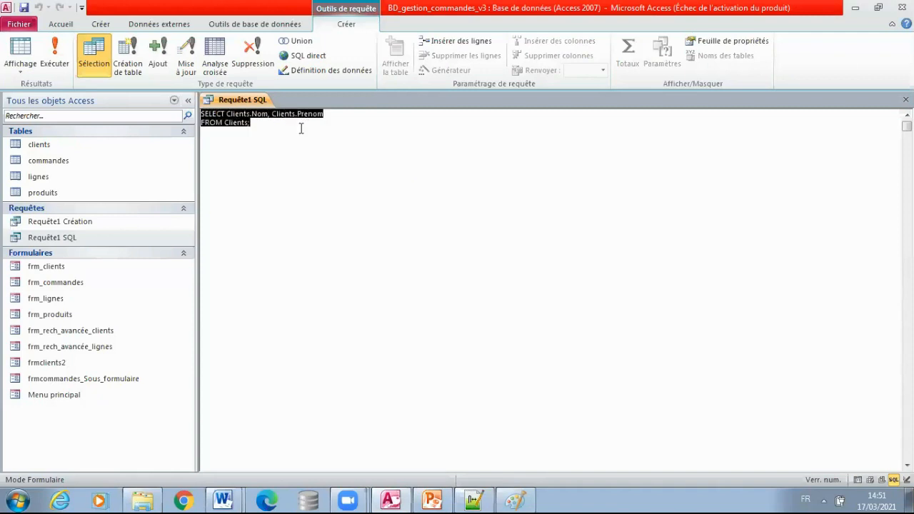
pyautogui.click(303, 142)
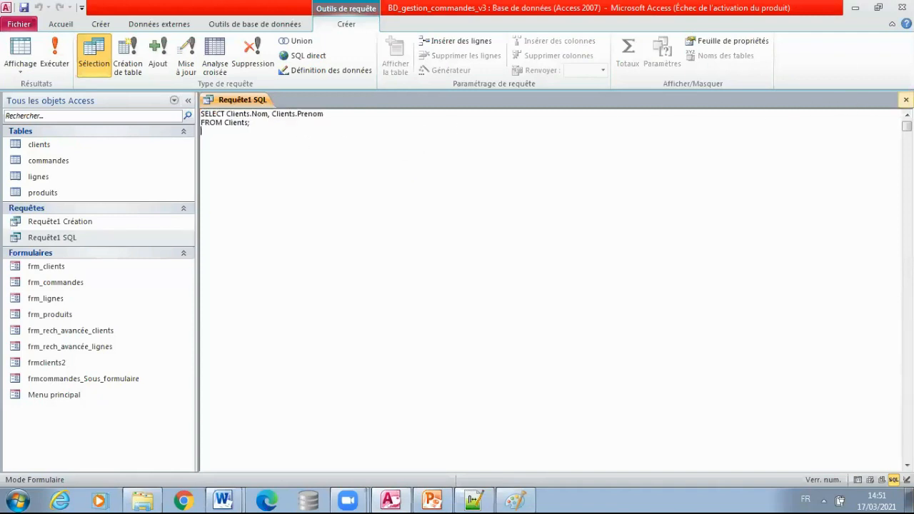
# Close Requête1 SQL and delete it from the saved queries
pyautogui.click(906, 100)
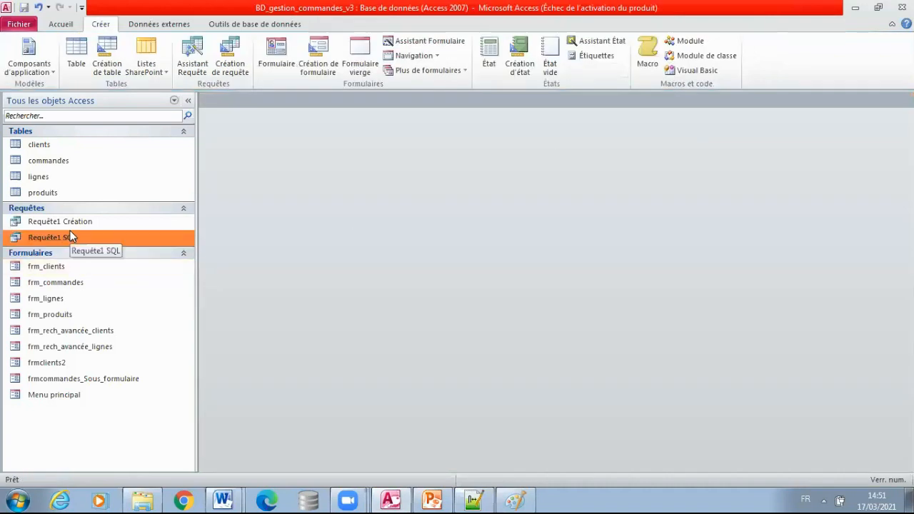
pyautogui.press('Delete')
pyautogui.press('Return')
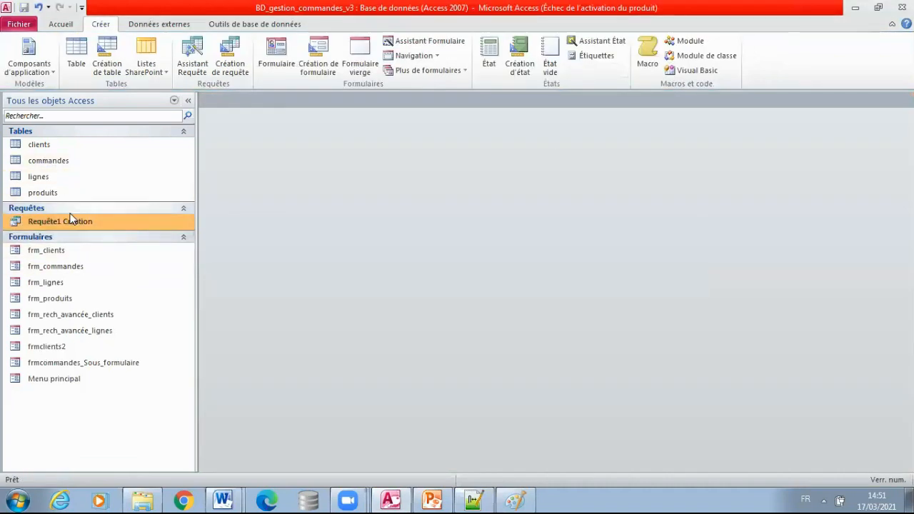
# Open Requête1 Création in design view, examine its SQL statement, and close the query
pyautogui.rightClick(78, 223)
pyautogui.click(122, 245)
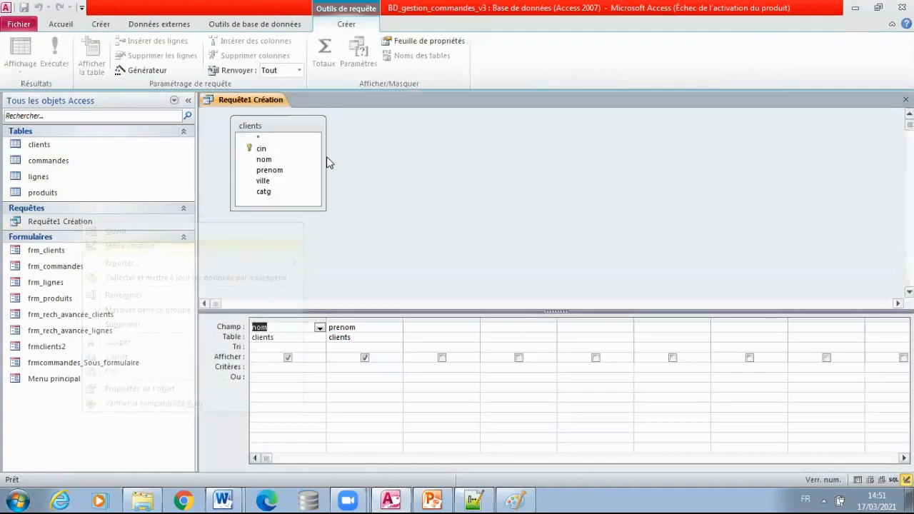
pyautogui.rightClick(254, 98)
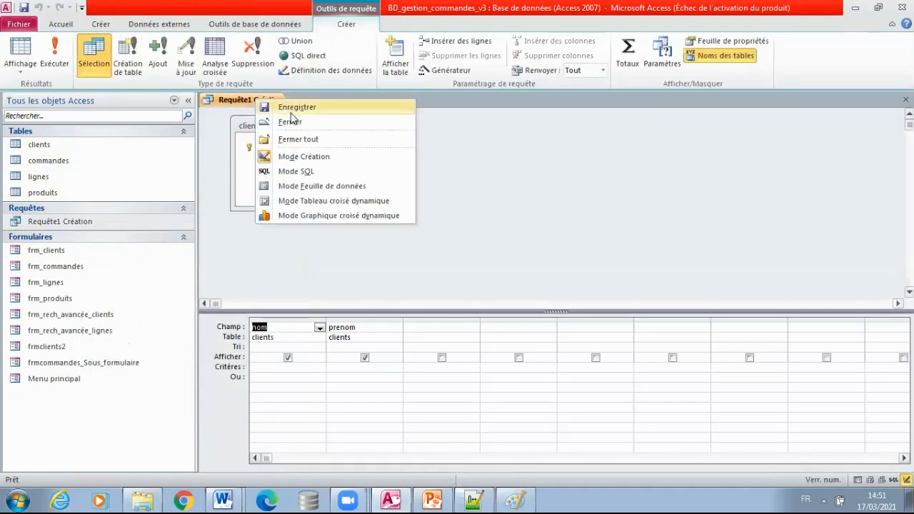
pyautogui.click(296, 172)
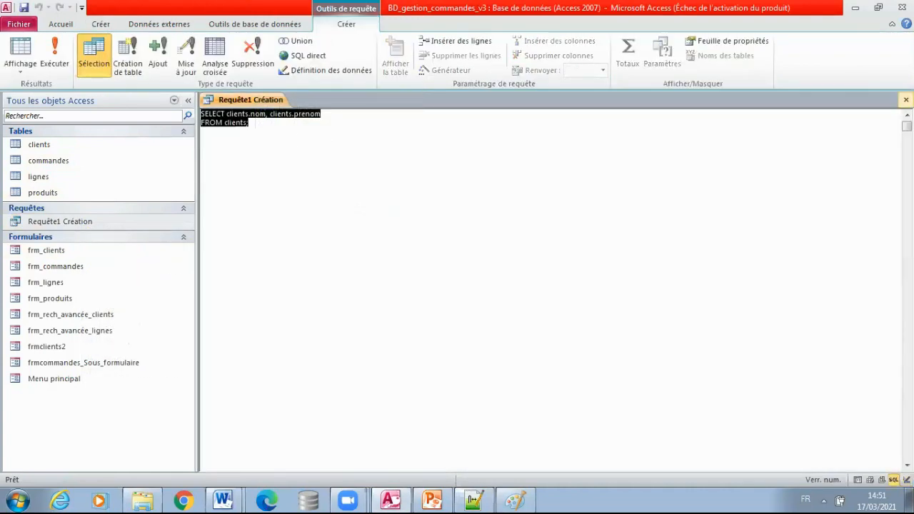
pyautogui.click(906, 100)
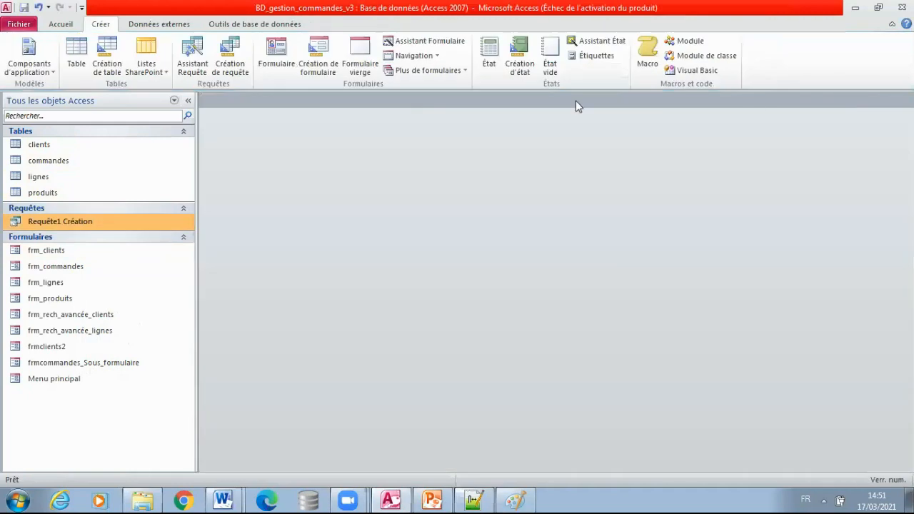
pyautogui.rightClick(95, 222)
pyautogui.click(456, 306)
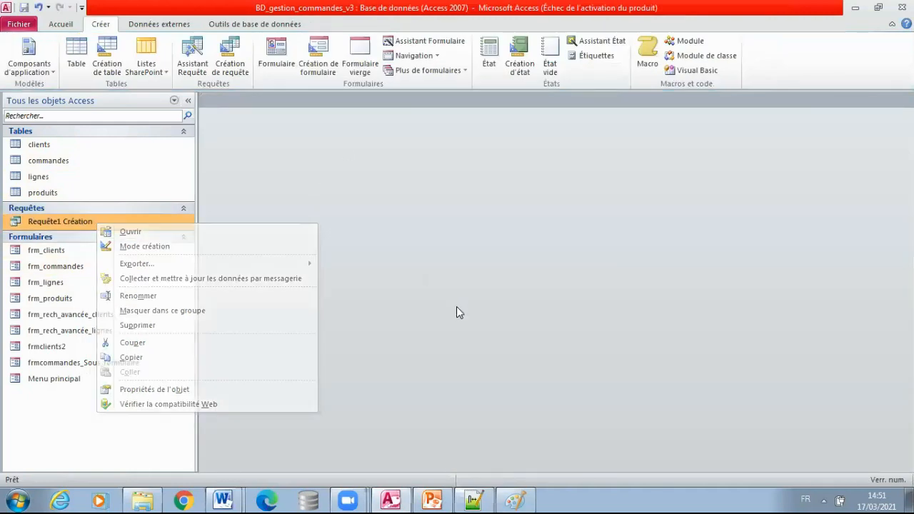
# Switch to Notepad++, add an empty line below "Clients as Clt", and bring a screen capture of the window into Paint
pyautogui.click(473, 500)
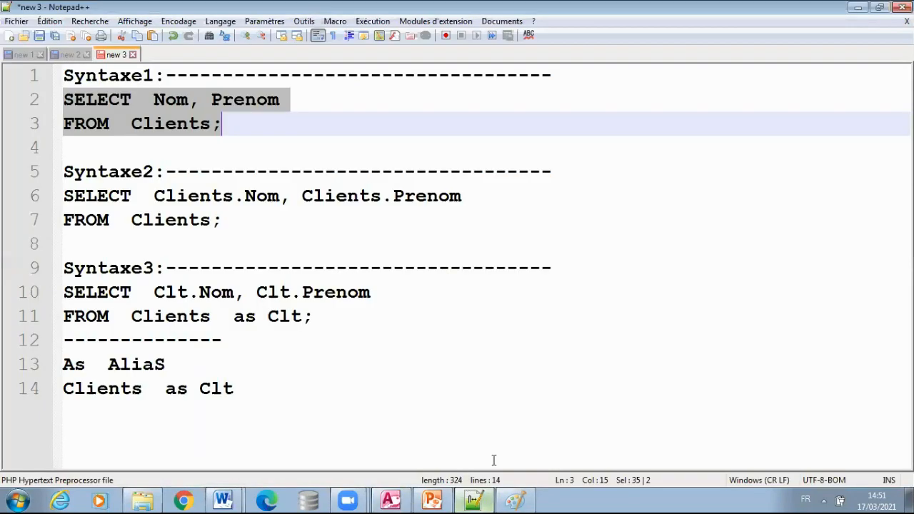
pyautogui.click(444, 432)
pyautogui.press('Return')
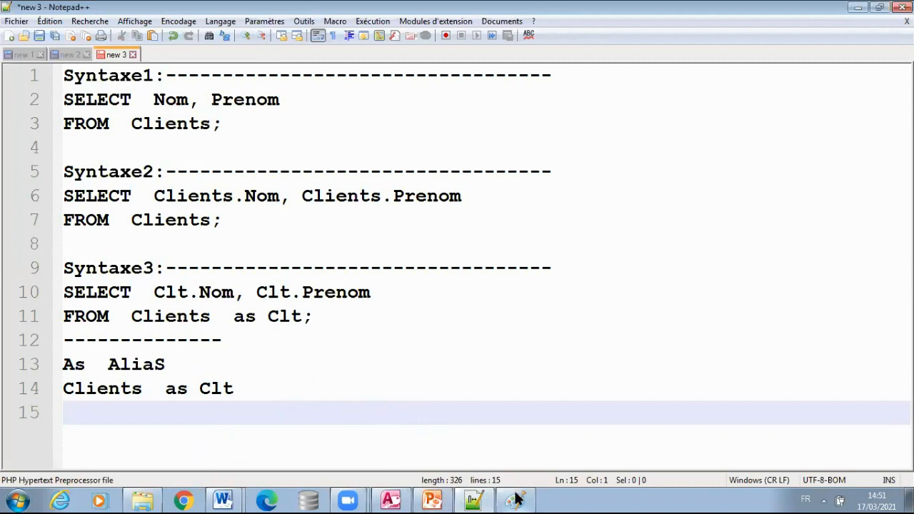
pyautogui.moveTo(529, 491)
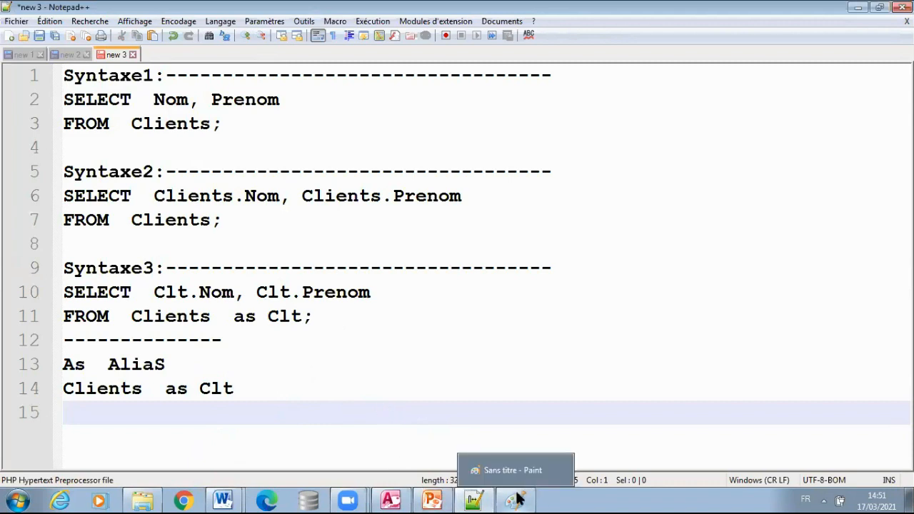
pyautogui.click(511, 500)
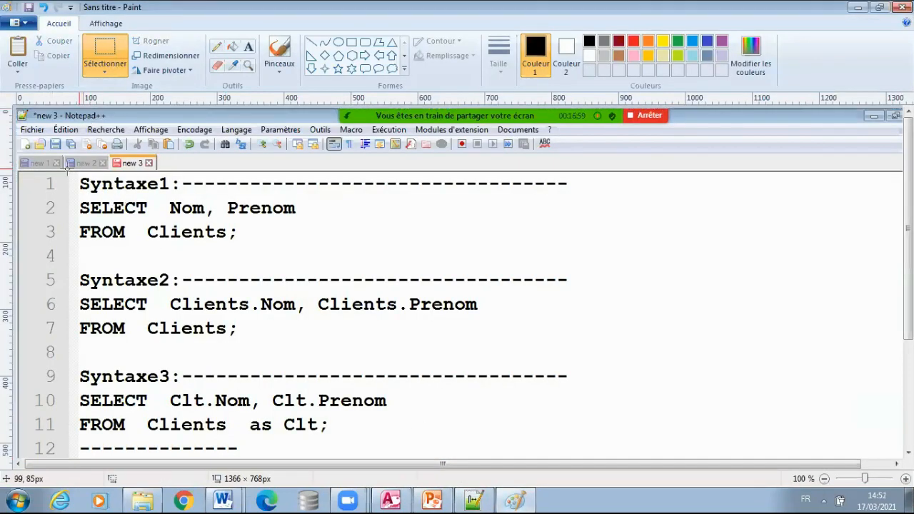
# Copy the Paint region with the three syntaxes, about 767 × 413 px, into TravauxPratiques_Access_2020_2021.doc under "Mode SQL", followed by an empty line
pyautogui.moveTo(64, 171)
pyautogui.mouseDown()
pyautogui.moveTo(100, 203)
pyautogui.moveTo(482, 375)
pyautogui.moveTo(549, 455)
pyautogui.moveTo(577, 447)
pyautogui.mouseUp()
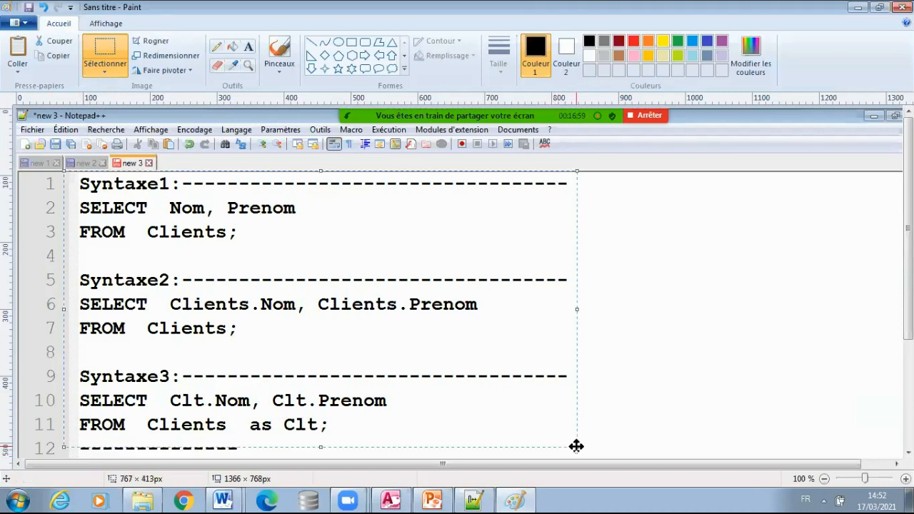
pyautogui.click(223, 500)
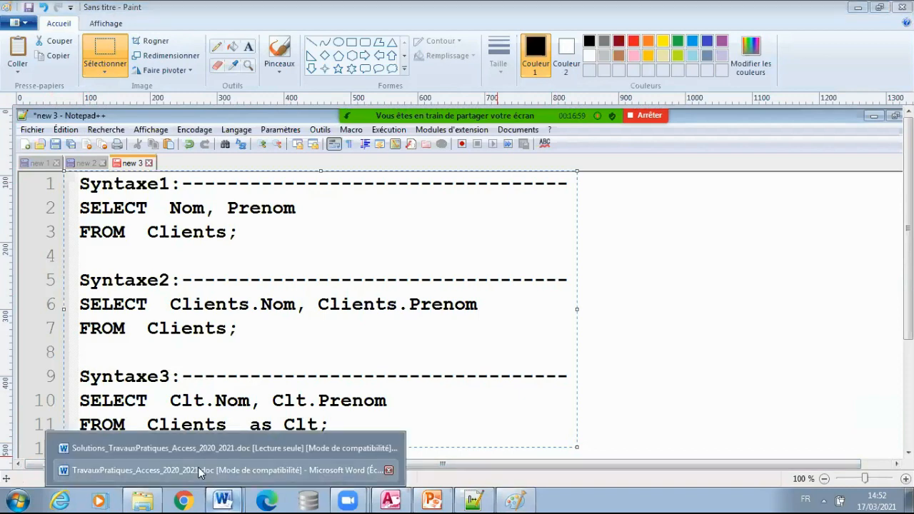
pyautogui.click(161, 464)
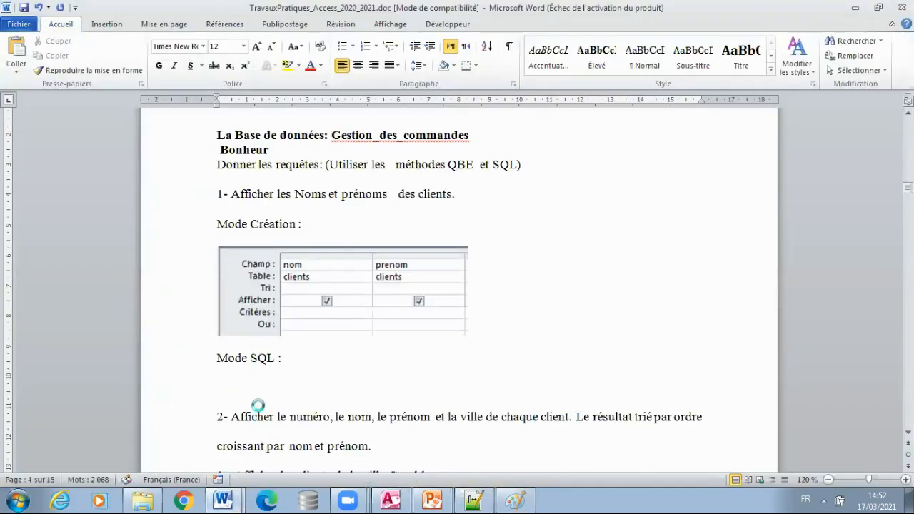
pyautogui.hotkey('ctrl', 'v')
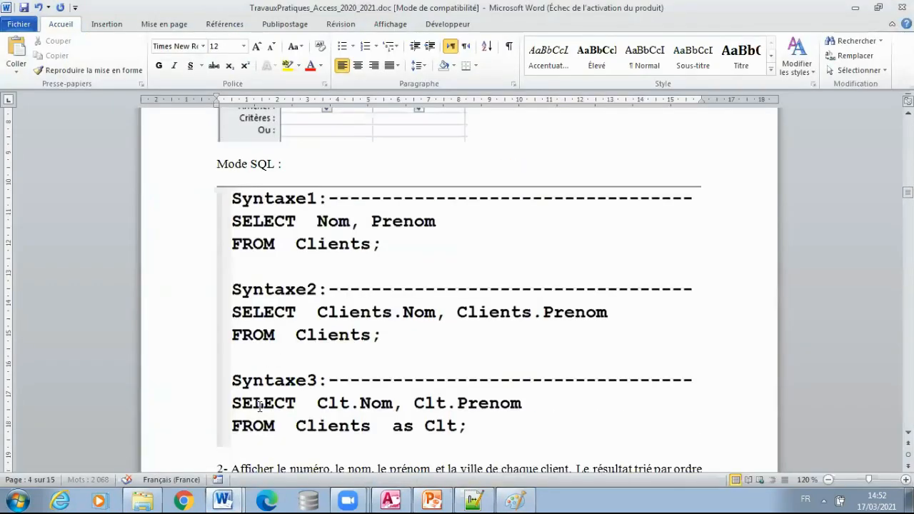
pyautogui.press('Return')
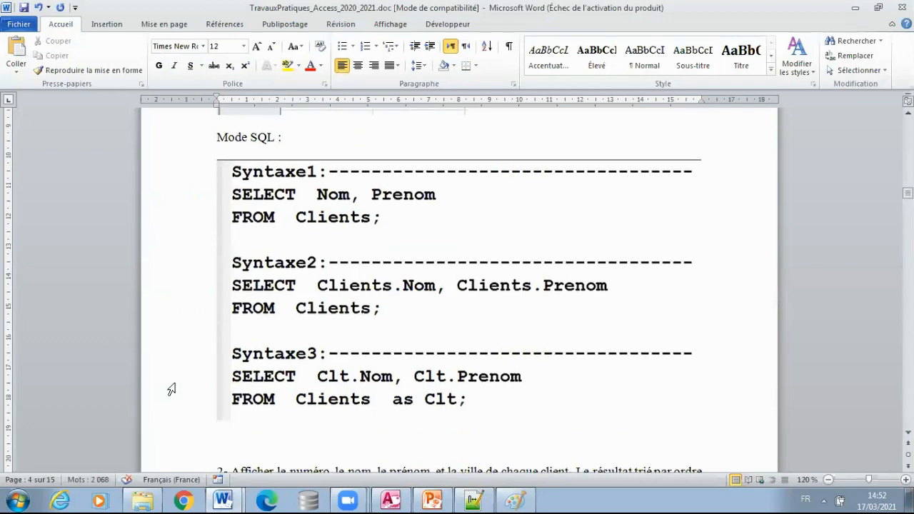
# Copy the "As AliaS" and "Clients as Clt" lines from the Paint capture and paste them below the syntaxes image in Word
pyautogui.click(525, 498)
pyautogui.scroll(-3, 674, 418)
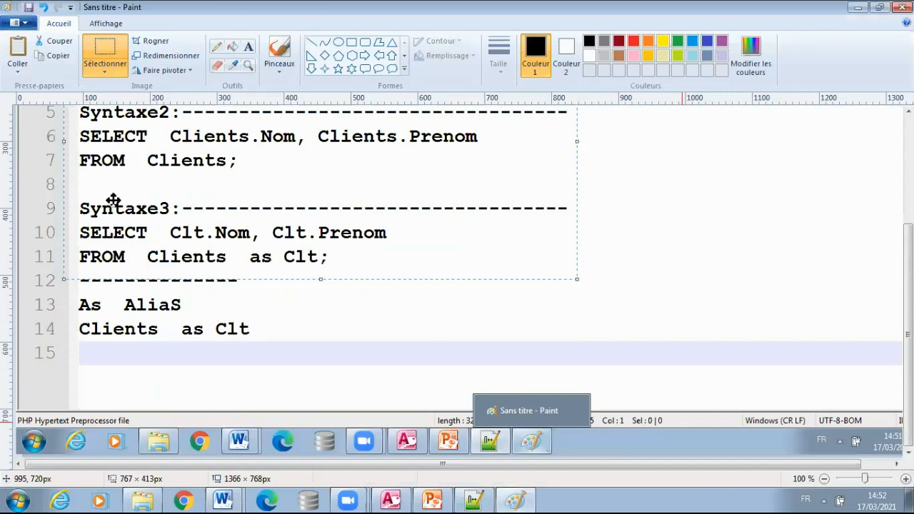
pyautogui.click(73, 299)
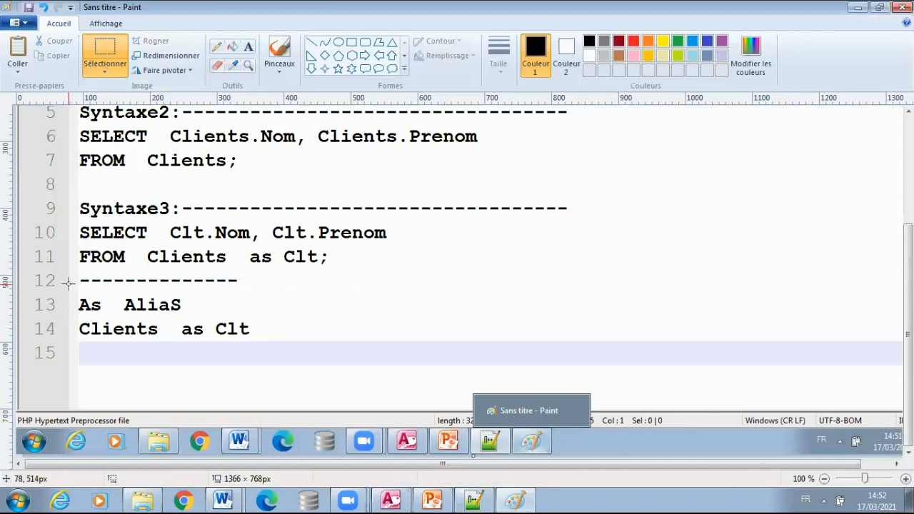
pyautogui.moveTo(69, 284); pyautogui.dragTo(314, 349)
pyautogui.moveTo(223, 499)
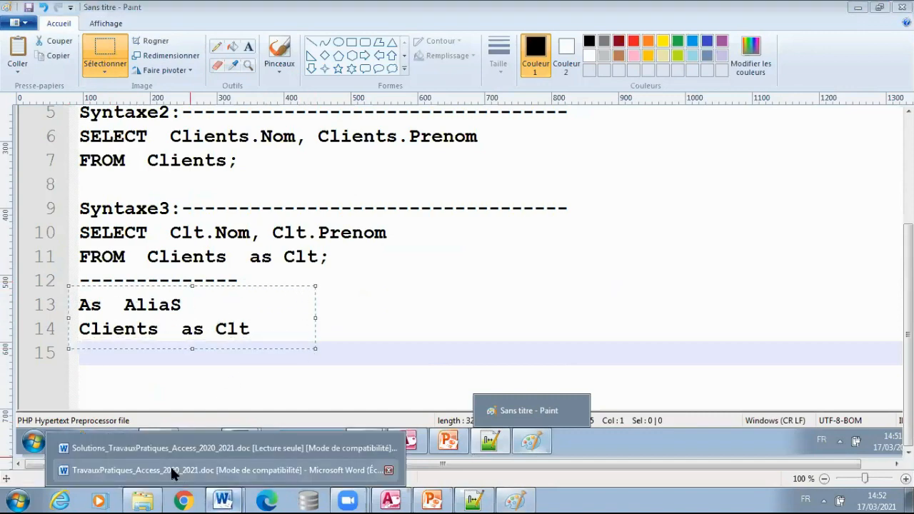
pyautogui.click(181, 470)
pyautogui.click(316, 457)
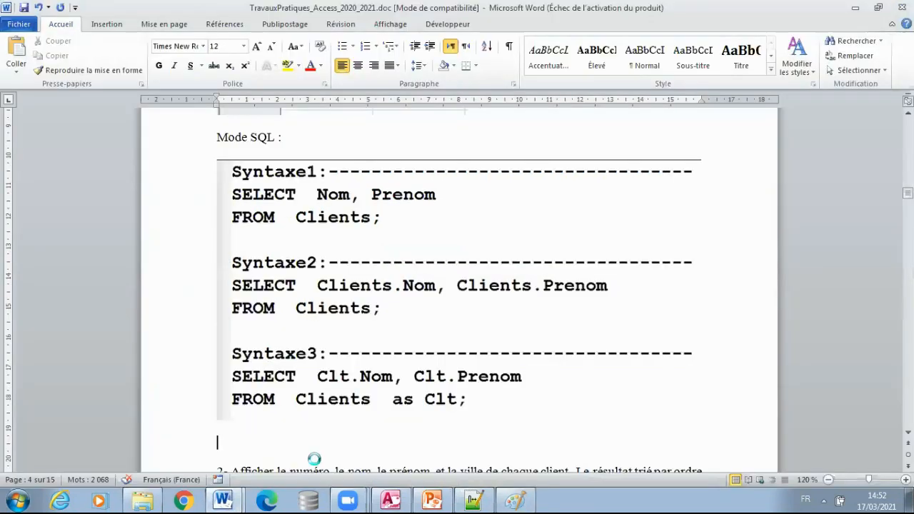
pyautogui.hotkey('ctrl', 'v')
# Insert an empty line below the text of question 2 and select the alias note picture above that question
pyautogui.scroll(-3, 322, 407)
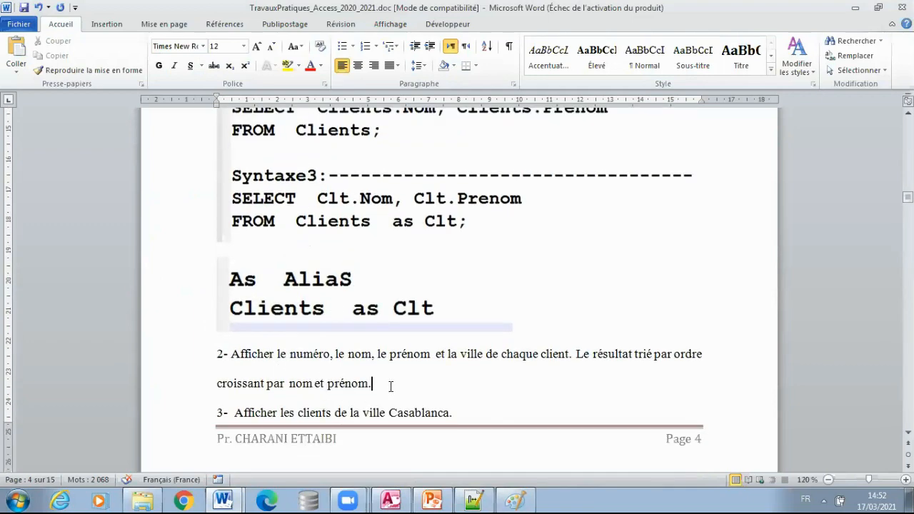
pyautogui.press('Return')
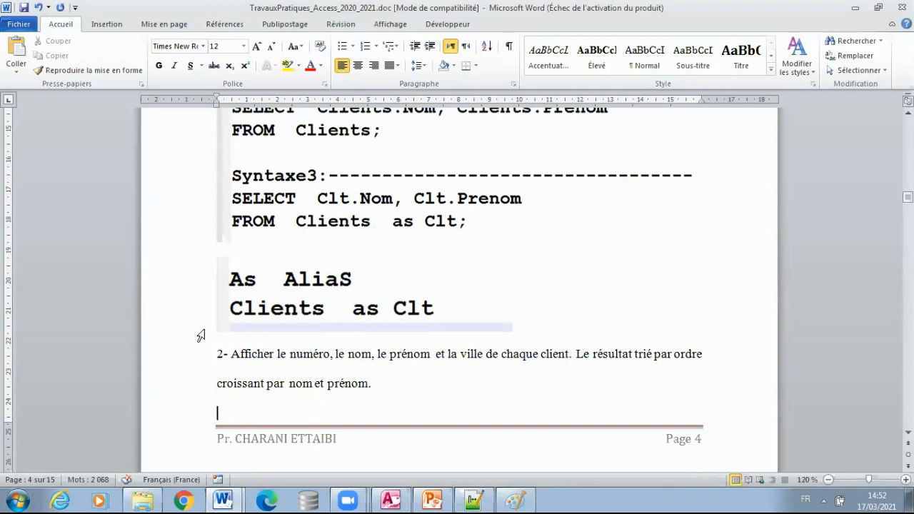
pyautogui.click(225, 331)
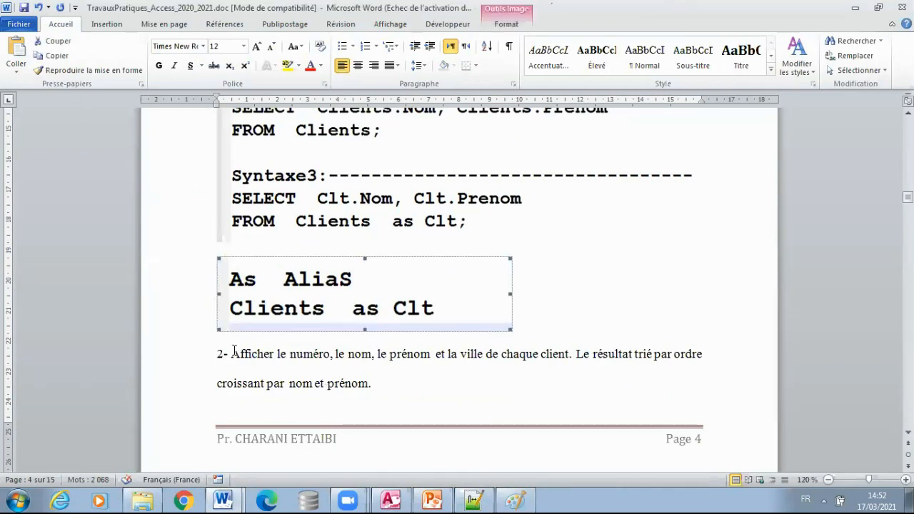
# Insert a page break before question 2 and place the cursor on the empty line below its text
pyautogui.click(218, 355)
pyautogui.click(111, 25)
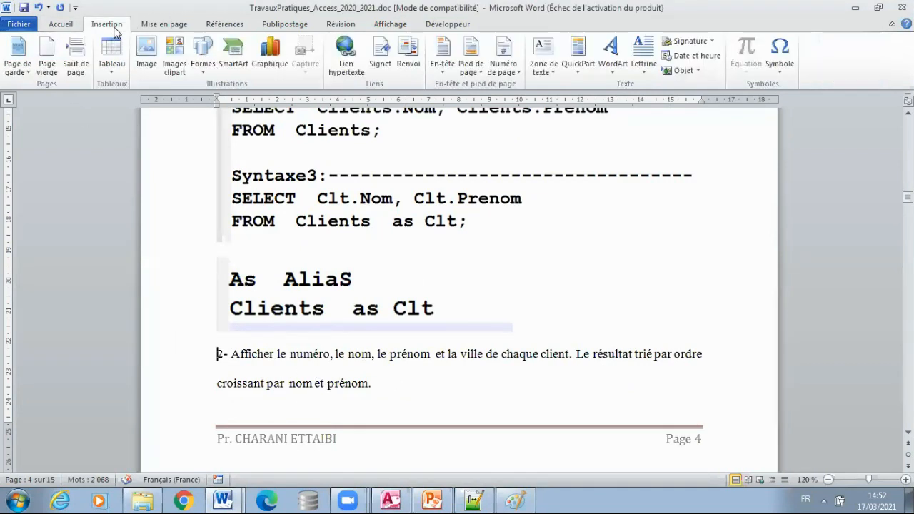
pyautogui.click(69, 79)
pyautogui.scroll(-3, 377, 374)
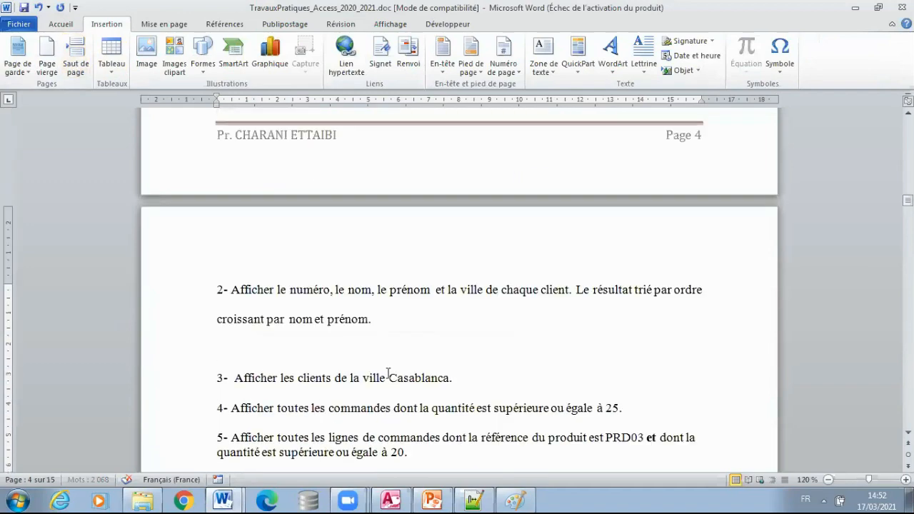
pyautogui.click(272, 347)
pyautogui.click(259, 296)
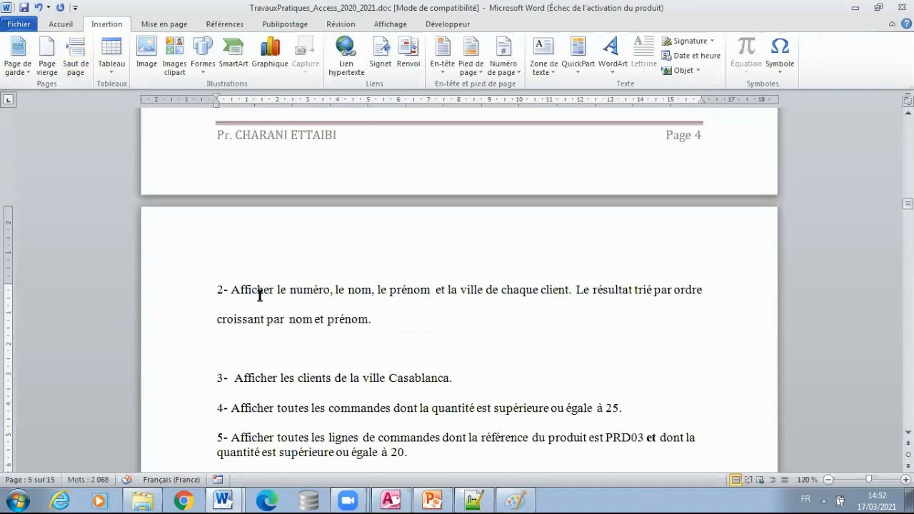
pyautogui.click(415, 290)
pyautogui.click(476, 289)
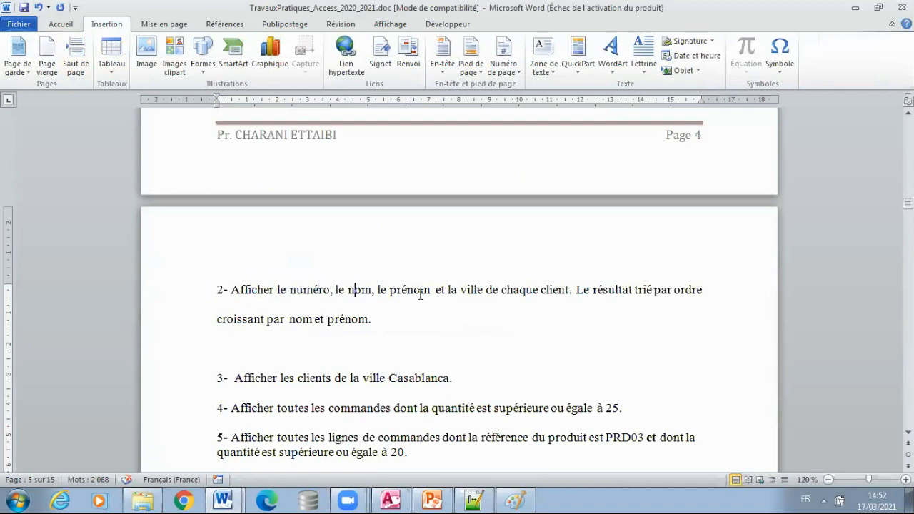
pyautogui.doubleClick(643, 288)
pyautogui.click(287, 355)
# Switch to Access and create a new query in design mode based on the clients table
pyautogui.click(390, 499)
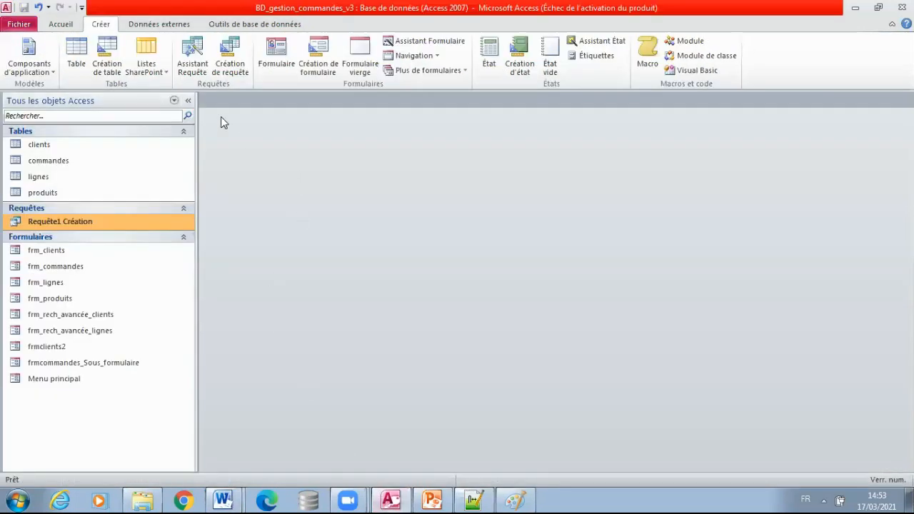
pyautogui.click(230, 63)
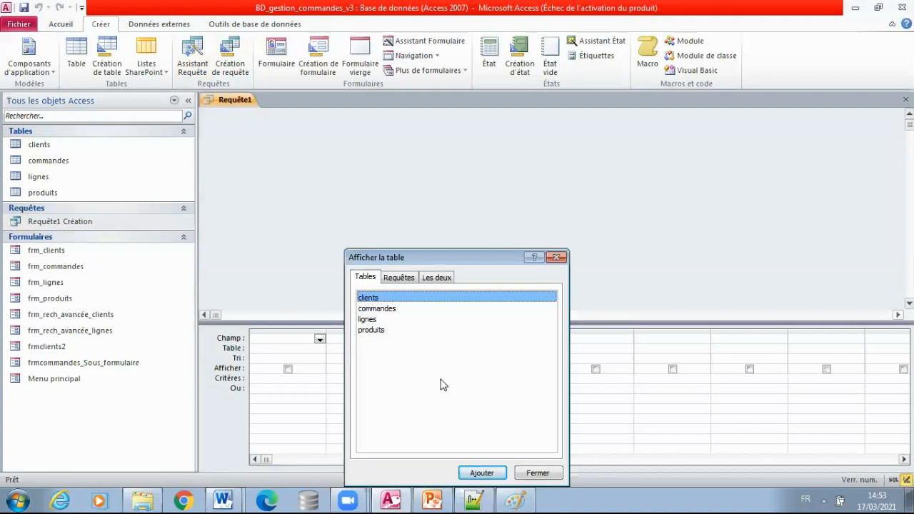
pyautogui.click(482, 473)
pyautogui.click(545, 473)
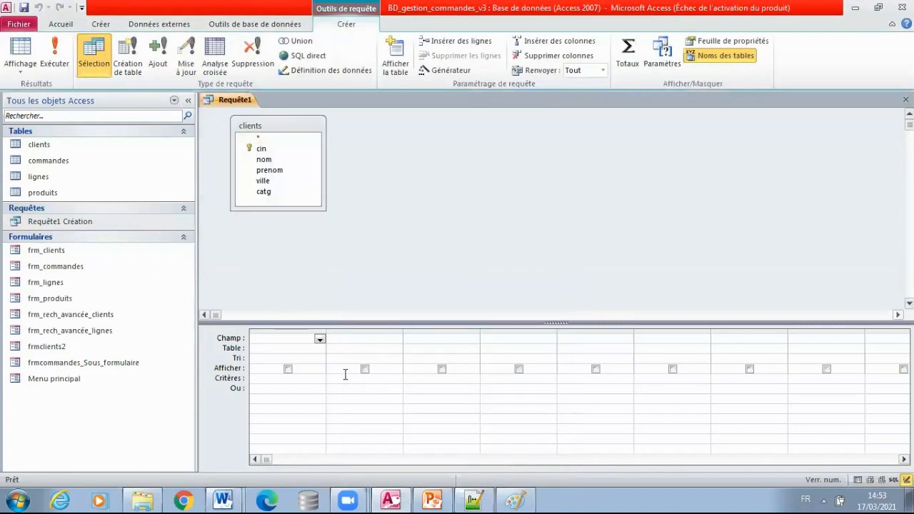
# Add the fields cin, nom, prenom and ville to the first four columns of the query grid
pyautogui.click(320, 339)
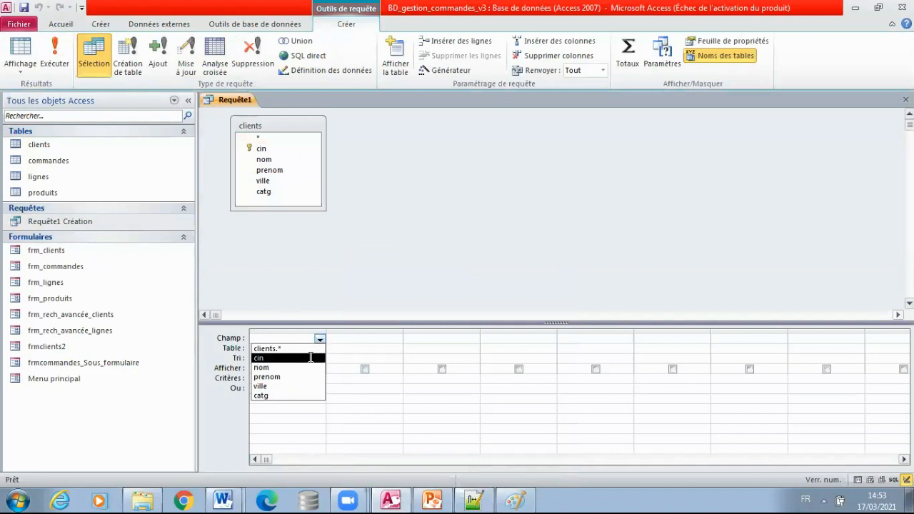
pyautogui.click(310, 358)
pyautogui.click(394, 339)
pyautogui.click(396, 339)
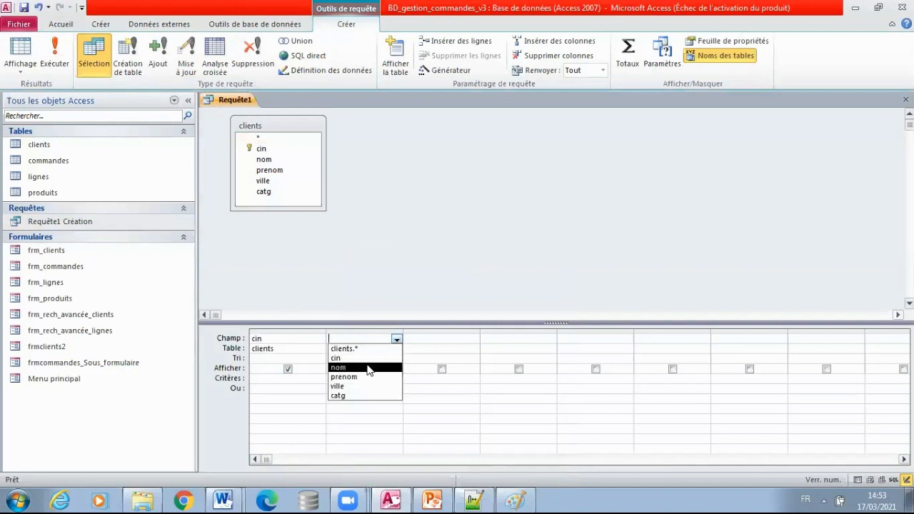
pyautogui.click(368, 368)
pyautogui.click(445, 338)
pyautogui.click(474, 339)
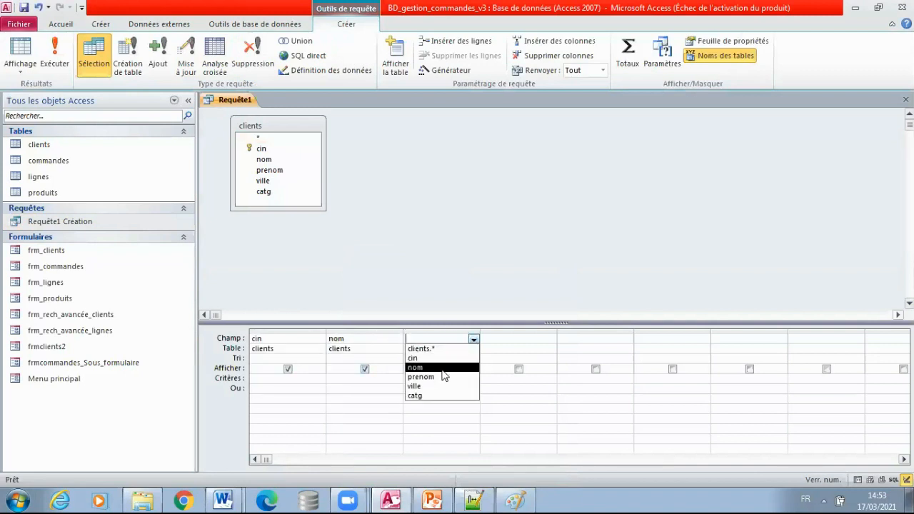
pyautogui.click(443, 376)
pyautogui.click(537, 338)
pyautogui.click(551, 340)
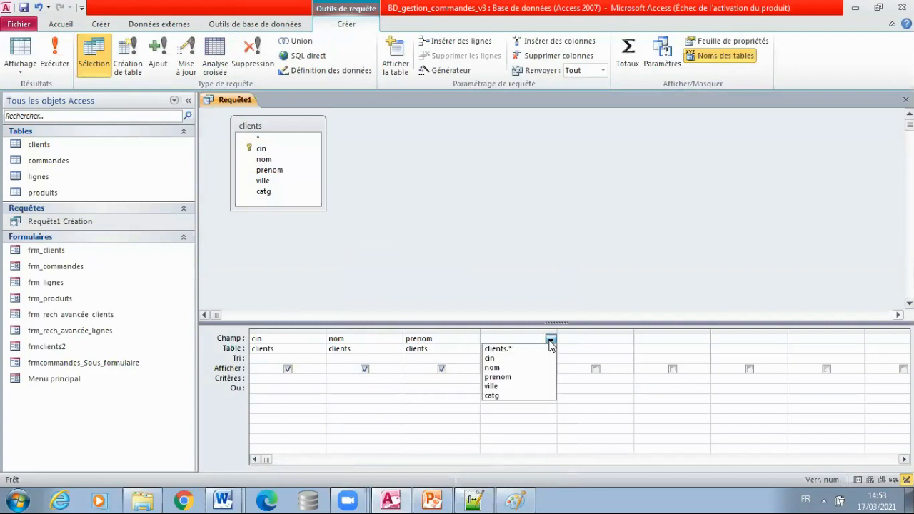
pyautogui.click(514, 386)
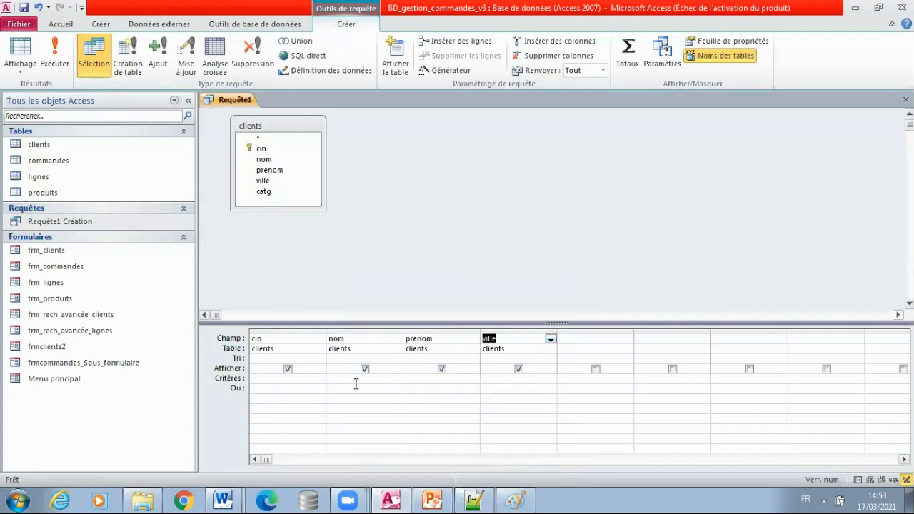
# Set the sort order of the nom and prenom columns to Croissant, checking the question in Word
pyautogui.click(342, 359)
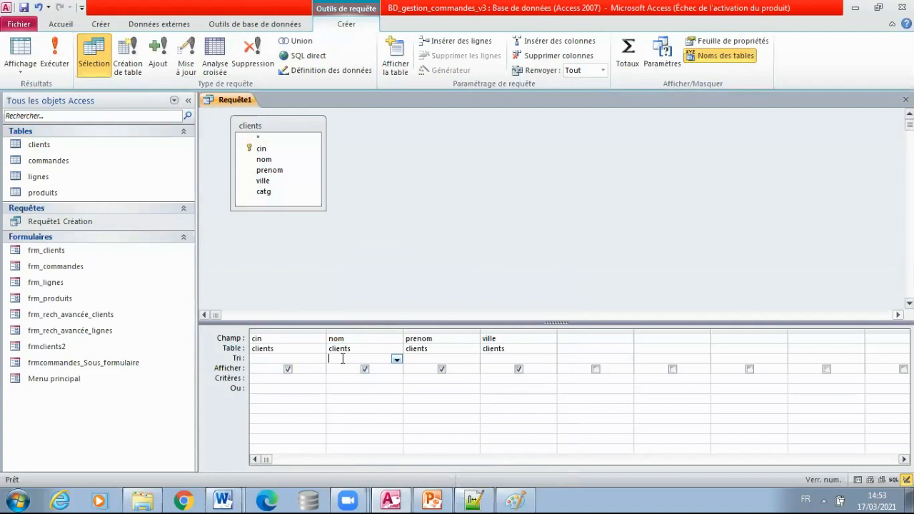
pyautogui.click(397, 359)
pyautogui.click(375, 368)
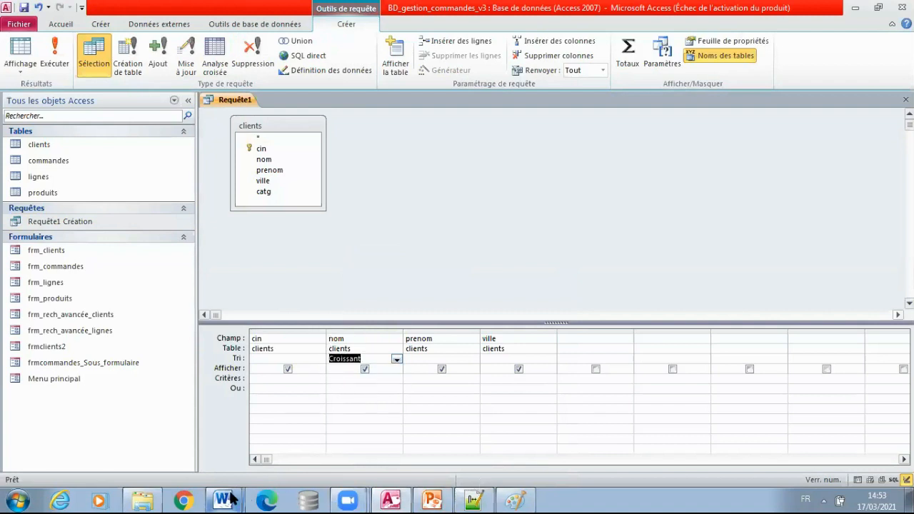
pyautogui.moveTo(230, 497)
pyautogui.click(243, 464)
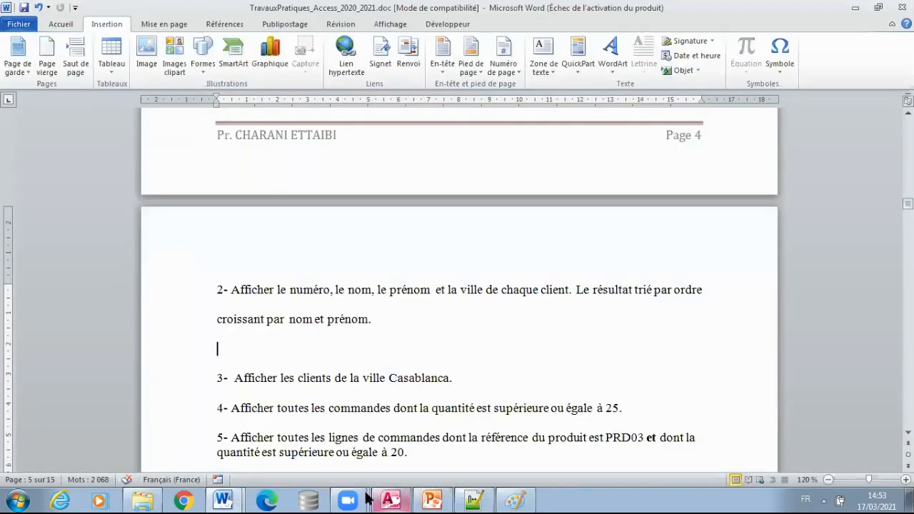
pyautogui.click(402, 498)
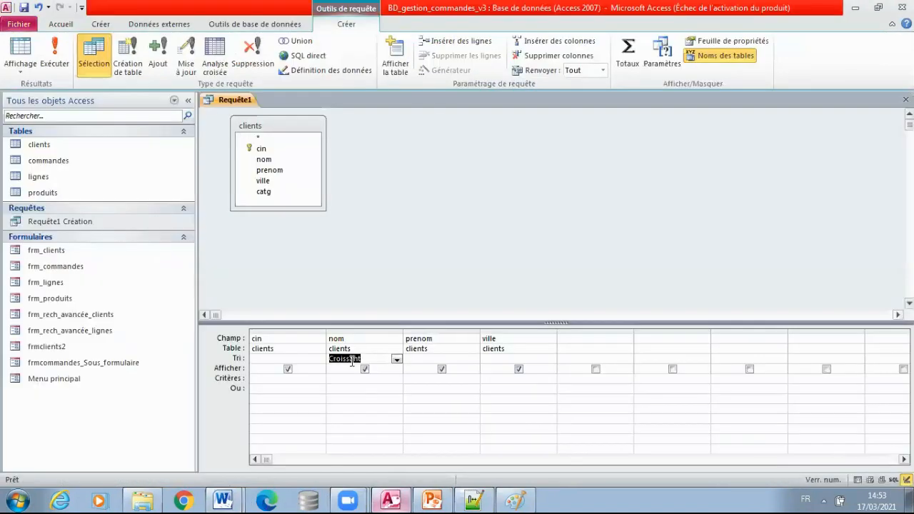
pyautogui.click(475, 359)
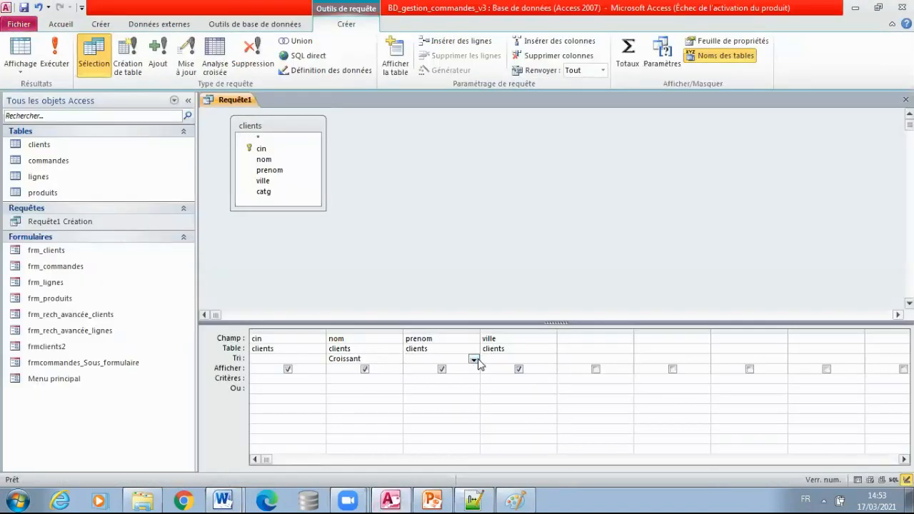
pyautogui.click(472, 359)
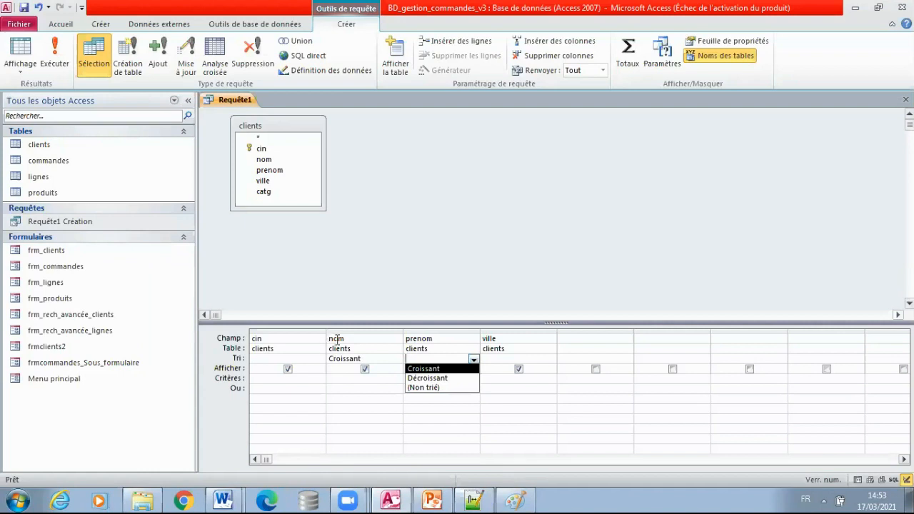
pyautogui.click(437, 369)
pyautogui.click(432, 398)
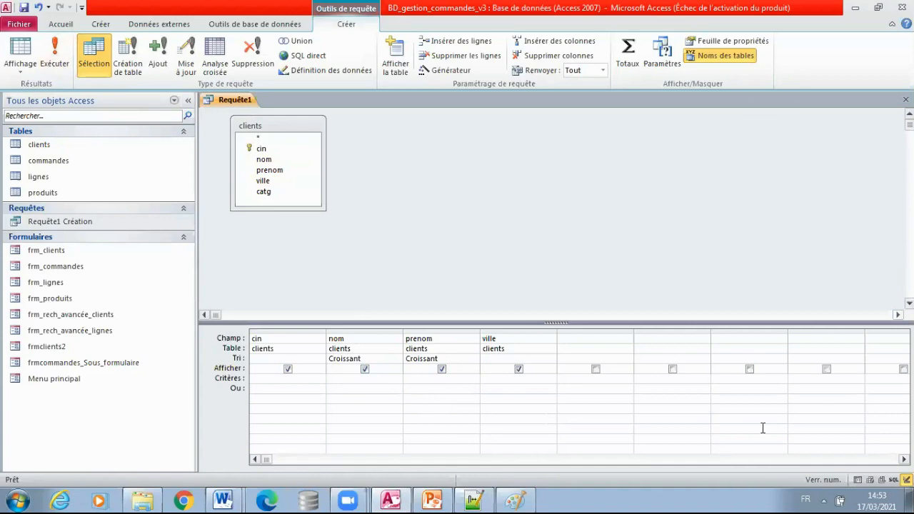
# Bring a capture of the query design into Paint and copy the grid region with the four fields, about 527 × 117 px
pyautogui.click(522, 498)
pyautogui.hotkey('ctrl', 'v')
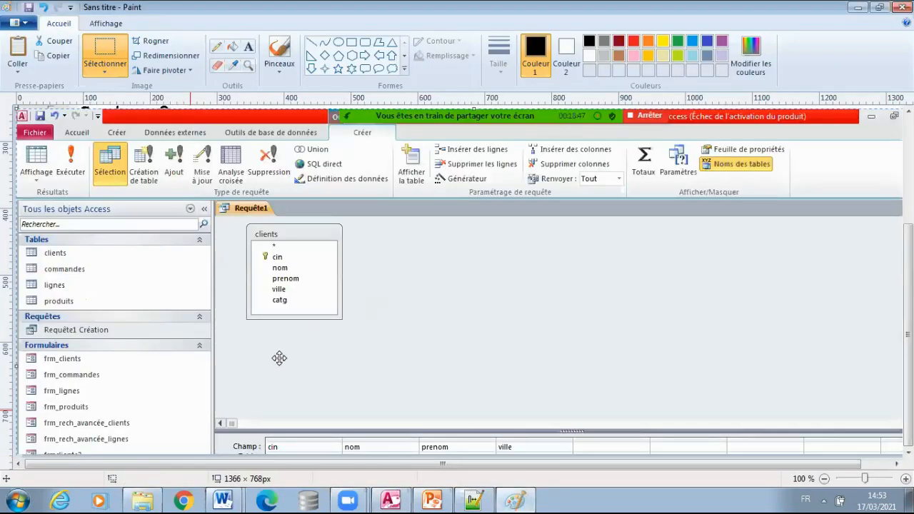
pyautogui.moveTo(218, 204); pyautogui.dragTo(166, 61)
pyautogui.click(105, 54)
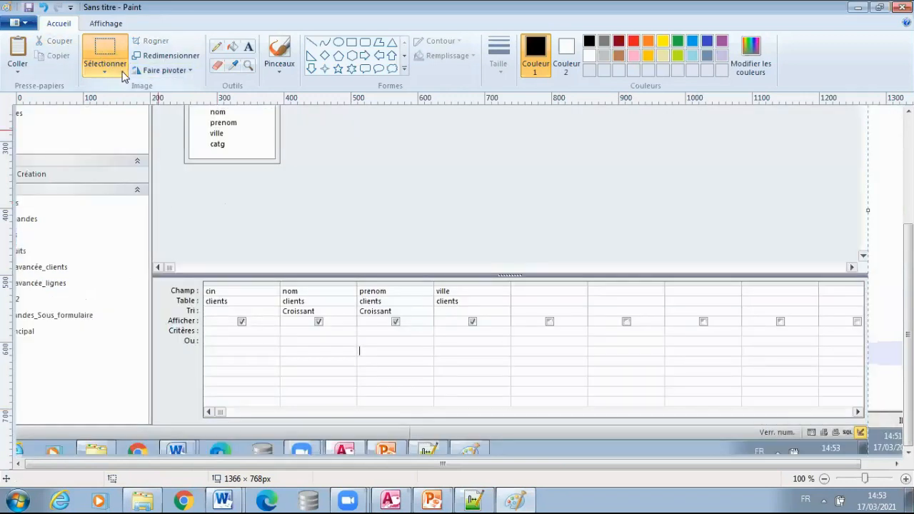
pyautogui.moveTo(153, 275); pyautogui.dragTo(506, 353)
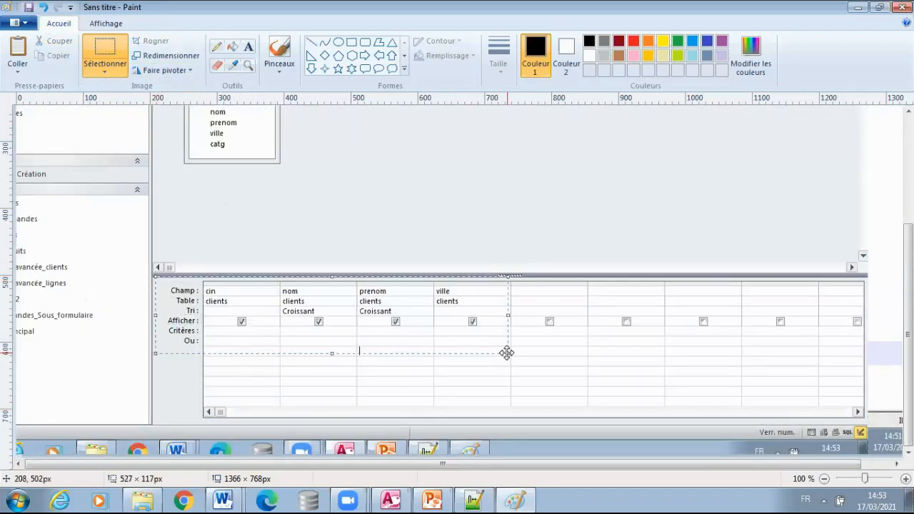
# Switch to Word, add the heading "Mode Création :" below question 2 and paste the copied query grid picture under it
pyautogui.click(223, 500)
pyautogui.click(209, 469)
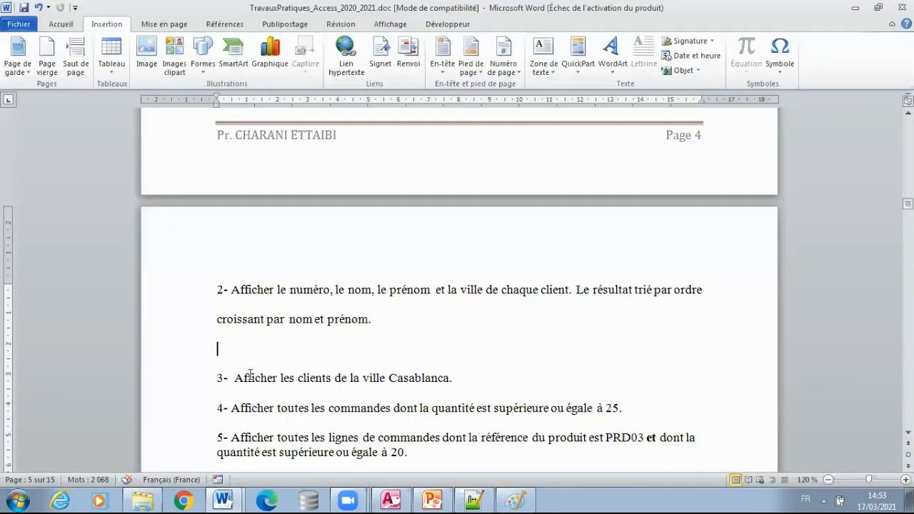
pyautogui.click(244, 355)
pyautogui.write('Mode ')
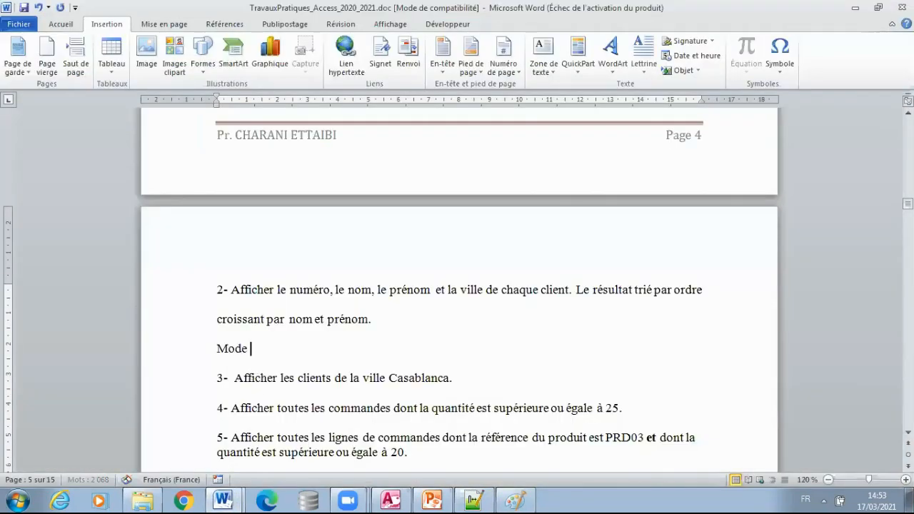
pyautogui.write('Créati')
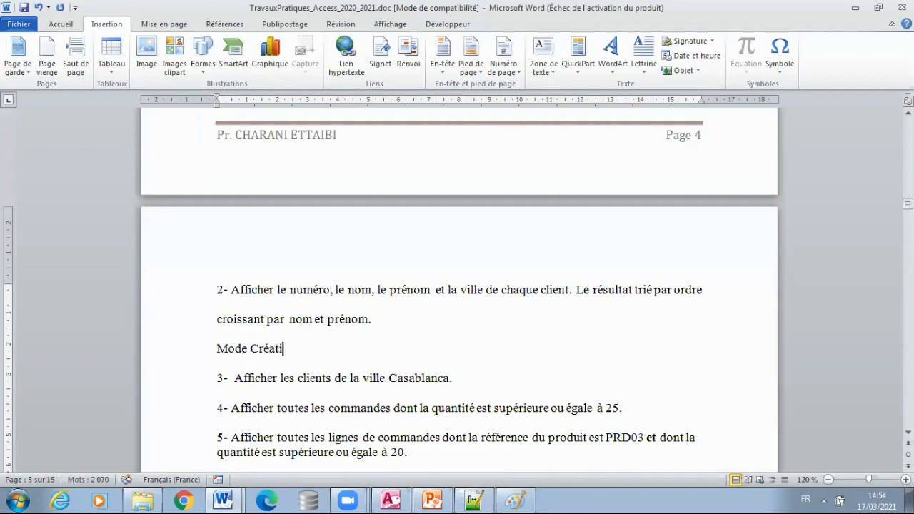
pyautogui.write('on :')
pyautogui.press('Return')
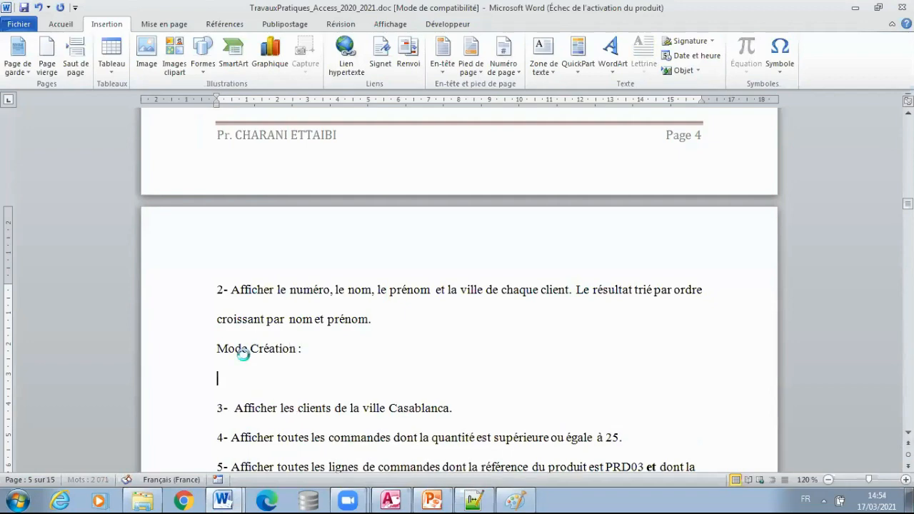
pyautogui.hotkey('ctrl', 'v')
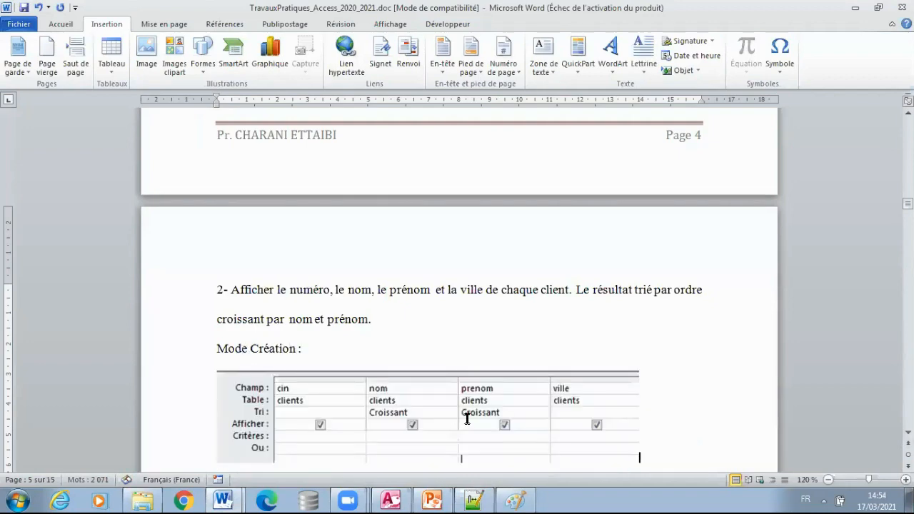
# Add the heading "Mode SQL :" on a new line below the query grid picture
pyautogui.scroll(-2, 467, 419)
pyautogui.press('Return')
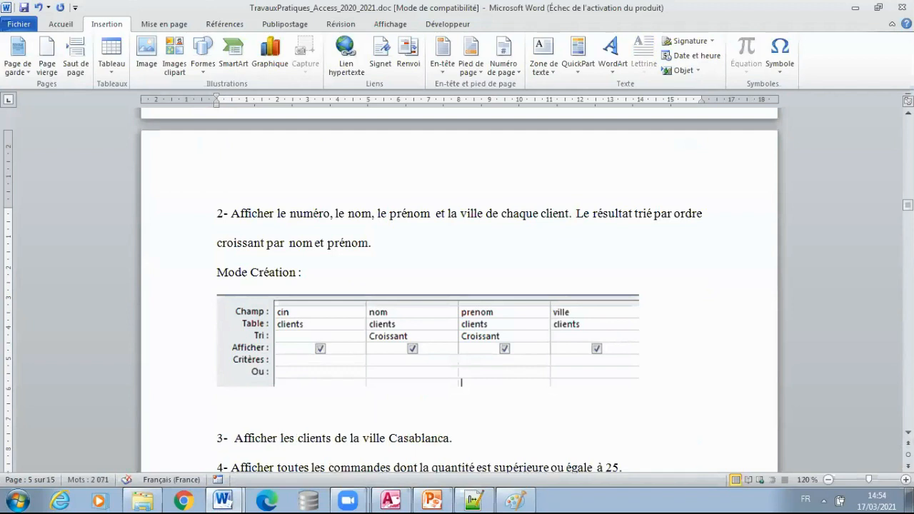
pyautogui.write('Mode SQL')
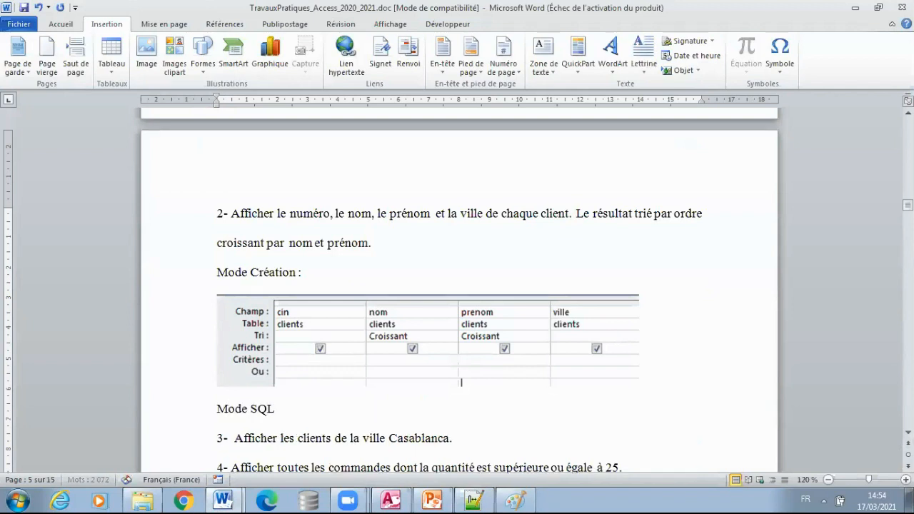
pyautogui.write(' :')
# Switch to Notepad++ and copy the two query lines of Syntaxe1 into a new file
pyautogui.click(474, 500)
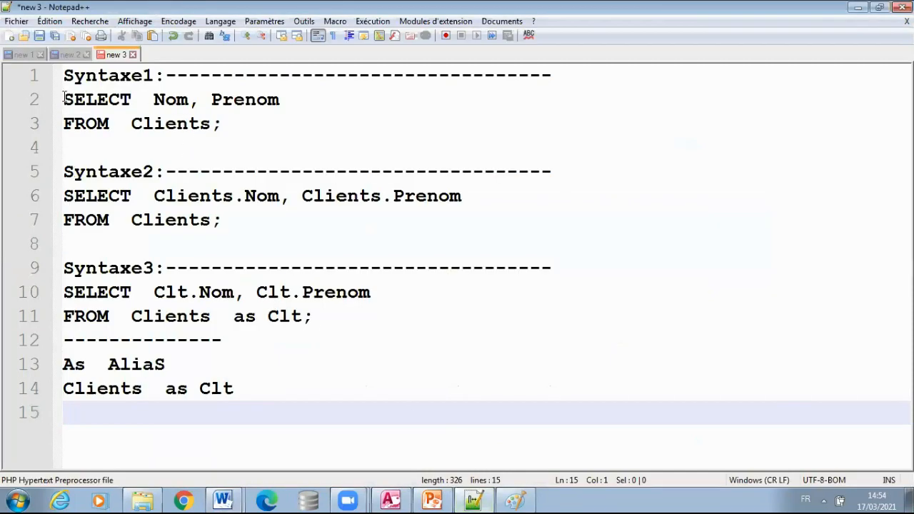
pyautogui.moveTo(65, 98); pyautogui.dragTo(300, 126)
pyautogui.hotkey('ctrl', 'c')
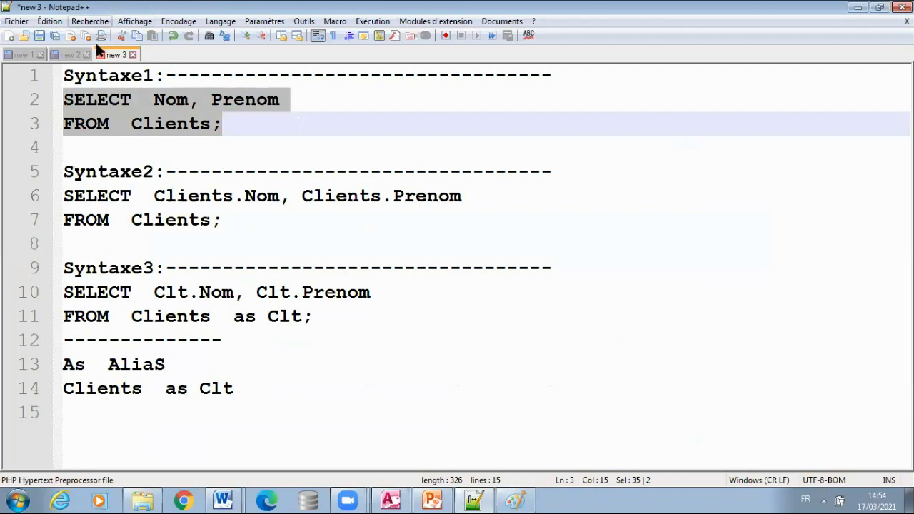
pyautogui.click(9, 36)
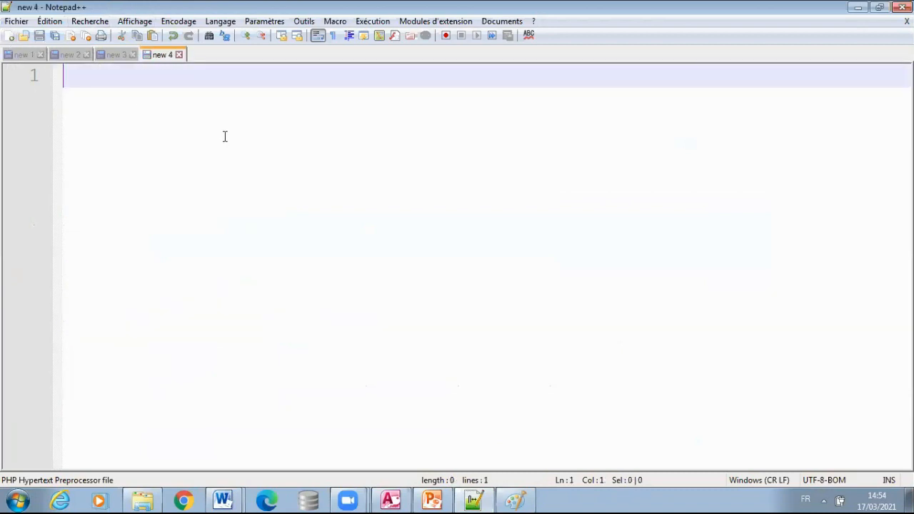
pyautogui.hotkey('ctrl', 'v')
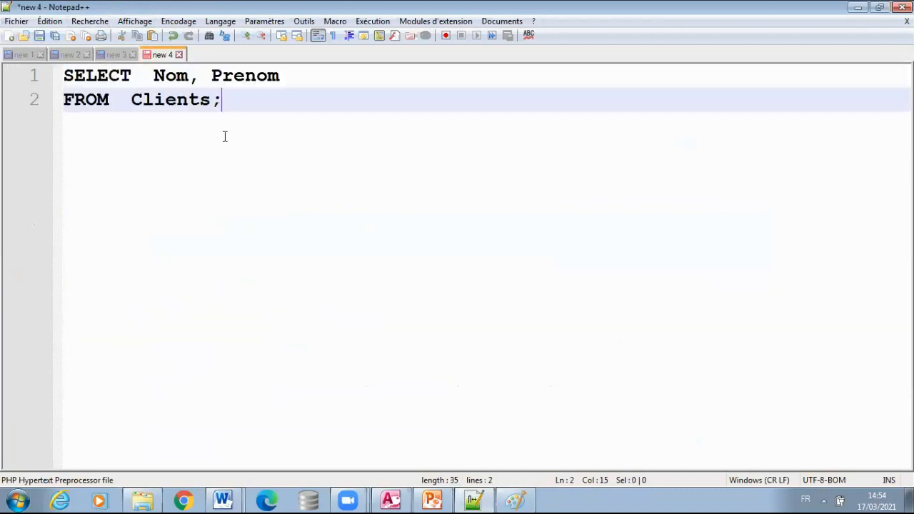
# Extend the SELECT line with Cin before Nom and Ville after Prenom
pyautogui.click(147, 75)
pyautogui.write('Cin,')
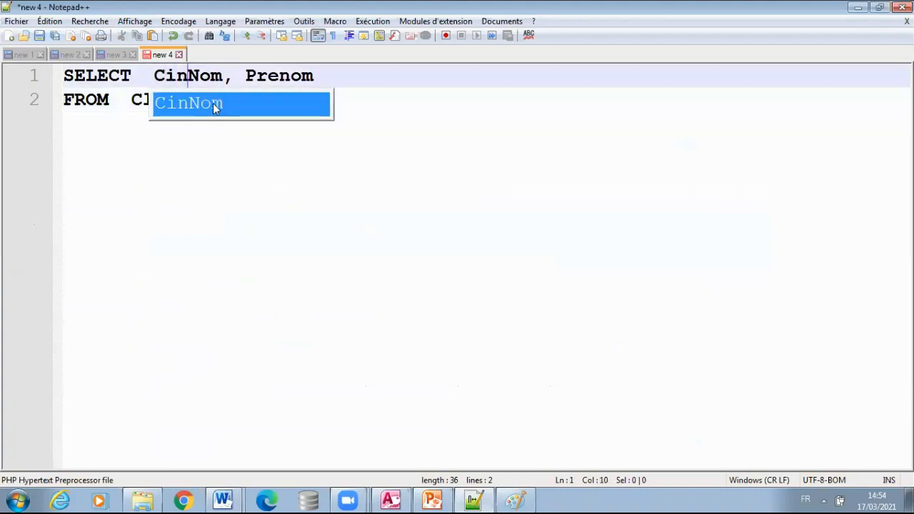
pyautogui.click(376, 90)
pyautogui.click(376, 76)
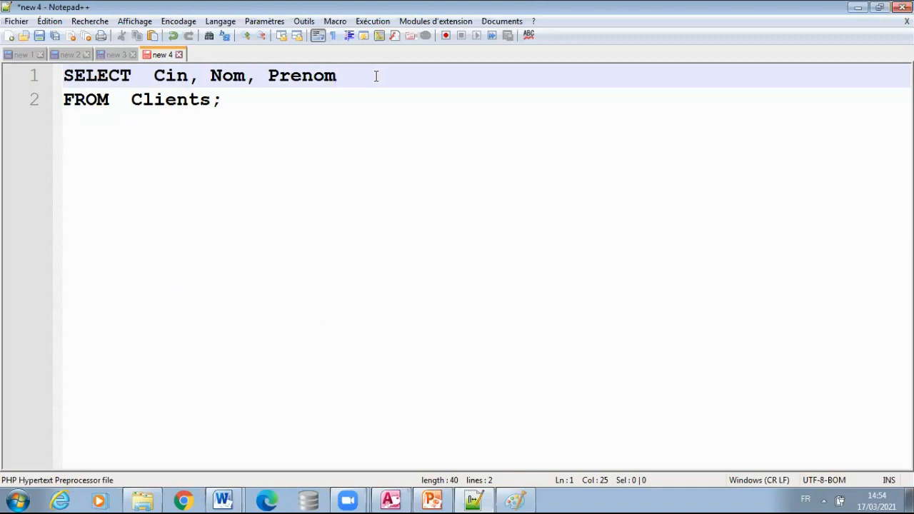
pyautogui.write(', Ville')
# Add a third line "ORDER BY Nom, Prenom ASC" to the query, keeping the semicolon at its end
pyautogui.click(211, 100)
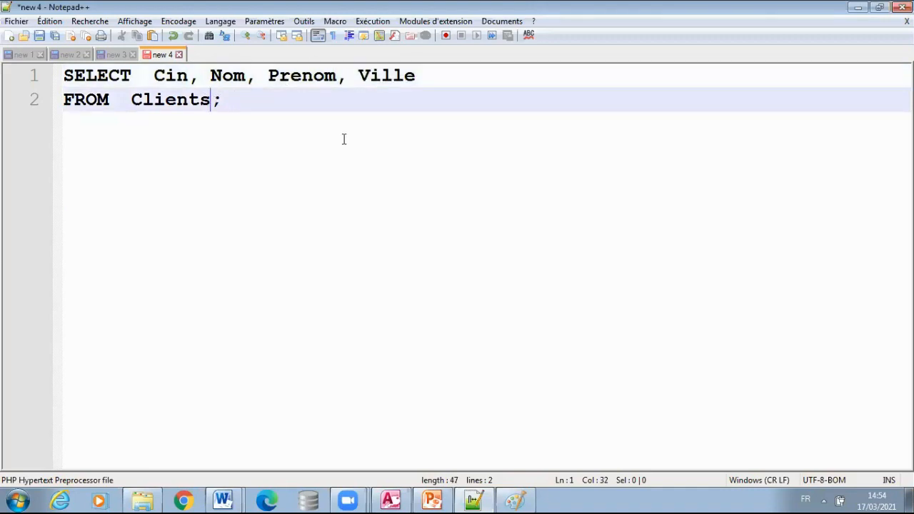
pyautogui.press('Return')
pyautogui.write('ORDER ')
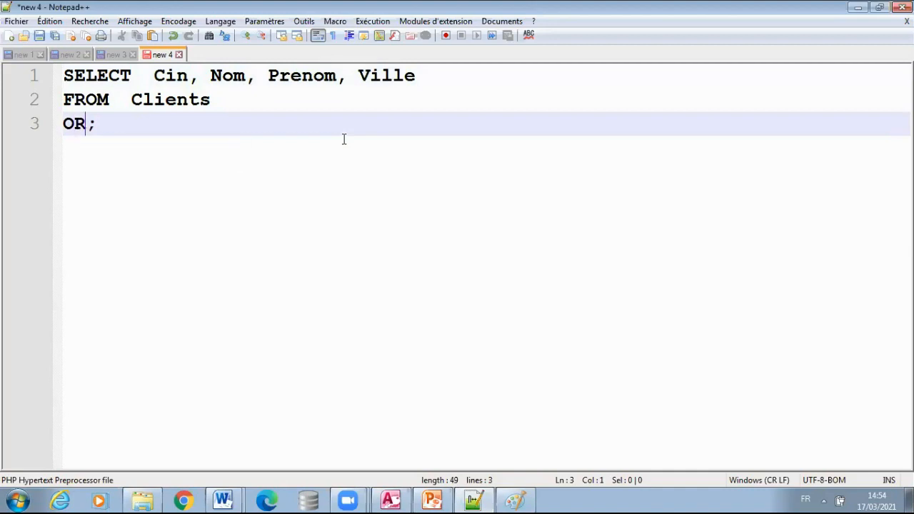
pyautogui.write('BY ')
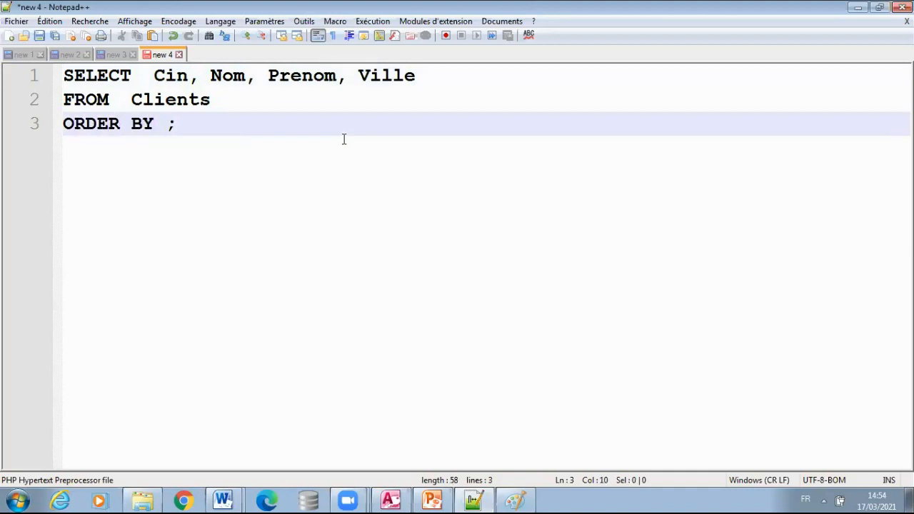
pyautogui.write('Nom, Prenom')
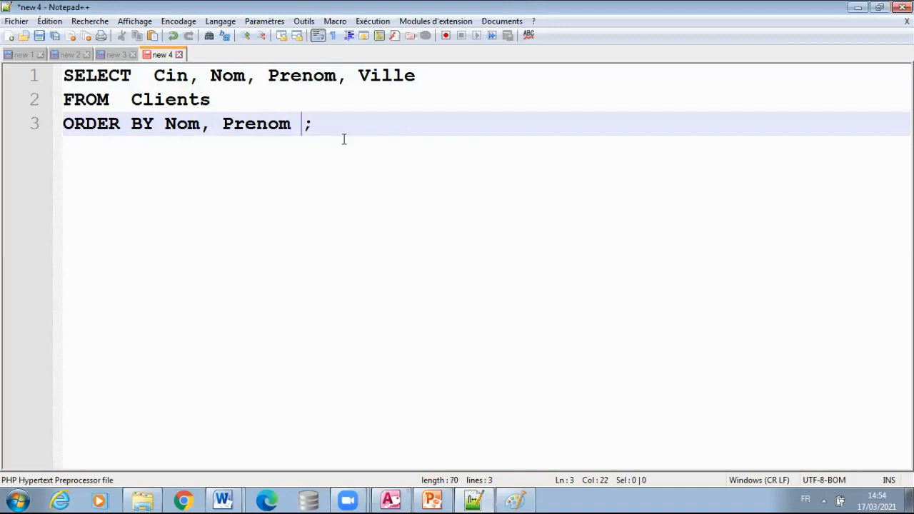
pyautogui.write(' ASC')
# Try DESC as the sort keyword after Prenom, and restore ASC
pyautogui.press('BackSpace')
pyautogui.press('BackSpace')
pyautogui.press('BackSpace')
pyautogui.write('DESC')
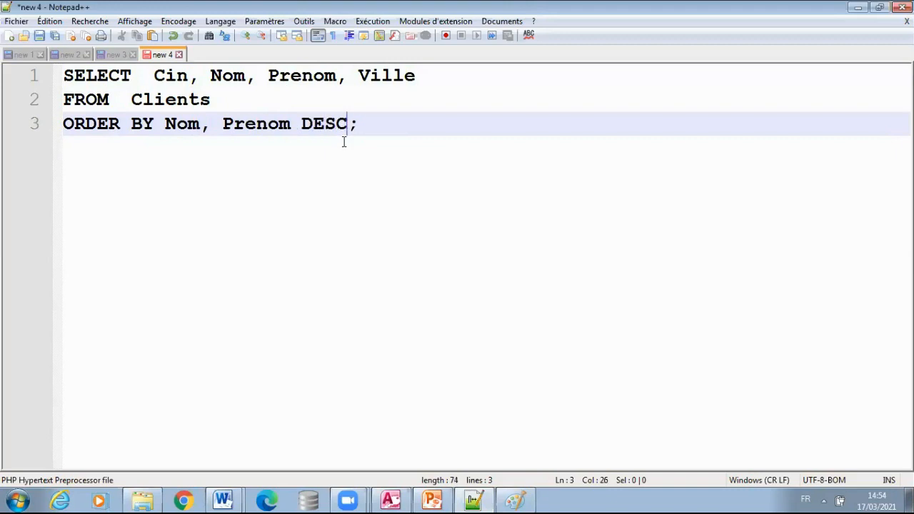
pyautogui.press('BackSpace')
pyautogui.press('BackSpace')
pyautogui.press('BackSpace')
pyautogui.press('BackSpace')
pyautogui.write('ASC')
# Add the comment /*DESC*/ after the semicolon of the ORDER BY line and capture the screen
pyautogui.write('/')
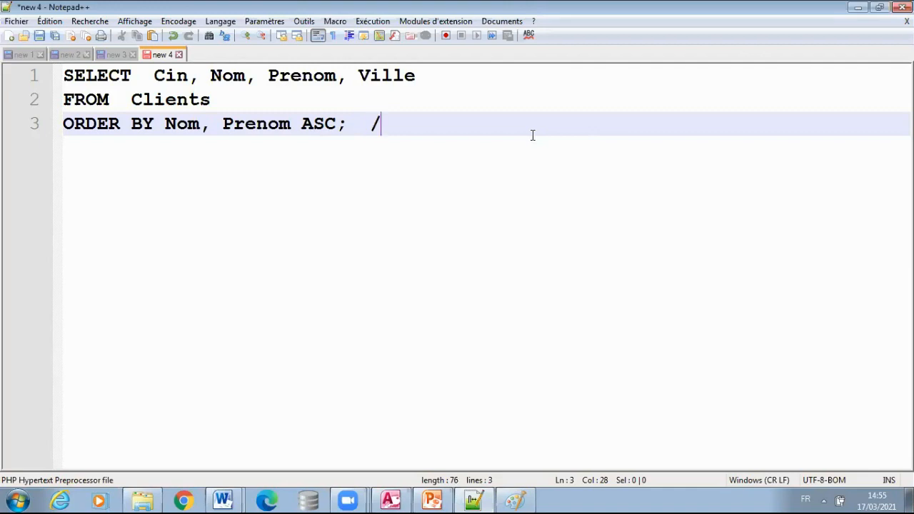
pyautogui.write('*DESC')
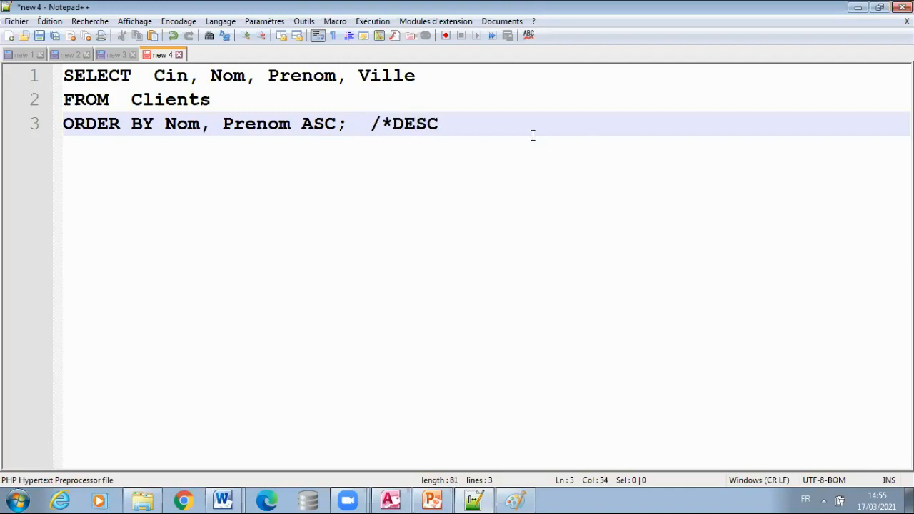
pyautogui.write('*')
pyautogui.click(370, 123)
pyautogui.press('End')
# Switch to Paint, paste the screen capture and copy the region with the three SQL lines, about 651 × 127 px
pyautogui.click(530, 499)
pyautogui.hotkey('ctrl', 'v')
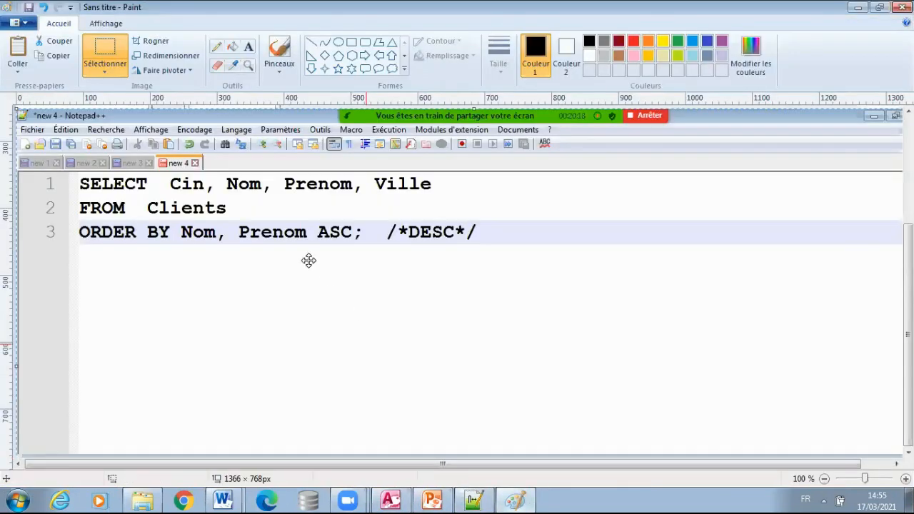
pyautogui.click(103, 75)
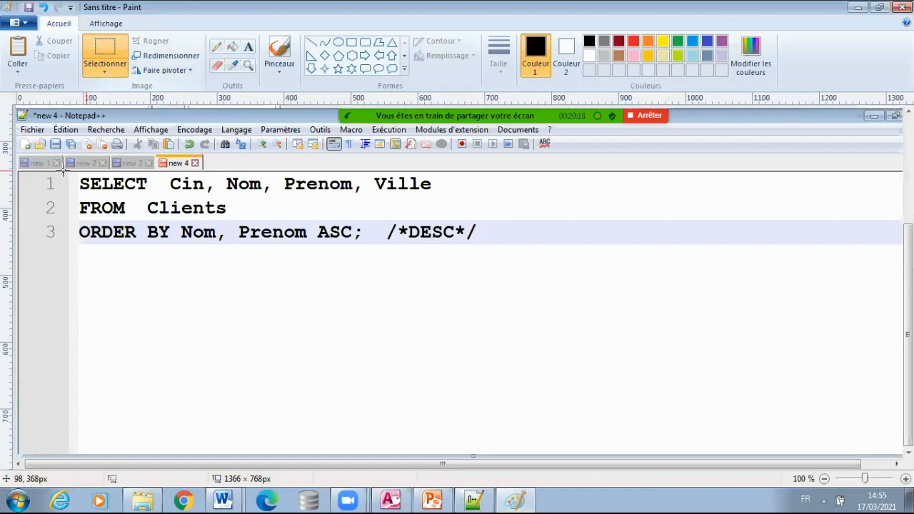
pyautogui.moveTo(65, 171)
pyautogui.mouseDown()
pyautogui.moveTo(459, 255)
pyautogui.moveTo(500, 255)
pyautogui.mouseUp()
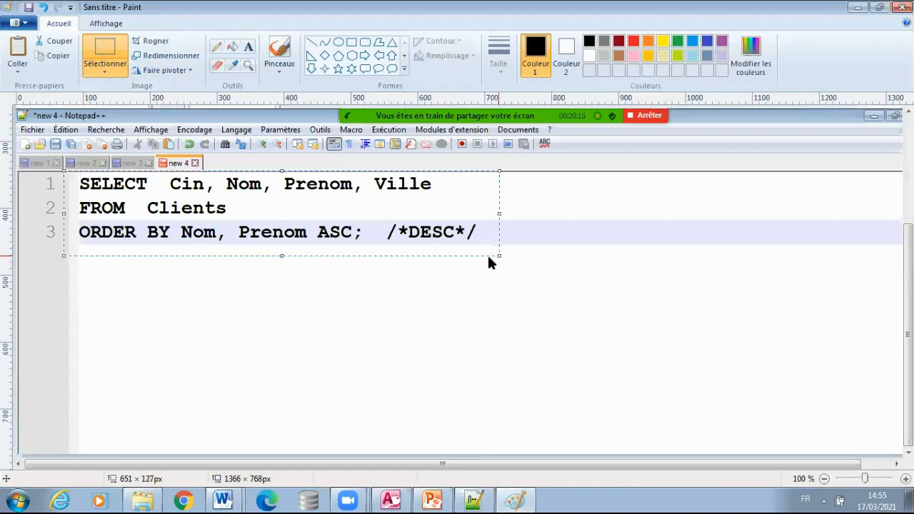
# Switch to TravauxPratiques_Access_2020_2021.doc in Word and paste the SQL picture below the "Mode SQL :" heading of question 2
pyautogui.click(225, 498)
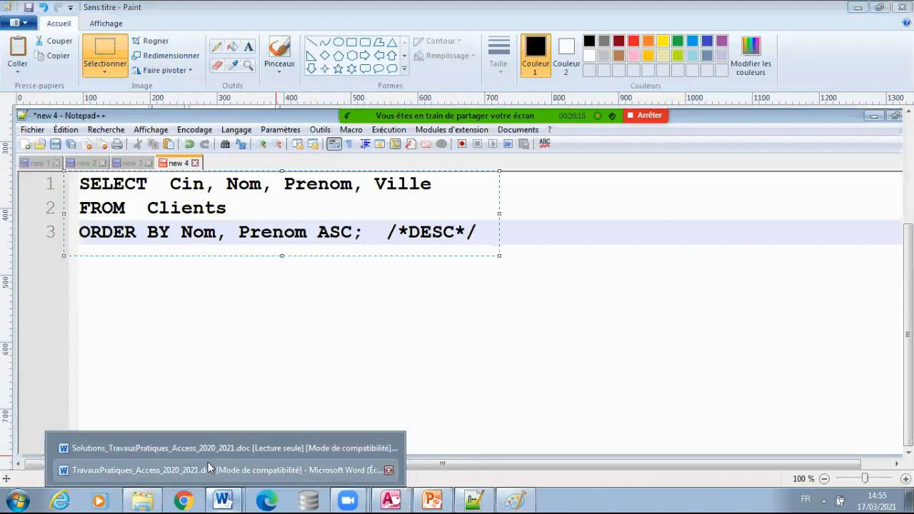
pyautogui.click(208, 462)
pyautogui.click(302, 414)
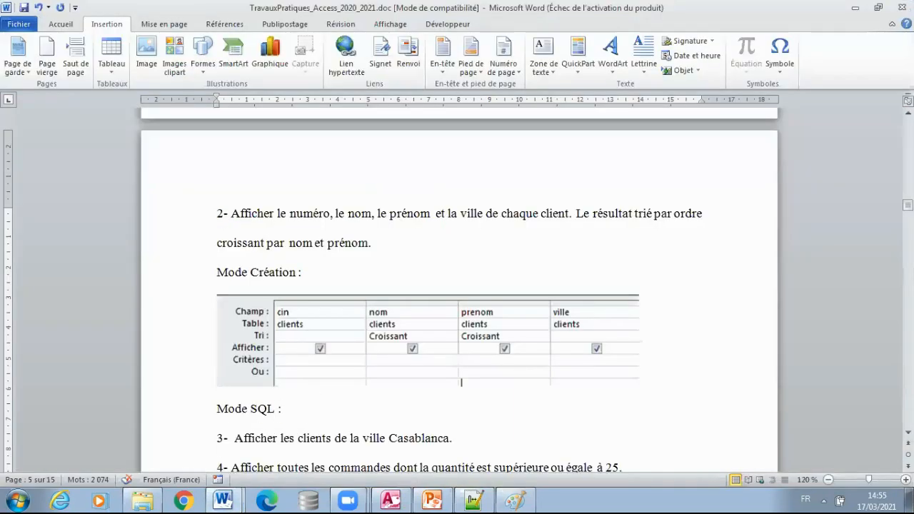
pyautogui.press('Return')
pyautogui.hotkey('ctrl', 'v')
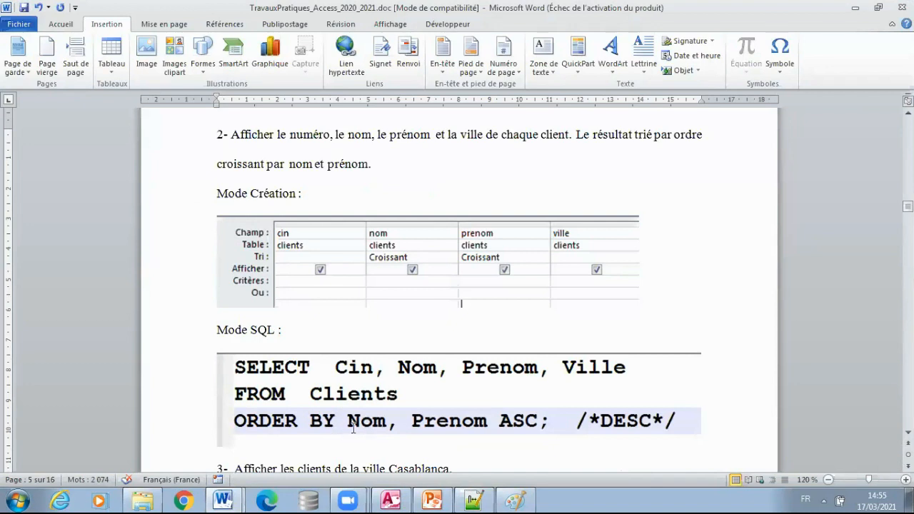
pyautogui.click(440, 423)
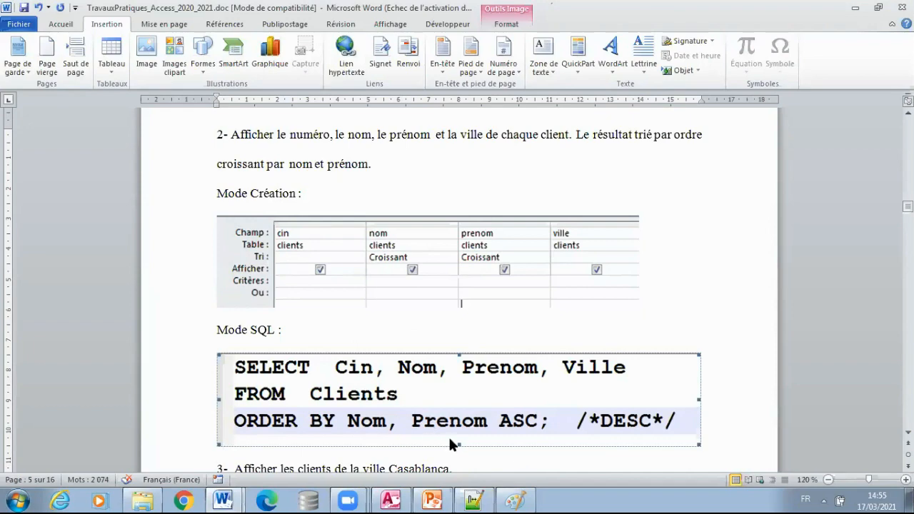
# Add the headings "Mode Création :" and "Mode SQL :" on separate lines below question 3
pyautogui.scroll(-4, 450, 443)
pyautogui.click(245, 330)
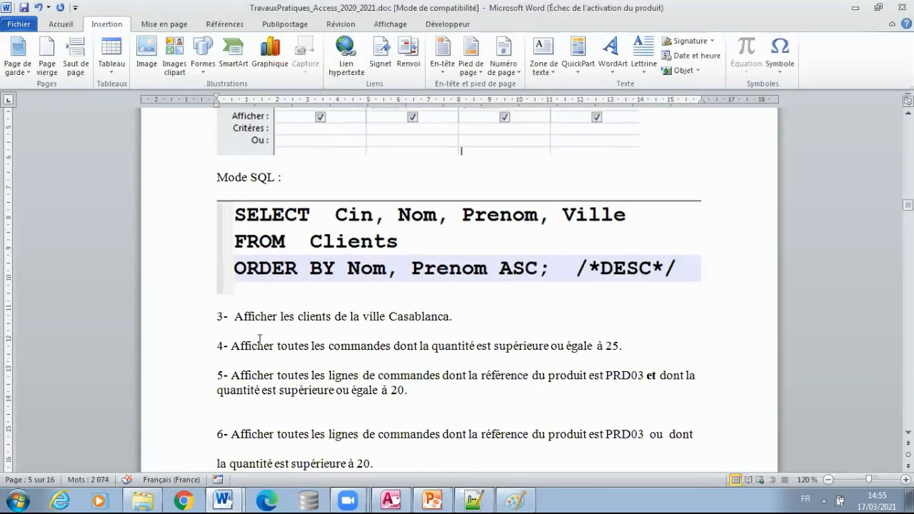
pyautogui.click(464, 317)
pyautogui.press('Return')
pyautogui.press('Return')
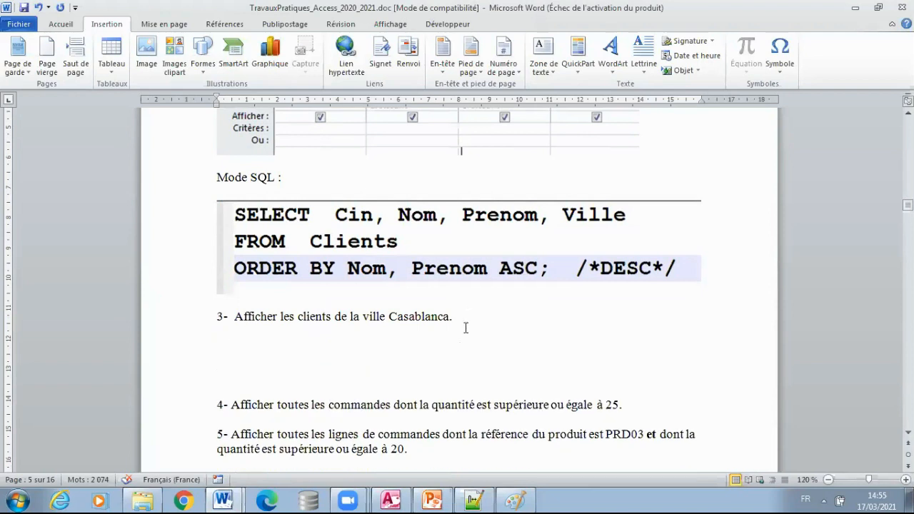
pyautogui.click(246, 344)
pyautogui.write('Mode Créa')
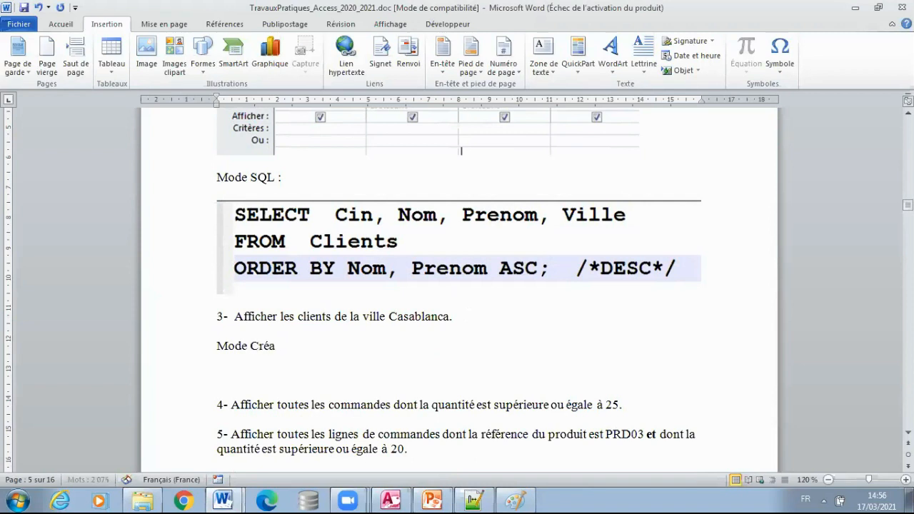
pyautogui.write('tion :')
pyautogui.press('Return')
pyautogui.write('Mode')
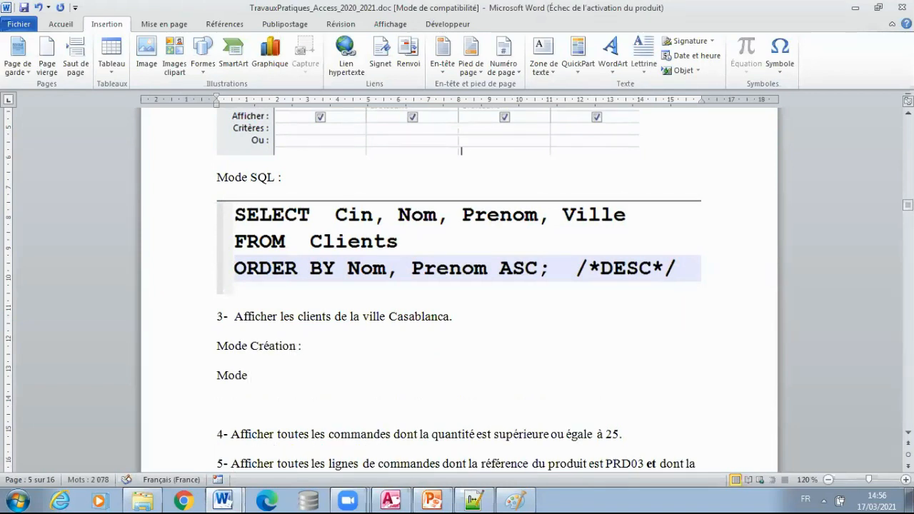
pyautogui.write(' SQL :')
pyautogui.click(327, 347)
# Switch to Access, close the open query and save it as Requête2
pyautogui.click(391, 500)
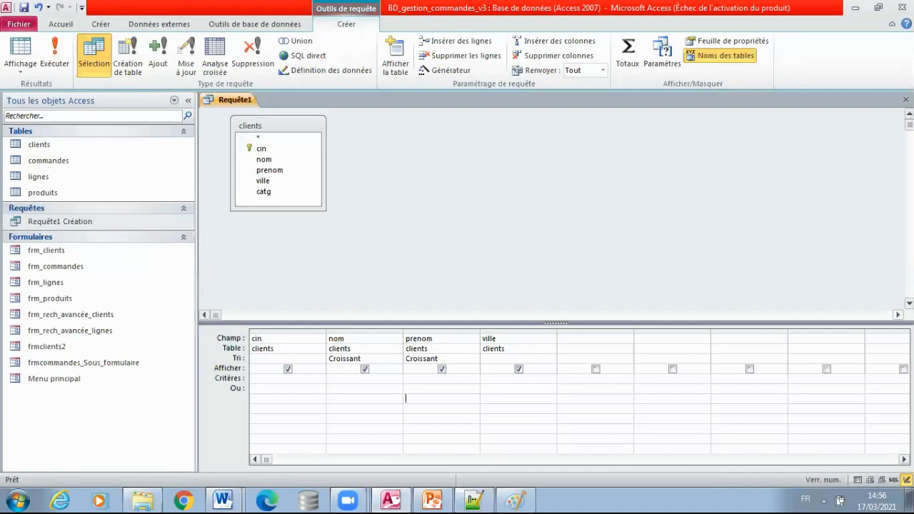
pyautogui.click(905, 100)
pyautogui.click(384, 280)
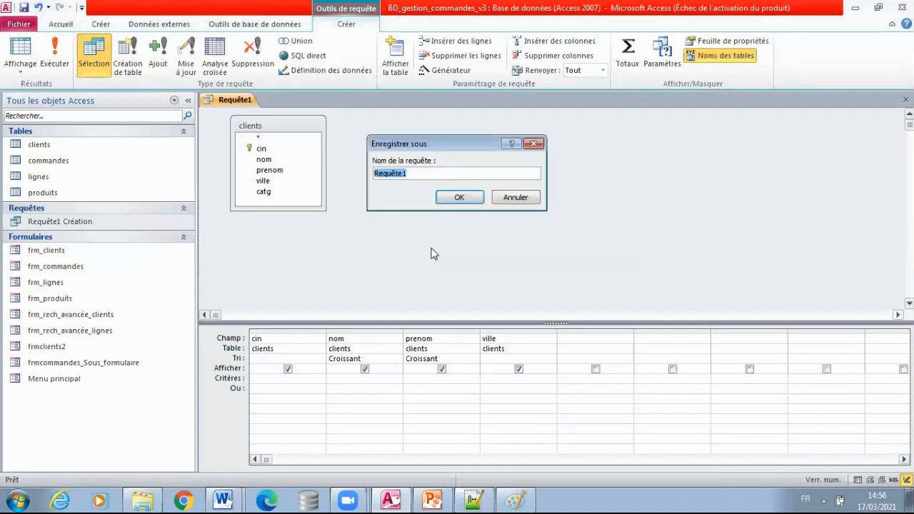
pyautogui.click(427, 176)
pyautogui.write('2')
pyautogui.click(461, 198)
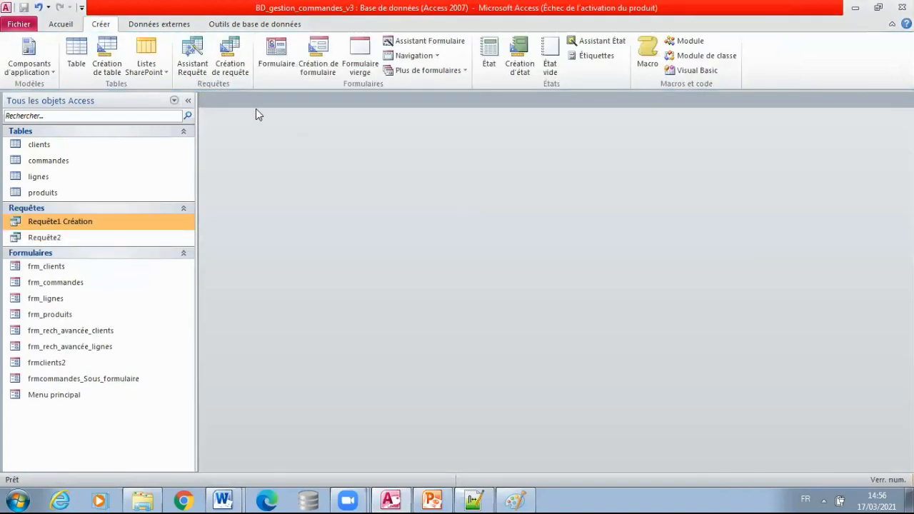
# Create a new query in design view based on the clients table
pyautogui.click(236, 70)
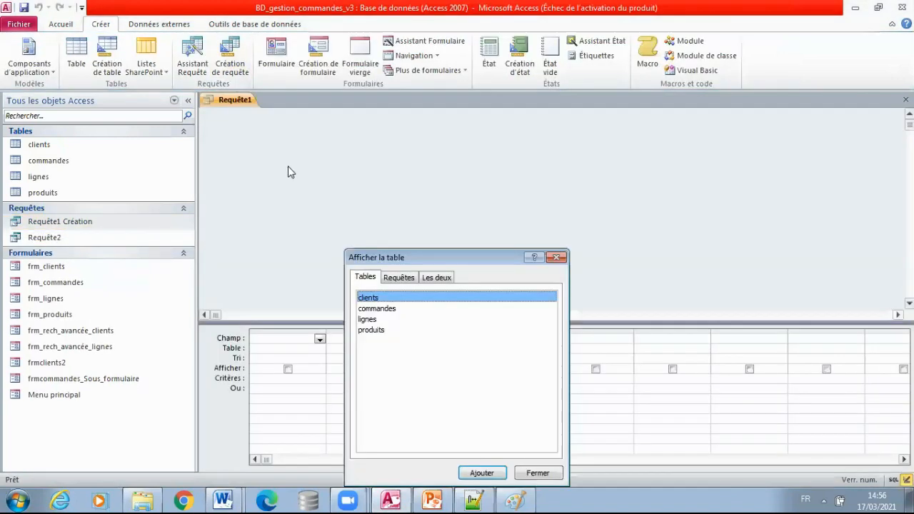
pyautogui.doubleClick(370, 299)
pyautogui.click(539, 474)
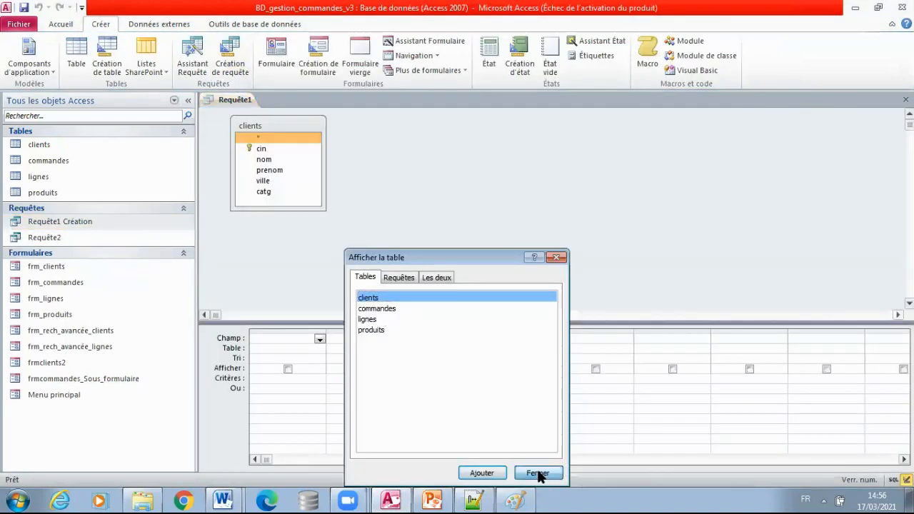
# Switch to the Word exercise and examine question 3 for the required table, field and city criterion
pyautogui.moveTo(227, 500)
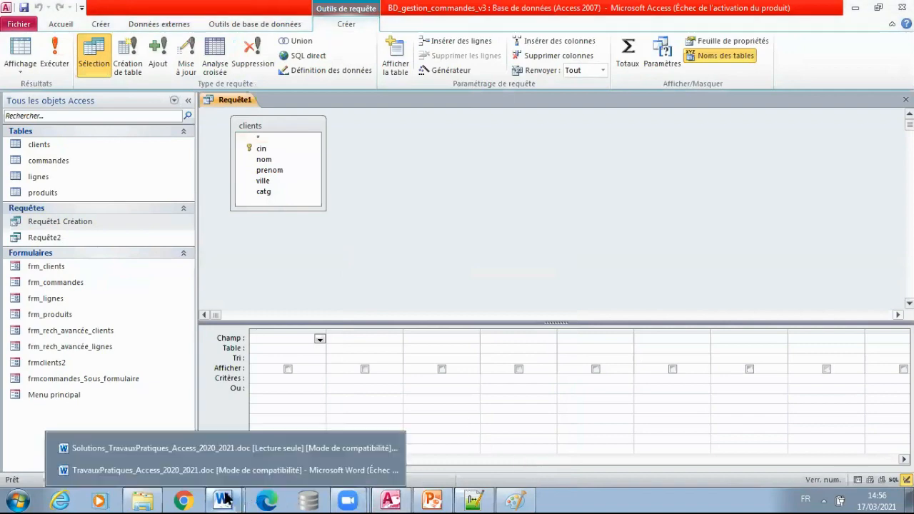
pyautogui.click(209, 471)
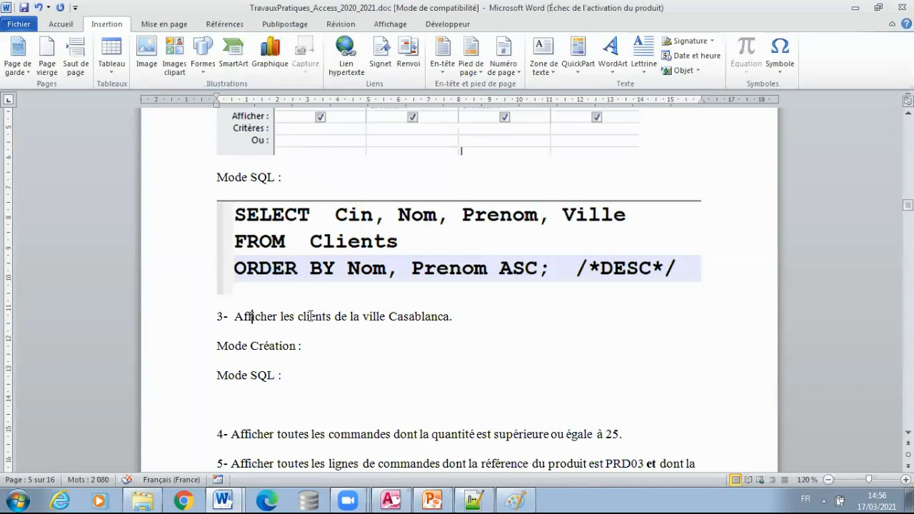
pyautogui.doubleClick(362, 317)
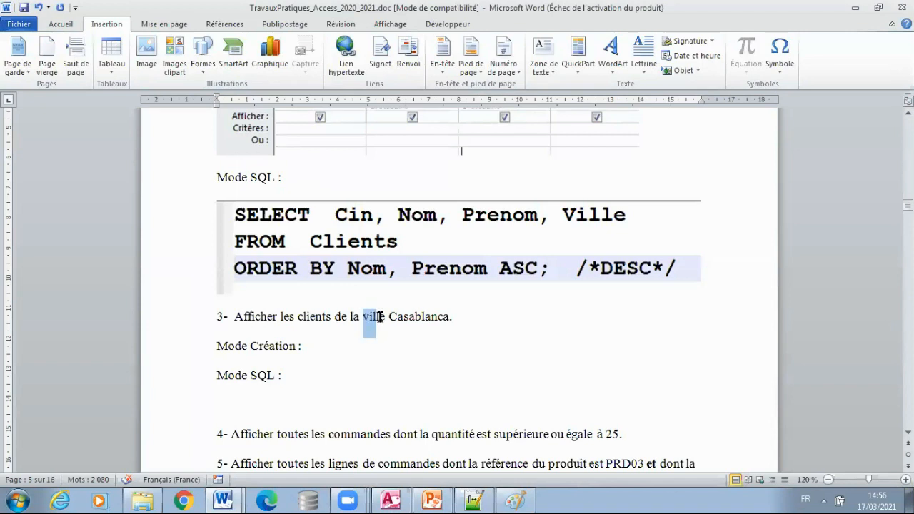
pyautogui.moveTo(389, 316); pyautogui.dragTo(445, 318)
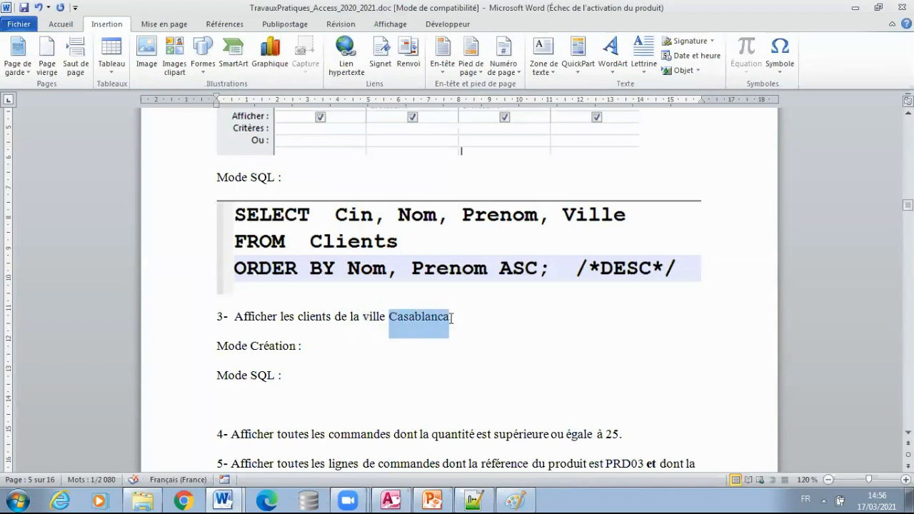
pyautogui.doubleClick(373, 318)
pyautogui.doubleClick(310, 317)
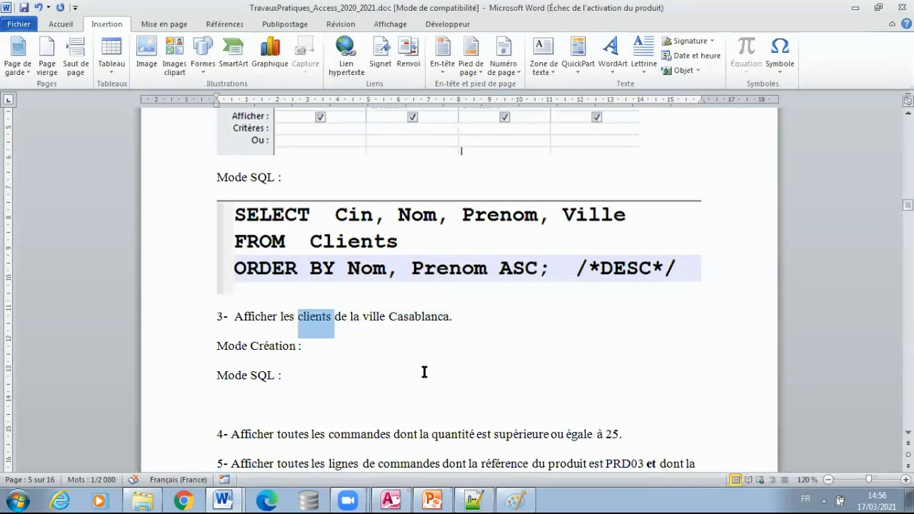
# Switch back to Access and set the query's first field to clients.* to include all client fields
pyautogui.click(394, 499)
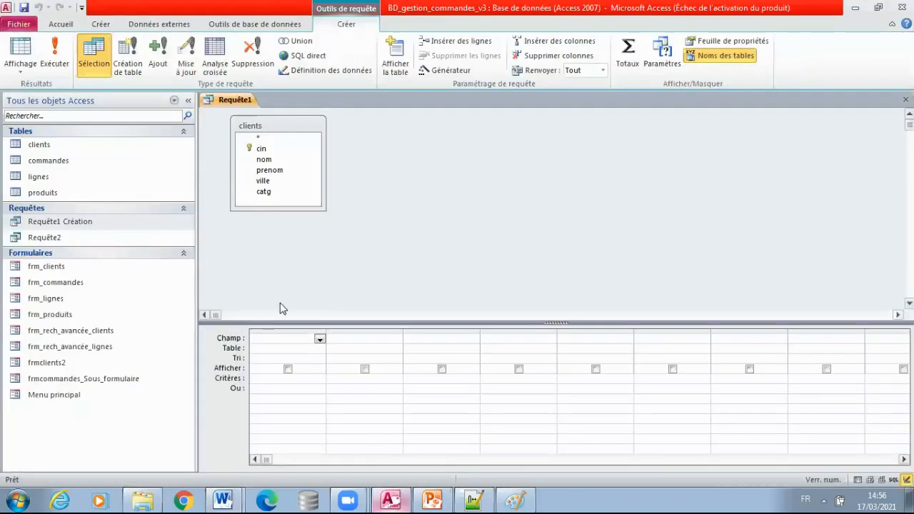
pyautogui.click(320, 340)
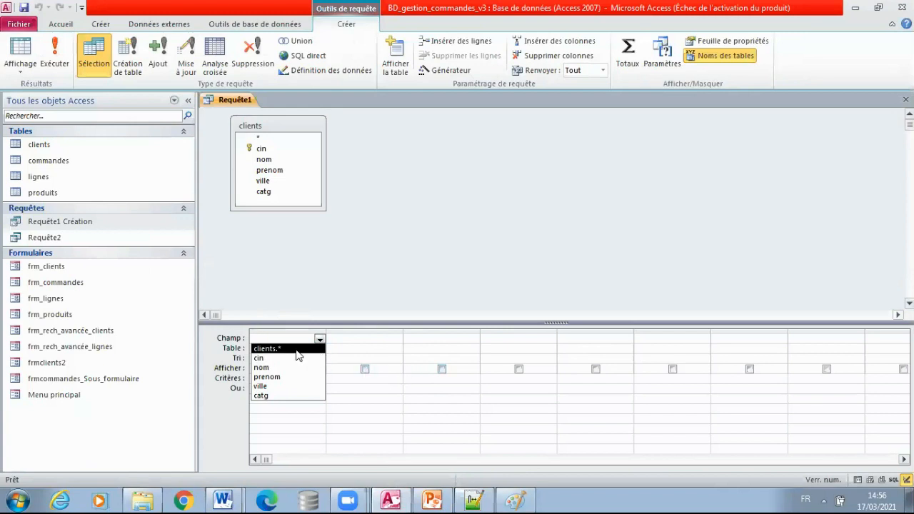
pyautogui.click(295, 350)
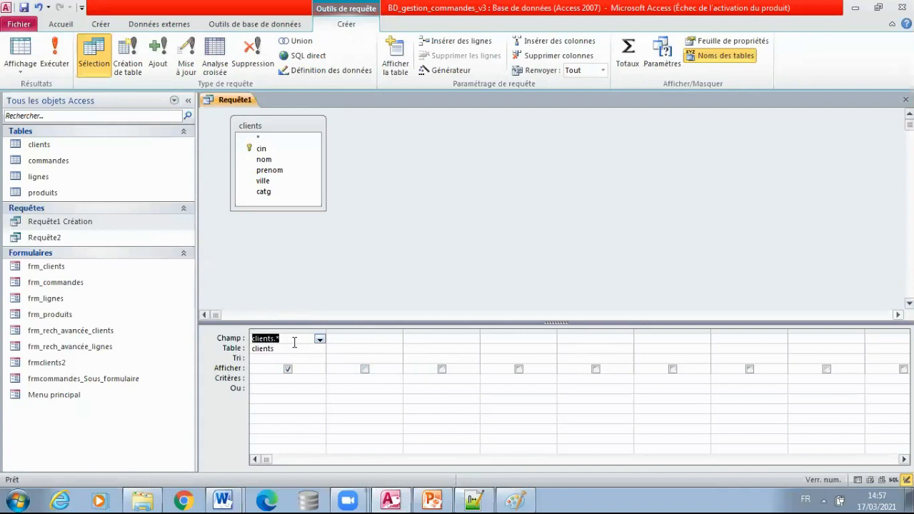
# Add the ville field in the second column with the criterion ="Casablanca" and run the query
pyautogui.click(361, 333)
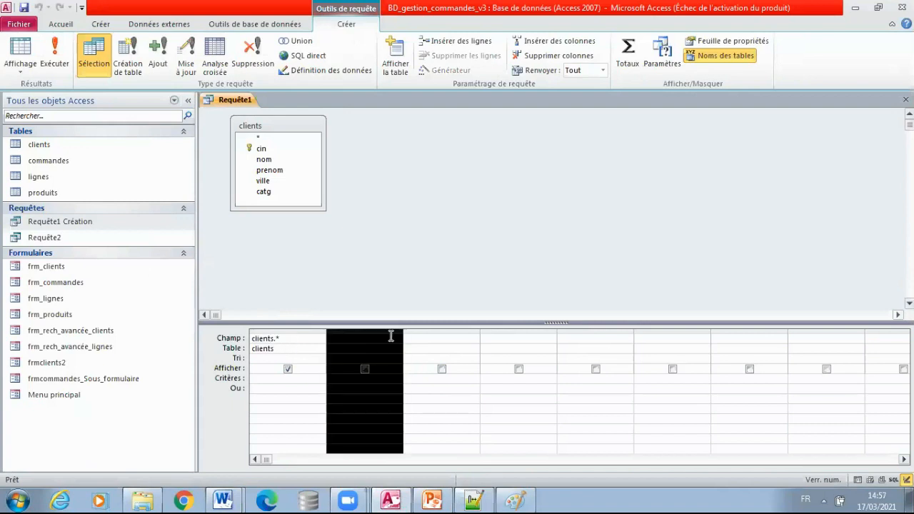
pyautogui.click(390, 339)
pyautogui.click(397, 339)
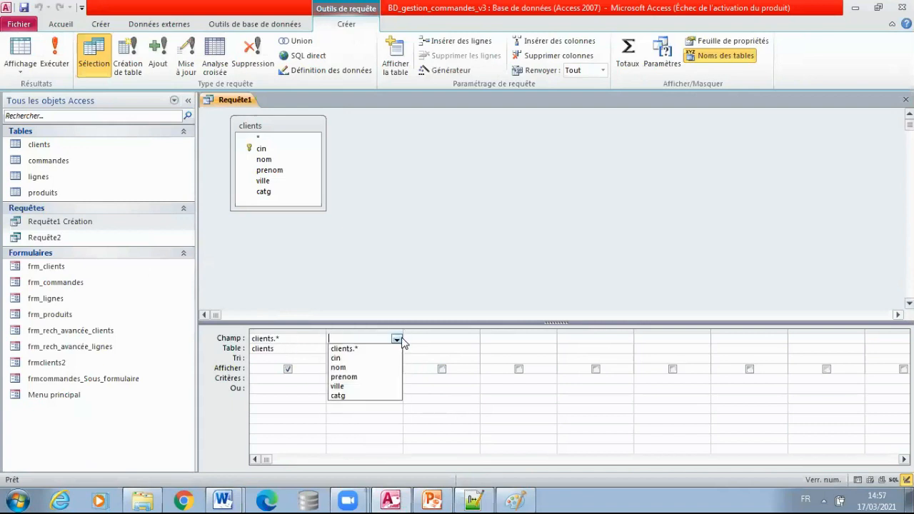
pyautogui.click(353, 387)
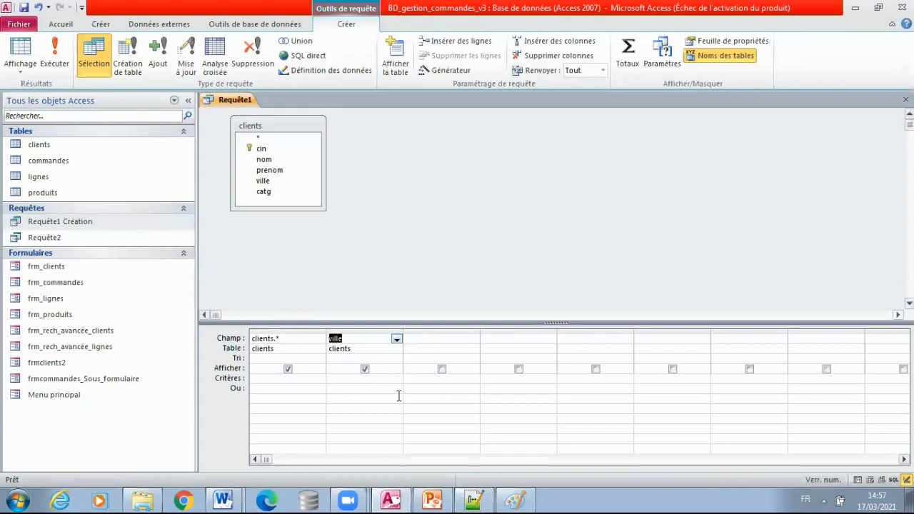
pyautogui.click(348, 379)
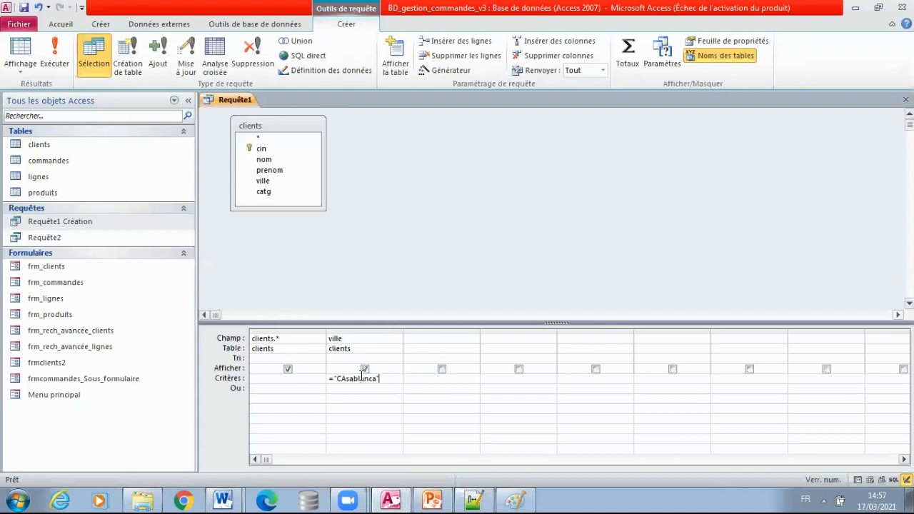
pyautogui.click(388, 400)
pyautogui.press('BackSpace')
pyautogui.write('a')
pyautogui.click(60, 59)
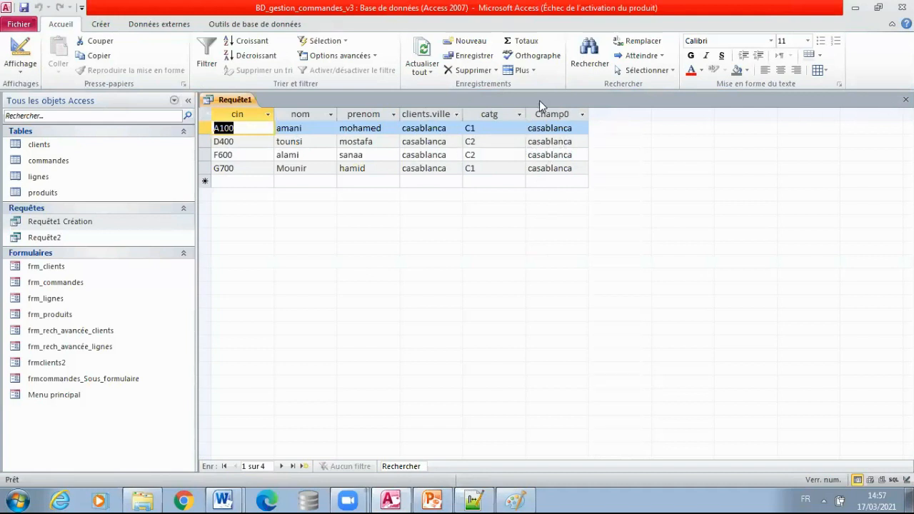
# Return to design view, exclude the ville column from the displayed output and run the query again
pyautogui.rightClick(232, 104)
pyautogui.click(282, 156)
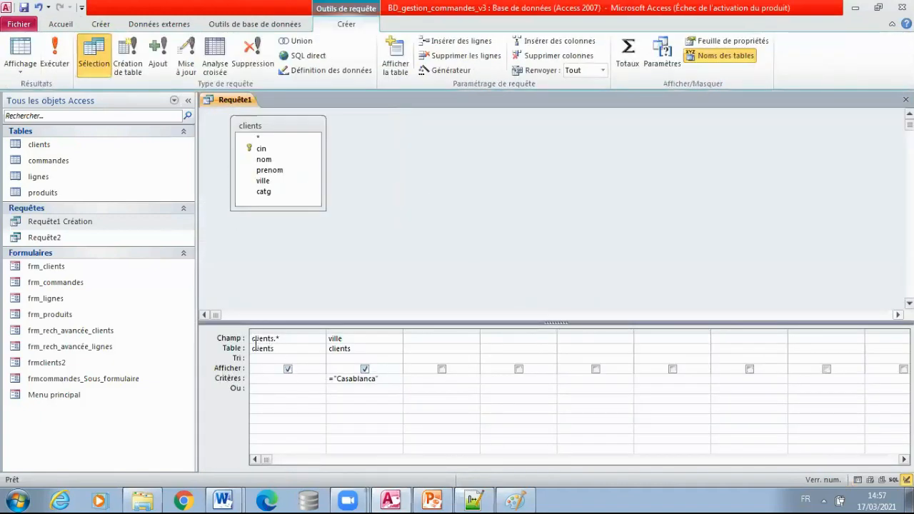
pyautogui.click(365, 369)
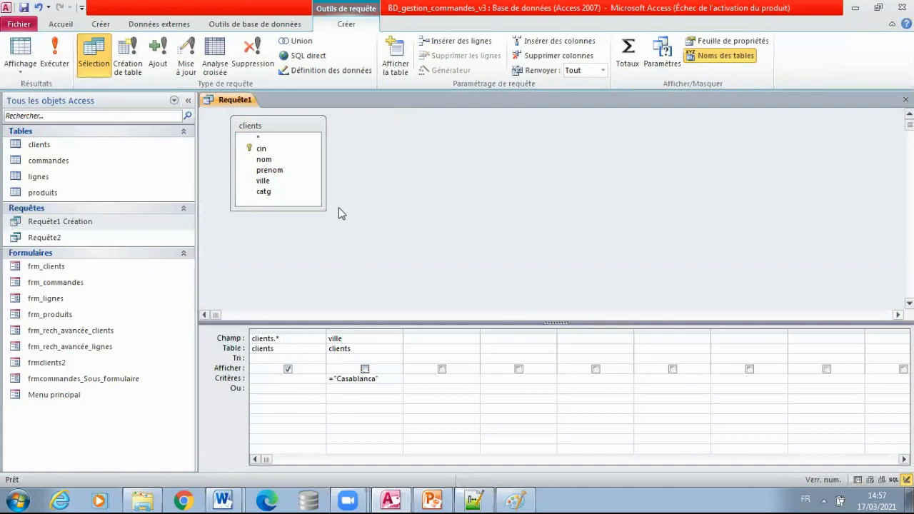
pyautogui.click(55, 55)
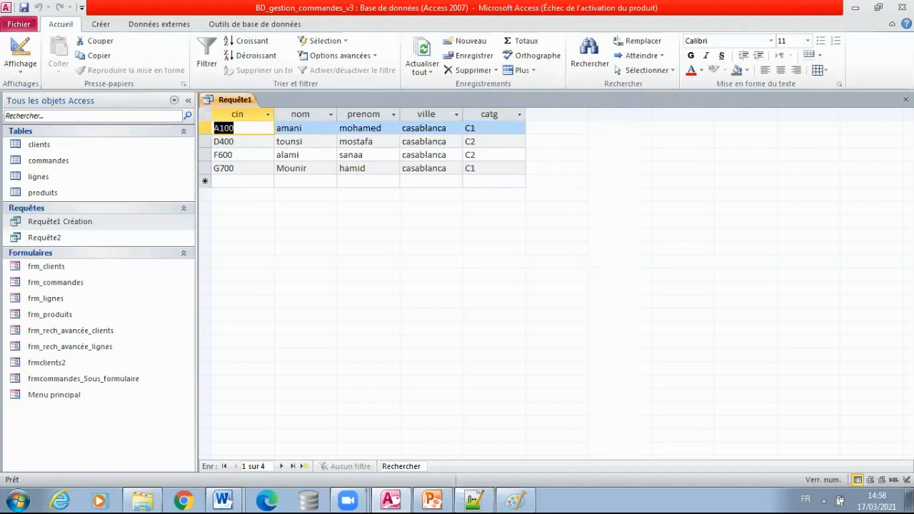
# Close the query and save it as Requête3
pyautogui.click(905, 100)
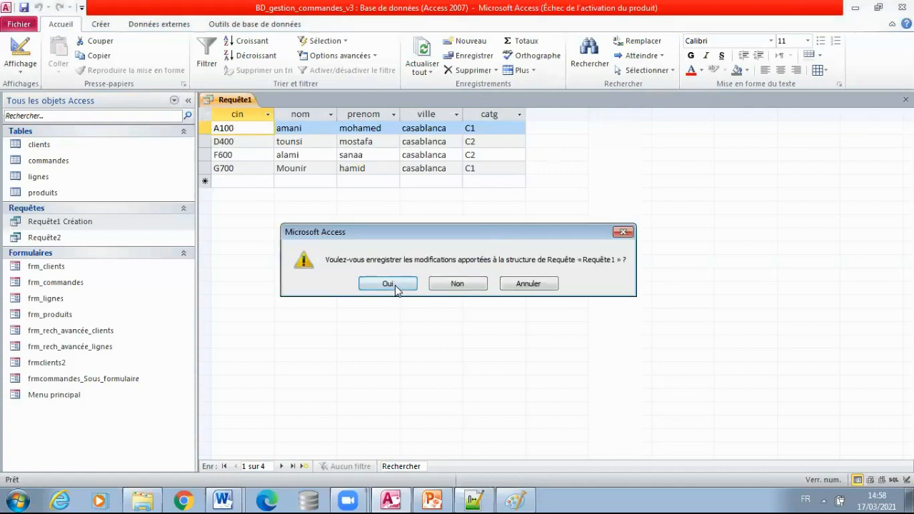
pyautogui.click(389, 284)
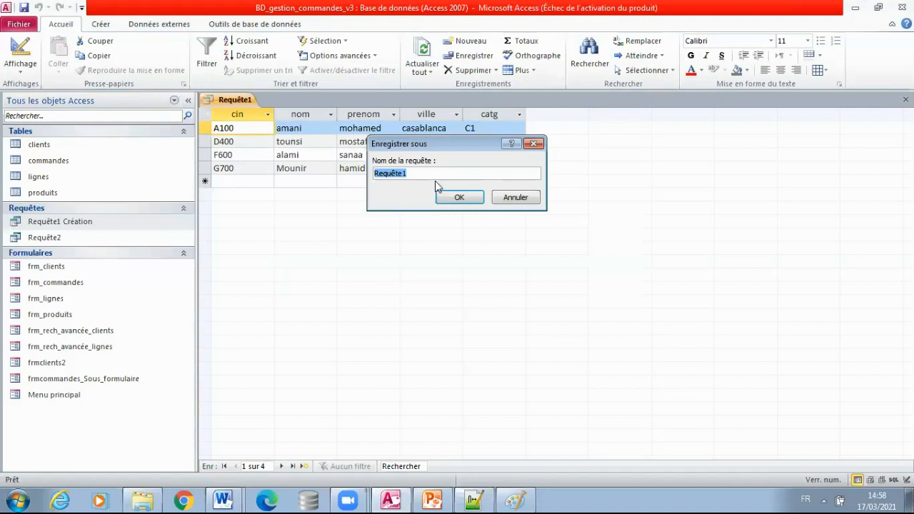
pyautogui.press('BackSpace')
pyautogui.click(460, 198)
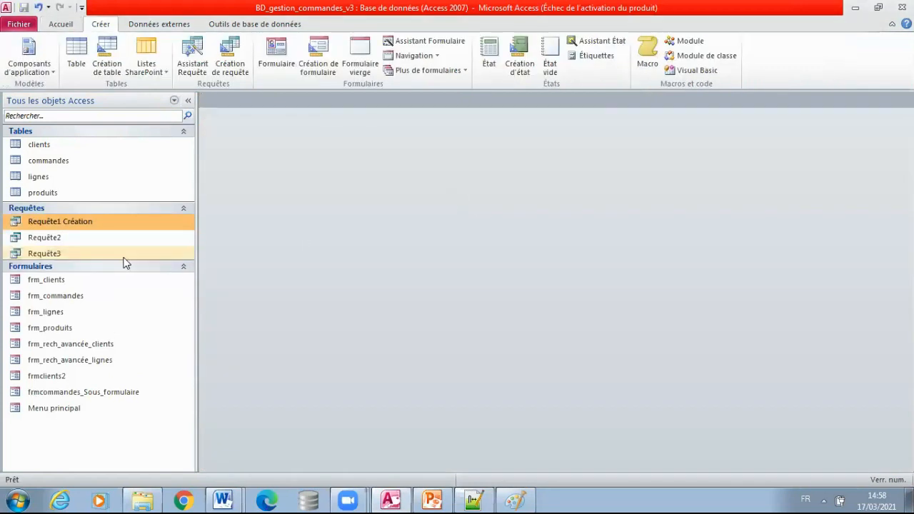
pyautogui.rightClick(100, 227)
pyautogui.click(153, 246)
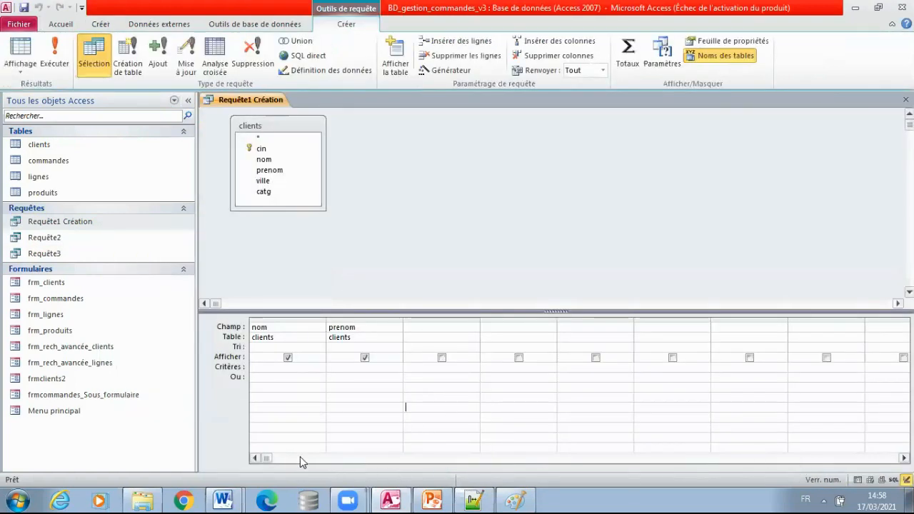
pyautogui.click(905, 99)
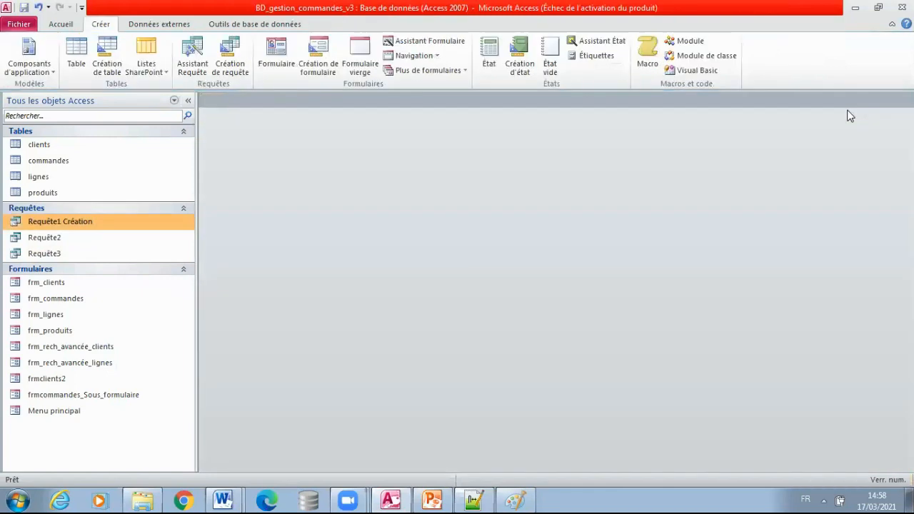
# Open Requête3 in design view
pyautogui.rightClick(72, 256)
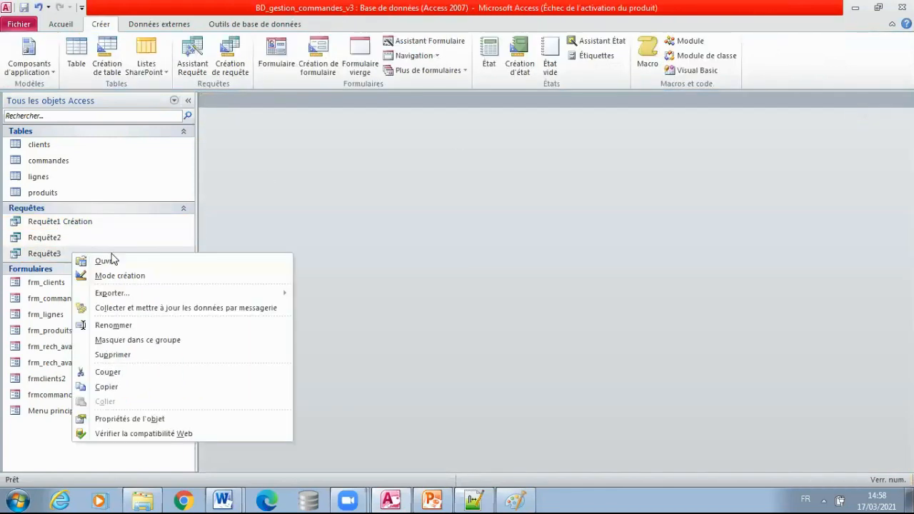
pyautogui.click(155, 278)
pyautogui.click(385, 432)
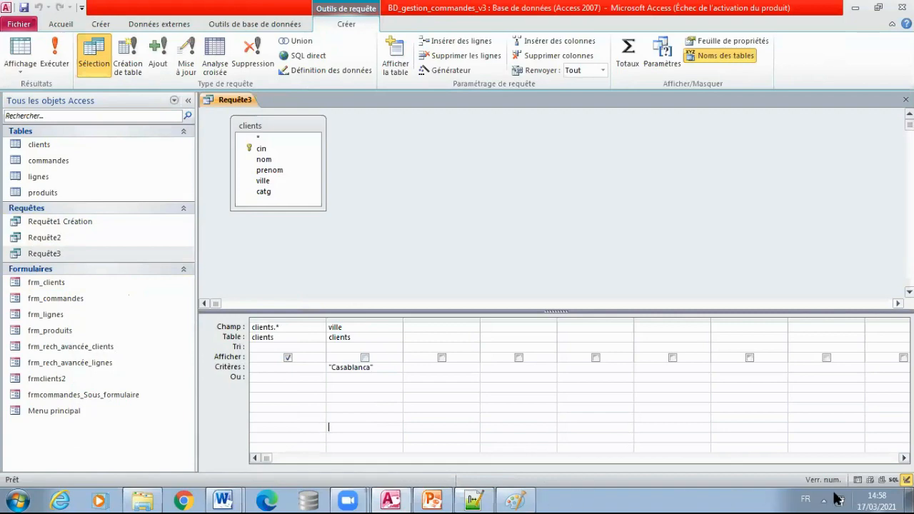
# Switch to Paint, paste the screenshot of Requête3's design and copy the grid area with the clients.* and ville columns
pyautogui.click(532, 499)
pyautogui.hotkey('ctrl', 'v')
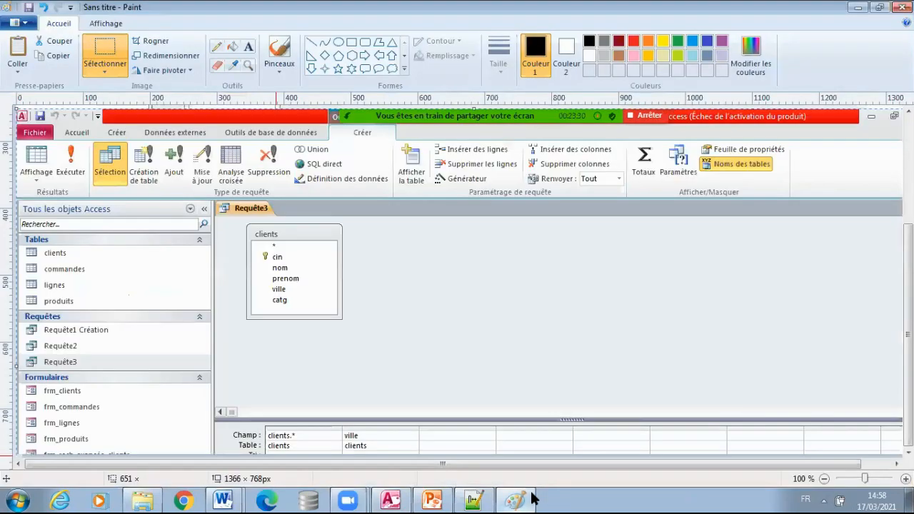
pyautogui.moveTo(241, 358); pyautogui.dragTo(175, 207)
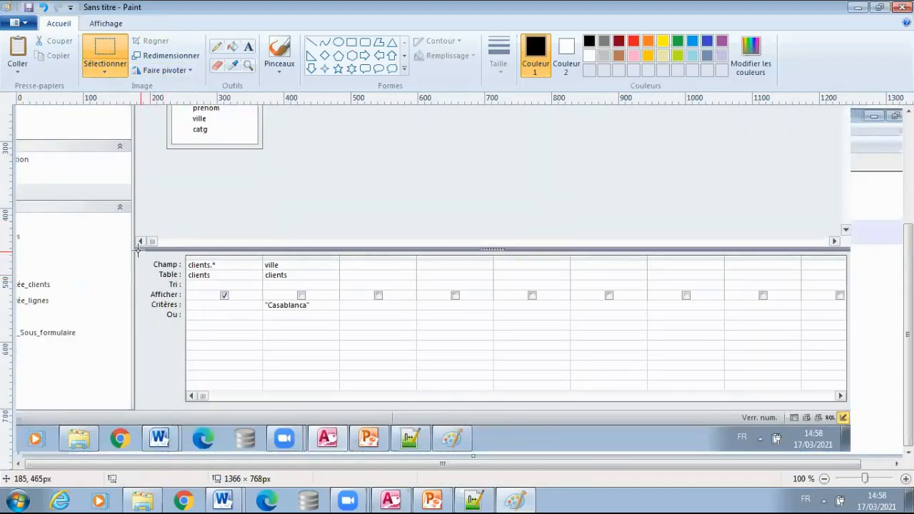
pyautogui.moveTo(135, 254)
pyautogui.mouseDown()
pyautogui.moveTo(290, 322)
pyautogui.moveTo(335, 322)
pyautogui.mouseUp()
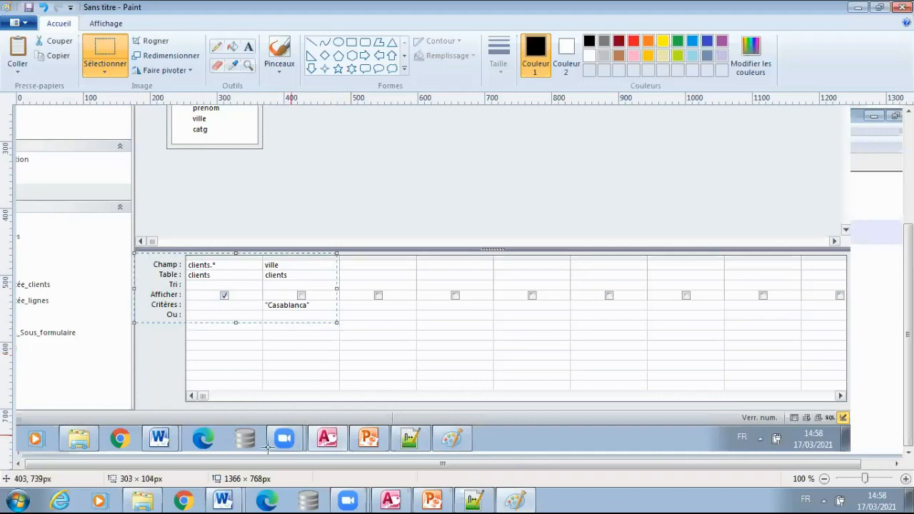
# Switch to the Word exercise and paste the design grid image on a new line below question 3's Mode Création heading
pyautogui.click(215, 498)
pyautogui.click(193, 471)
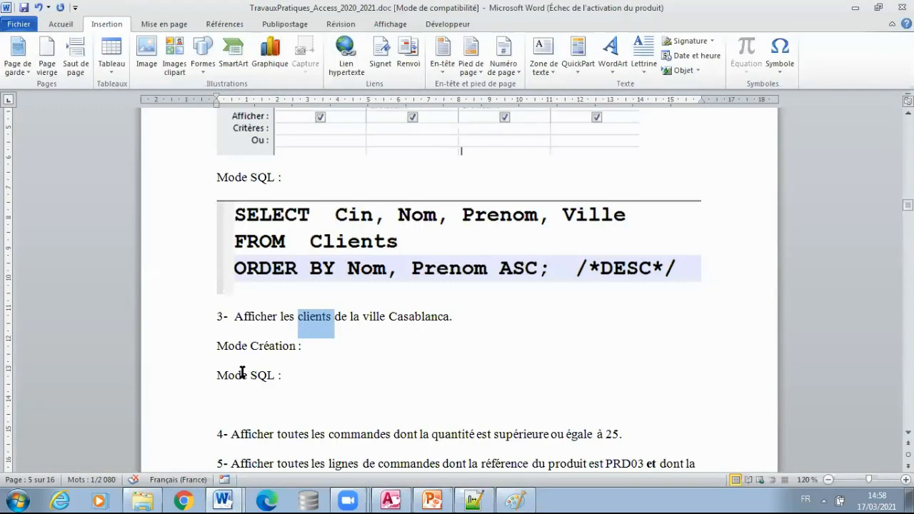
pyautogui.click(236, 347)
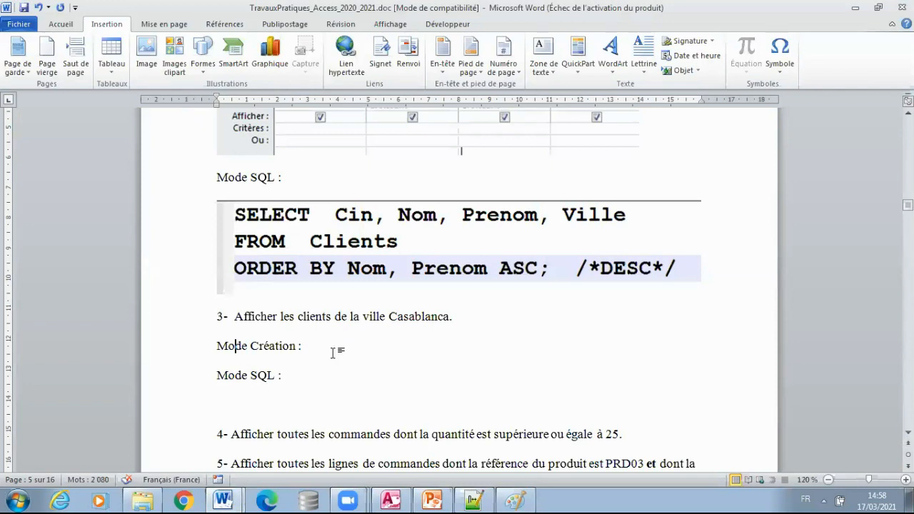
pyautogui.click(331, 350)
pyautogui.press('Return')
pyautogui.hotkey('ctrl', 'v')
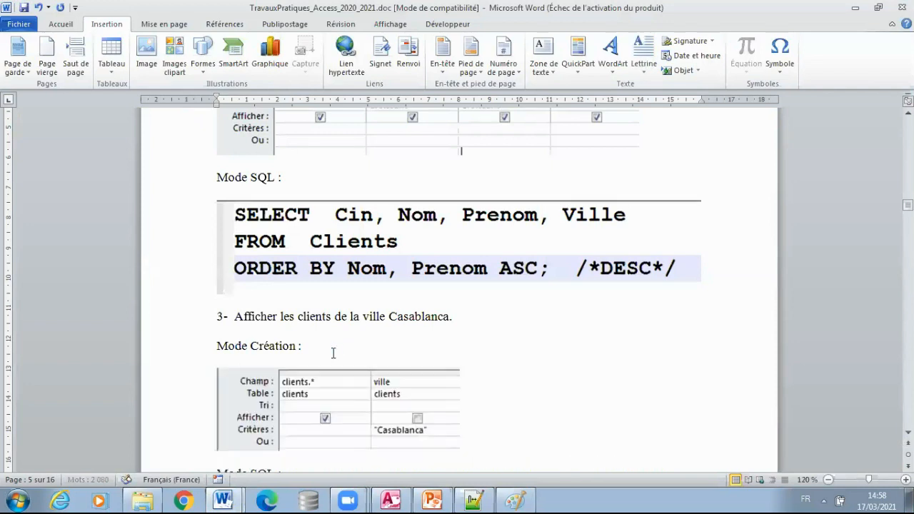
# Insert a new line below question 3's Mode SQL heading
pyautogui.click(444, 435)
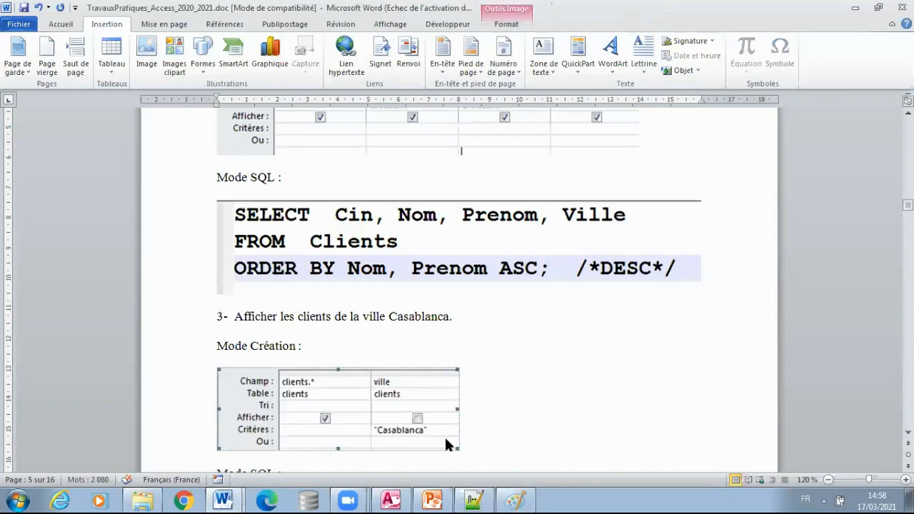
pyautogui.click(491, 439)
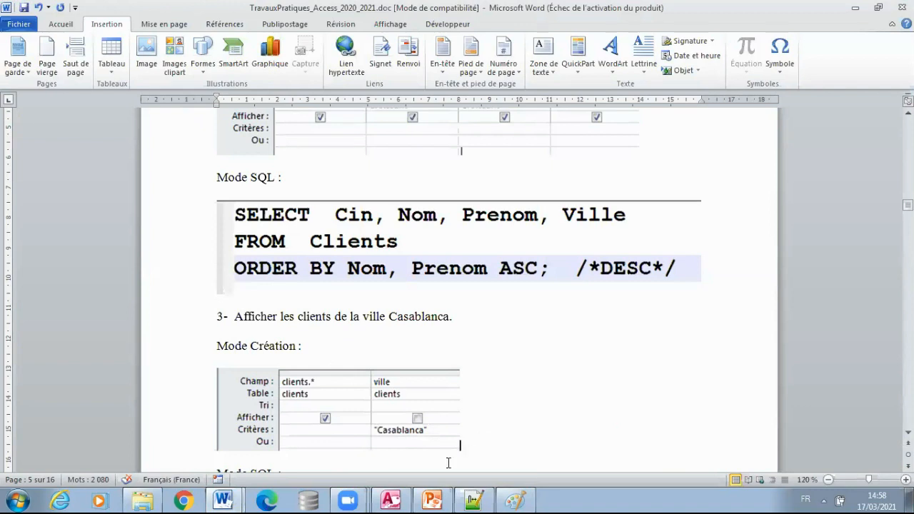
pyautogui.scroll(-2, 315, 433)
pyautogui.click(302, 410)
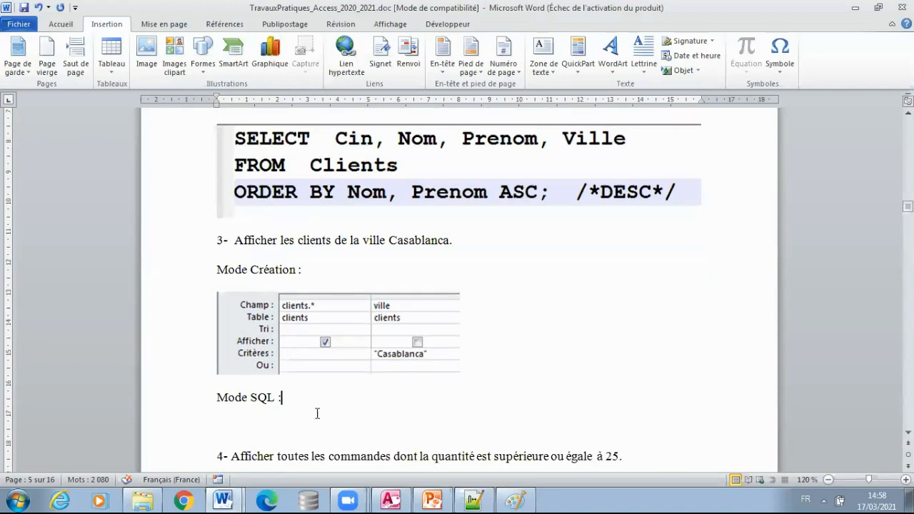
pyautogui.press('Return')
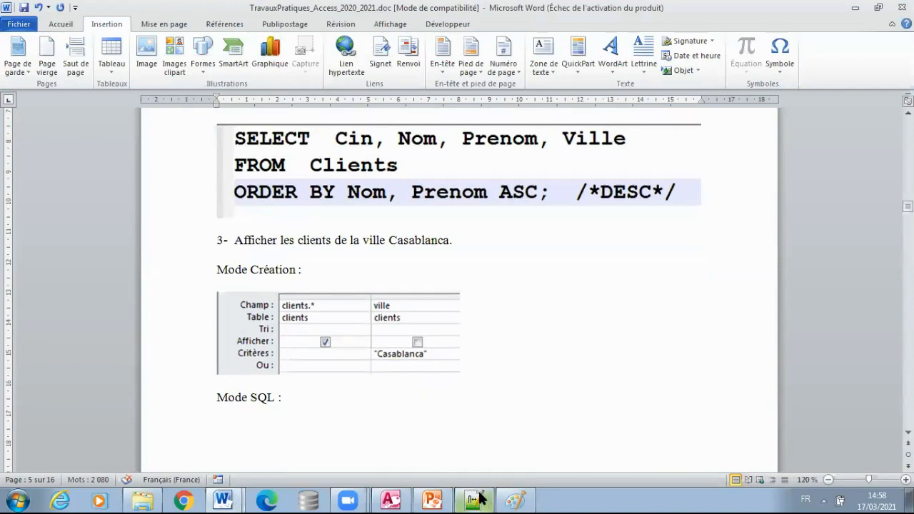
# Switch to Notepad++ and replace the column list after SELECT with *
pyautogui.click(473, 498)
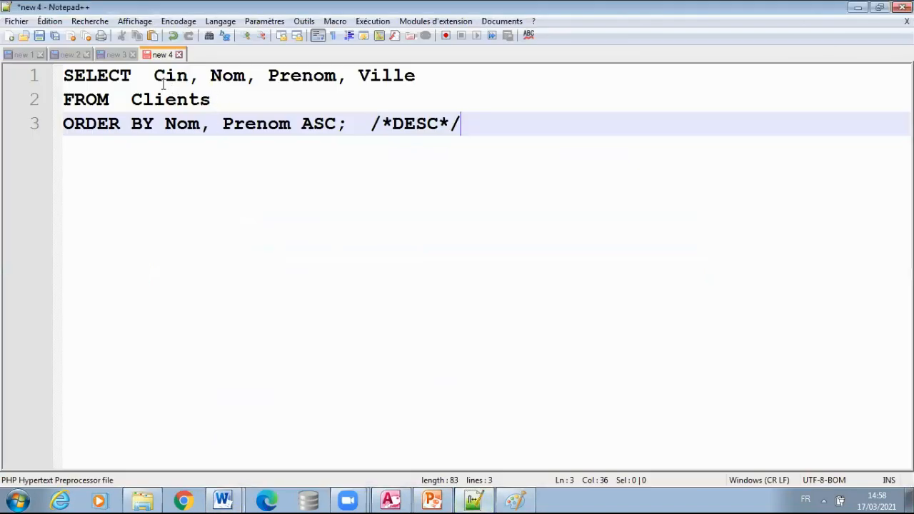
pyautogui.moveTo(151, 74); pyautogui.dragTo(524, 75)
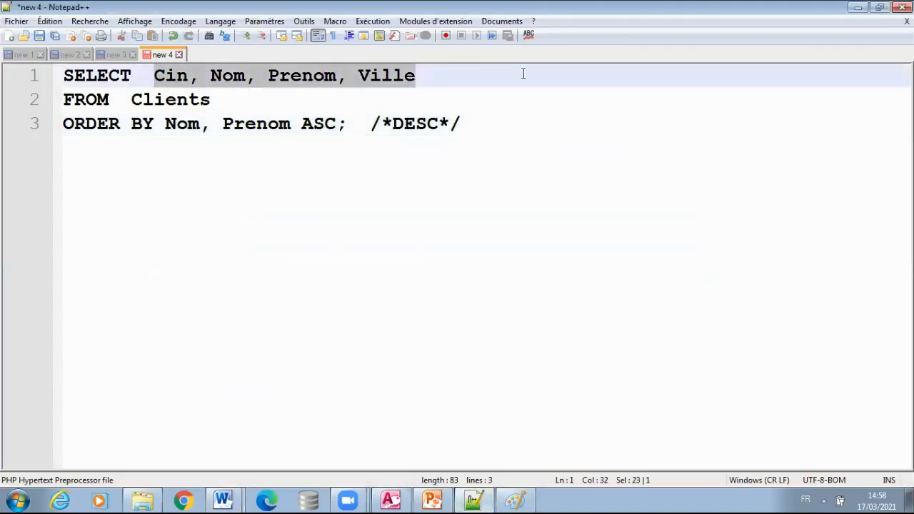
pyautogui.write('*')
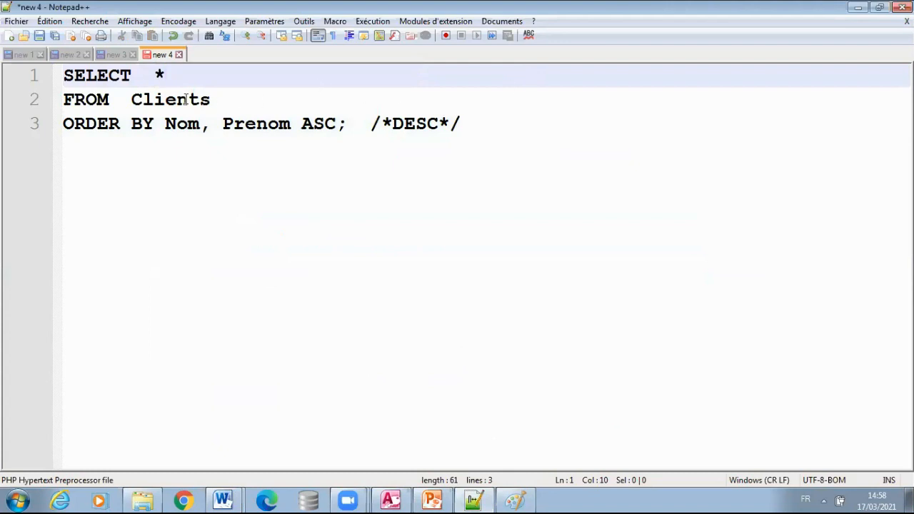
# Replace the ORDER BY line with WHERE Ville="Casablanca"; and add an empty line below it
pyautogui.click(68, 124)
pyautogui.keyDown('shift'); pyautogui.click(576, 122); pyautogui.keyUp('shift')
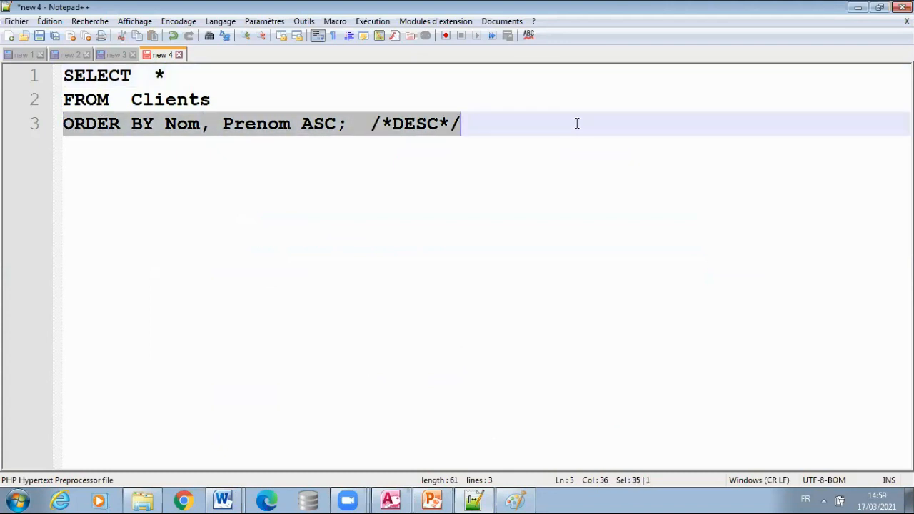
pyautogui.write('WHERE')
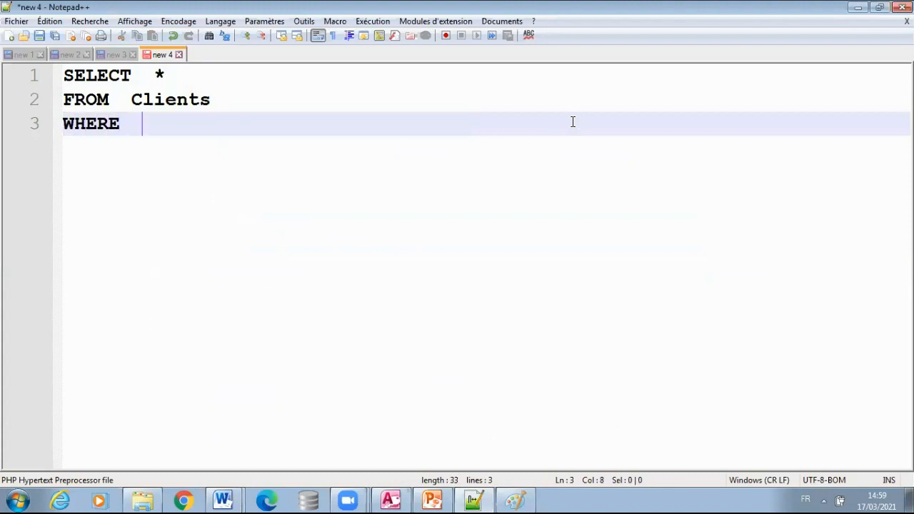
pyautogui.write('  Ville=')
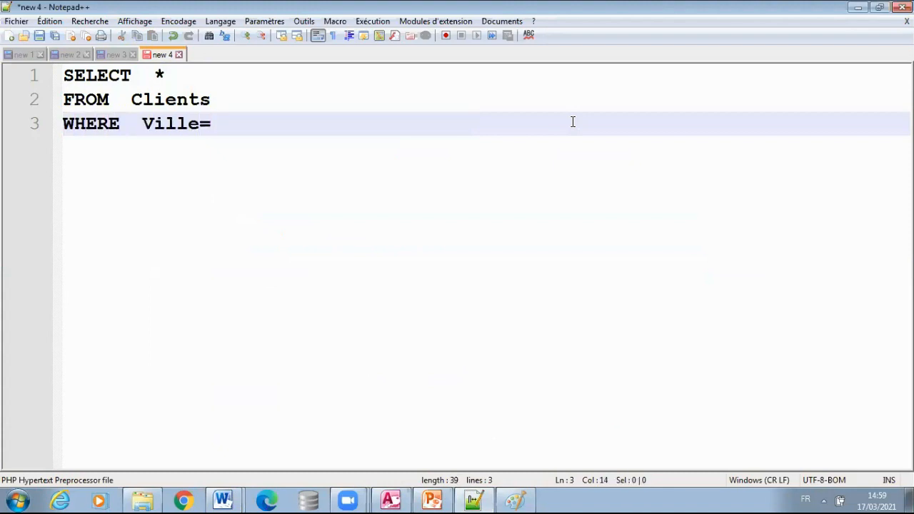
pyautogui.write('""Casablan')
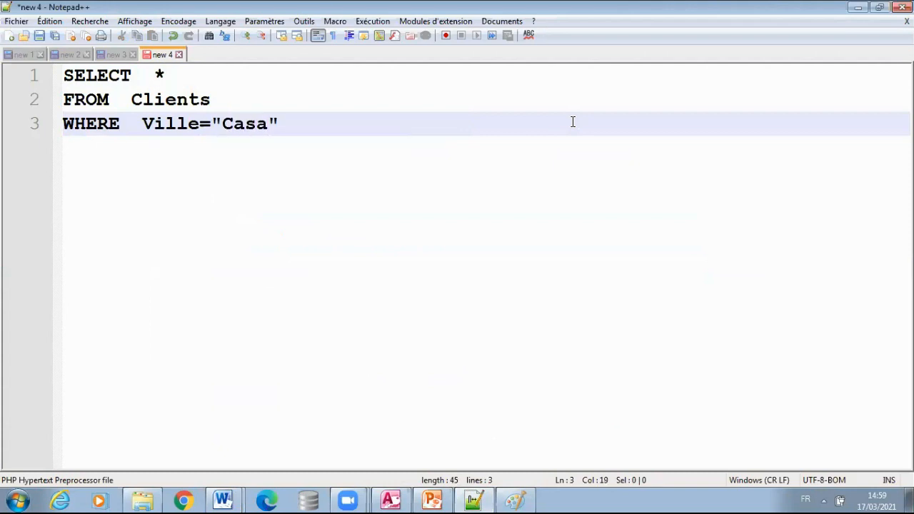
pyautogui.write('ca')
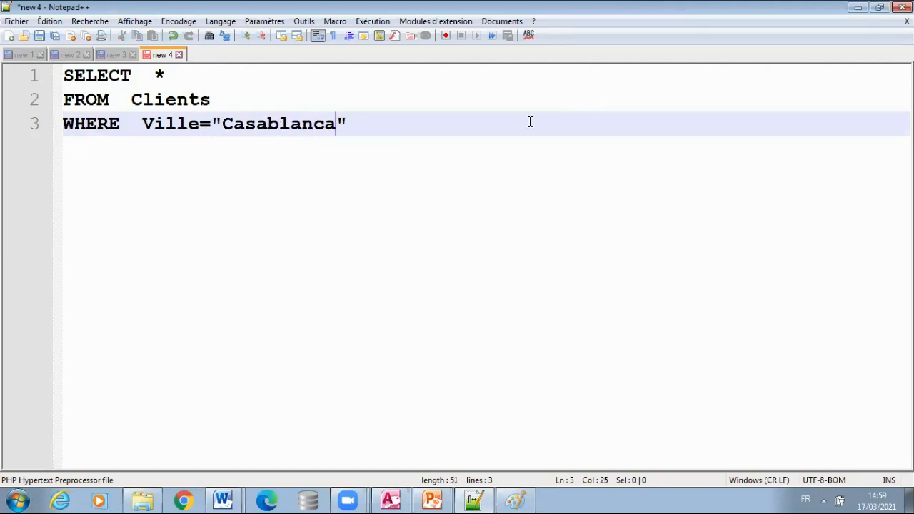
pyautogui.click(391, 133)
pyautogui.write(';')
pyautogui.press('Return')
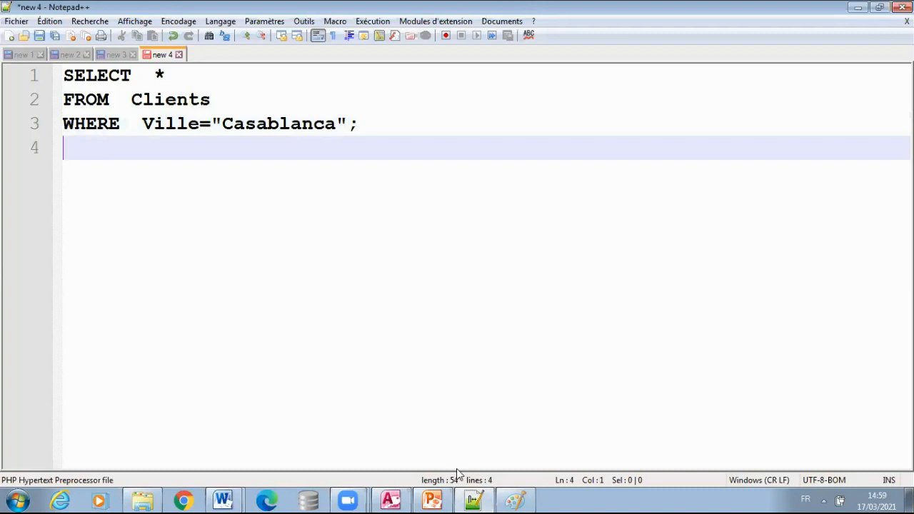
# Switch to Paint, paste the Notepad++ screenshot and select the area around the three SQL query lines for copying
pyautogui.click(514, 499)
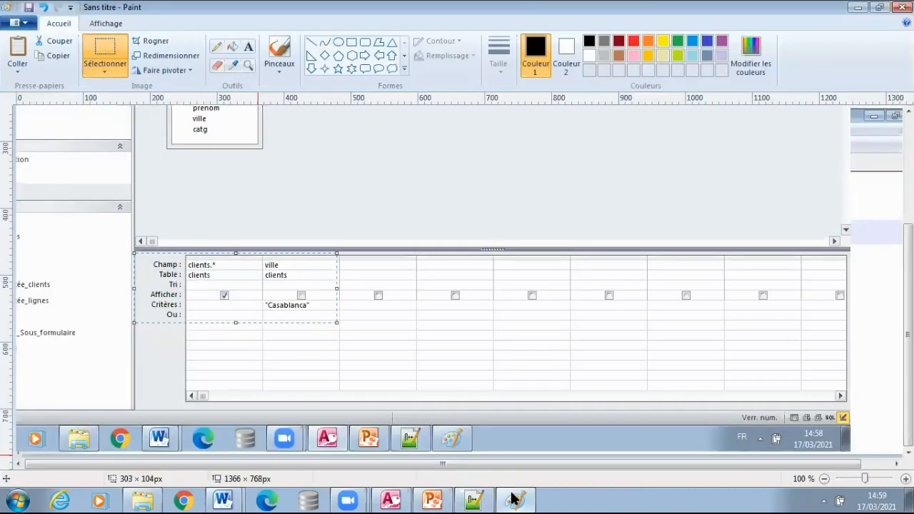
pyautogui.click(18, 49)
pyautogui.click(109, 50)
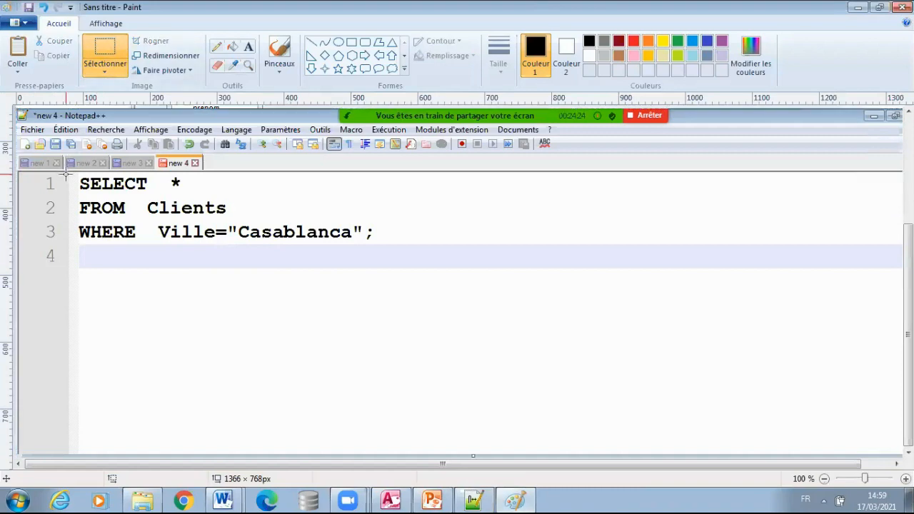
pyautogui.moveTo(66, 174); pyautogui.dragTo(435, 255)
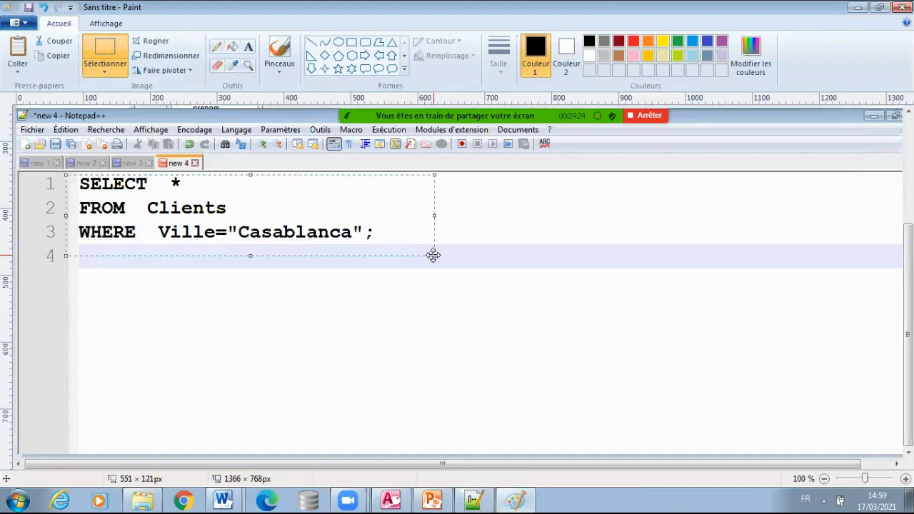
# Switch to the Word exercise and paste the SQL query image below question 3's Mode SQL heading
pyautogui.click(229, 497)
pyautogui.click(222, 469)
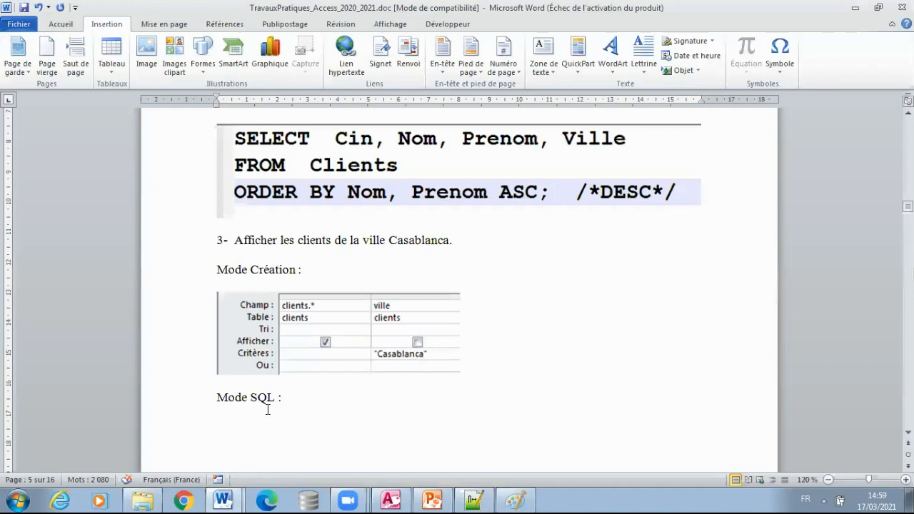
pyautogui.click(287, 412)
pyautogui.hotkey('ctrl', 'v')
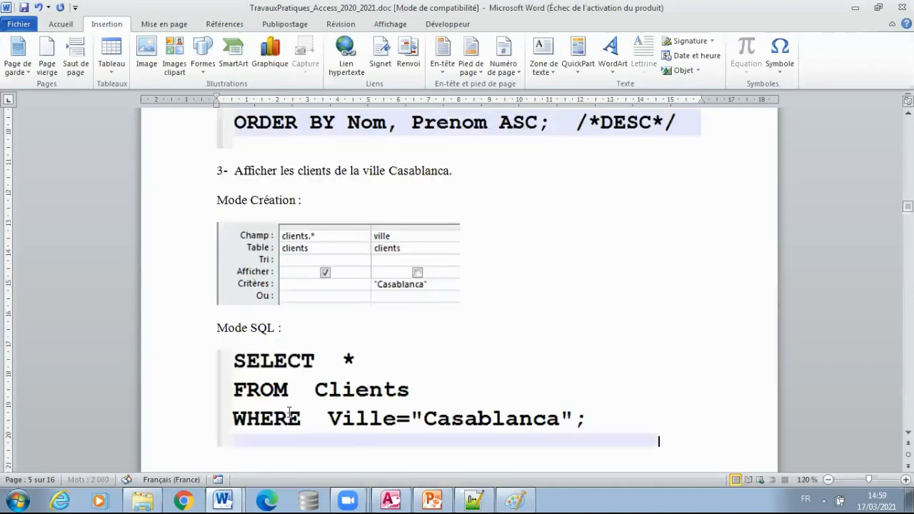
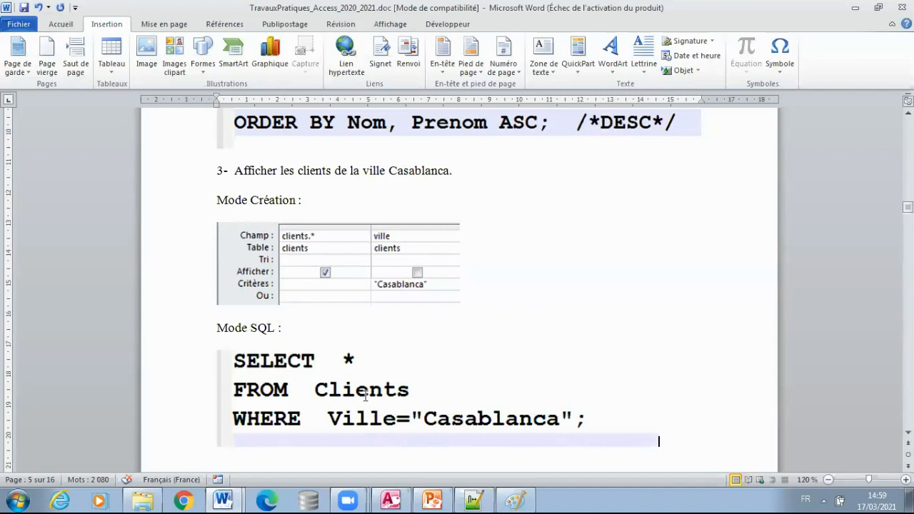
# Add the line "Remarque :" below question 3's SQL query image
pyautogui.scroll(-1, 381, 409)
pyautogui.press('Down')
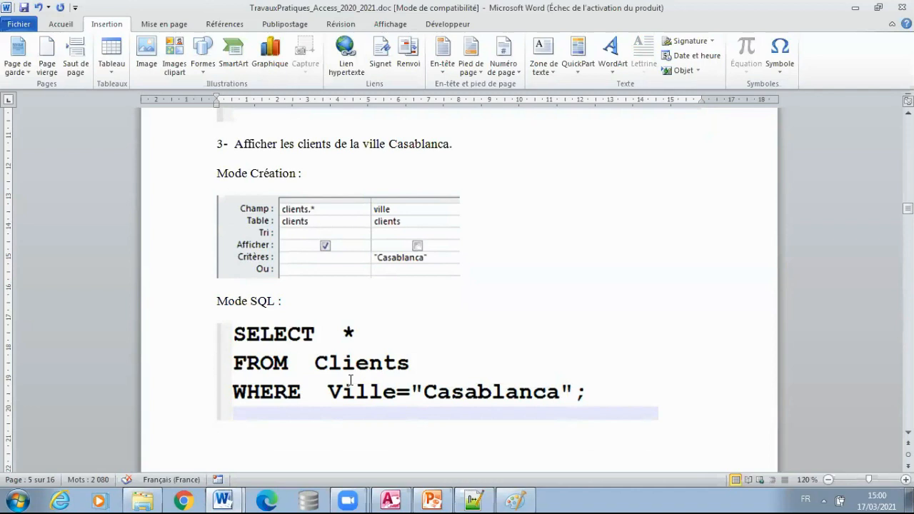
pyautogui.write('Para')
pyautogui.press('BackSpace')
pyautogui.press('BackSpace')
pyautogui.press('BackSpace')
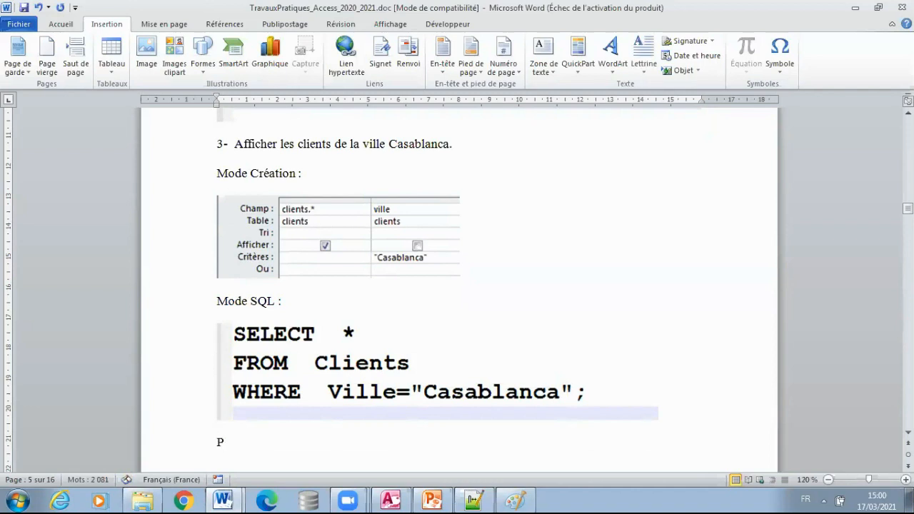
pyautogui.press('BackSpace')
pyautogui.write('Remarqu')
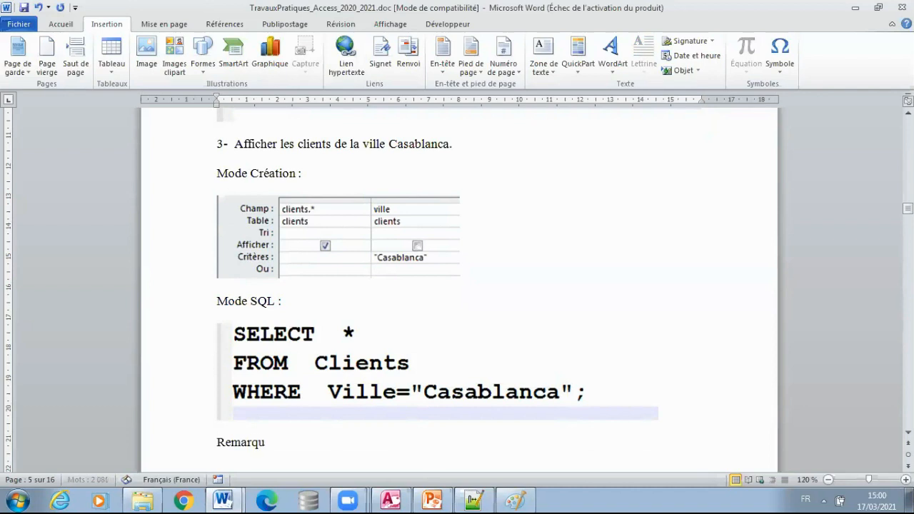
pyautogui.write('e :')
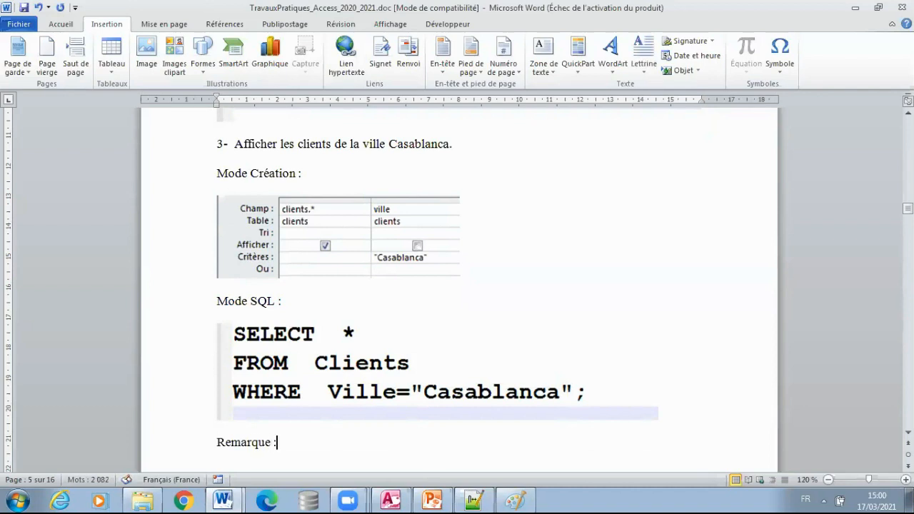
# Start the remark's text on a new line with "Pour généraliser votre requête"
pyautogui.press('Return')
pyautogui.write('P')
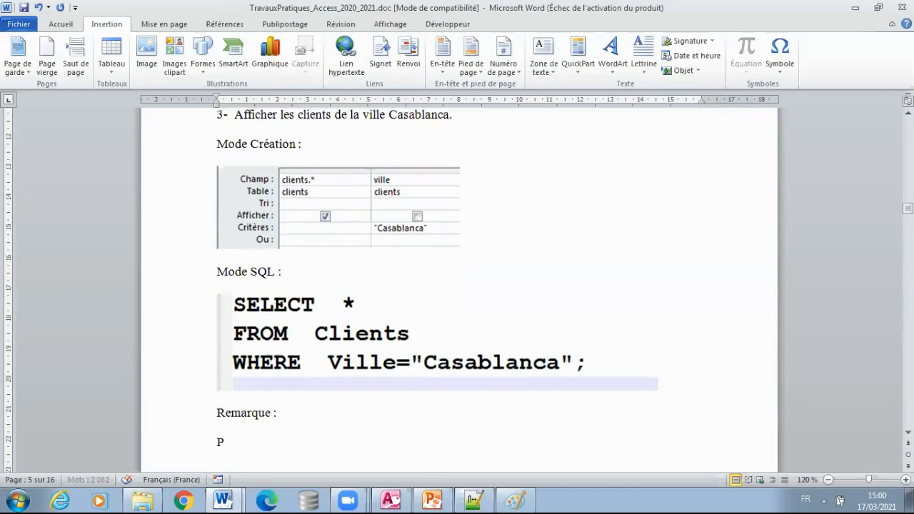
pyautogui.write('or')
pyautogui.press('BackSpace')
pyautogui.press('BackSpace')
pyautogui.write('ur géné')
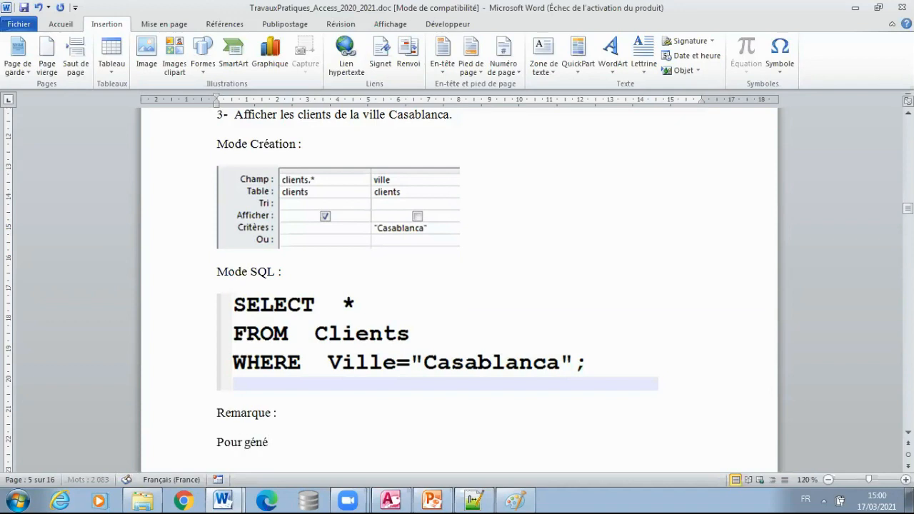
pyautogui.write('raliser votre')
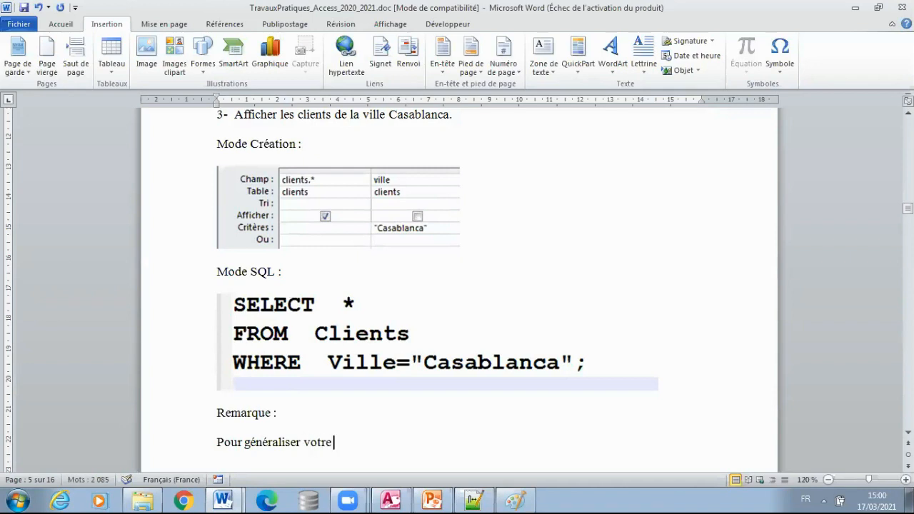
pyautogui.write(' requête')
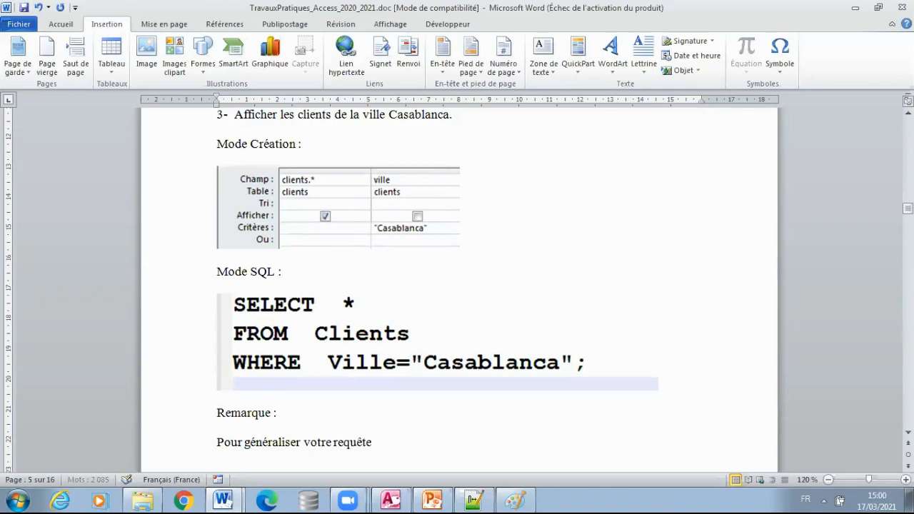
# Complete the remark's first line to read "Pour généraliser votre requête à d'autres critères sur le champ Ville : Agadir, rabat,…."
pyautogui.write(" à  d'autres crit")
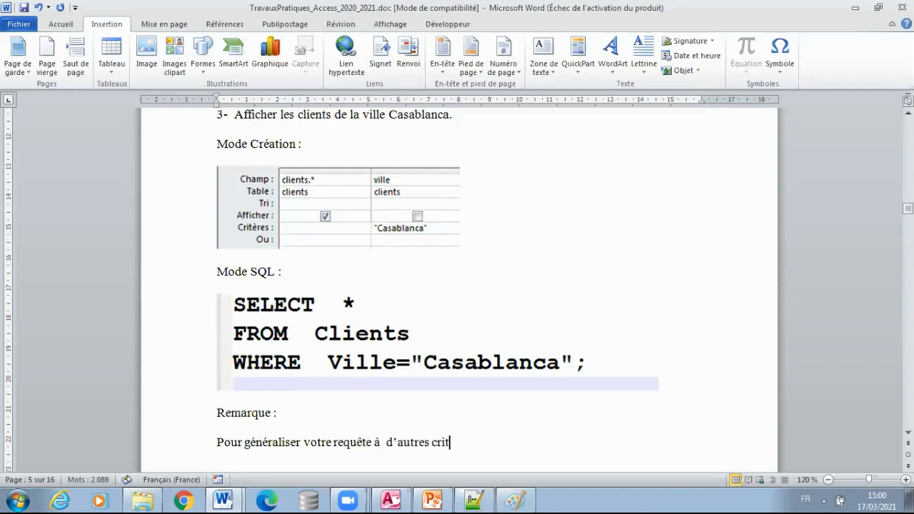
pyautogui.write('ères sur kl')
pyautogui.press('BackSpace')
pyautogui.write('le champ  V')
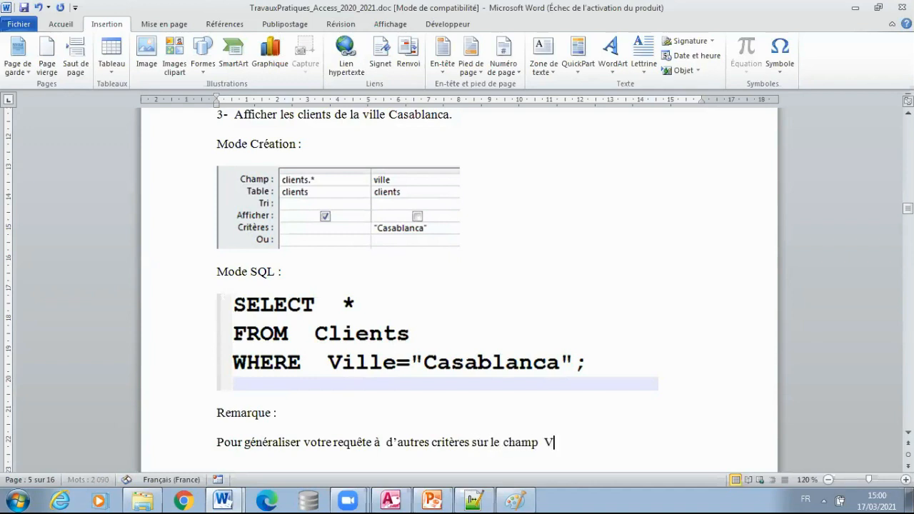
pyautogui.write('ille : Agadir, rabat')
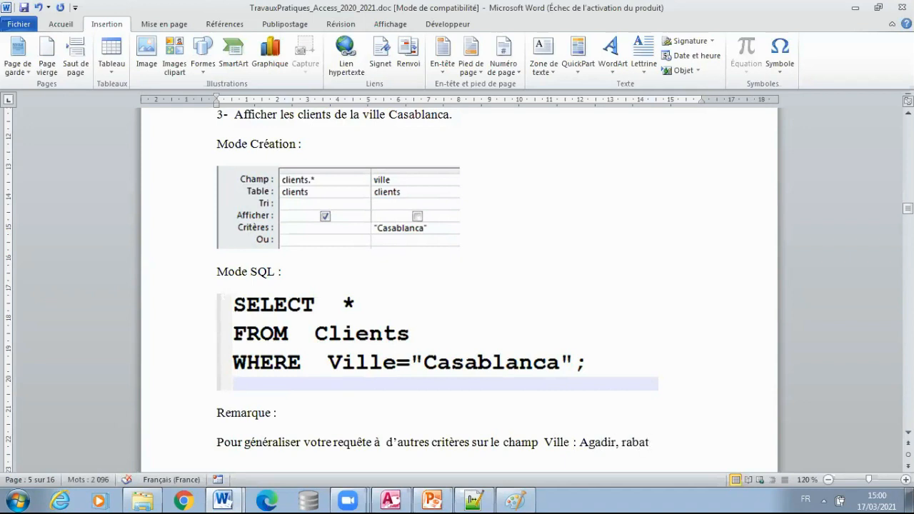
pyautogui.write(',....')
pyautogui.press('Return')
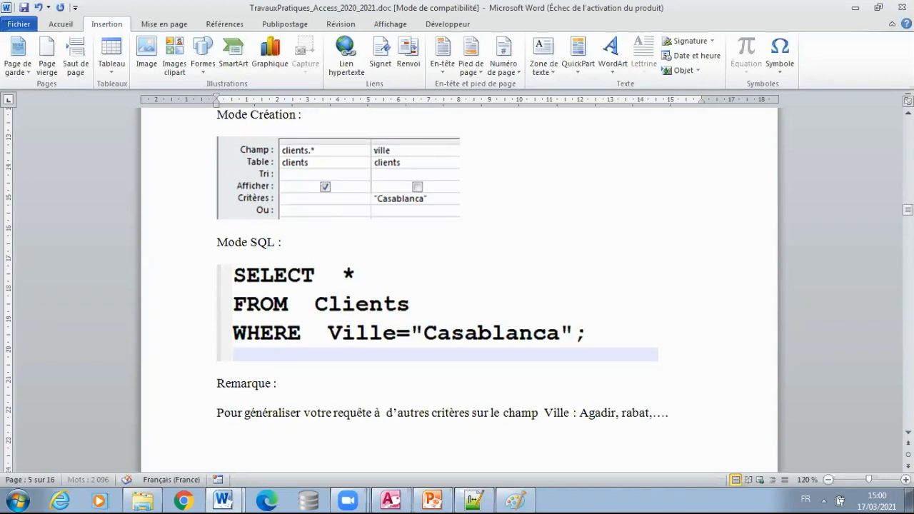
# Add the line "Vous devez utiliser la technique du paramétrage :" below the first line of the remark
pyautogui.write('Viou')
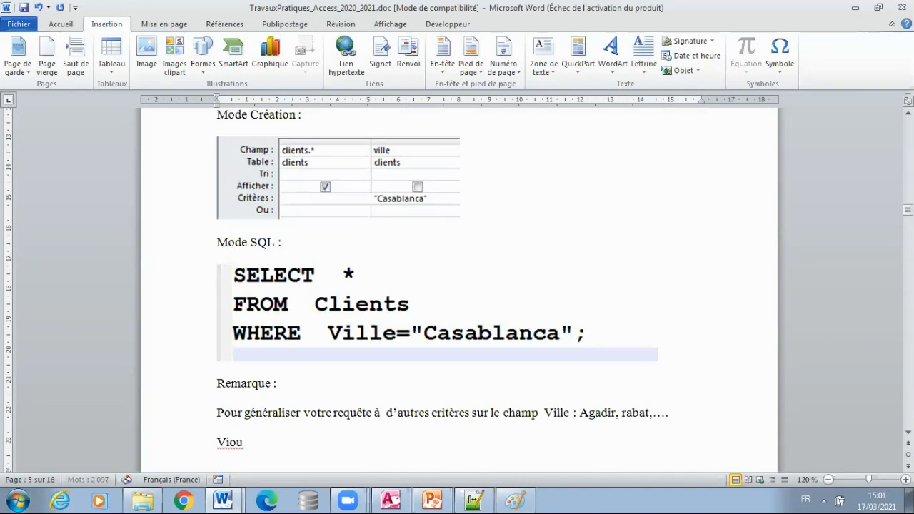
pyautogui.press('BackSpace')
pyautogui.press('BackSpace')
pyautogui.press('BackSpace')
pyautogui.write('ous devez ')
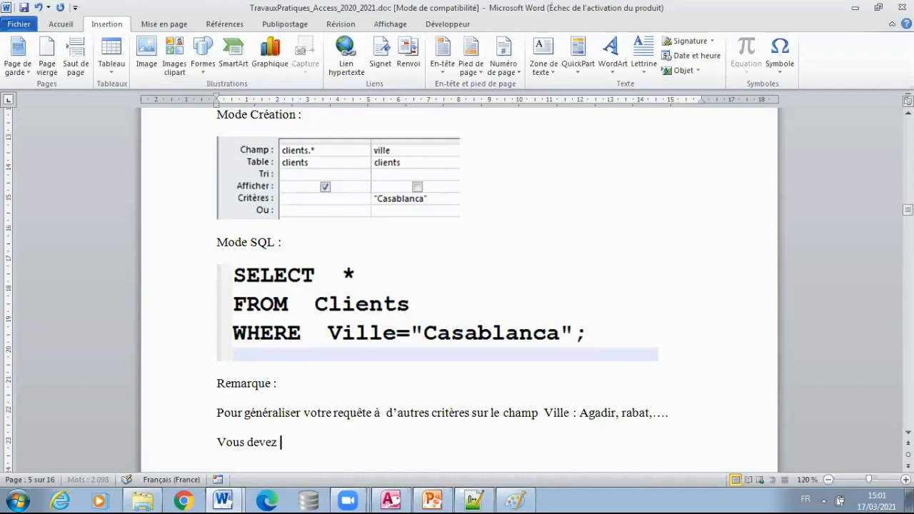
pyautogui.write('utiliser  la techn')
pyautogui.press('BackSpace')
pyautogui.press('BackSpace')
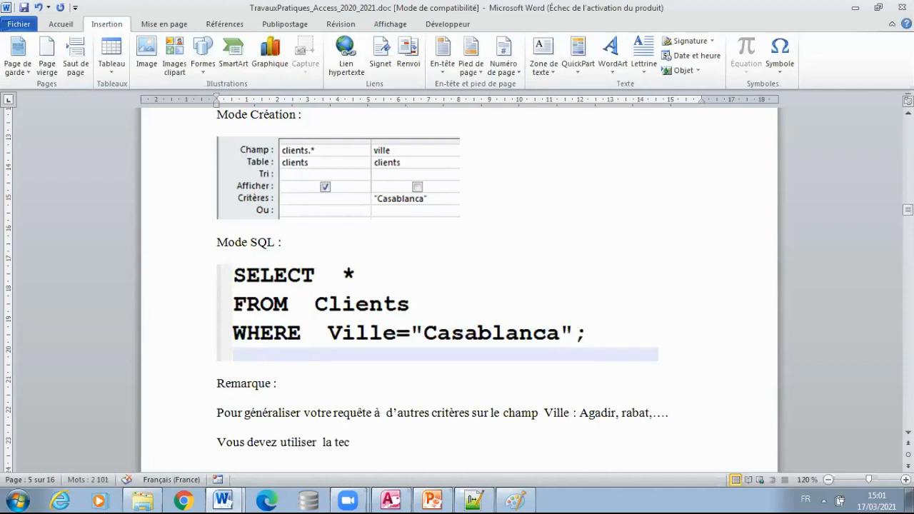
pyautogui.write('hnique du para')
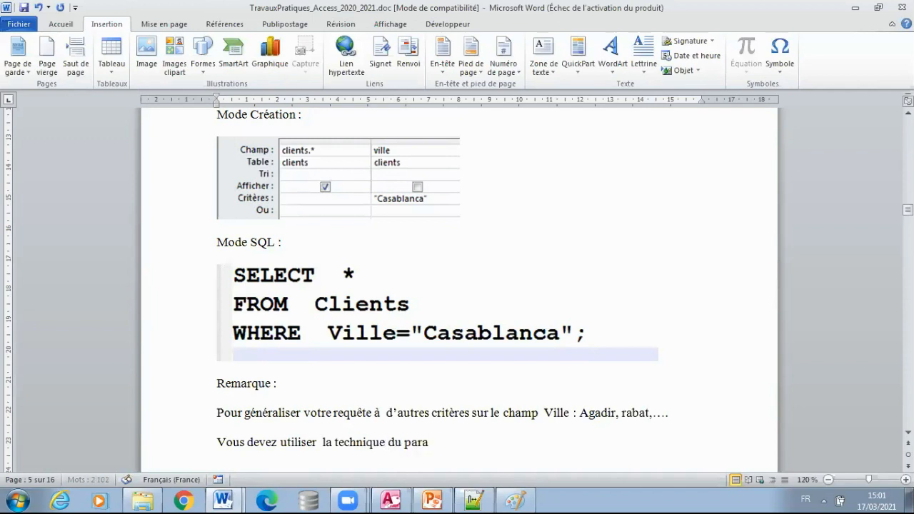
pyautogui.write('métrage :')
pyautogui.press('Return')
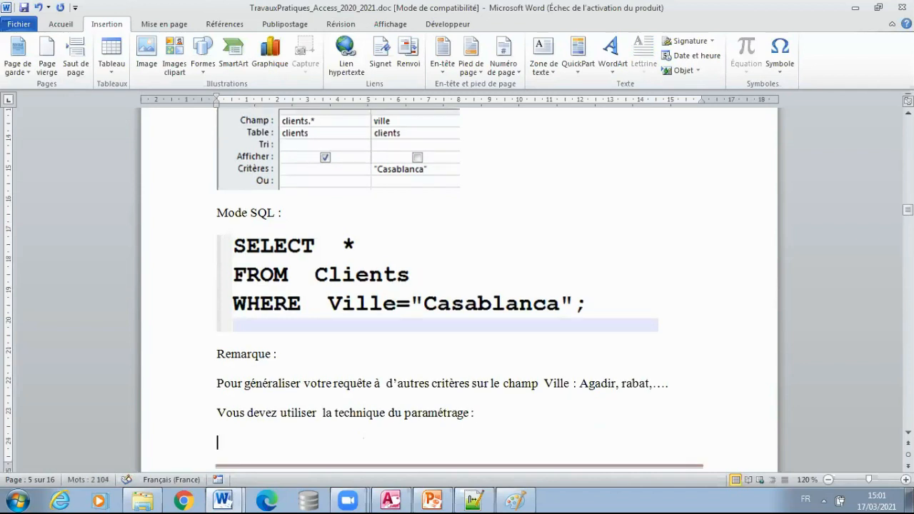
# Add the line "Un paramètre est noté de cette façon : =[Votre paramètre….]" and start a new line after it
pyautogui.write('Un para')
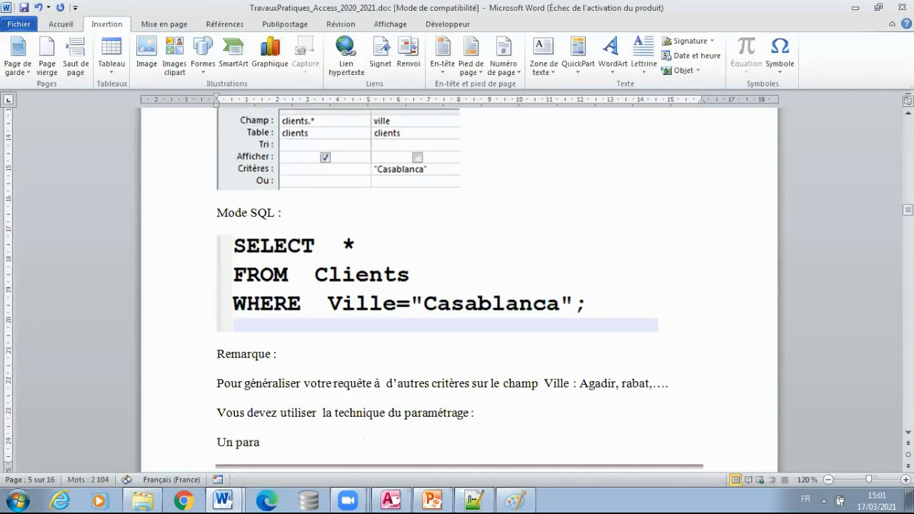
pyautogui.write('mètre est  noté  d')
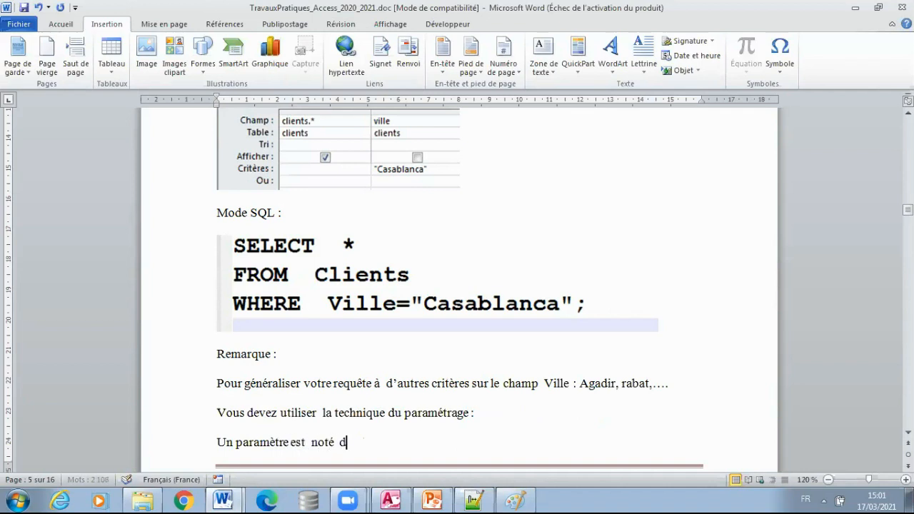
pyautogui.write('e cette f')
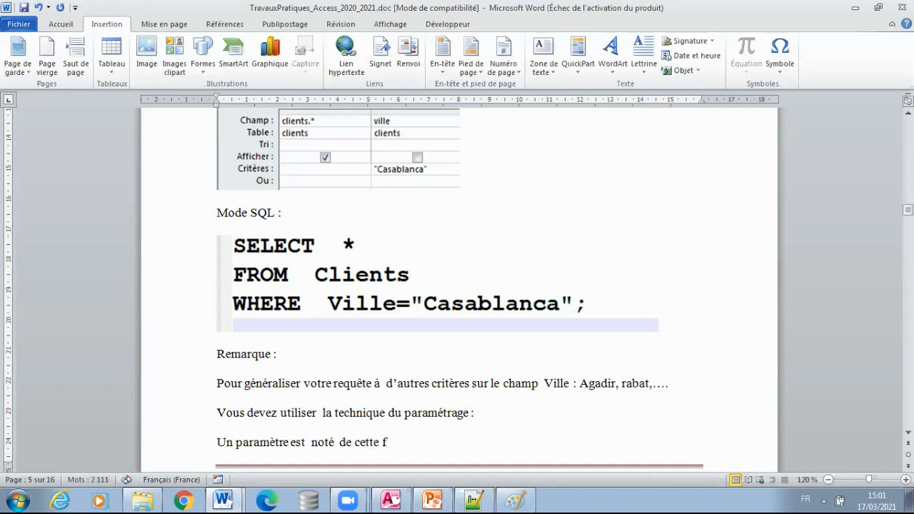
pyautogui.write('açon : =[Votre pa')
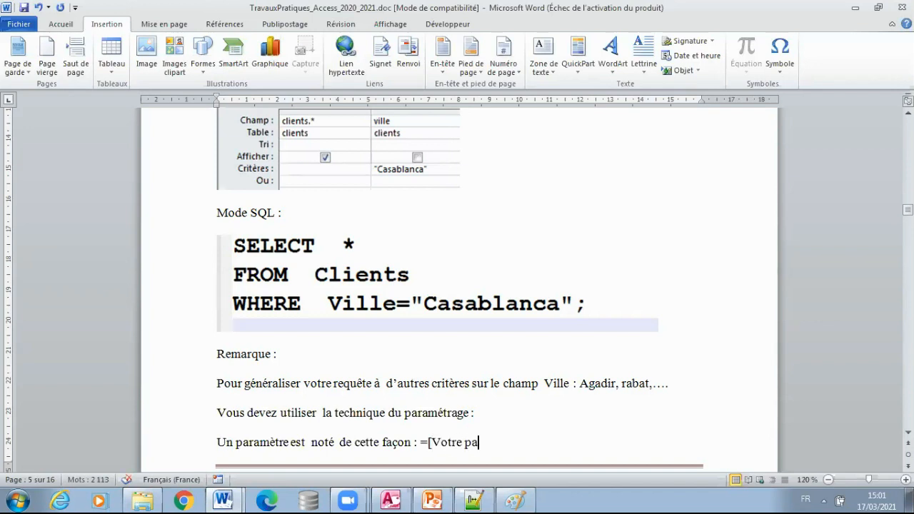
pyautogui.write('ramètre….')
pyautogui.hotkey('ctrl', 'Return')
# Write "Exemple : =[Veuillez Entrer Votre Ville ?]" and copy the parameter expression, including its equals sign
pyautogui.write('Exxe')
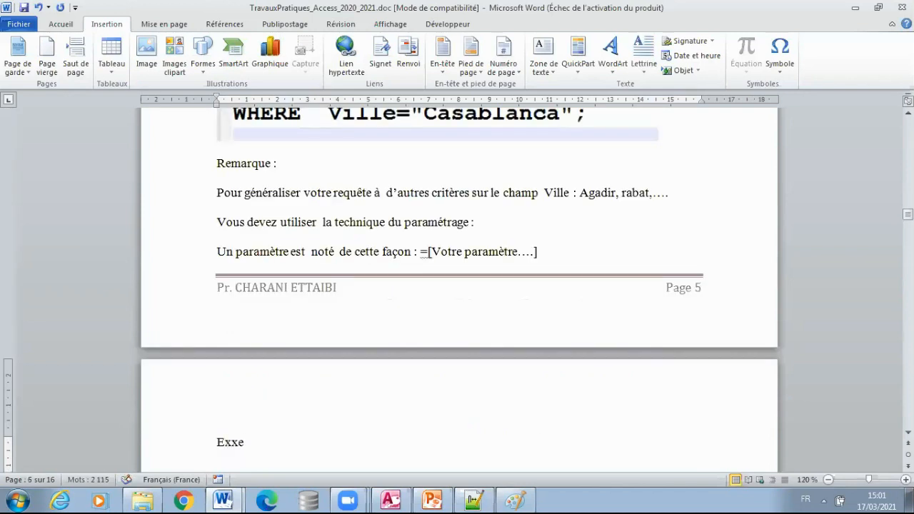
pyautogui.press('BackSpace')
pyautogui.press('BackSpace')
pyautogui.write('emple :   = [')
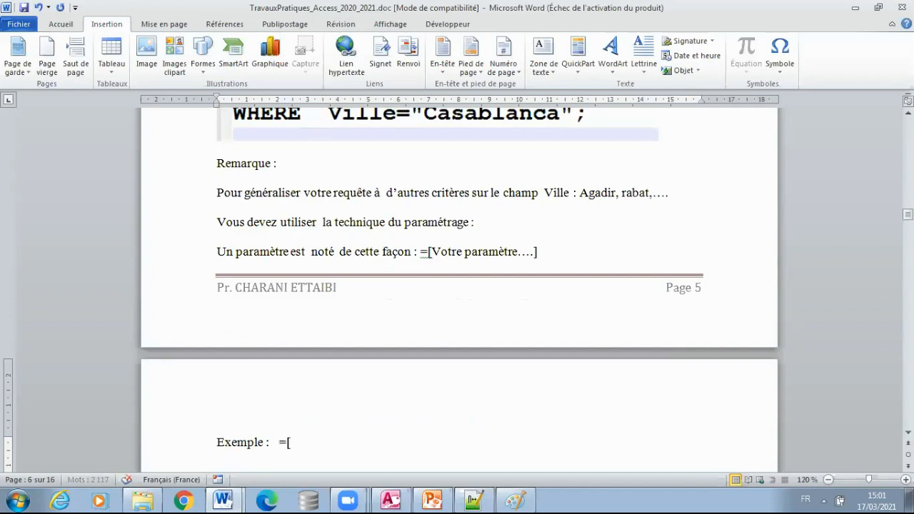
pyautogui.write('Veuillez En')
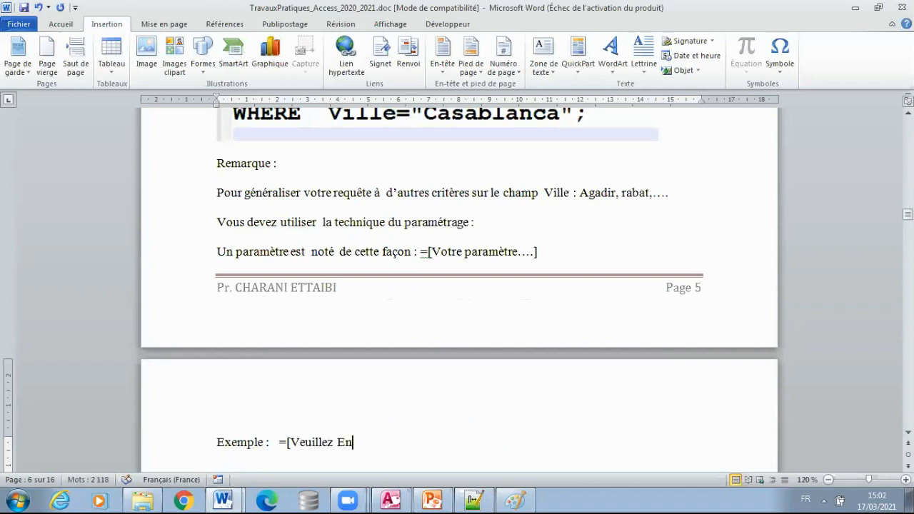
pyautogui.write('trer Votre')
pyautogui.press('BackSpace')
pyautogui.write('e  Ville')
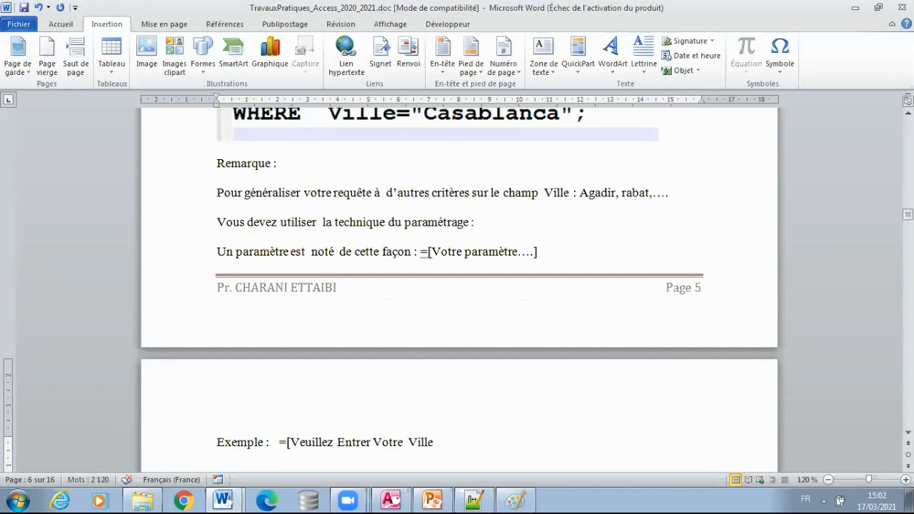
pyautogui.write(' ?]')
pyautogui.moveTo(486, 443); pyautogui.dragTo(280, 456)
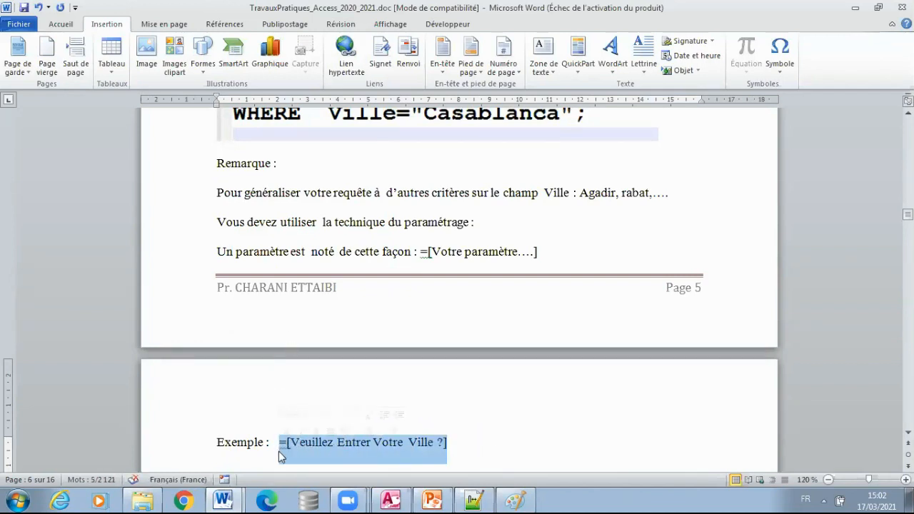
# Continue the example with "alors vous aurez une boite de dialogue qui s'affiche pour saisir la valeur du paramètre."
pyautogui.click(494, 447)
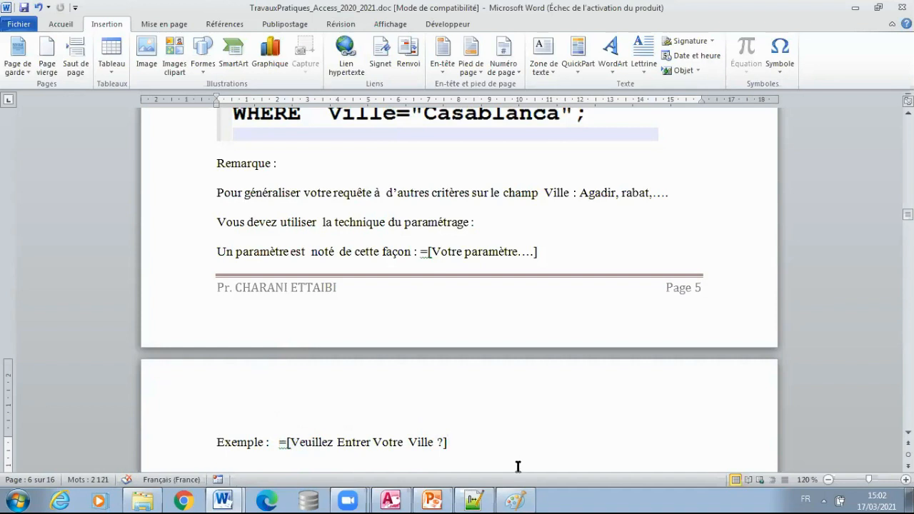
pyautogui.write('alors vous aurez')
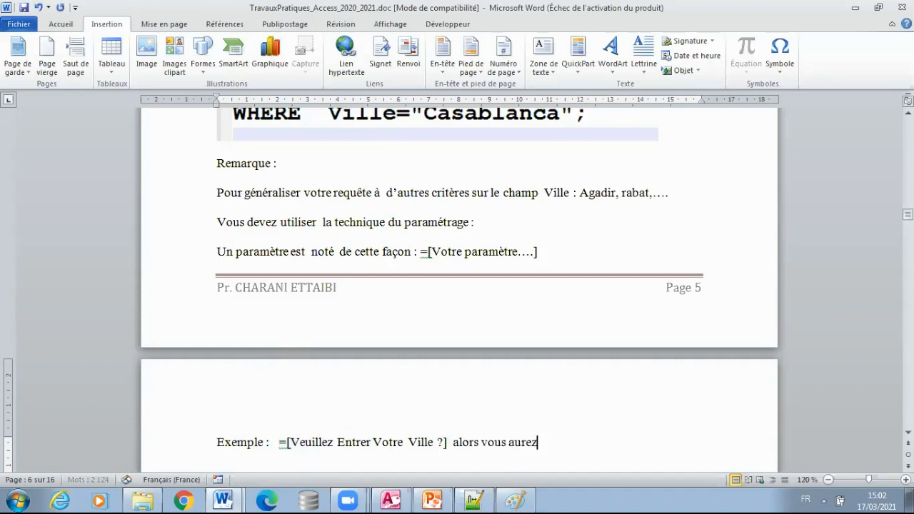
pyautogui.write(' une boite de d')
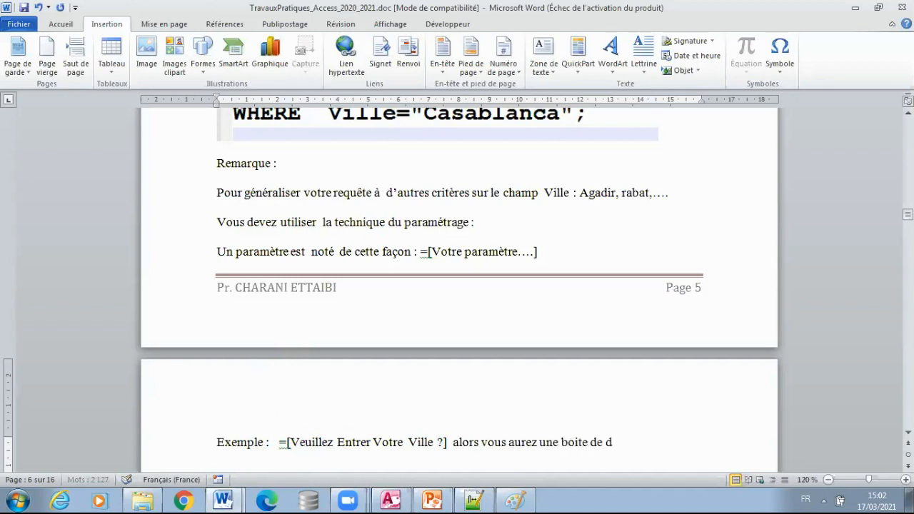
pyautogui.write('ialogue qui')
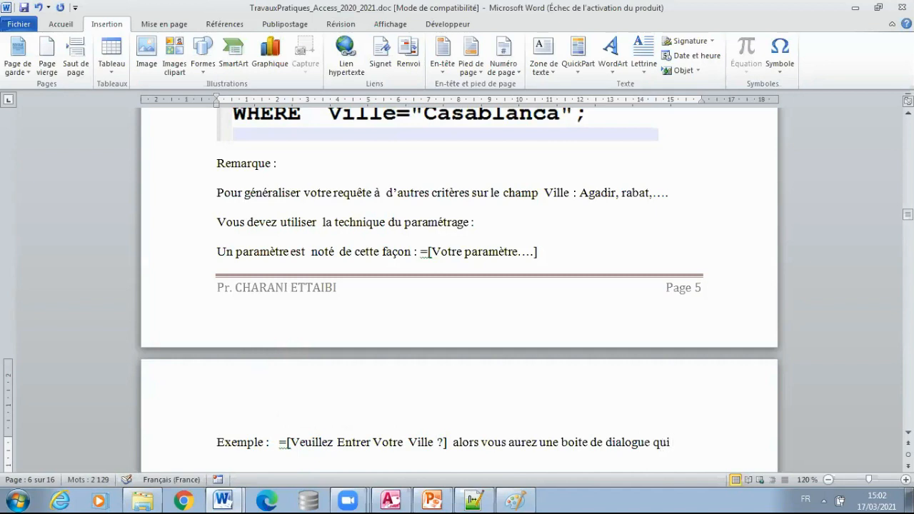
pyautogui.write(" s'affiche")
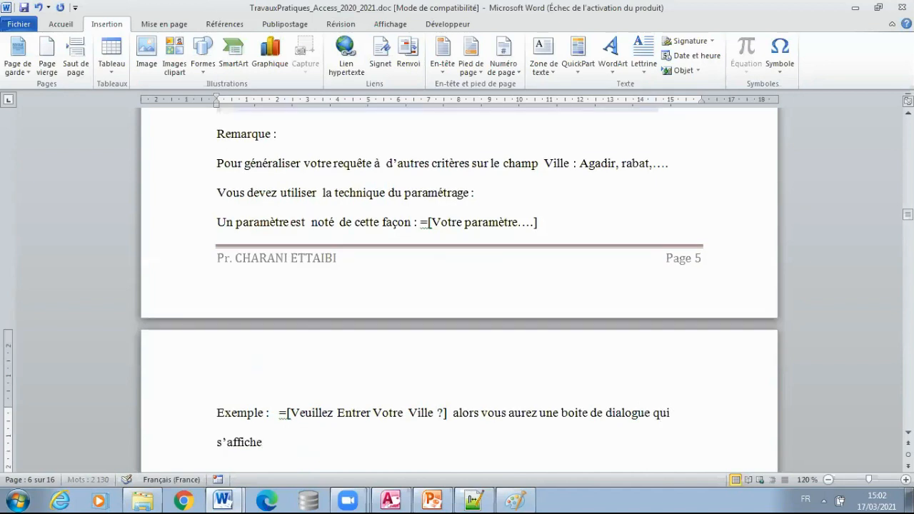
pyautogui.write(' pour saisir la val')
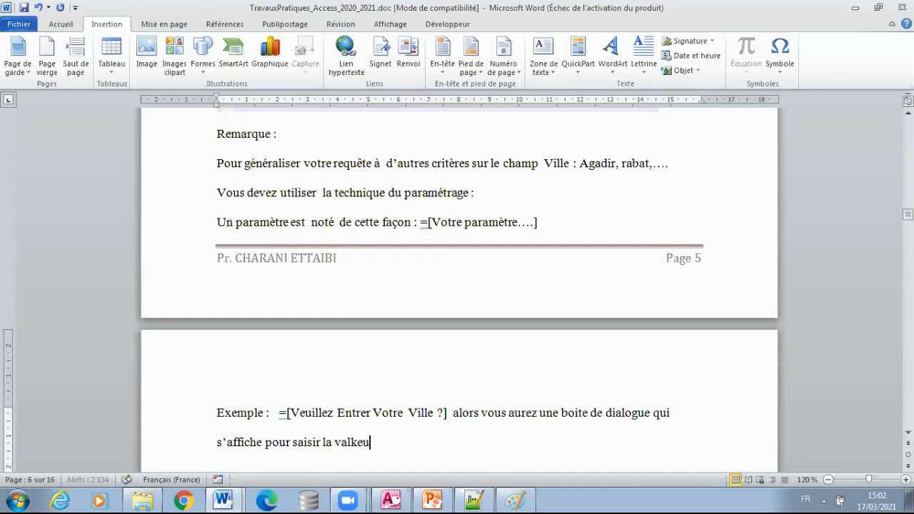
pyautogui.write('eur du para')
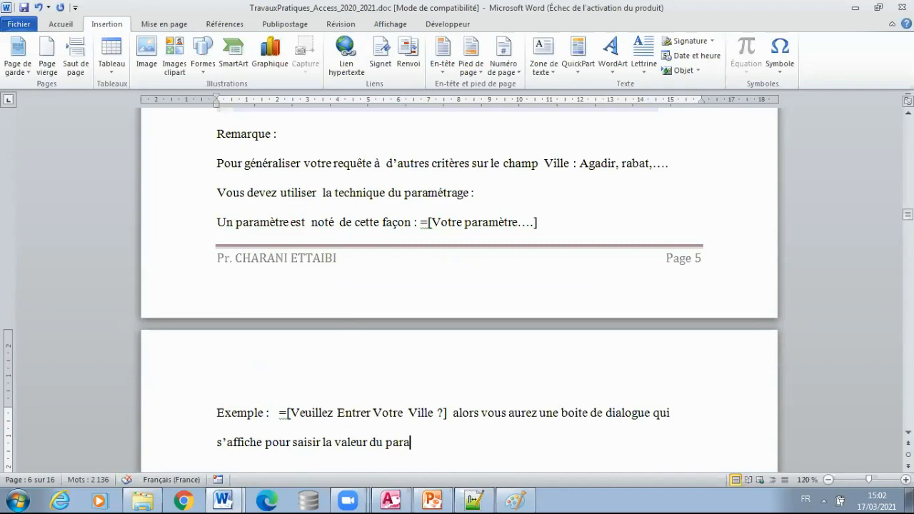
pyautogui.write('mètre.')
# Switch to Access, replace the ville criterion in Requête3 with =[Veuillez Entrer Votre Ville ?], and widen that column
pyautogui.click(391, 500)
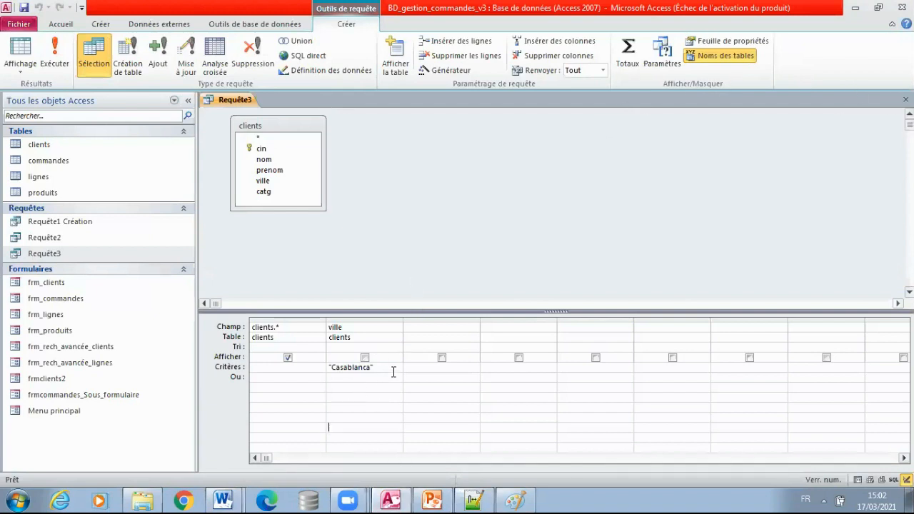
pyautogui.moveTo(392, 369); pyautogui.dragTo(248, 371)
pyautogui.write('[Entrer Votre  Ville ?]')
pyautogui.moveTo(402, 317); pyautogui.dragTo(486, 321)
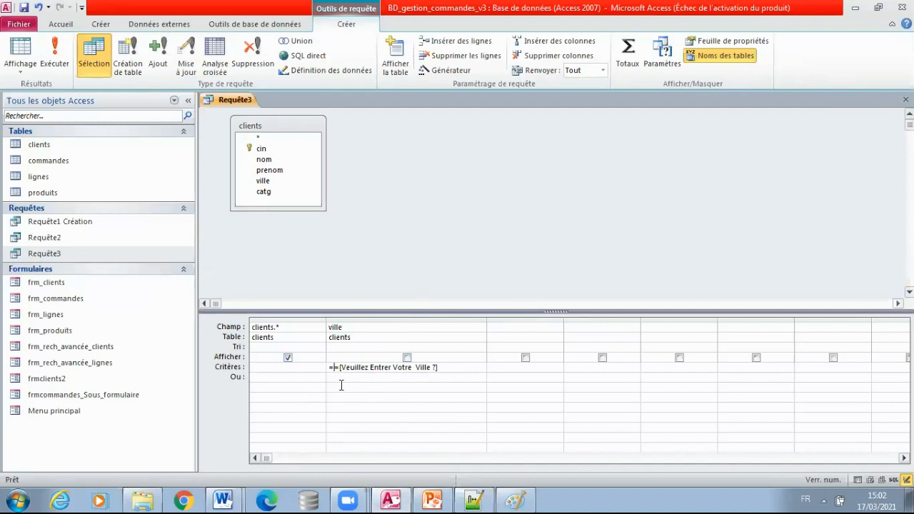
pyautogui.press('BackSpace')
# Run Requête3, place the parameter prompt just above the criteria grid, and paste a screenshot of it into Paint
pyautogui.click(56, 57)
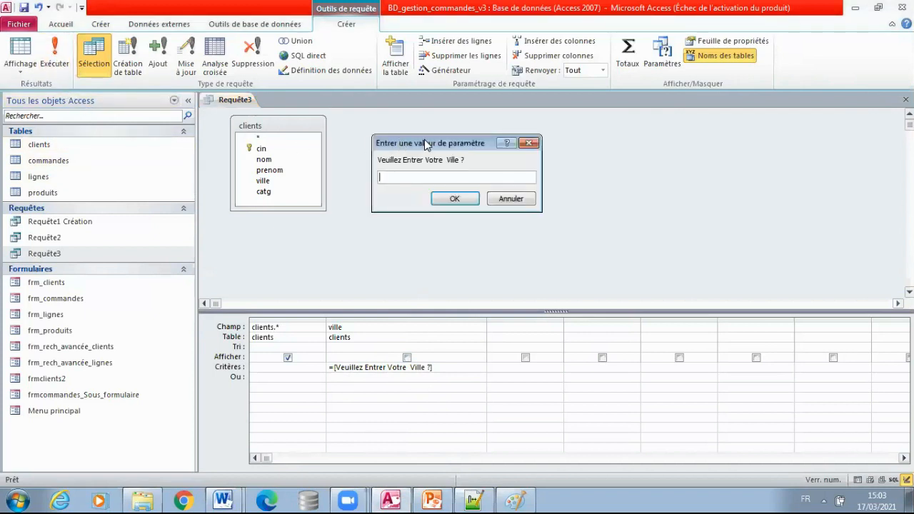
pyautogui.moveTo(426, 145); pyautogui.dragTo(310, 232)
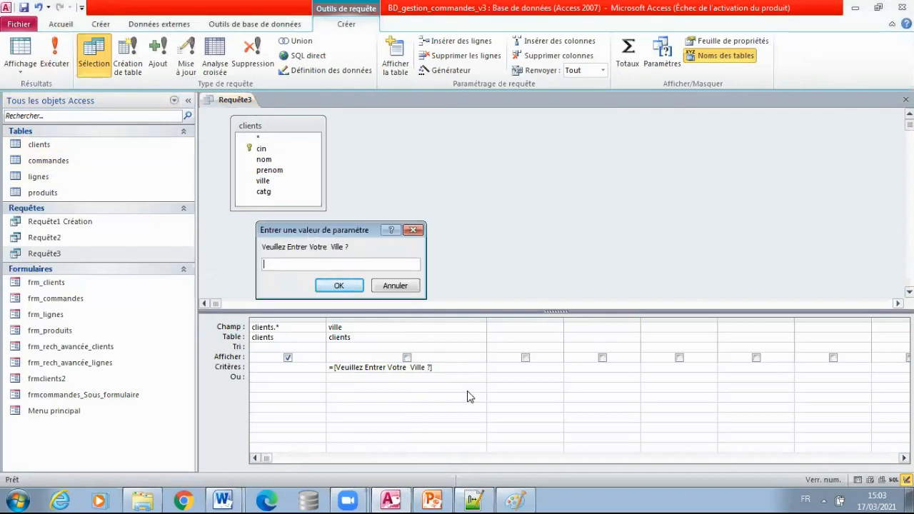
pyautogui.click(515, 500)
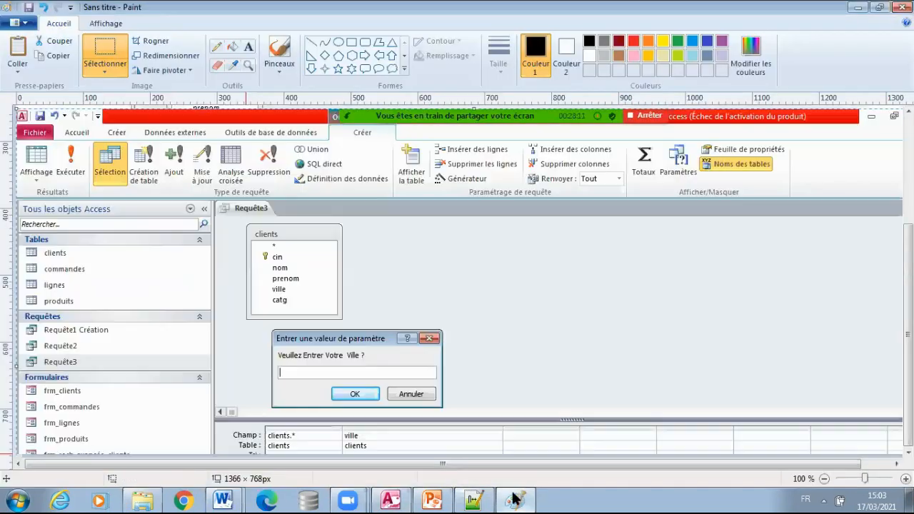
pyautogui.moveTo(228, 321)
pyautogui.mouseDown()
pyautogui.moveTo(175, 272)
pyautogui.moveTo(150, 196)
pyautogui.mouseUp()
# Select and copy a region of about 441 × 259 px around the parameter prompt and the ville criterion
pyautogui.click(120, 52)
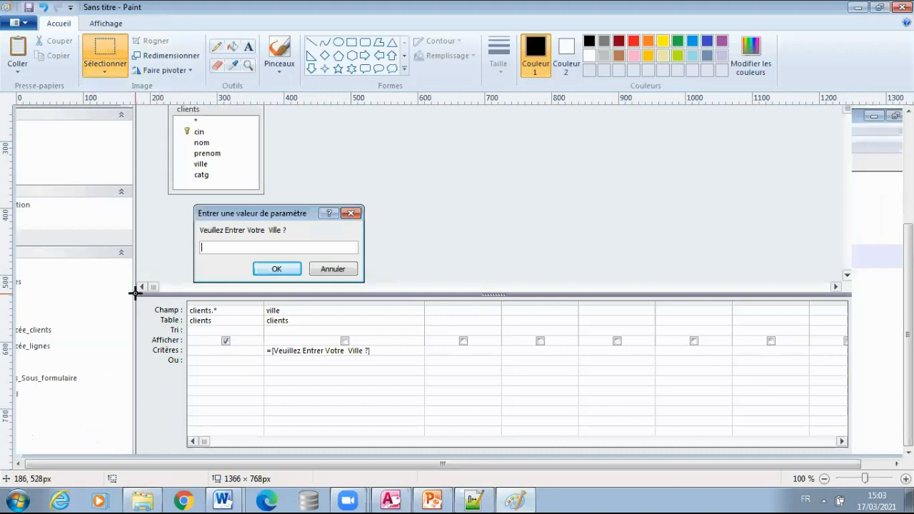
pyautogui.moveTo(139, 295)
pyautogui.mouseDown()
pyautogui.moveTo(358, 342)
pyautogui.moveTo(397, 369)
pyautogui.mouseUp()
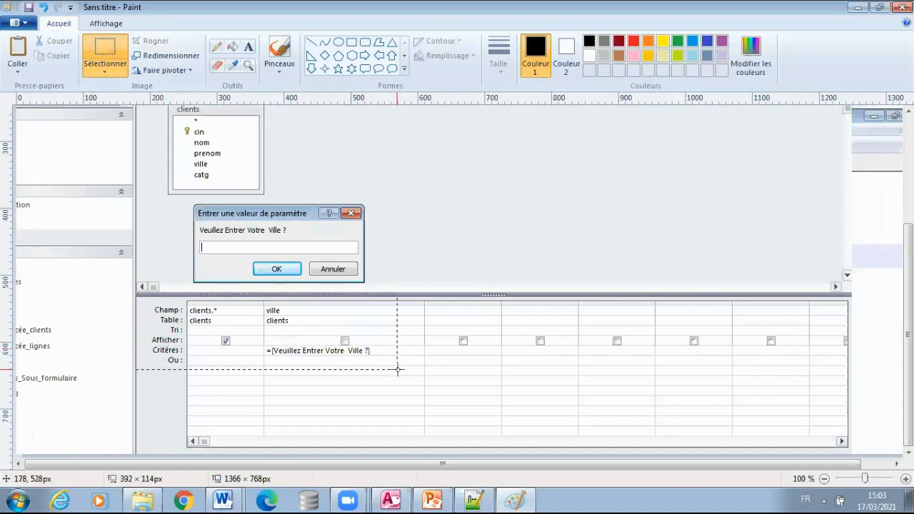
pyautogui.moveTo(398, 370); pyautogui.dragTo(398, 369)
pyautogui.moveTo(132, 199)
pyautogui.mouseDown()
pyautogui.moveTo(250, 217)
pyautogui.moveTo(427, 316)
pyautogui.moveTo(432, 376)
pyautogui.moveTo(426, 370)
pyautogui.mouseUp()
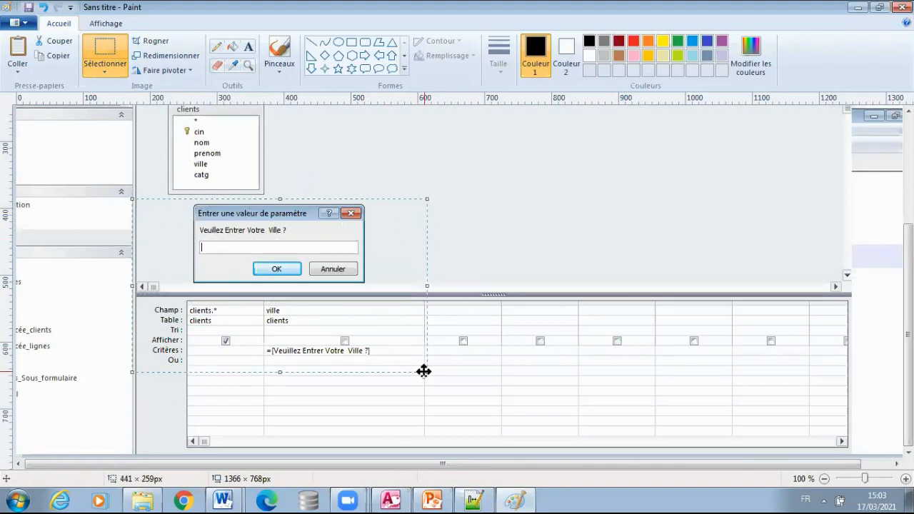
# Switch to TravauxPratiques_Access_2020_2021.doc in Word, add the line "Mode Création :" below the example, and paste the copied screenshot under it
pyautogui.click(225, 499)
pyautogui.click(185, 471)
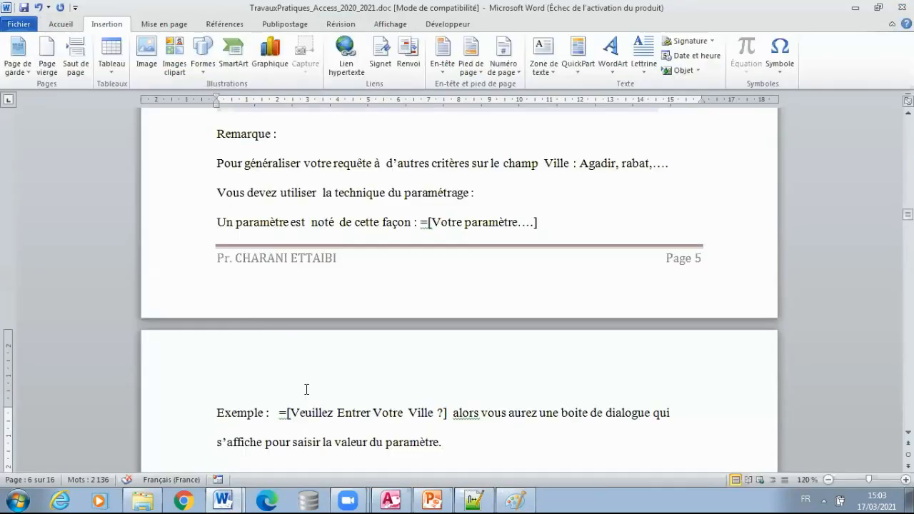
pyautogui.scroll(-2, 307, 390)
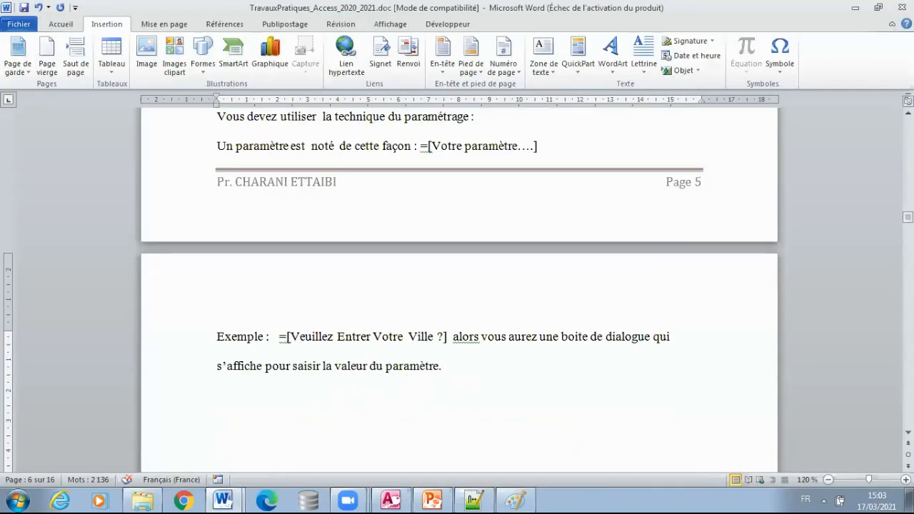
pyautogui.press('Return')
pyautogui.write('Mode Création')
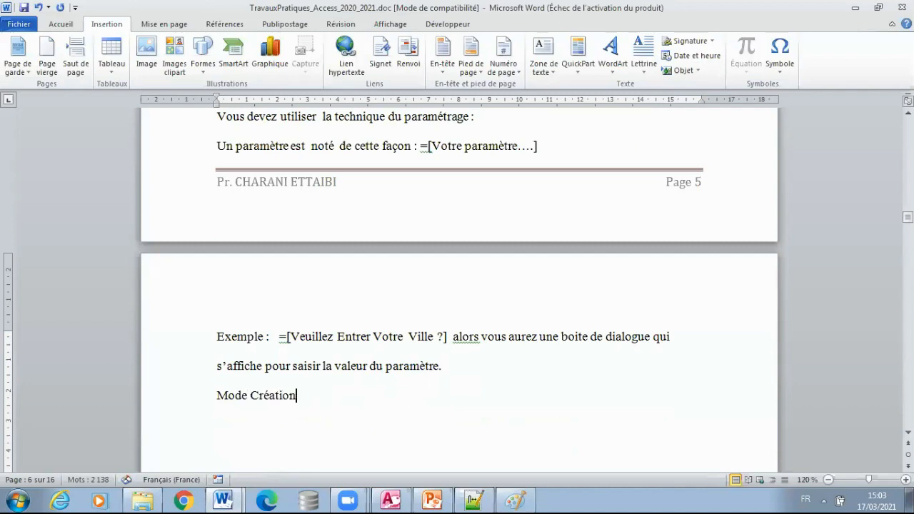
pyautogui.write(' :')
pyautogui.press('Return')
pyautogui.press('BackSpace')
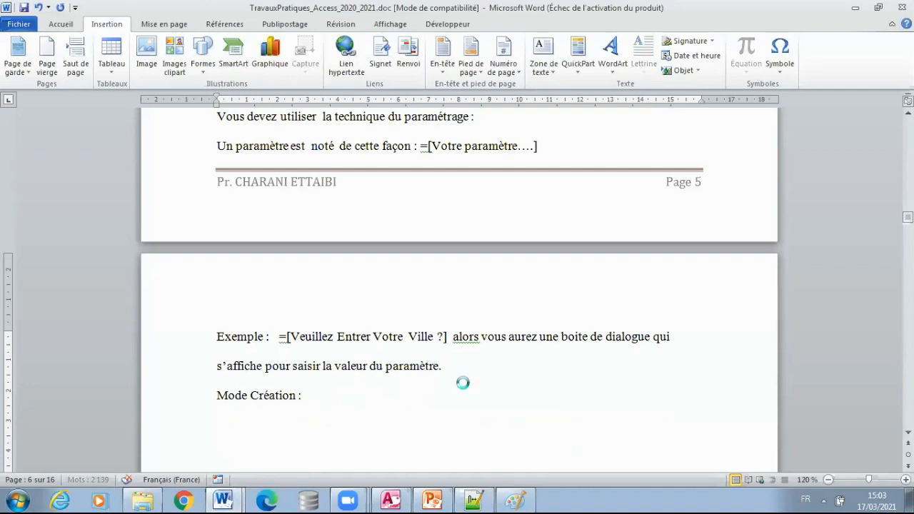
pyautogui.hotkey('ctrl', 'v')
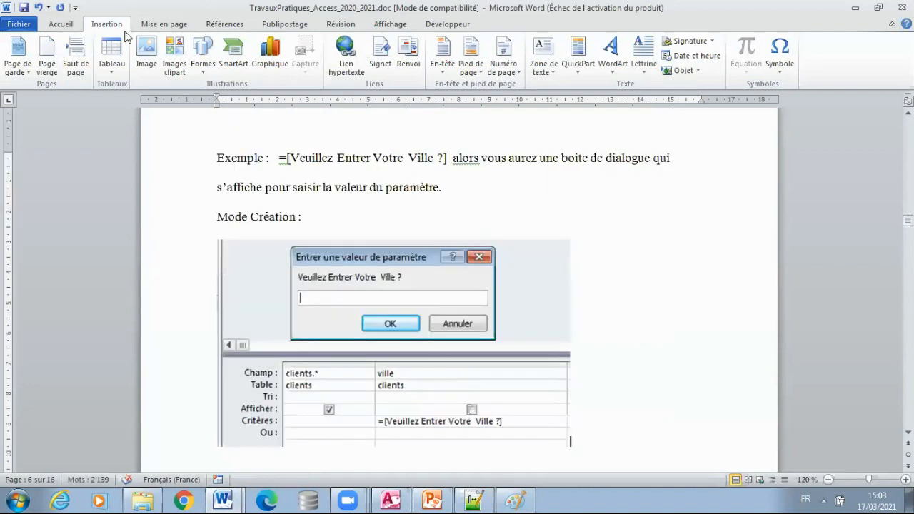
# Draw an arrow about 3.9 cm high and 3.4 cm wide from the prompt's entry box to the ville criterion, and start a paragraph below the screenshot
pyautogui.click(205, 72)
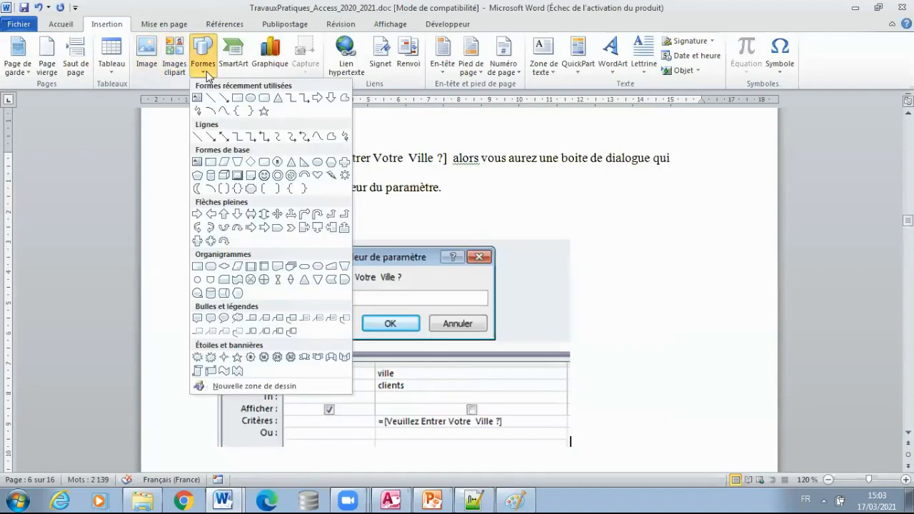
pyautogui.click(224, 98)
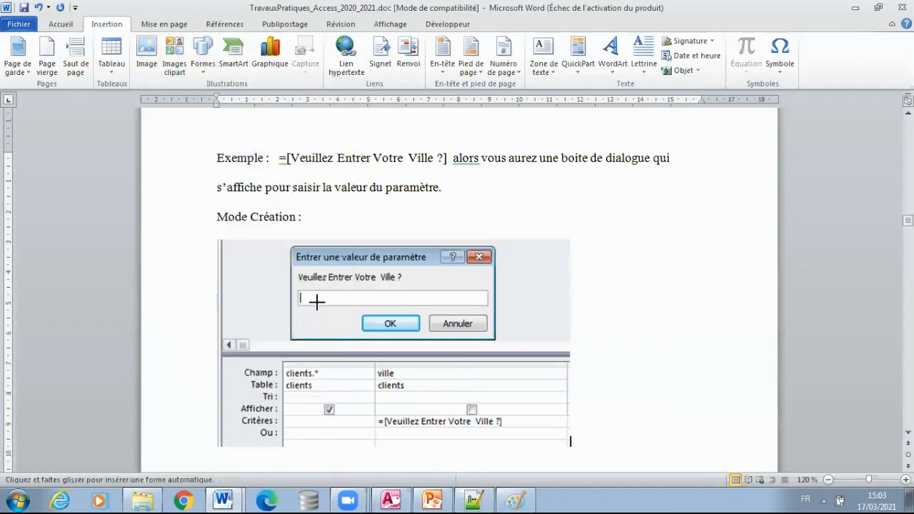
pyautogui.moveTo(315, 300)
pyautogui.mouseDown()
pyautogui.moveTo(400, 377)
pyautogui.moveTo(418, 417)
pyautogui.mouseUp()
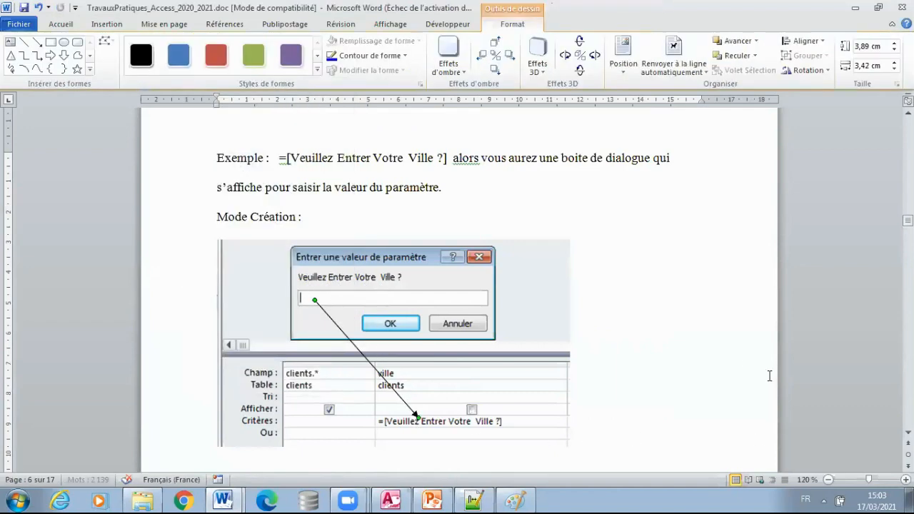
pyautogui.click(662, 353)
pyautogui.press('Return')
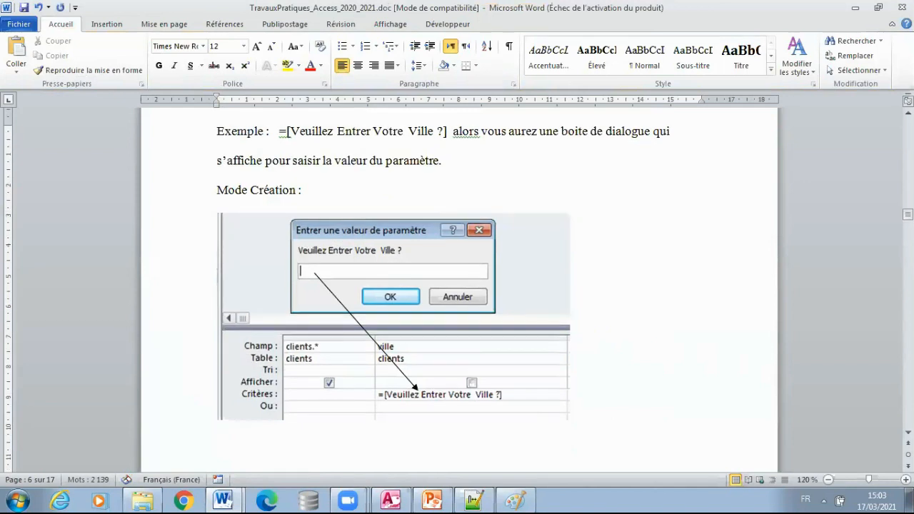
# Switch to Notepad++, replace "Casablanca"; in the WHERE clause with [Veuillez Entrer Votre Ville?]; and start a new line
pyautogui.click(473, 500)
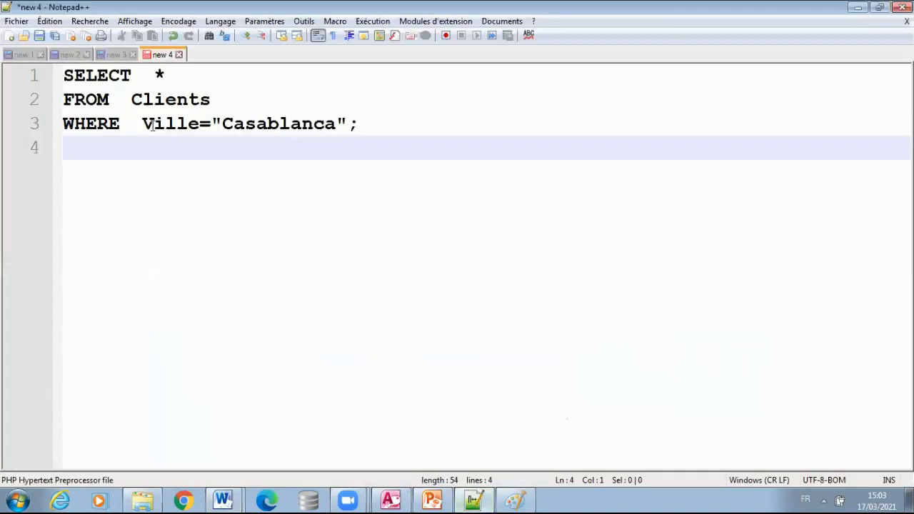
pyautogui.moveTo(215, 123); pyautogui.dragTo(377, 122)
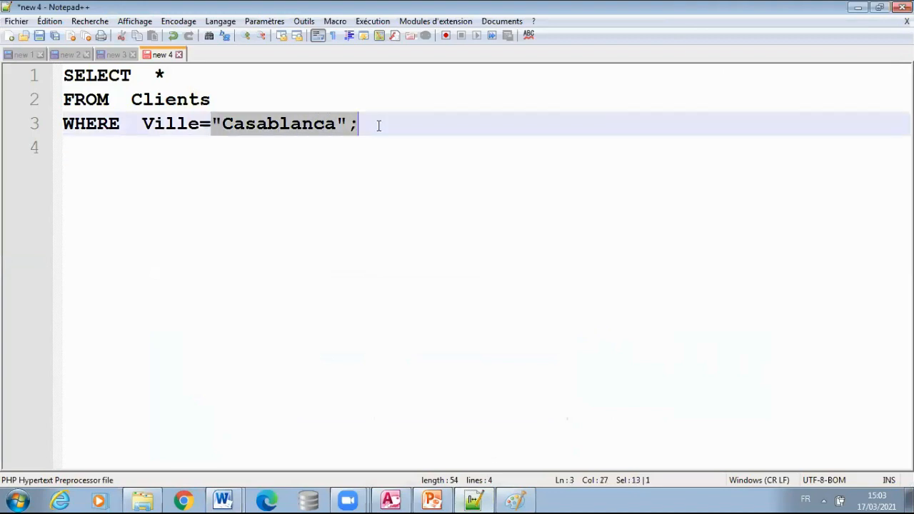
pyautogui.press('Delete')
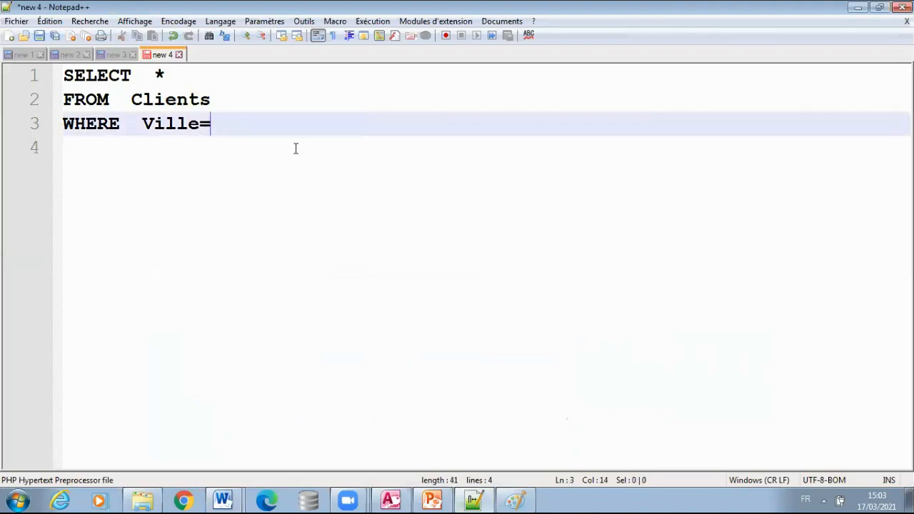
pyautogui.write('[V')
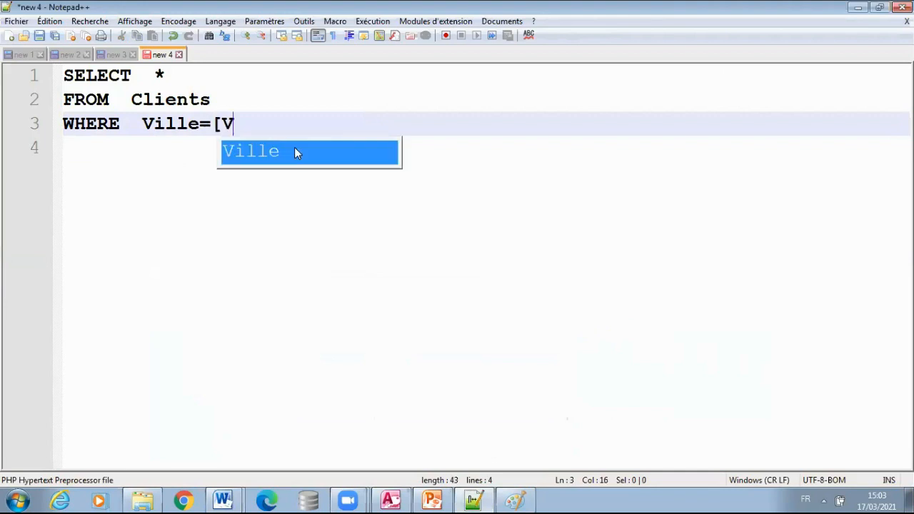
pyautogui.write('euillez ')
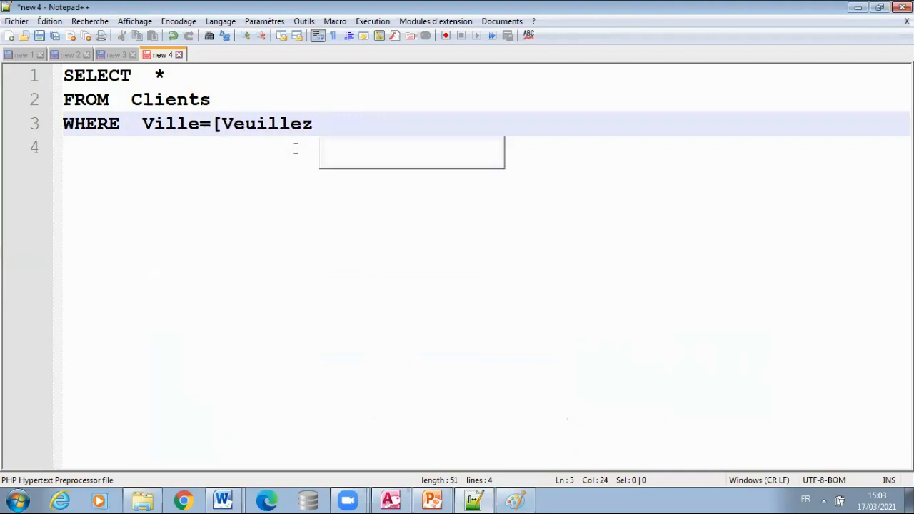
pyautogui.write('Entt')
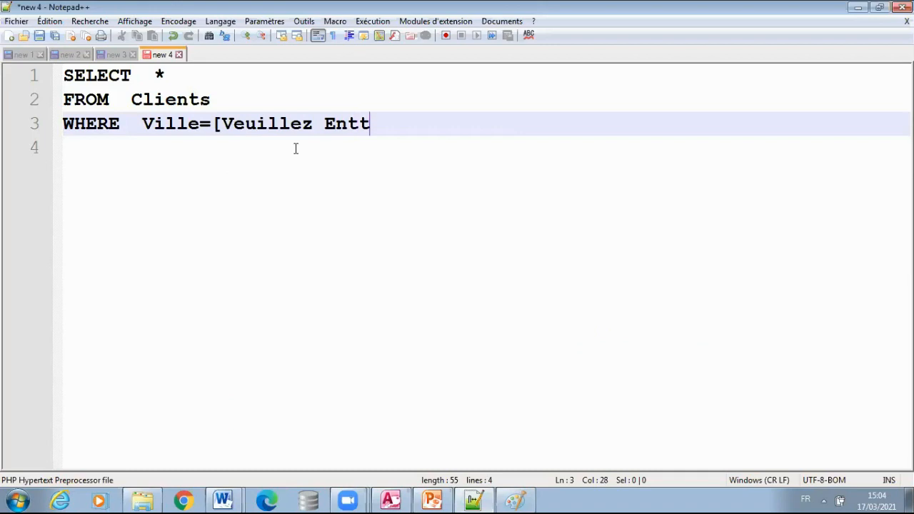
pyautogui.press('BackSpace')
pyautogui.write('rer  Votre ')
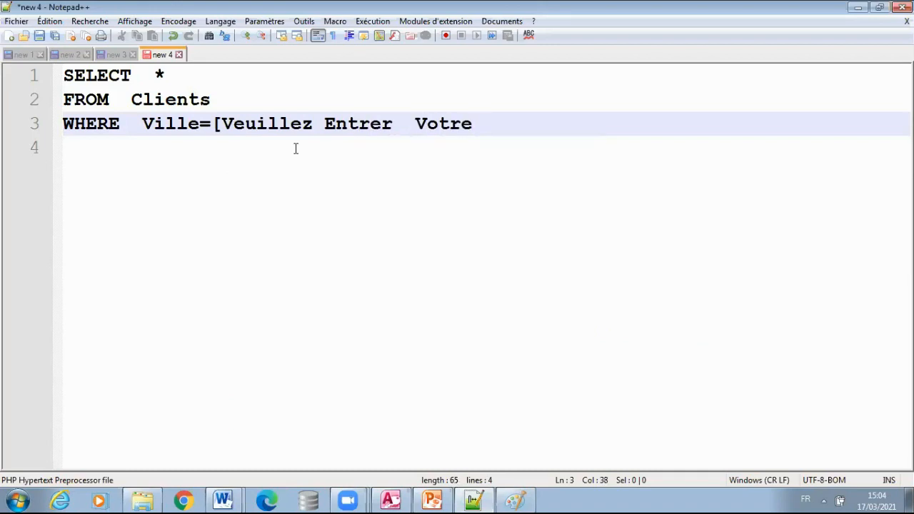
pyautogui.write('Ville')
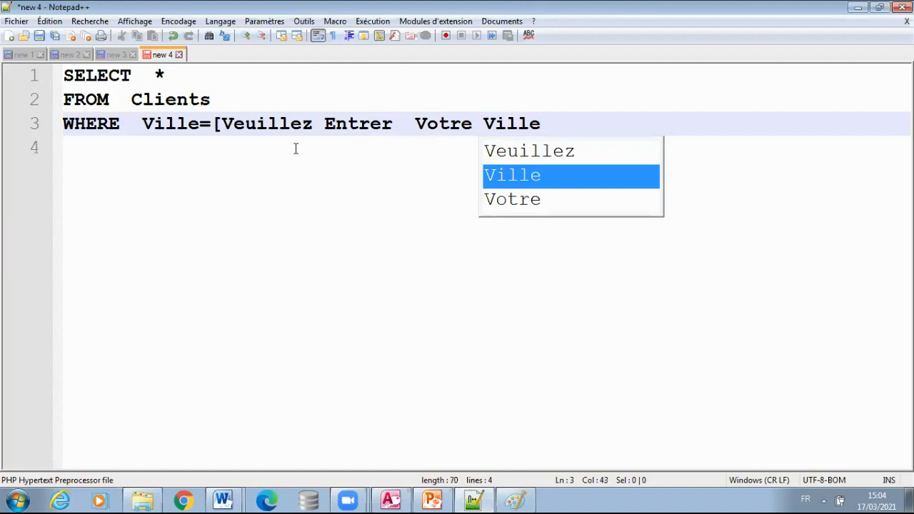
pyautogui.write('?]')
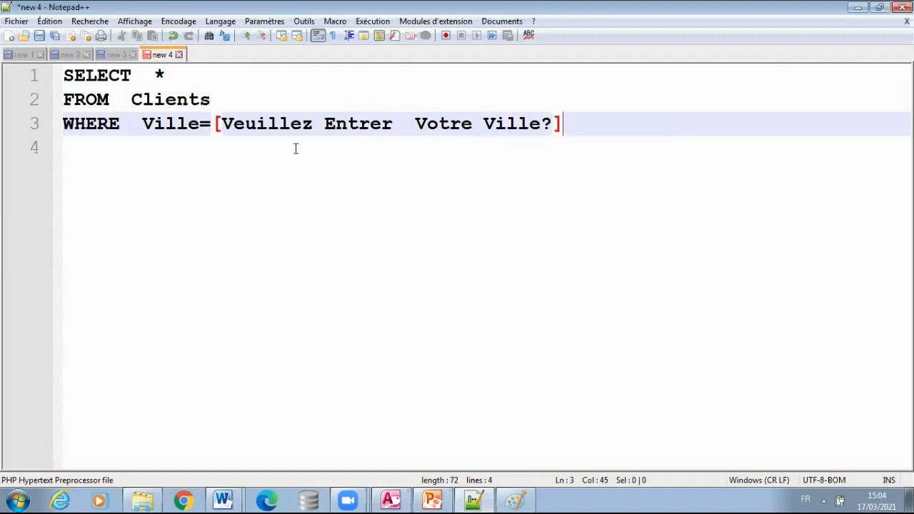
pyautogui.write(';')
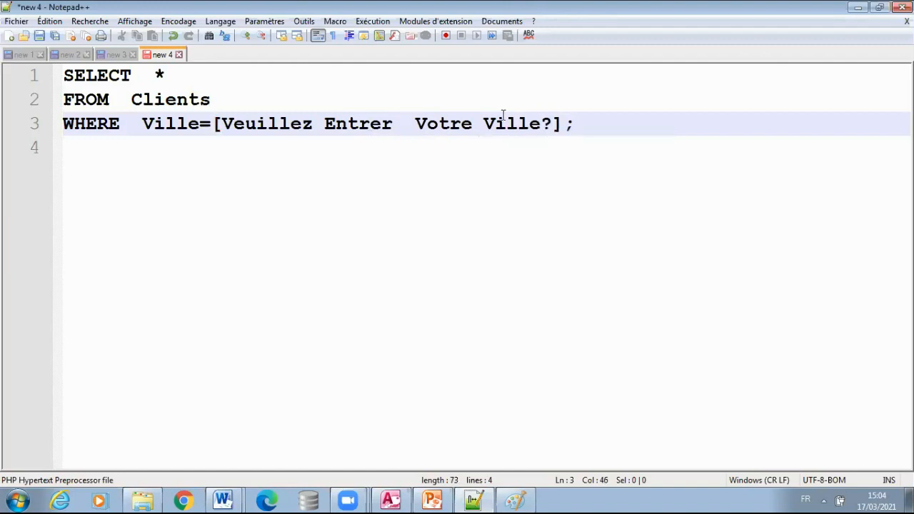
pyautogui.press('Return')
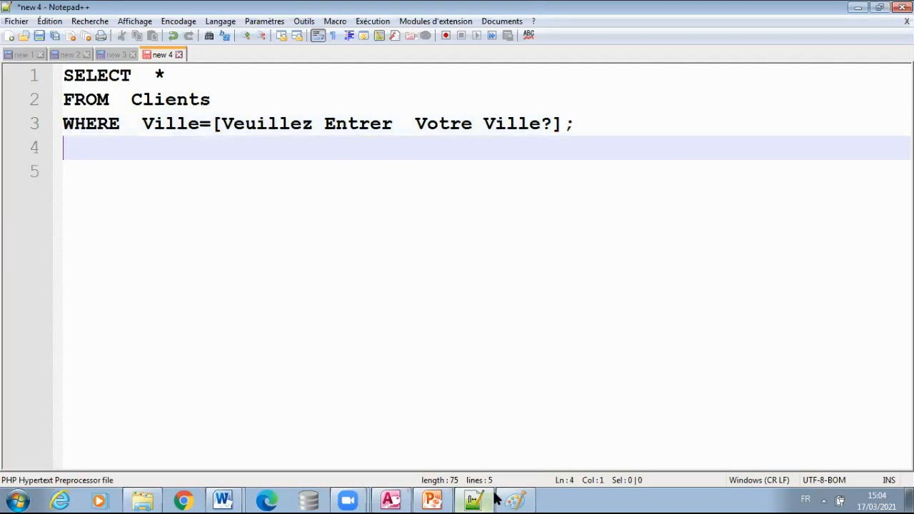
# Paste a screenshot of the SQL text into Paint, and select and copy a region of about 811 × 123 px around the query
pyautogui.click(515, 499)
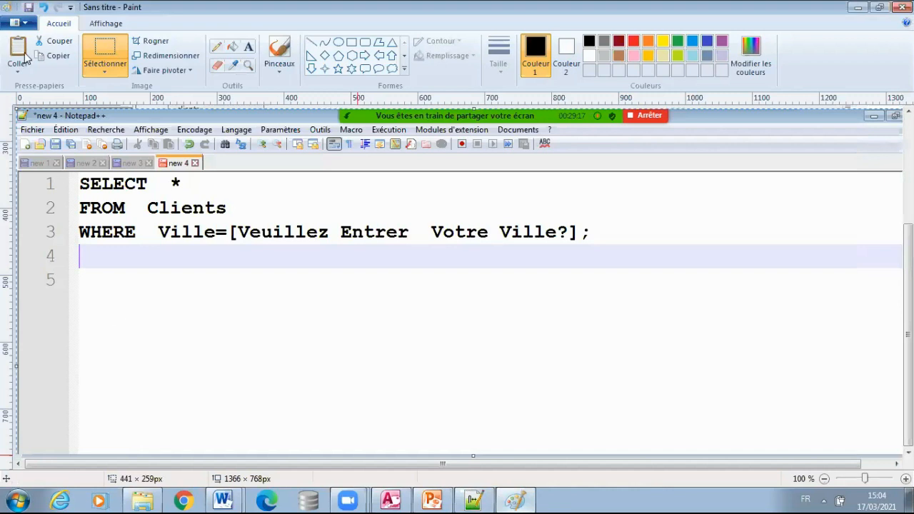
pyautogui.click(105, 51)
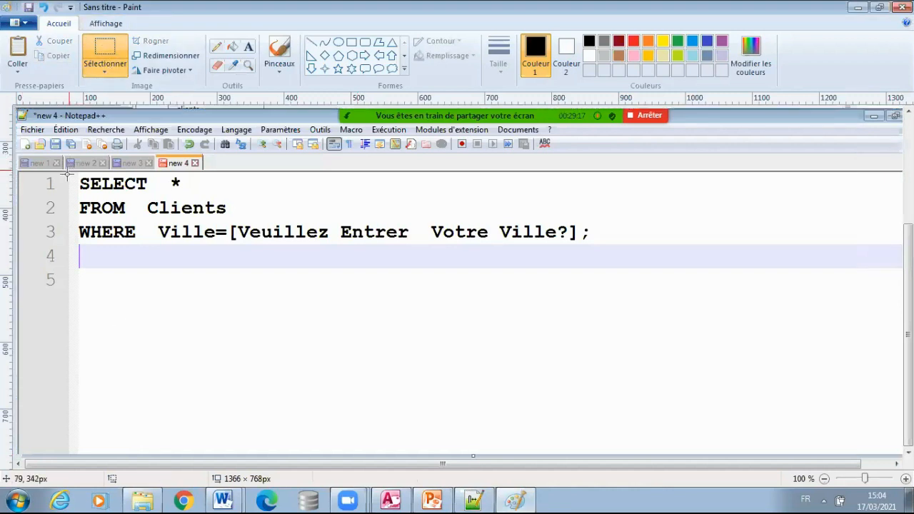
pyautogui.moveTo(68, 172)
pyautogui.mouseDown()
pyautogui.moveTo(524, 262)
pyautogui.moveTo(609, 253)
pyautogui.mouseUp()
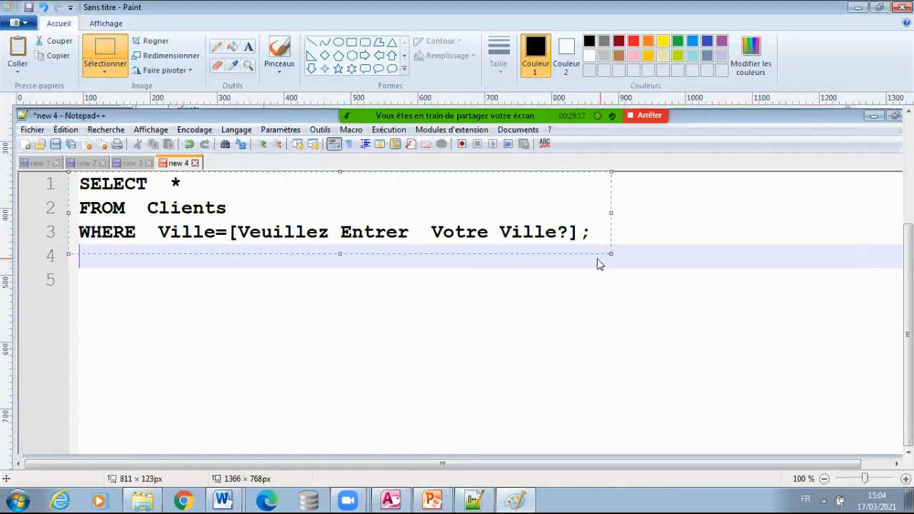
# Back in the Word practical-work document, paste the SQL screenshot below the design-view picture and label it "Mode SQL :" above
pyautogui.moveTo(225, 498)
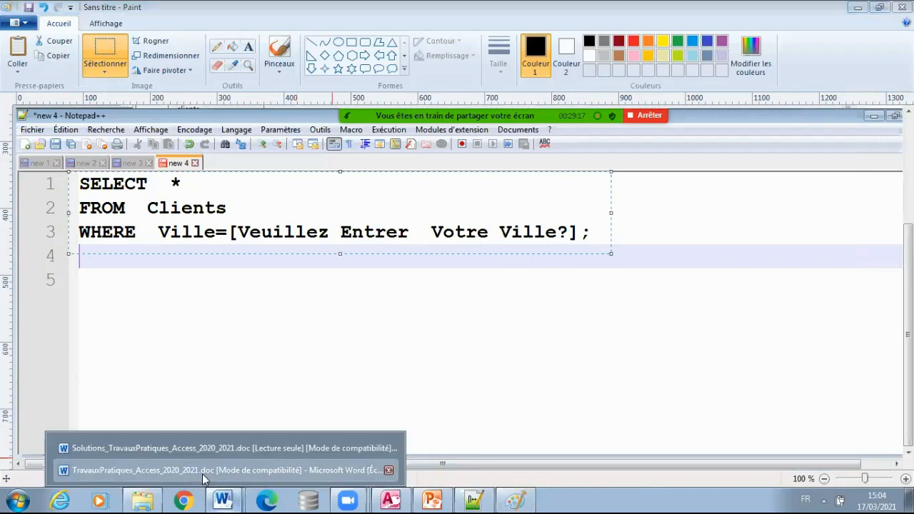
pyautogui.click(202, 472)
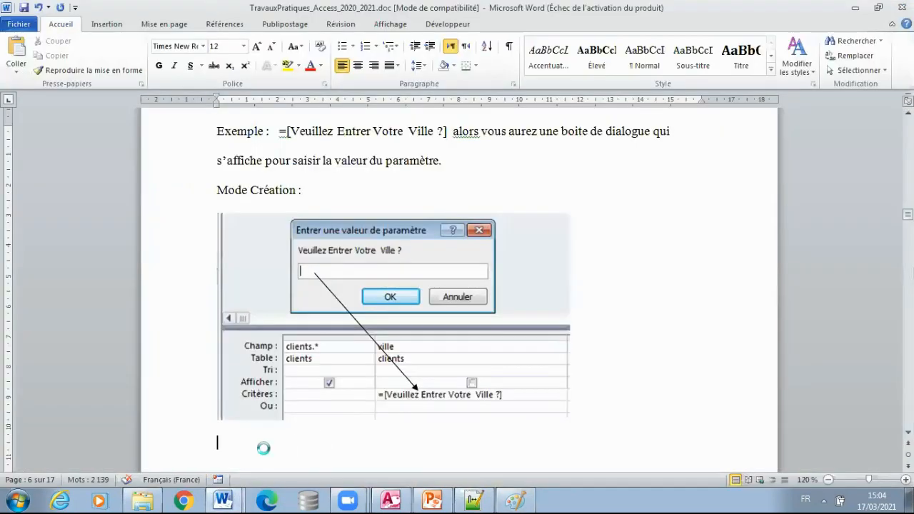
pyautogui.hotkey('ctrl', 'v')
pyautogui.press('Return')
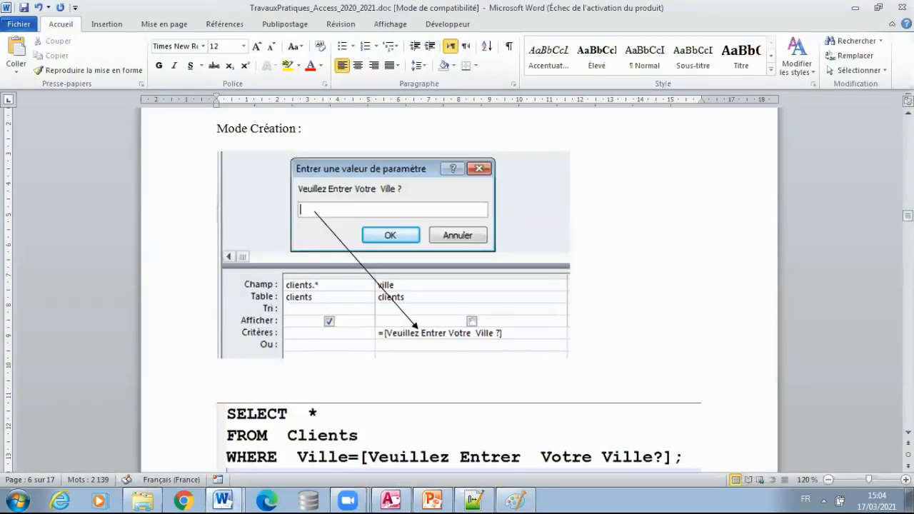
pyautogui.write('Mode SQLK')
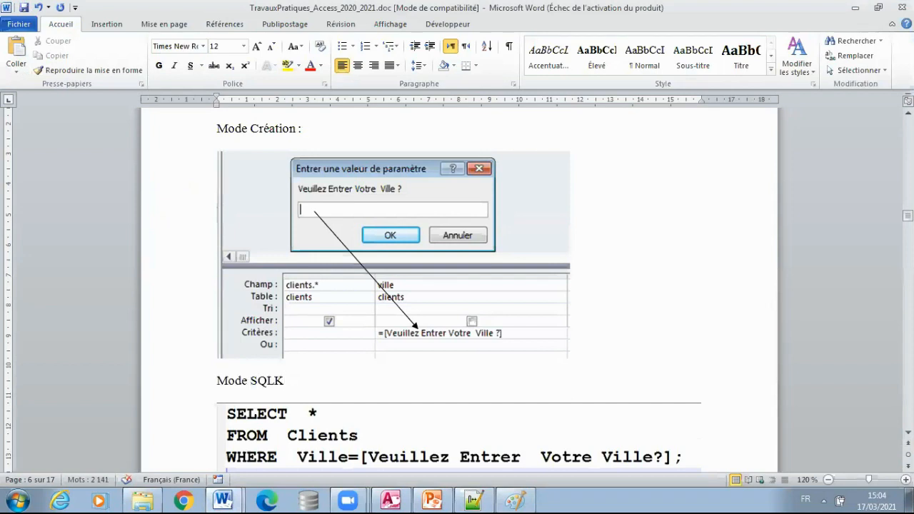
pyautogui.press('BackSpace')
pyautogui.write(':')
# Draw a second arrow from the prompt's entry box to the bracketed parameter in the SQL screenshot's WHERE line
pyautogui.click(108, 25)
pyautogui.click(201, 61)
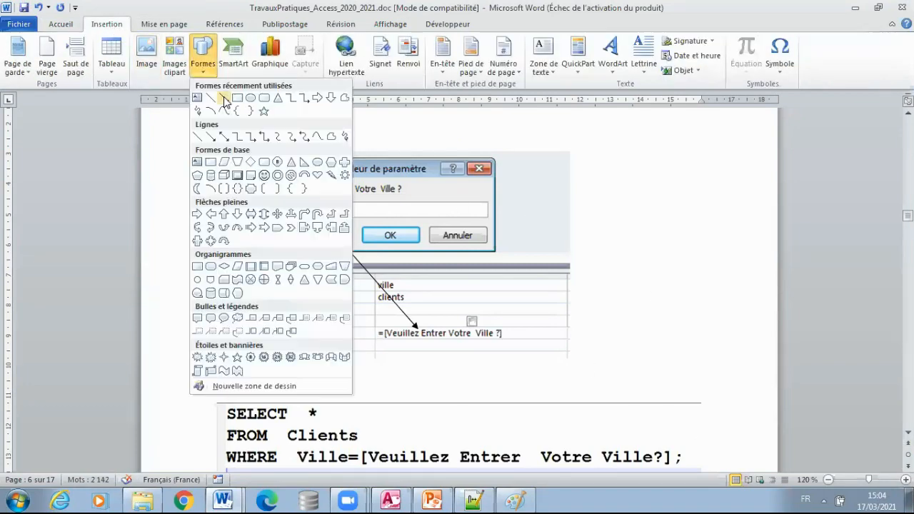
pyautogui.click(305, 199)
pyautogui.moveTo(304, 212)
pyautogui.mouseDown()
pyautogui.moveTo(425, 433)
pyautogui.moveTo(464, 451)
pyautogui.mouseUp()
pyautogui.click(855, 362)
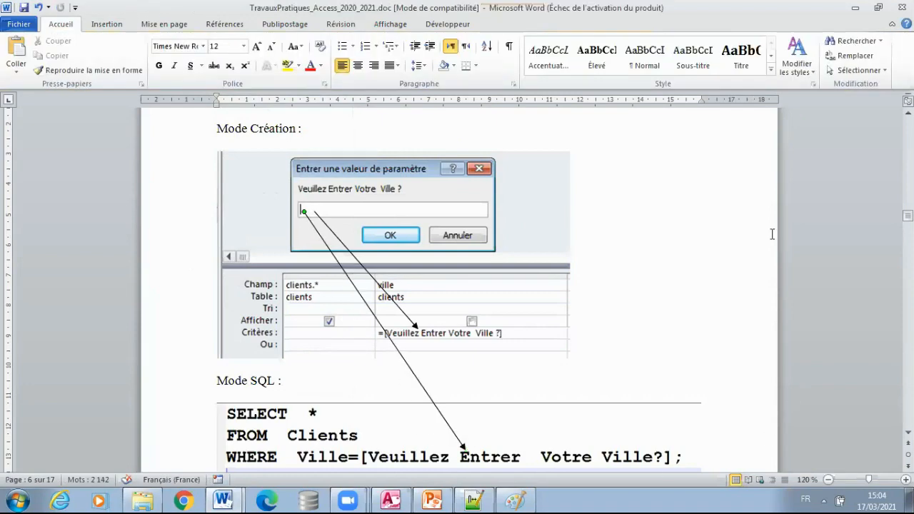
# Delete the blank lines between the SQL screenshot and question 4
pyautogui.scroll(-1, 788, 222)
pyautogui.scroll(-3, 788, 237)
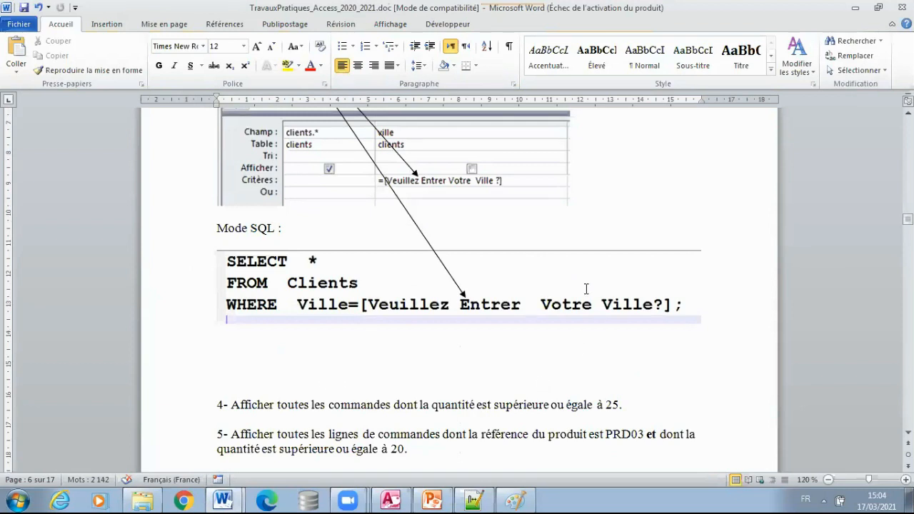
pyautogui.press('Delete')
pyautogui.press('Delete')
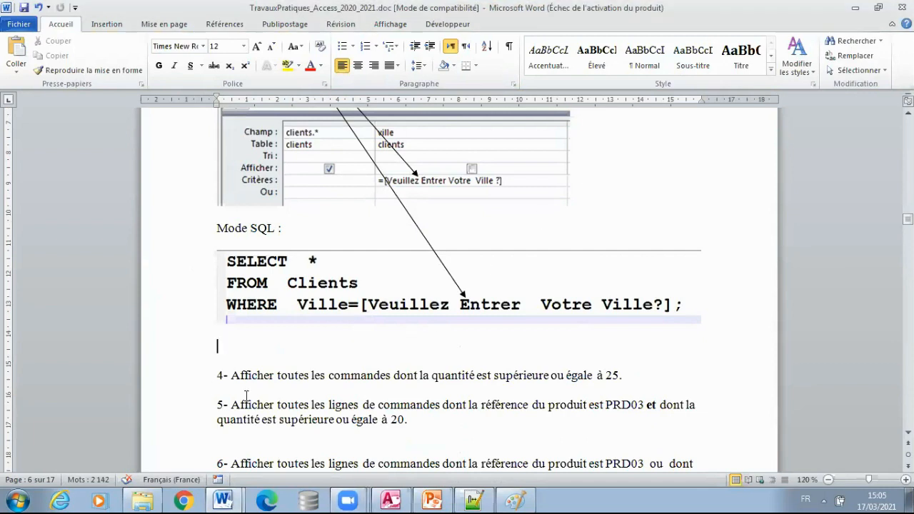
pyautogui.click(263, 344)
pyautogui.press('Delete')
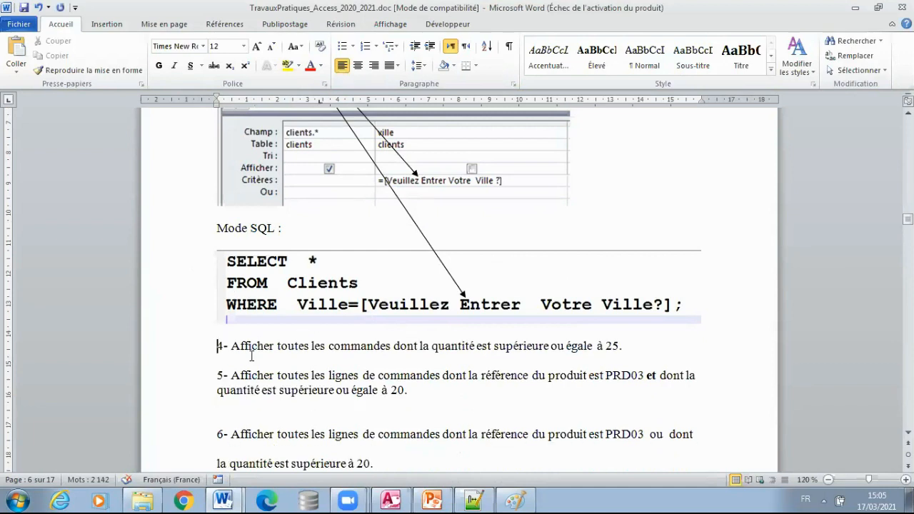
# Add an empty line after question 4 and select the question's line
pyautogui.click(248, 362)
pyautogui.click(674, 352)
pyautogui.press('Return')
pyautogui.click(152, 346)
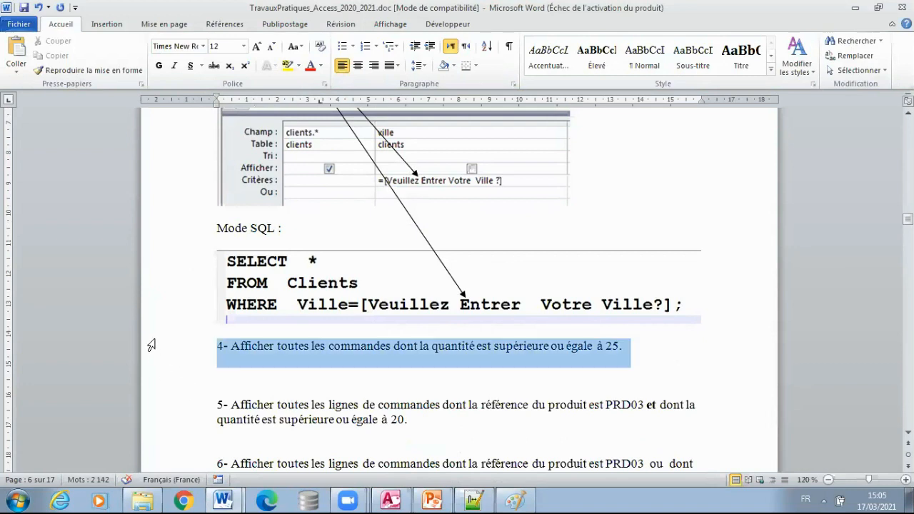
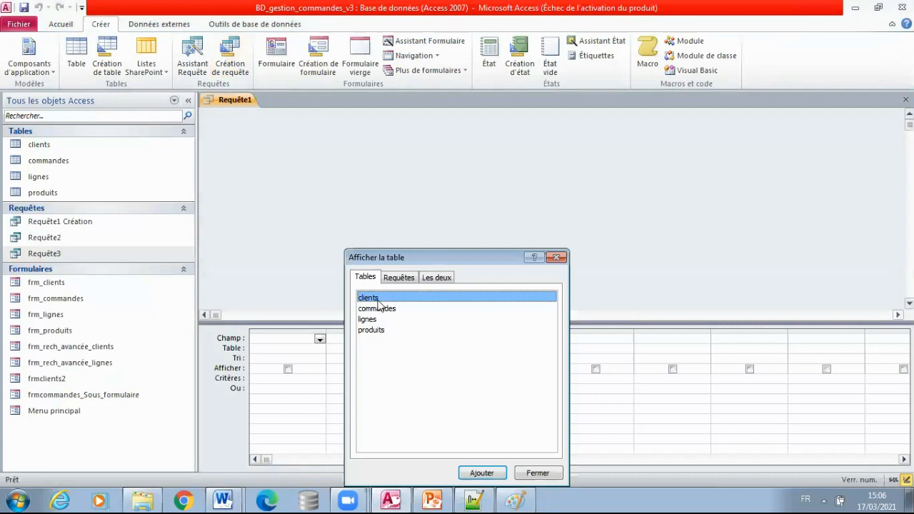
# Add the lignes table to the new query and close the table list
pyautogui.click(376, 321)
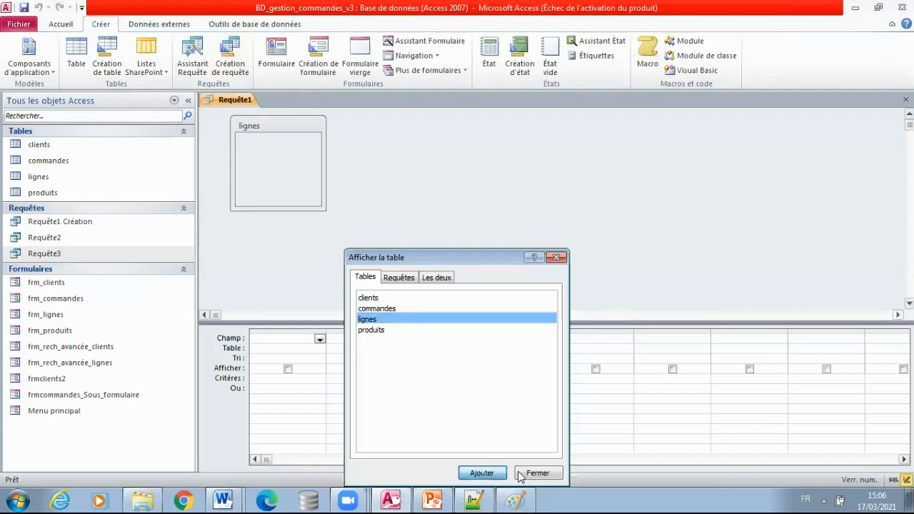
pyautogui.click(480, 472)
pyautogui.click(536, 473)
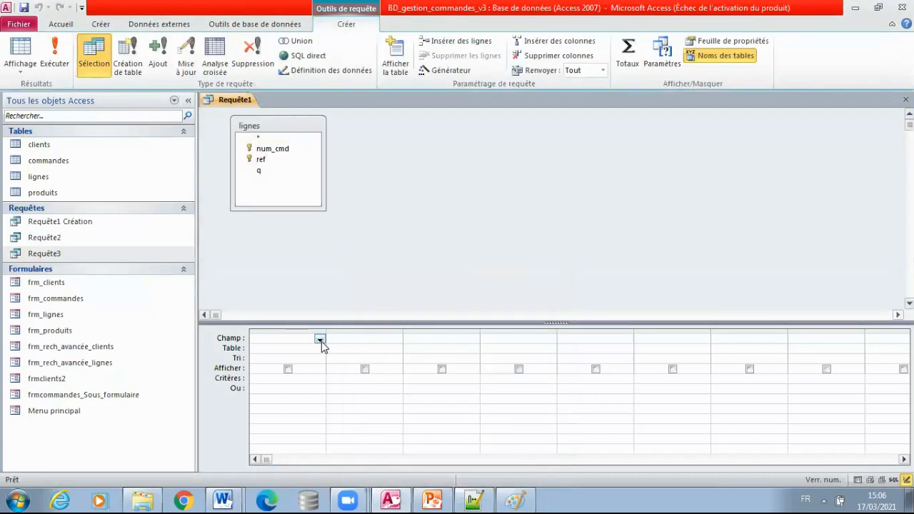
# Add lignes.* and q as query fields, with q hidden from the output
pyautogui.click(320, 340)
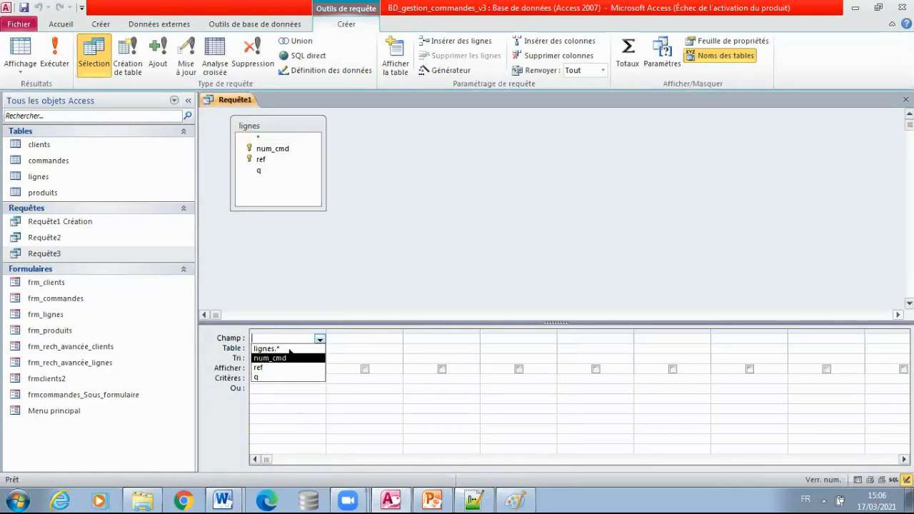
pyautogui.click(309, 349)
pyautogui.click(369, 339)
pyautogui.click(397, 338)
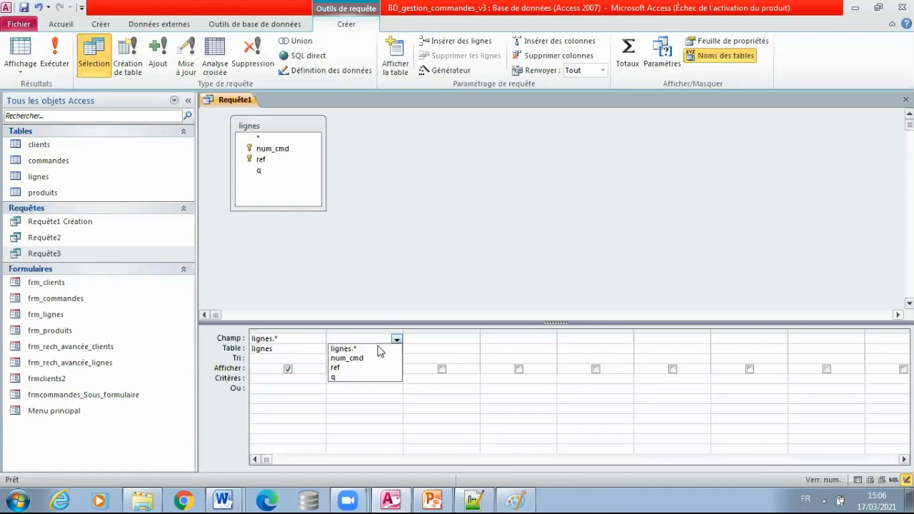
pyautogui.click(350, 377)
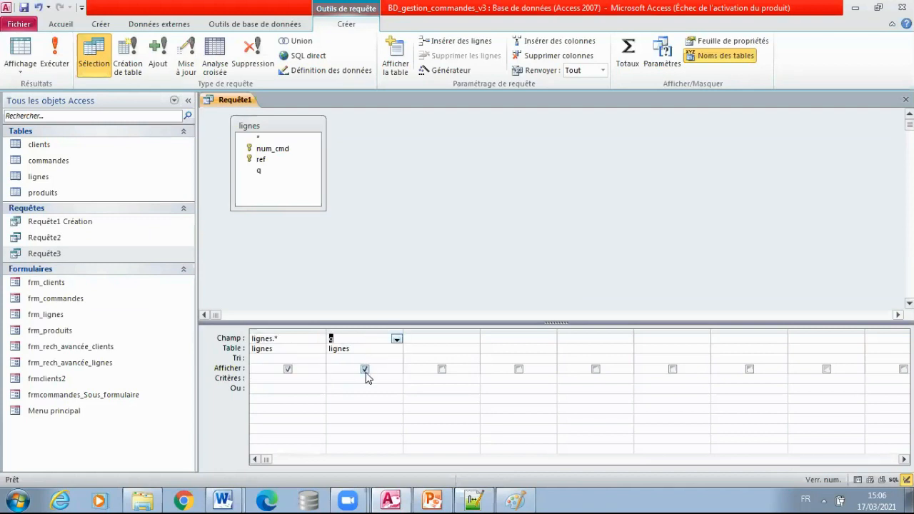
pyautogui.click(365, 370)
# Enter the criterion >=25 for field q, checking the wording of question 4 in the Word document
pyautogui.click(344, 380)
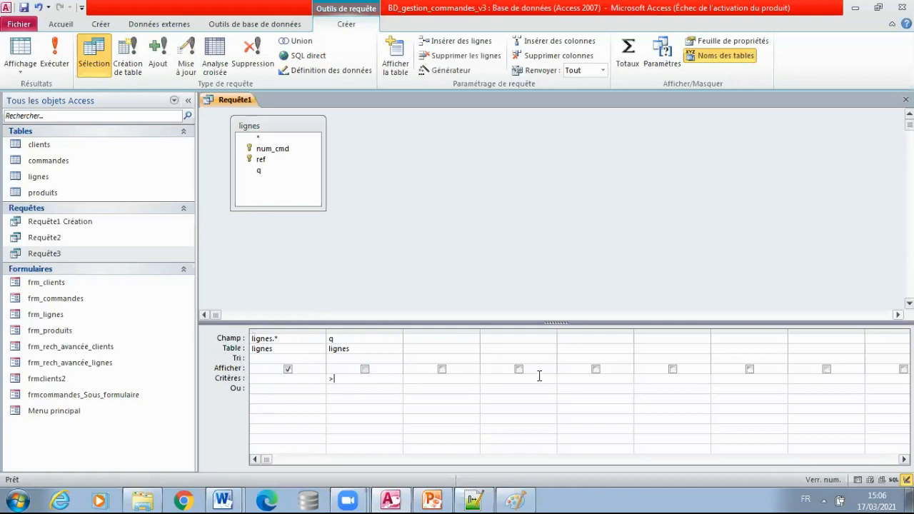
pyautogui.click(227, 499)
pyautogui.click(237, 471)
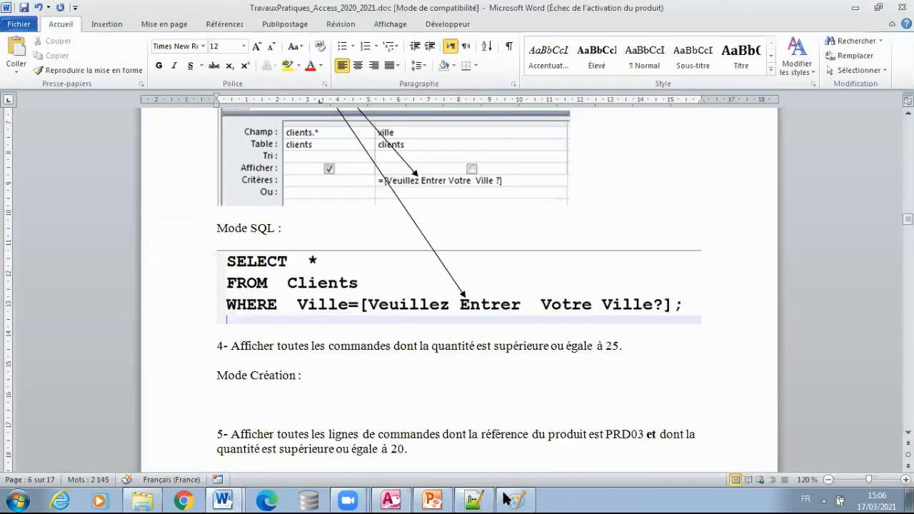
pyautogui.click(396, 500)
pyautogui.click(346, 380)
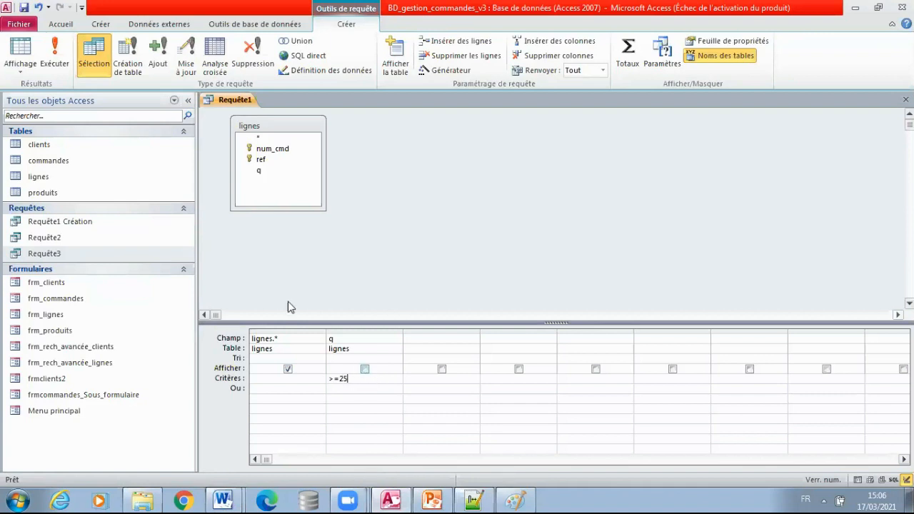
# Run the query to view the matching order lines and return to design view
pyautogui.click(59, 67)
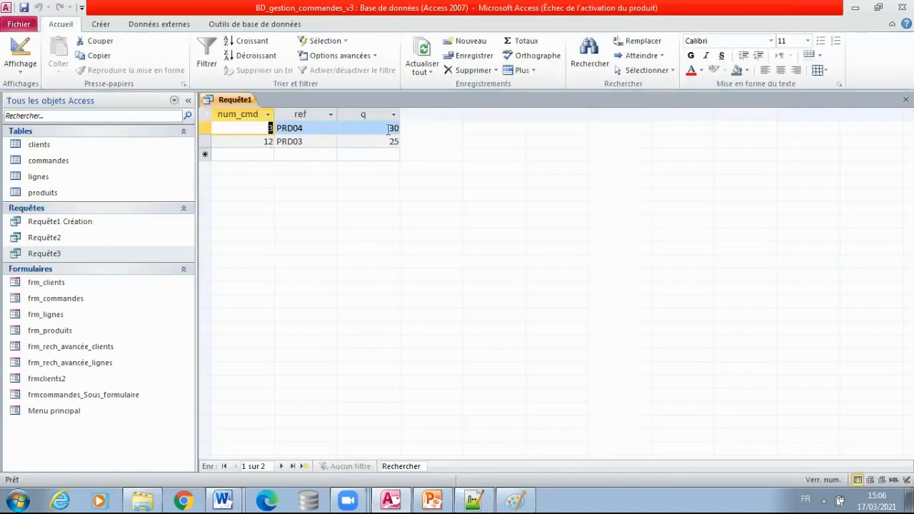
pyautogui.rightClick(232, 101)
pyautogui.click(295, 157)
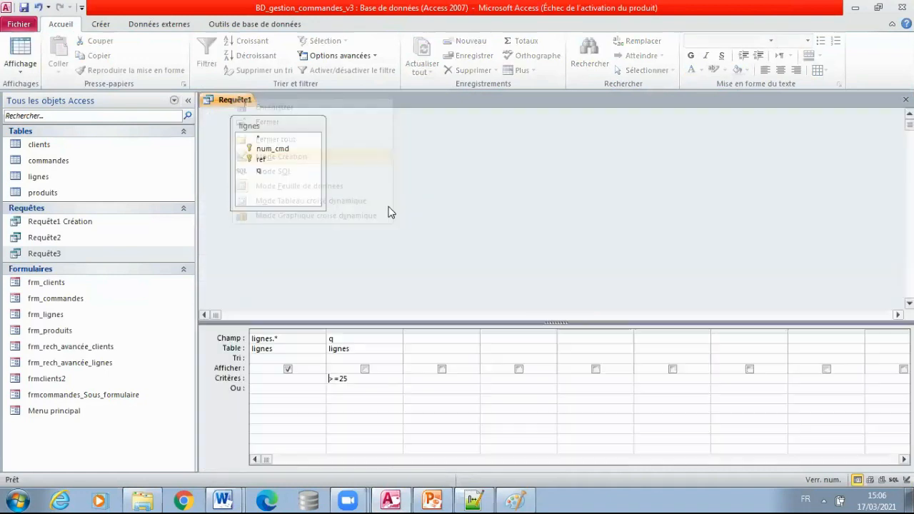
# Replace 25 in the q criterion with the parameter [Veuillez Saisir la qte >= à] and widen the column to fit
pyautogui.doubleClick(351, 379)
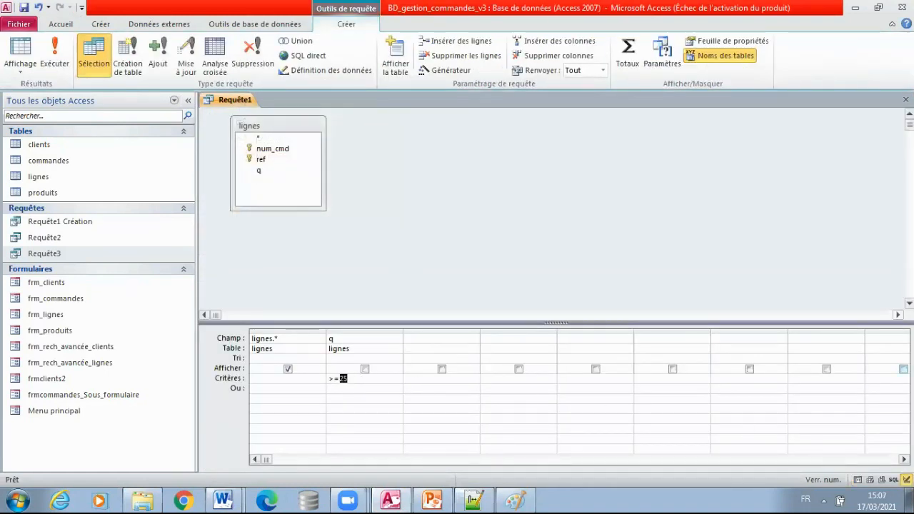
pyautogui.press('BackSpace')
pyautogui.write('[Veuillez Saisir la q')
pyautogui.write('te >=')
pyautogui.click(385, 405)
pyautogui.doubleClick(403, 330)
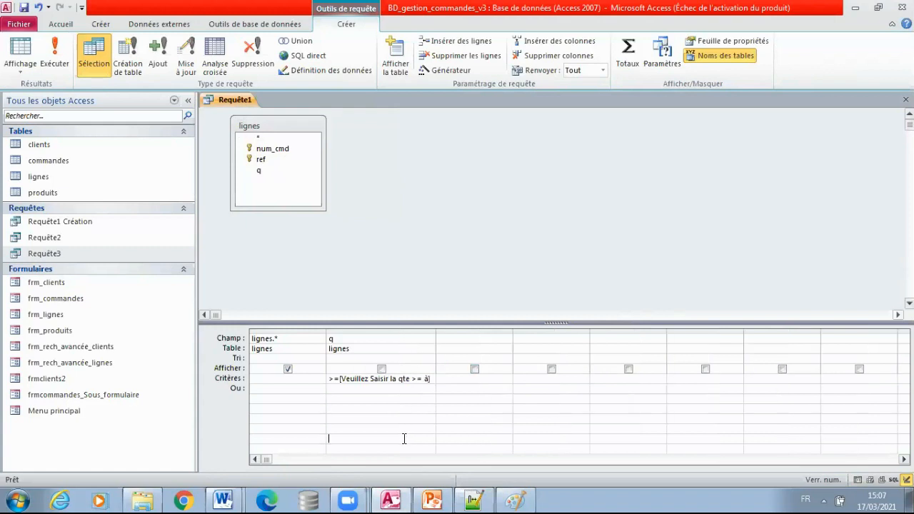
# Capture the query's parameter prompt, placed just above the design grid, into Paint and select the prompt-and-grid area, about 392 × 258 px
pyautogui.click(56, 63)
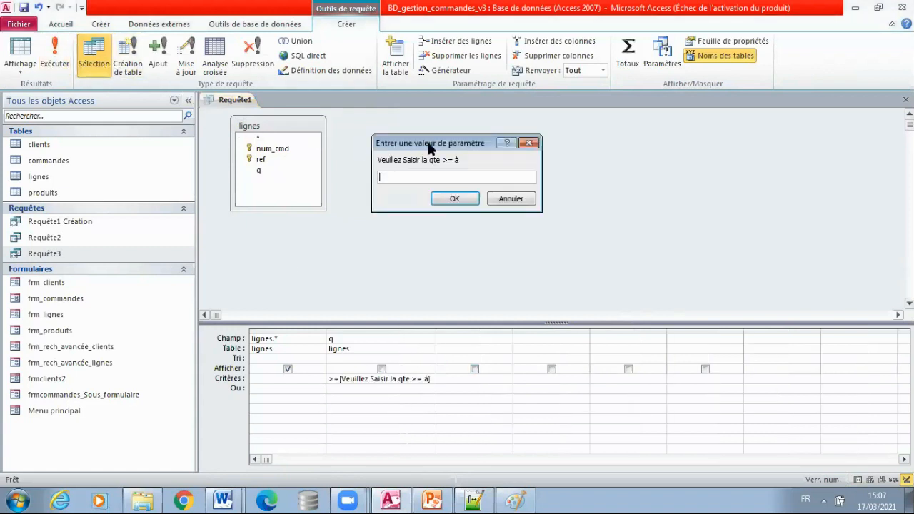
pyautogui.moveTo(432, 147); pyautogui.dragTo(318, 244)
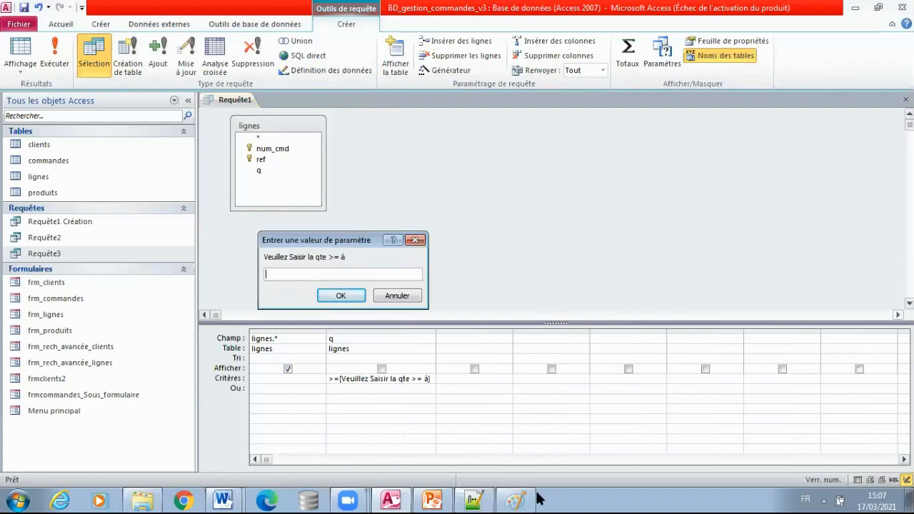
pyautogui.click(514, 499)
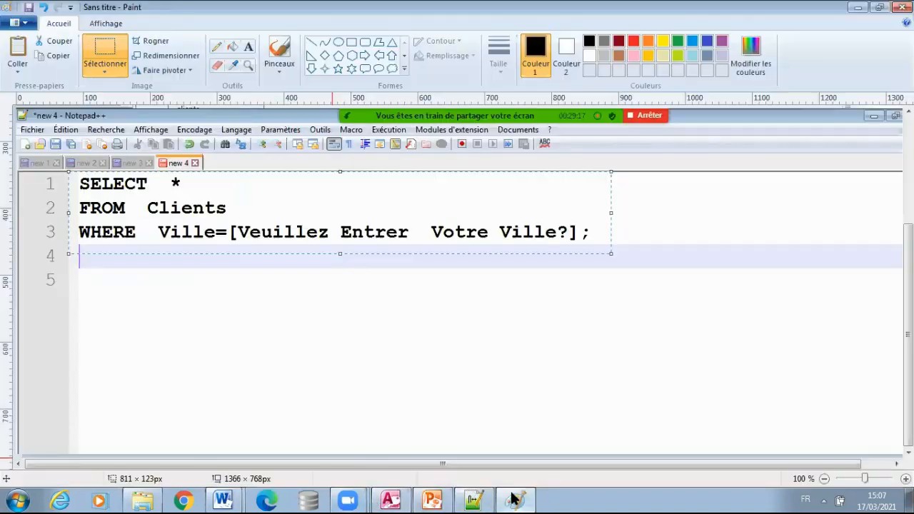
pyautogui.hotkey('ctrl', 'v')
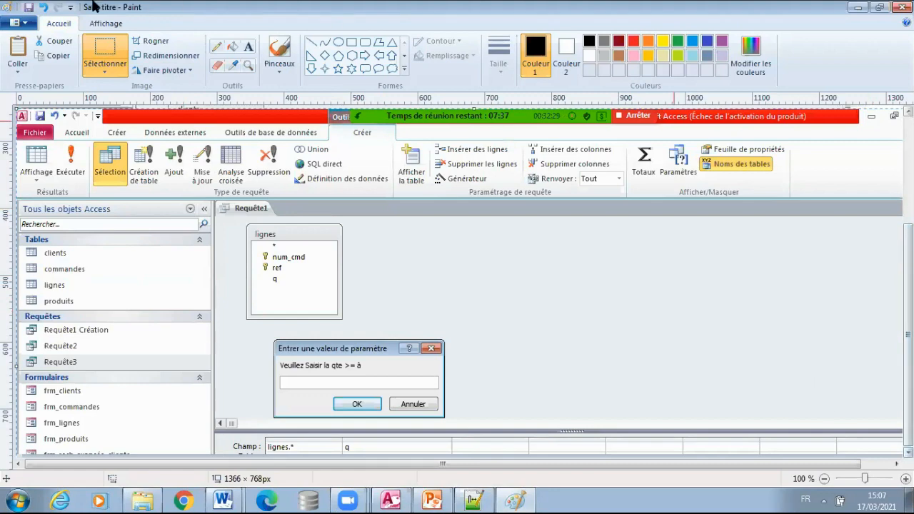
pyautogui.moveTo(144, 254); pyautogui.dragTo(130, 162)
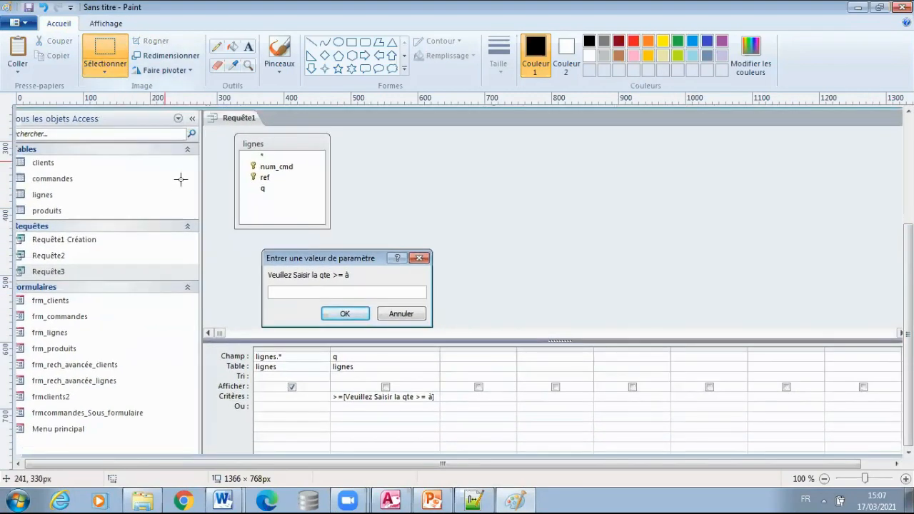
pyautogui.moveTo(200, 243)
pyautogui.mouseDown()
pyautogui.moveTo(468, 404)
pyautogui.moveTo(460, 414)
pyautogui.mouseUp()
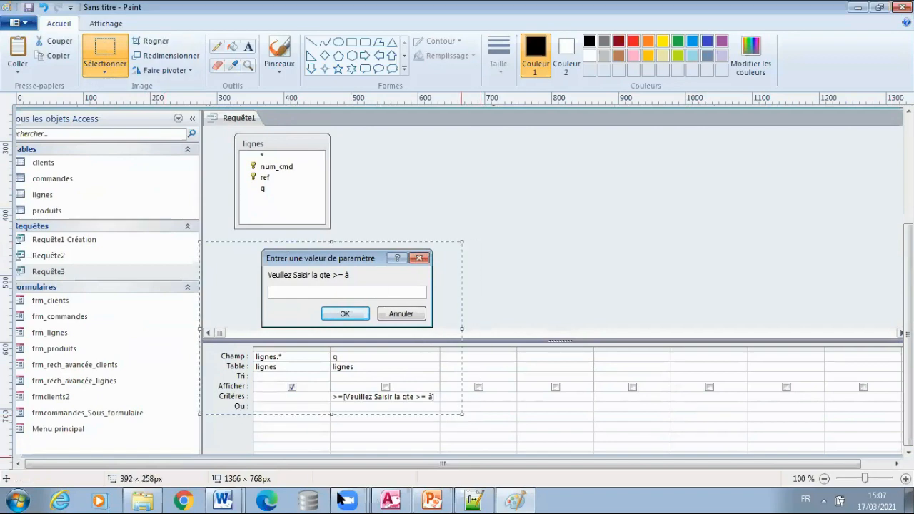
# Paste the captured prompt-and-grid picture in the Word document below question 4's "Mode Création :" label
pyautogui.moveTo(227, 499)
pyautogui.click(222, 471)
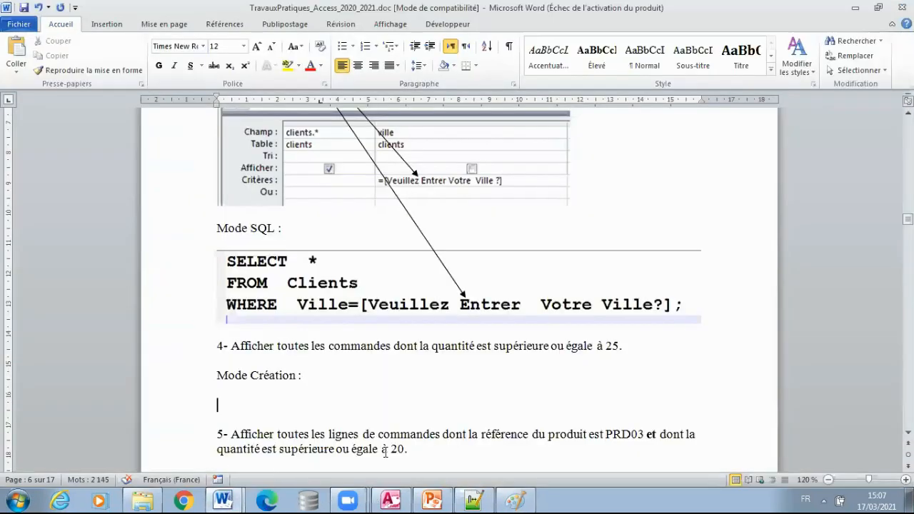
pyautogui.press('Right')
pyautogui.press('Return')
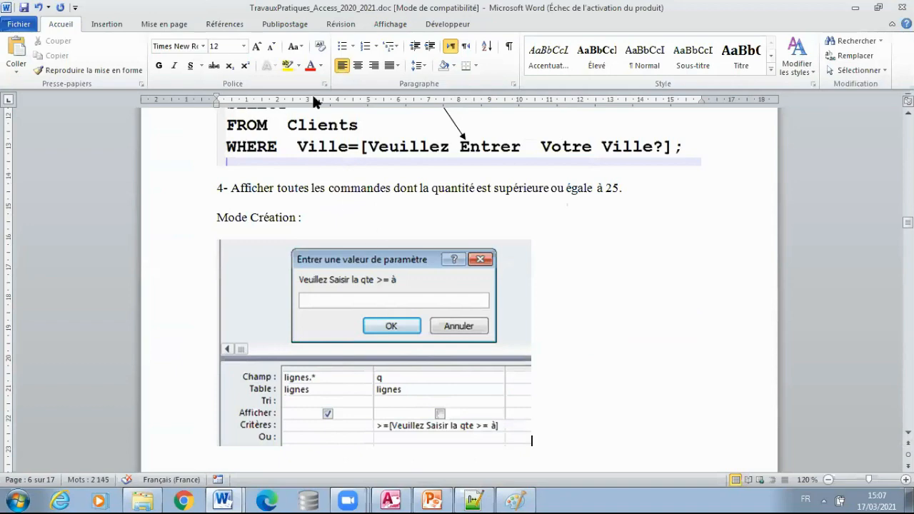
# Draw an arrow from the prompt's entry box to the bracketed parameter in the picture's criteria row
pyautogui.click(108, 24)
pyautogui.click(207, 74)
pyautogui.click(225, 97)
pyautogui.moveTo(315, 293); pyautogui.dragTo(414, 416)
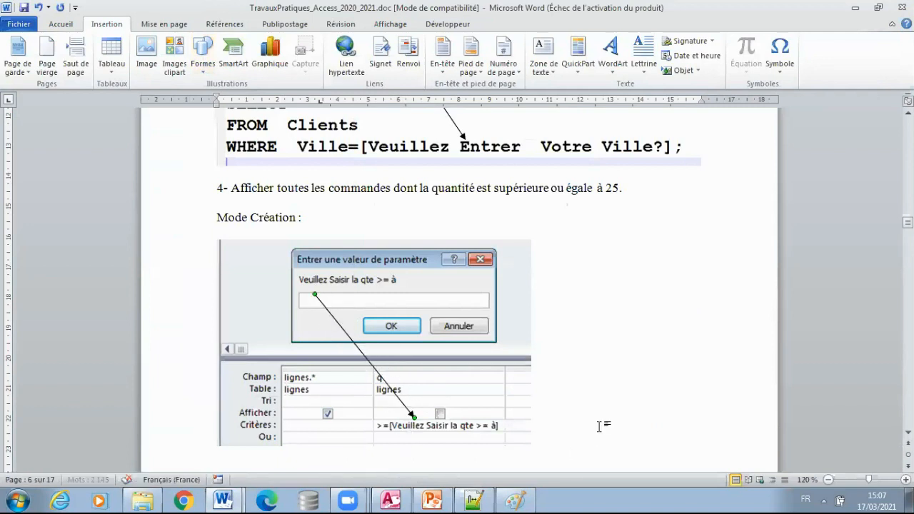
pyautogui.click(617, 393)
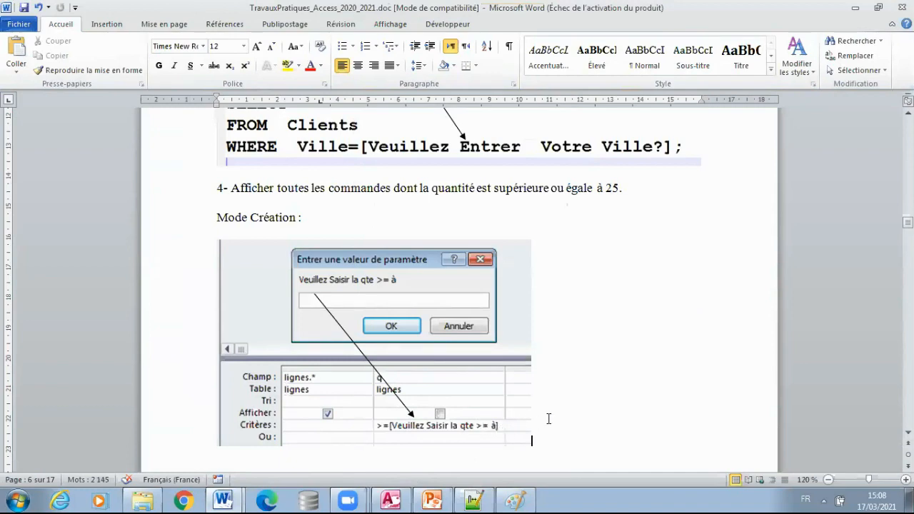
# Switch to Access, run the query with 25 as the parameter value, and return to design view
pyautogui.click(396, 500)
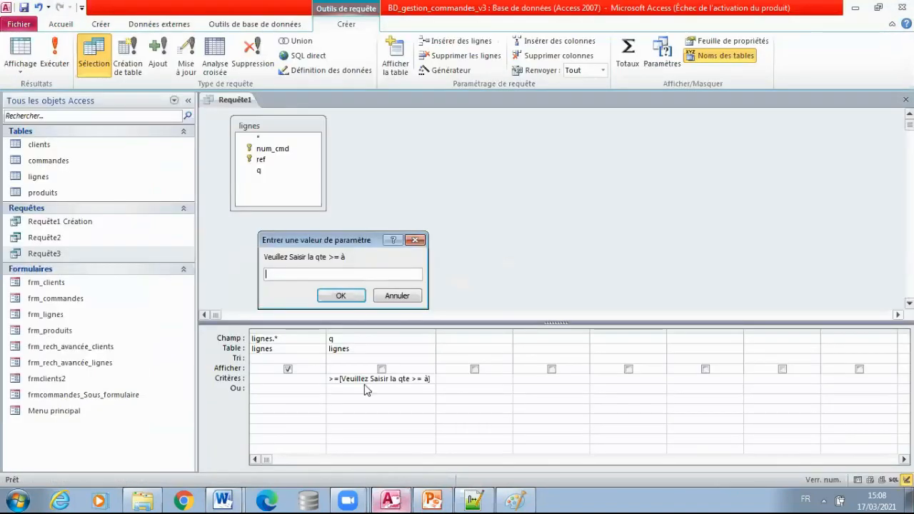
pyautogui.write('25')
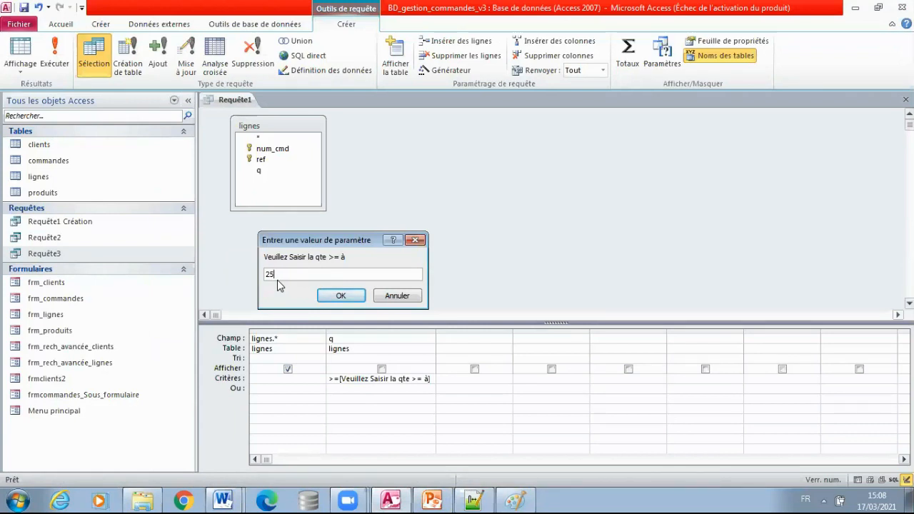
pyautogui.click(341, 295)
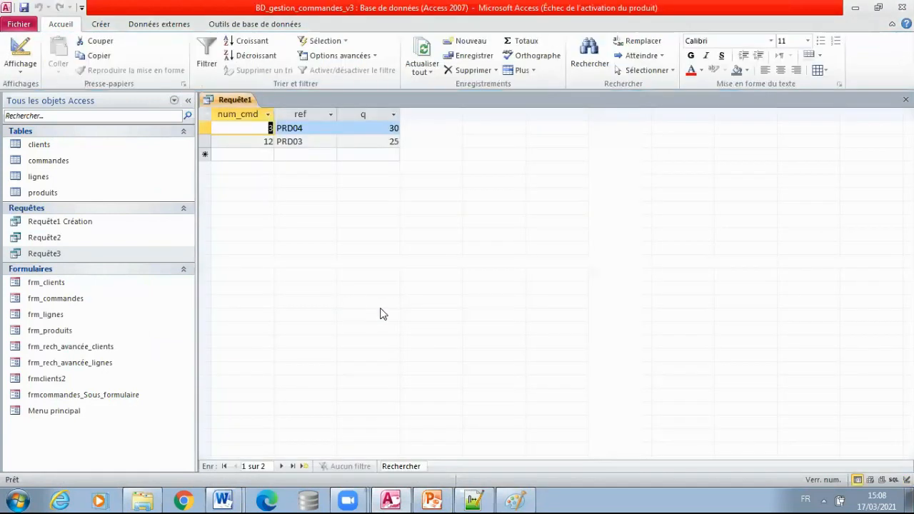
pyautogui.rightClick(236, 100)
pyautogui.click(315, 162)
pyautogui.click(423, 431)
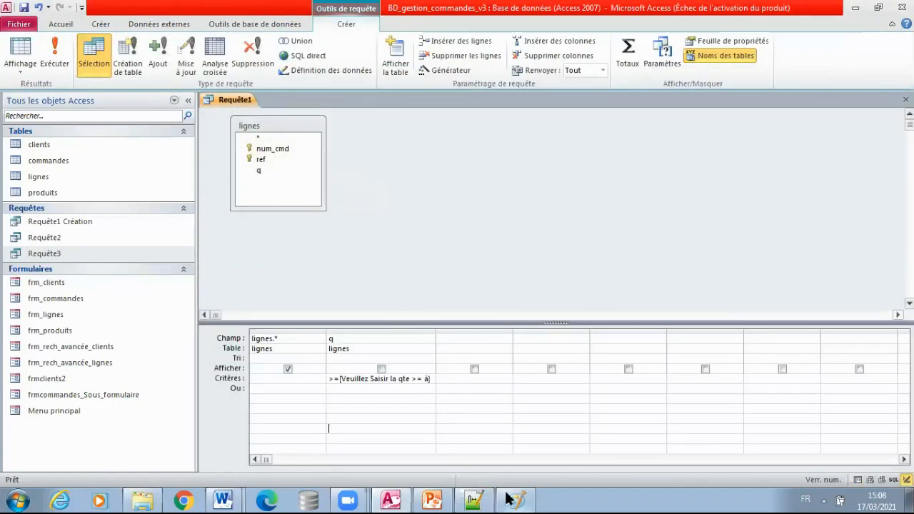
# In a new Notepad++ document, write the query's first two lines, "SELECT *" and "FROM Lignes"
pyautogui.moveTo(473, 498)
pyautogui.click(472, 500)
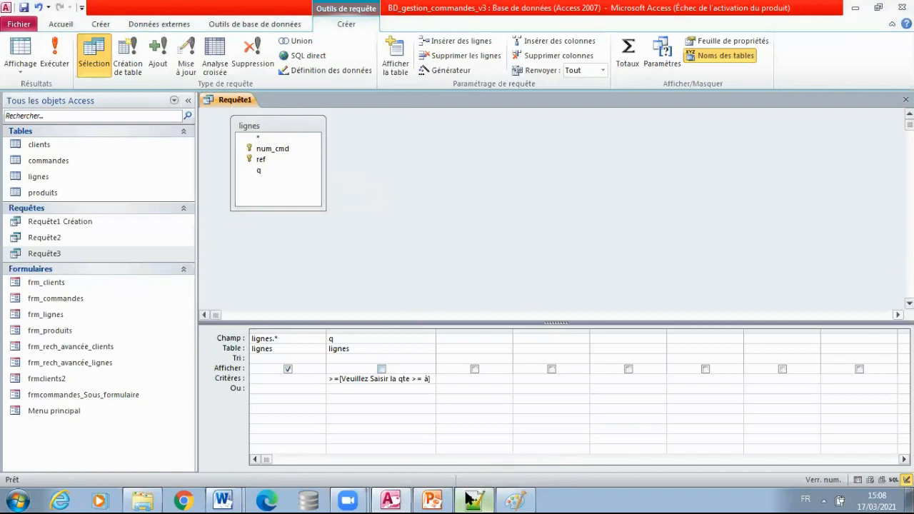
pyautogui.click(9, 36)
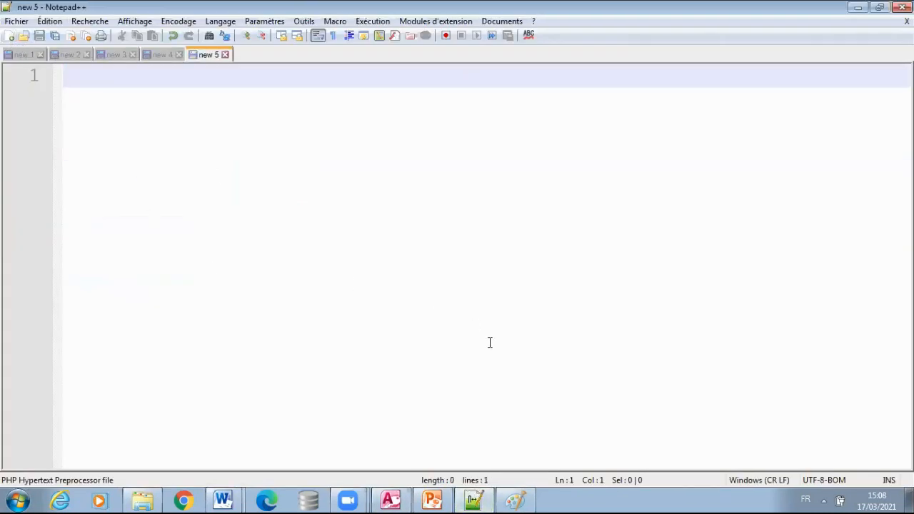
pyautogui.write('SELEC')
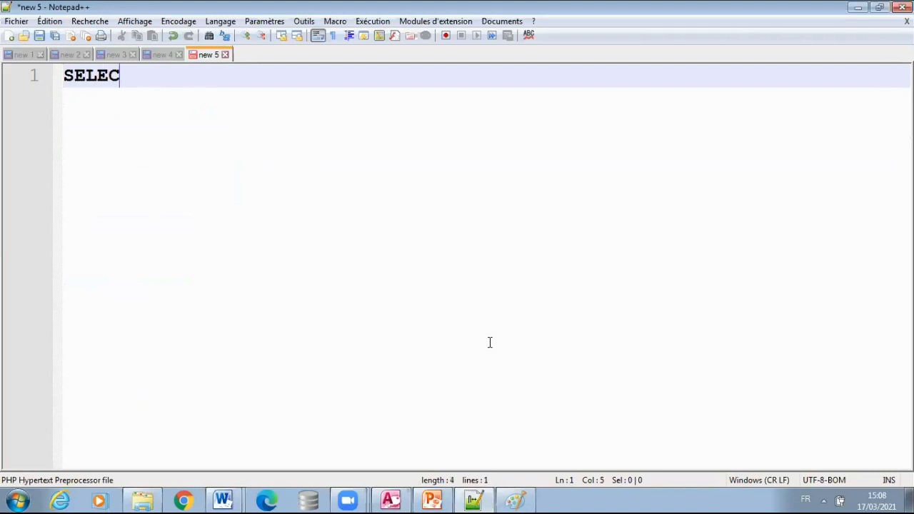
pyautogui.write('T *')
pyautogui.press('Return')
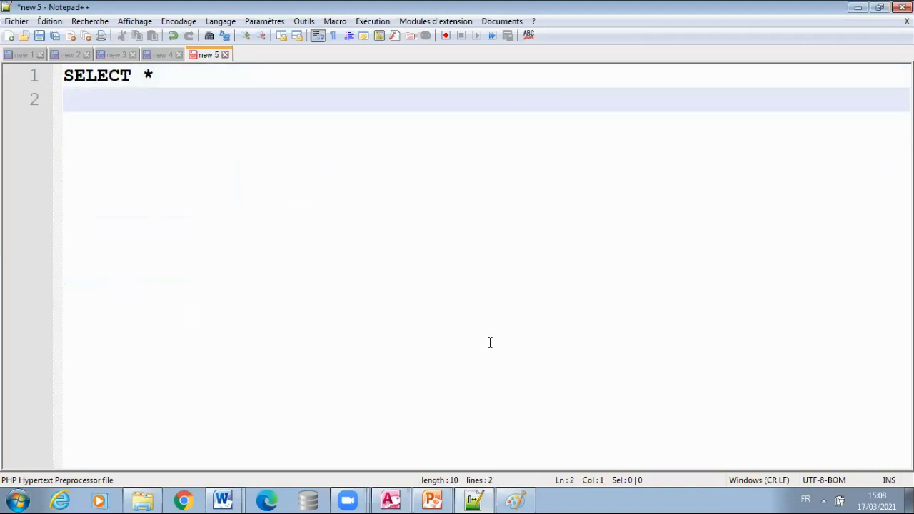
pyautogui.write('FROM ')
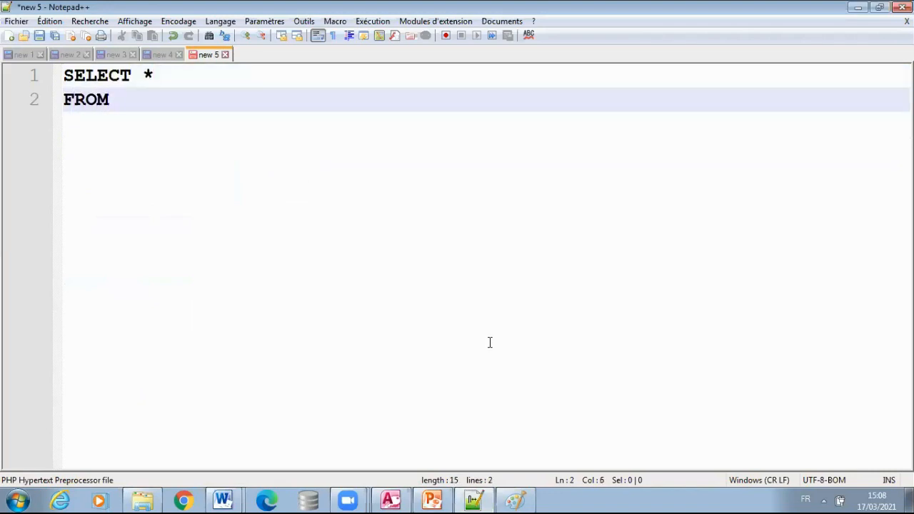
pyautogui.write('Lignes')
pyautogui.press('Return')
# Complete the SQL with the line "WHERE q>=[Veuillez Saisir la Qte>= à];", checking the criterion in the Access query design
pyautogui.write('WHERE ')
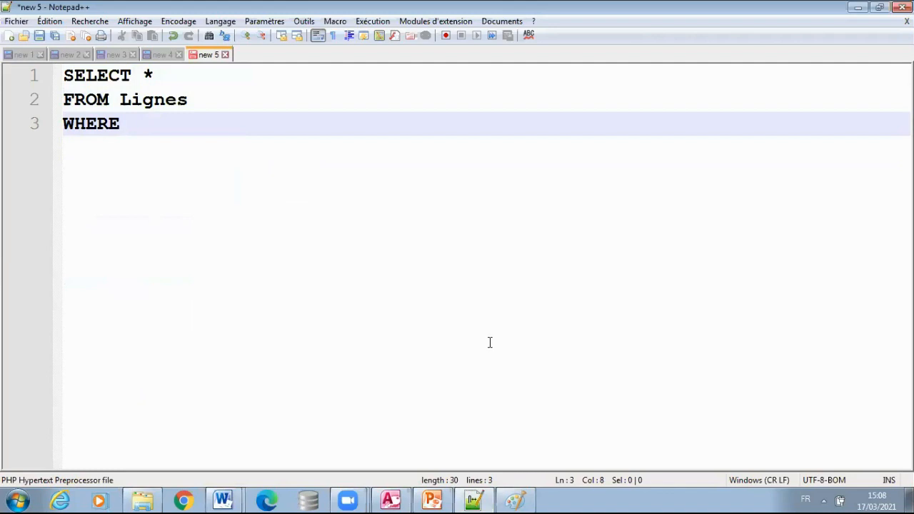
pyautogui.write(' q')
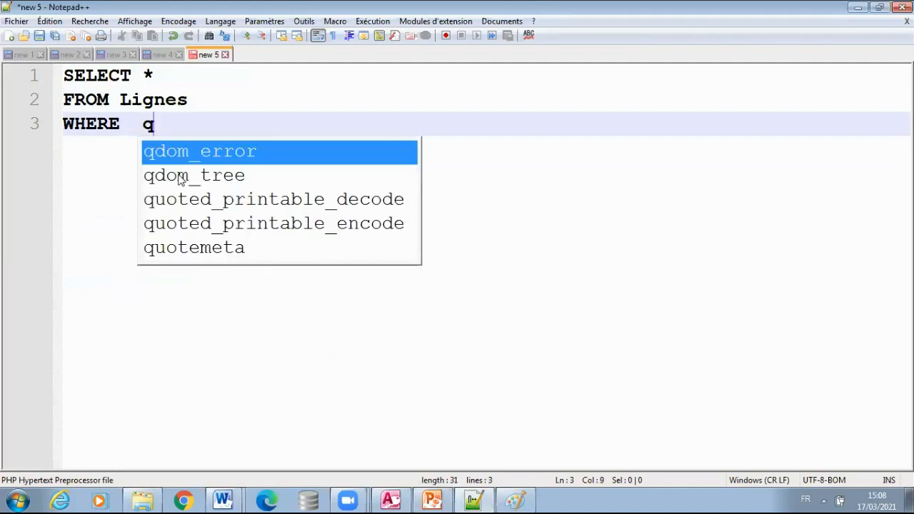
pyautogui.click(175, 126)
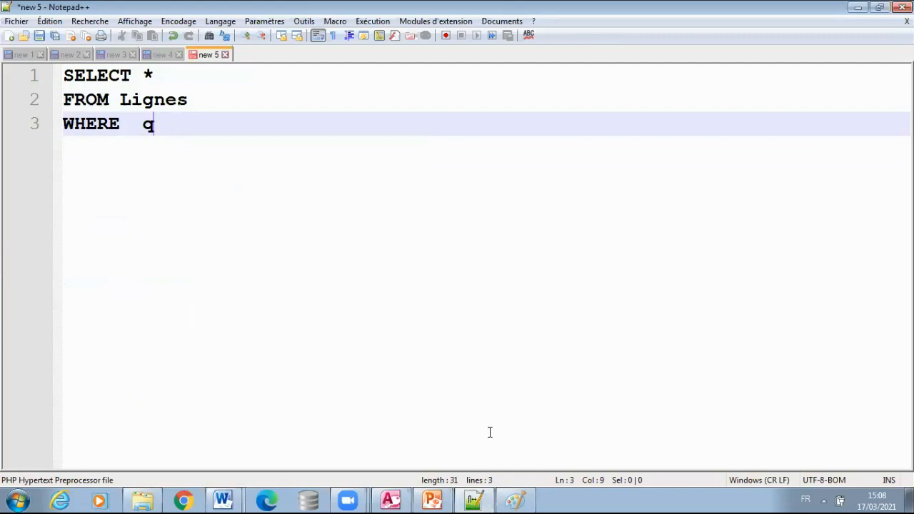
pyautogui.click(391, 500)
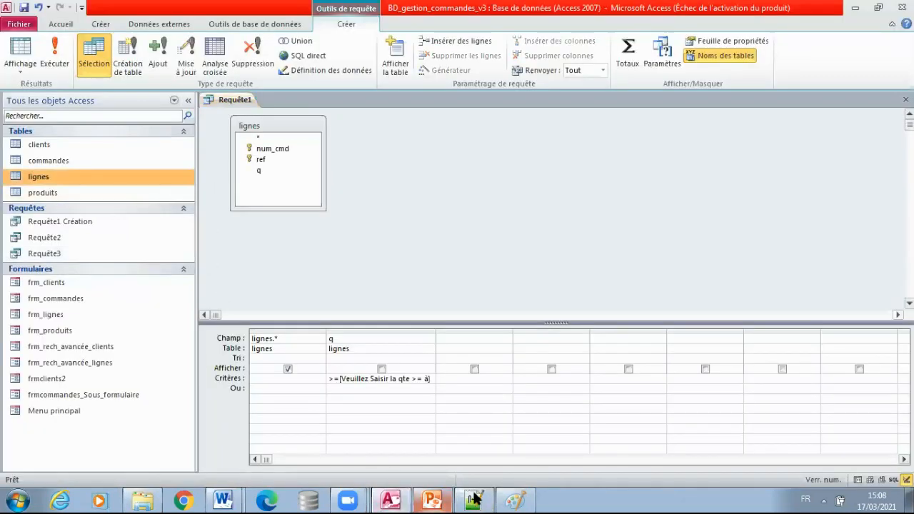
pyautogui.click(473, 500)
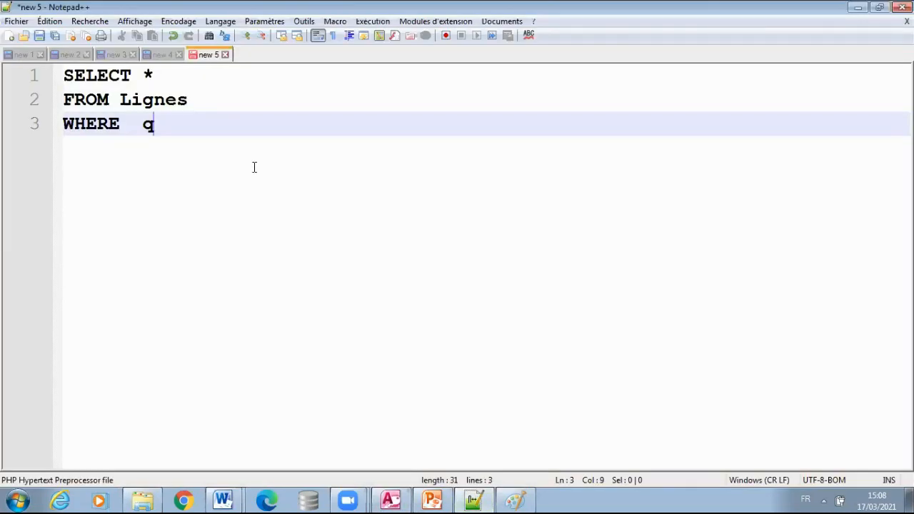
pyautogui.write('>=[Veuillez Sais')
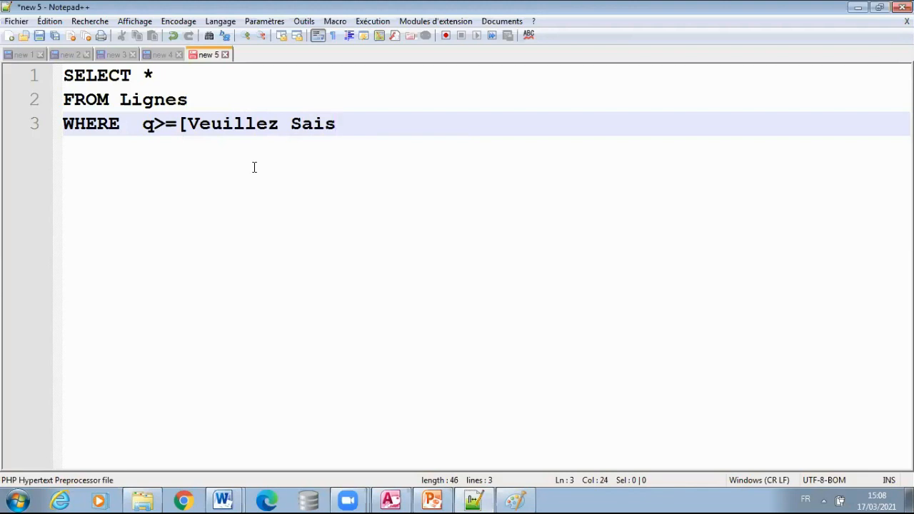
pyautogui.write('ir la Qte')
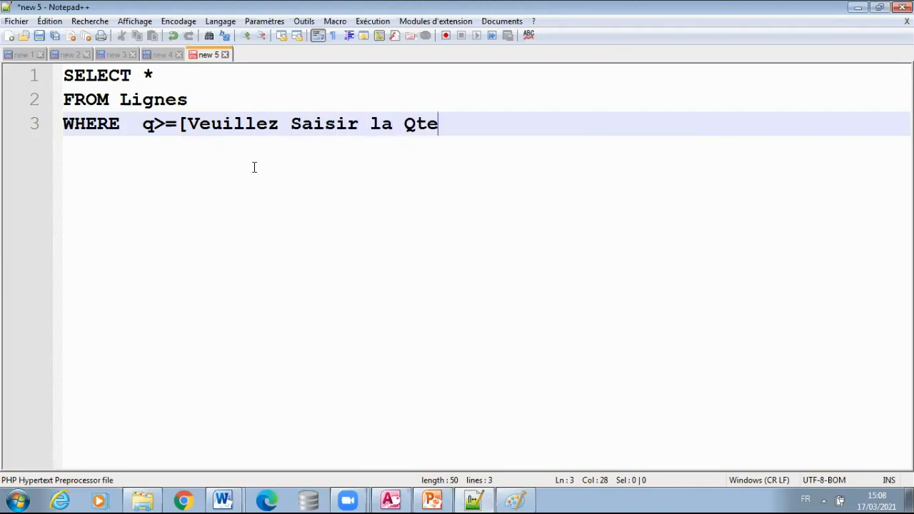
pyautogui.write('>= à];')
pyautogui.press('Return')
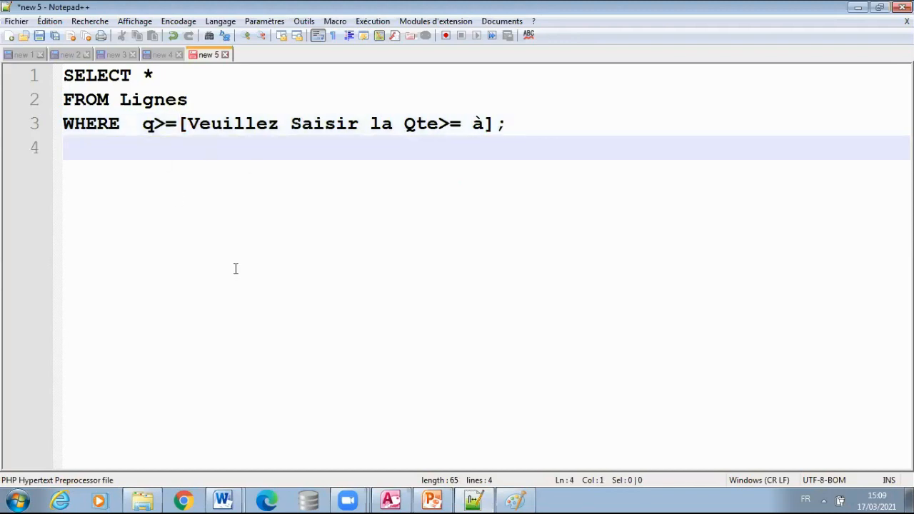
# In Paint, paste the Notepad++ screen capture and select the area holding the SQL lines
pyautogui.click(534, 498)
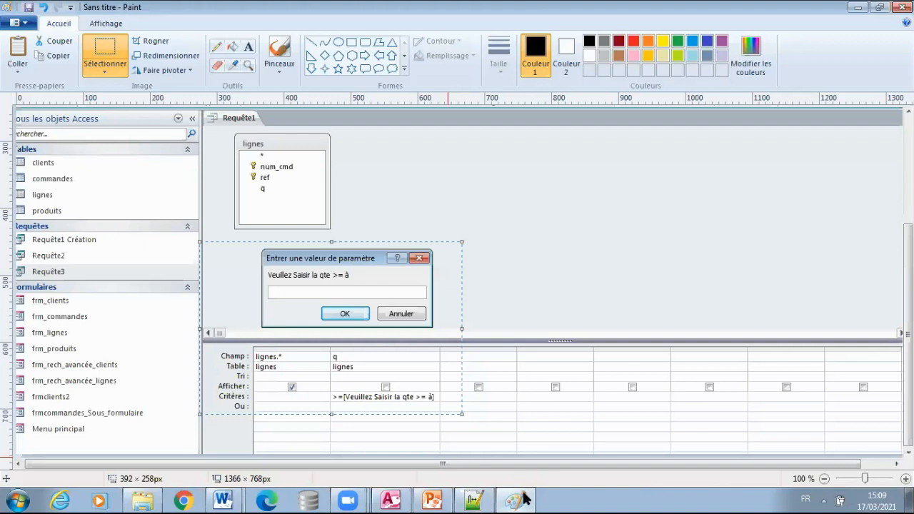
pyautogui.hotkey('ctrl', 'v')
pyautogui.click(100, 45)
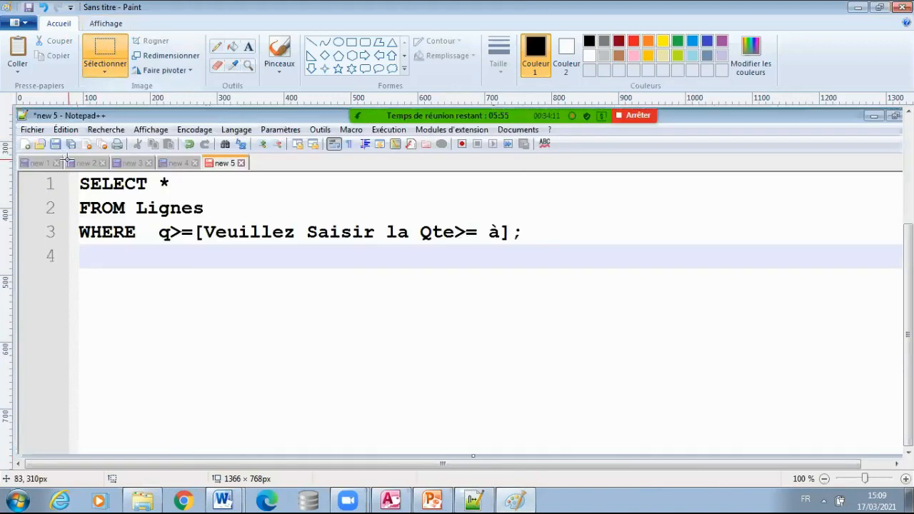
pyautogui.moveTo(66, 175)
pyautogui.mouseDown()
pyautogui.moveTo(543, 294)
pyautogui.moveTo(567, 274)
pyautogui.mouseUp()
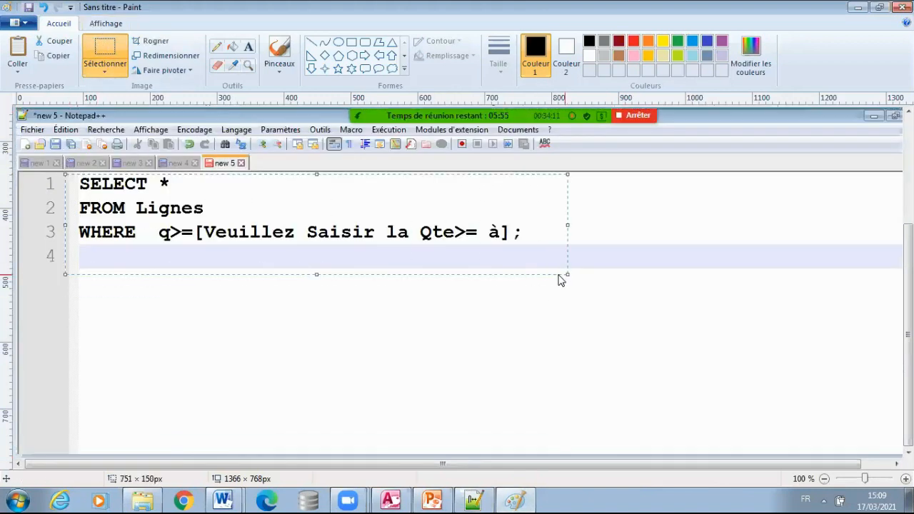
# Switch to the Word document, add the label "Mode SQl :" below question 4's design picture, and paste the SQL picture under it
pyautogui.moveTo(223, 498)
pyautogui.click(236, 470)
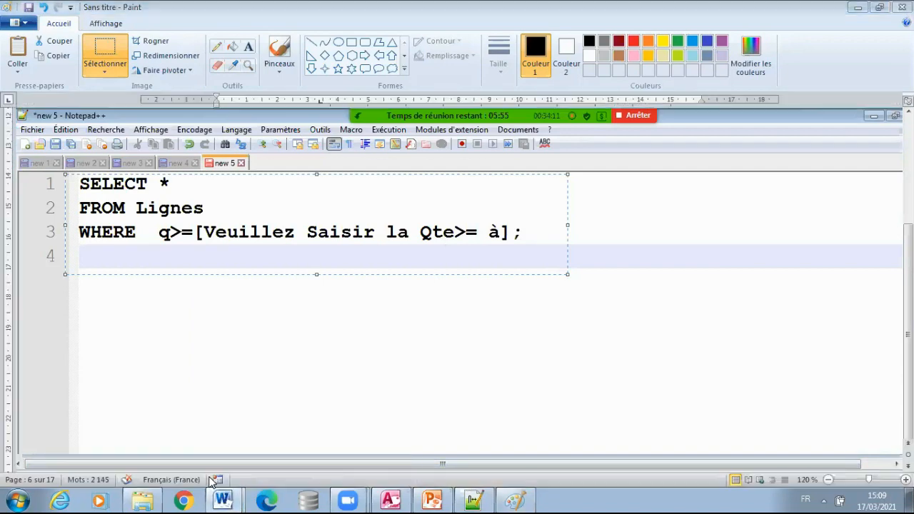
pyautogui.scroll(-3, 351, 438)
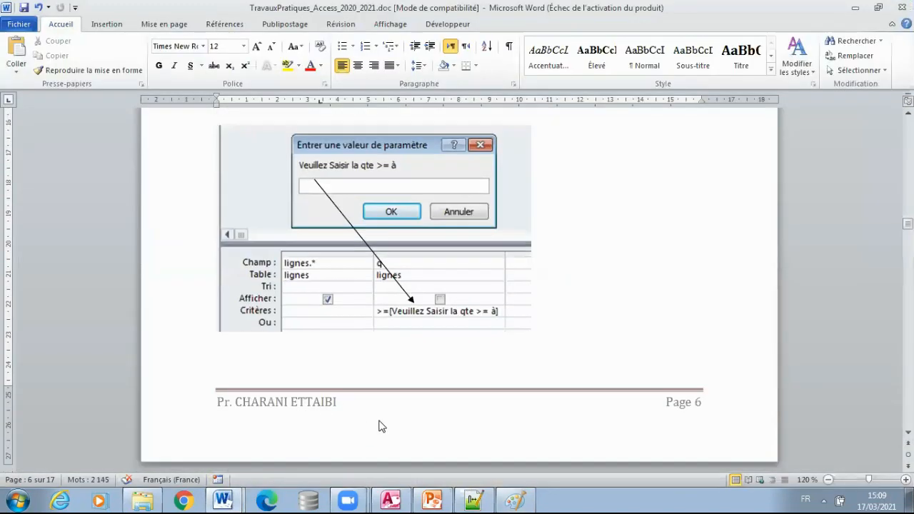
pyautogui.write('Mode SQ')
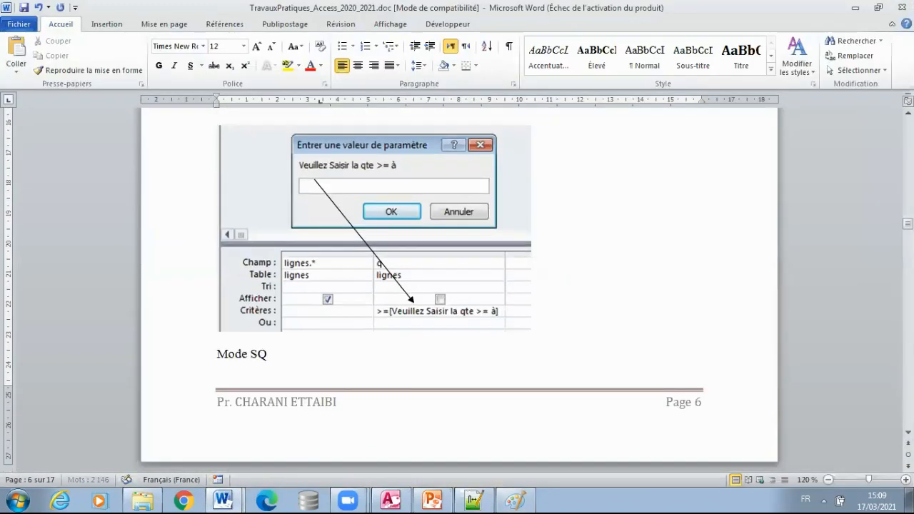
pyautogui.write('l :')
pyautogui.press('Return')
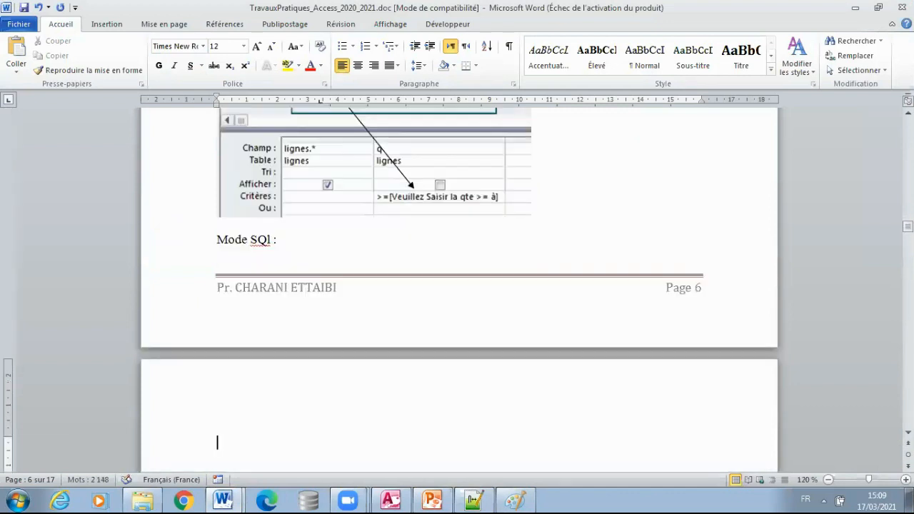
pyautogui.write('SELECT * FROM Lignes WHERE  q>=[Veuillez Saisir la Qte>= à];')
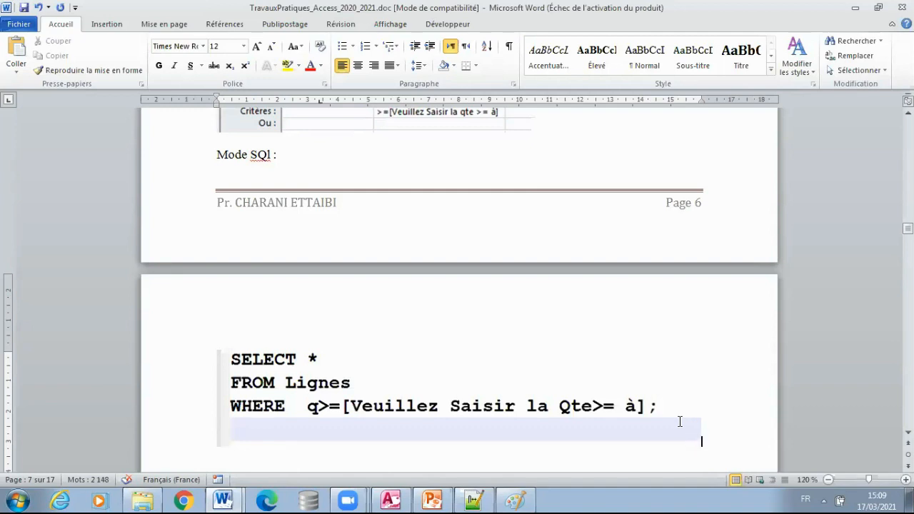
# Correct the label to "Mode SQL:" and move it to the next page, directly above the SQL picture
pyautogui.click(273, 155)
pyautogui.press('Delete')
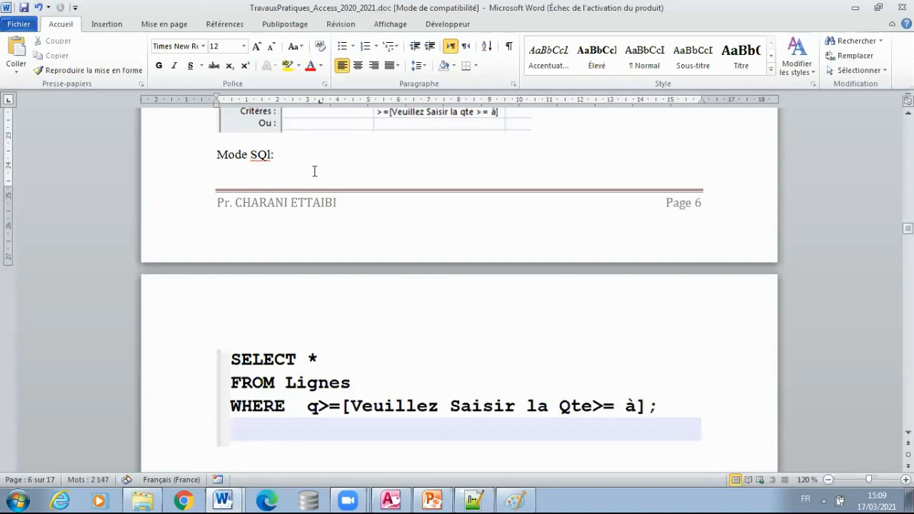
pyautogui.press('BackSpace')
pyautogui.click(107, 24)
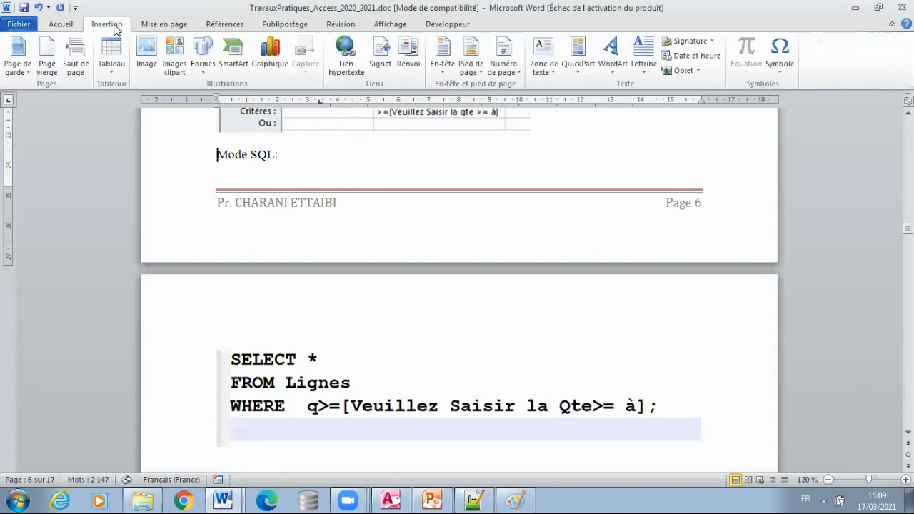
pyautogui.doubleClick(480, 266)
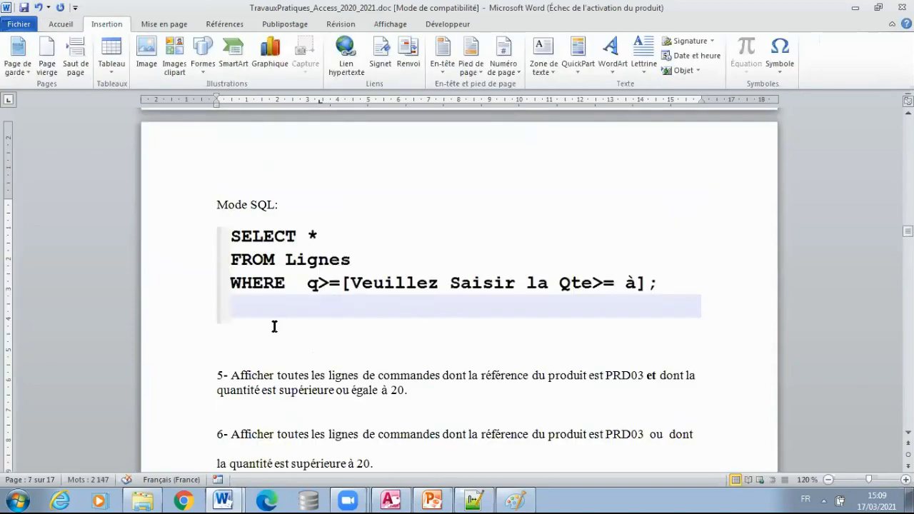
# Review the answered queries in the document, going back to question 1 and returning to the "Veuillez Entrer Votre Ville ?" parameter example
pyautogui.click(329, 312)
pyautogui.scroll(5, 429, 321)
pyautogui.scroll(10, 432, 313)
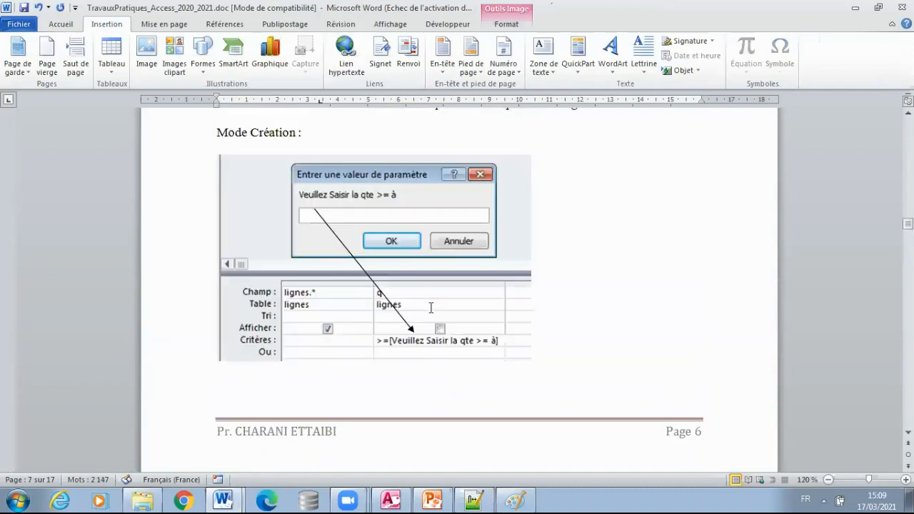
pyautogui.scroll(10, 432, 308)
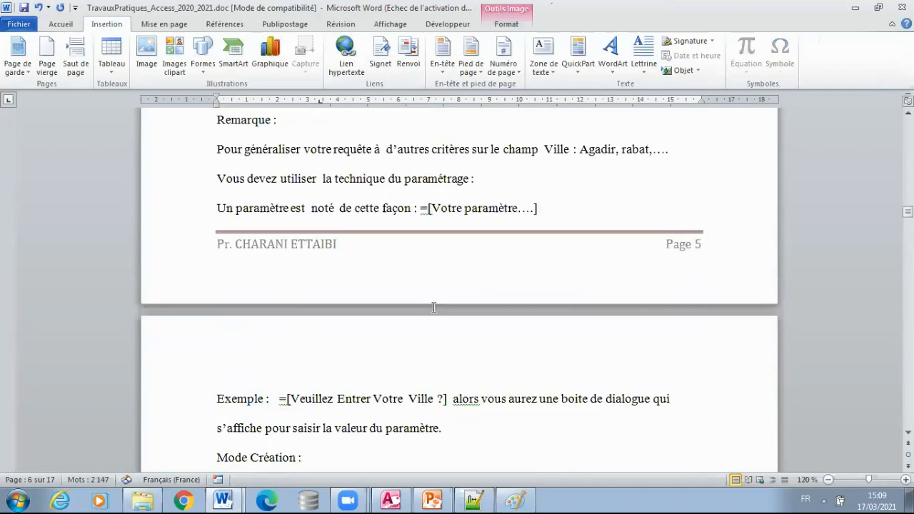
pyautogui.scroll(15, 432, 307)
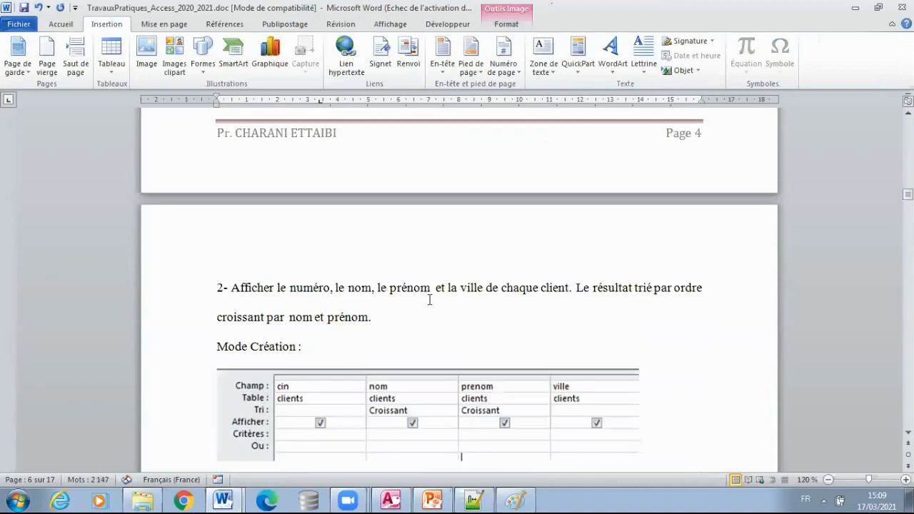
pyautogui.scroll(8, 425, 298)
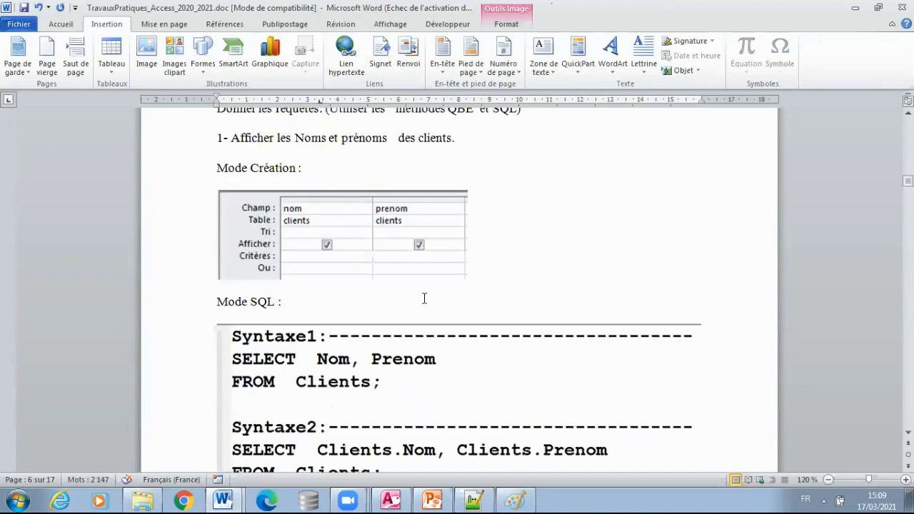
pyautogui.scroll(-5, 422, 304)
pyautogui.scroll(-10, 421, 304)
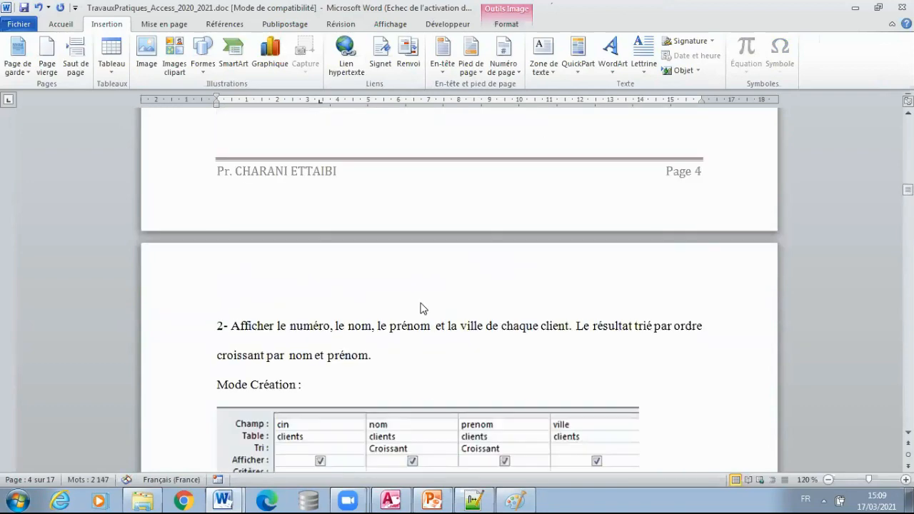
pyautogui.scroll(-15, 418, 308)
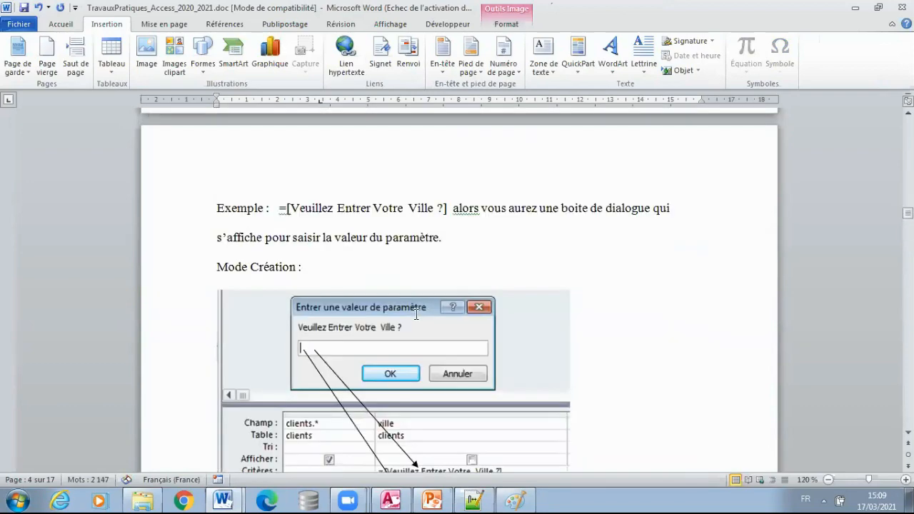
pyautogui.scroll(-10, 418, 313)
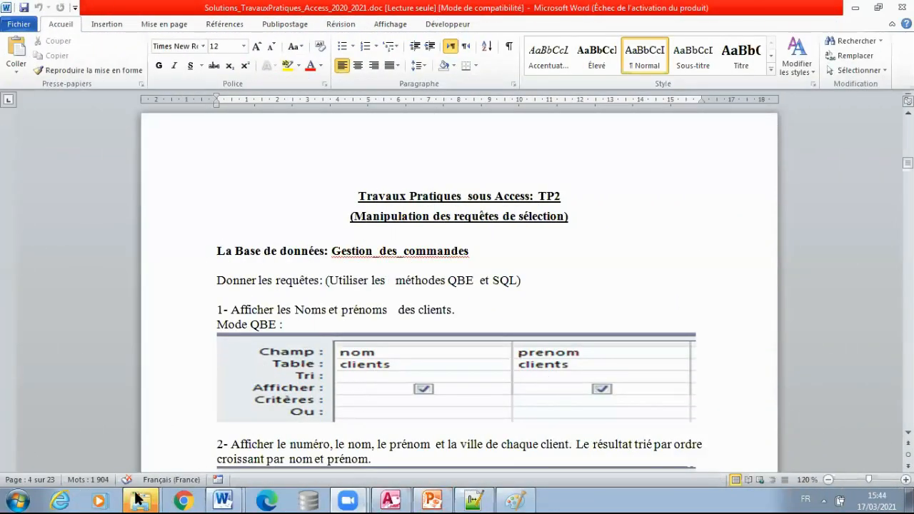
# Switch from the solutions document to TravauxPratiques_Access_2020_2021.doc to read question 5
pyautogui.moveTo(140, 498)
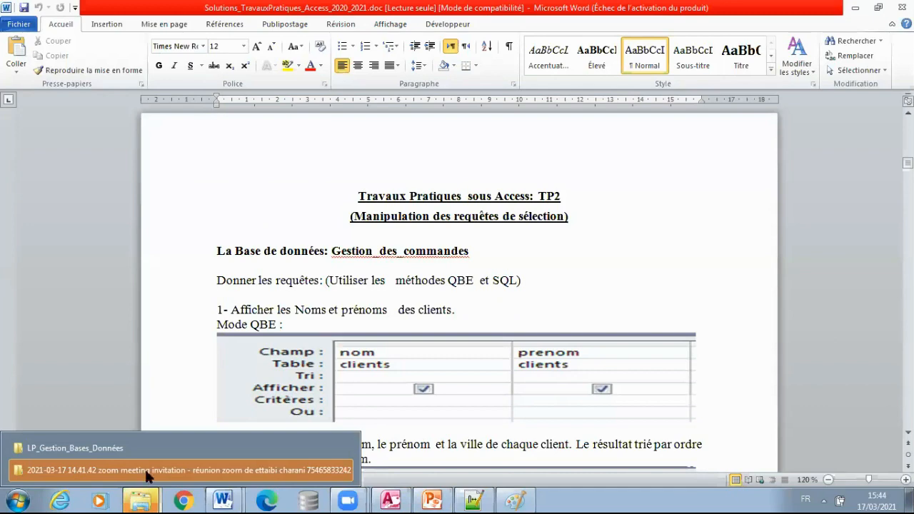
pyautogui.moveTo(226, 499)
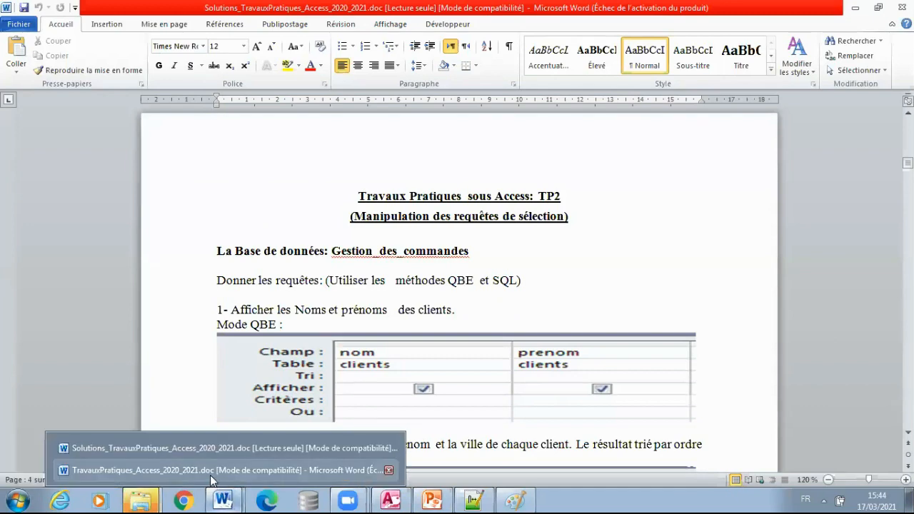
pyautogui.click(211, 475)
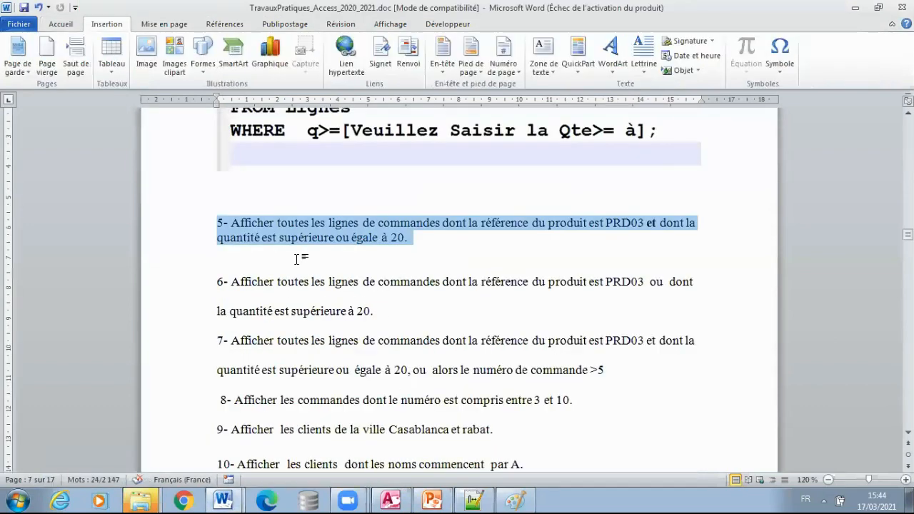
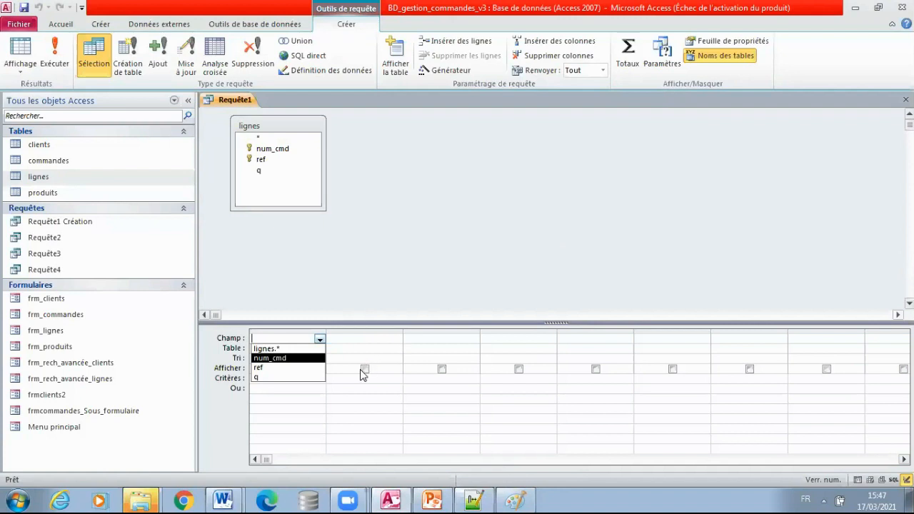
# In the Access query design, add the num_cmd, ref and q fields of the lignes table to the grid
pyautogui.click(461, 338)
pyautogui.click(474, 339)
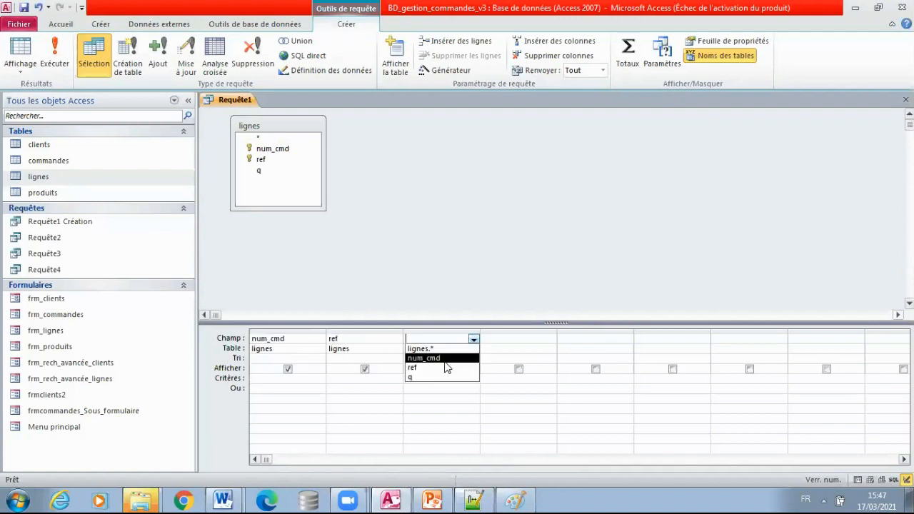
pyautogui.click(421, 378)
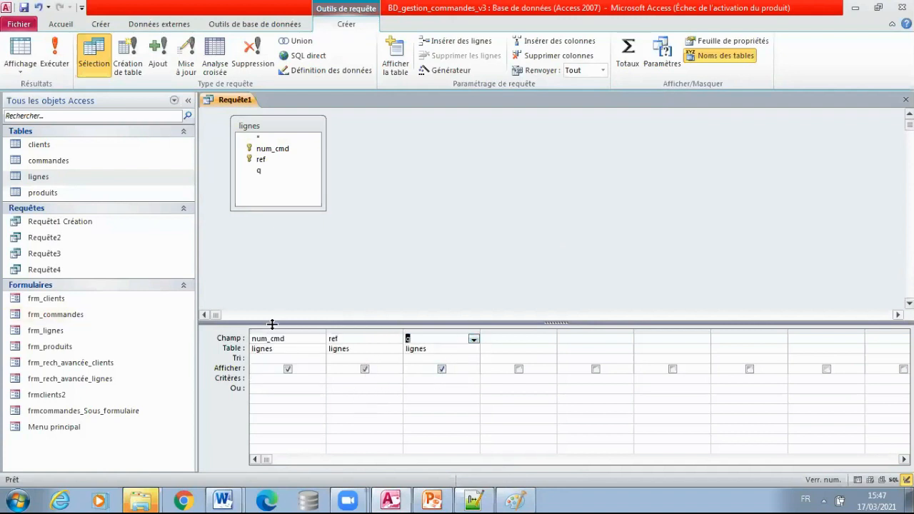
# Check the product reference in question 5 of the Word document and set the Access query's ref criterion to ="PRD03"
pyautogui.click(341, 378)
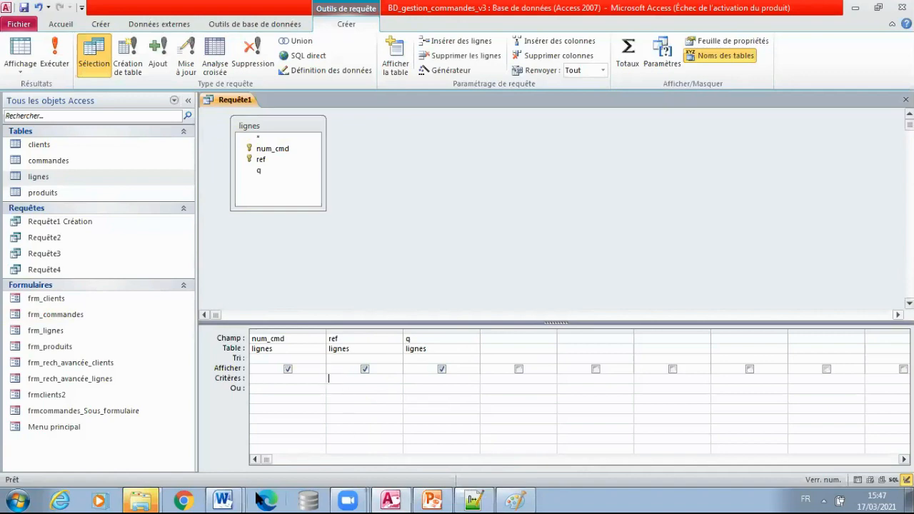
pyautogui.click(227, 499)
pyautogui.click(202, 469)
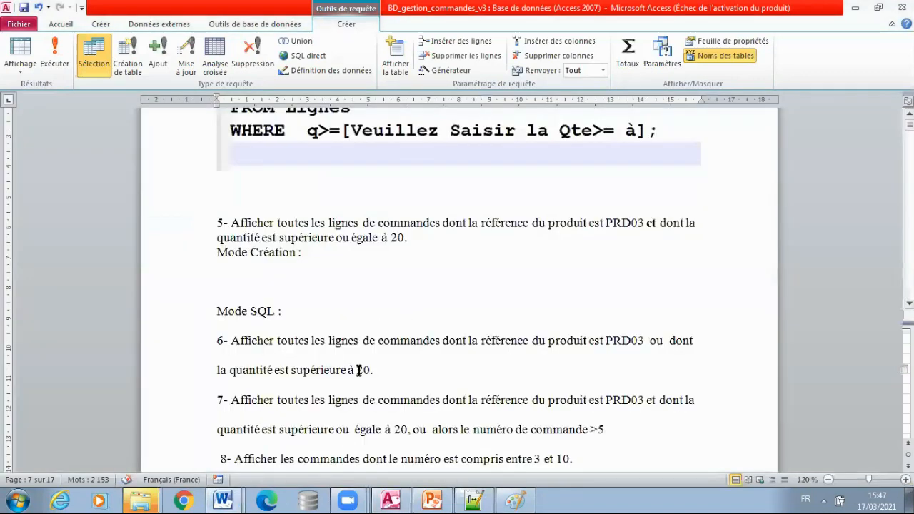
pyautogui.doubleClick(625, 223)
pyautogui.click(391, 499)
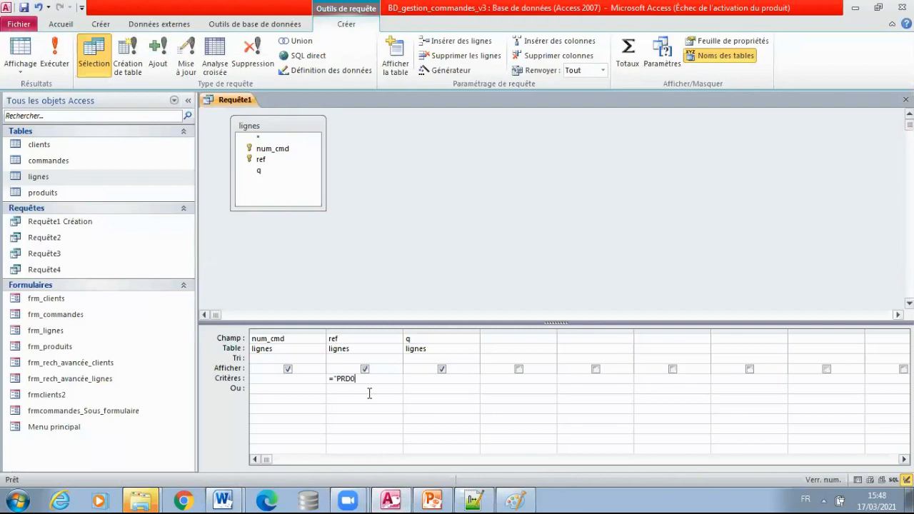
pyautogui.write('"')
# In Word, make "et" in question 5 bold, red and 22 pt, and reread the condition on the quantity
pyautogui.moveTo(223, 500)
pyautogui.click(215, 471)
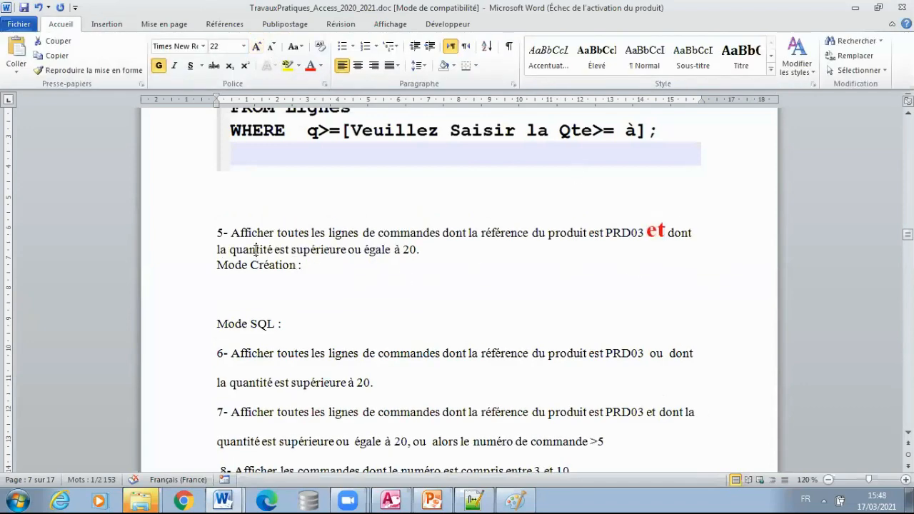
pyautogui.doubleClick(256, 250)
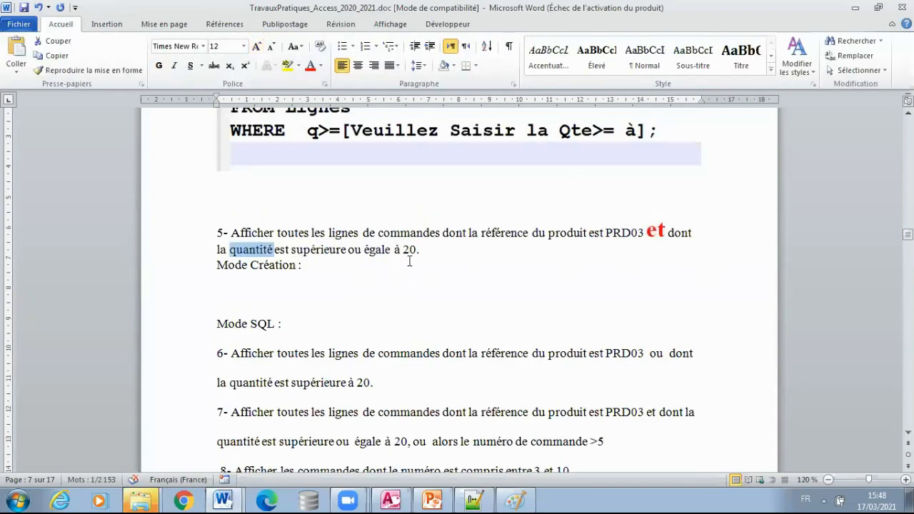
pyautogui.moveTo(420, 250); pyautogui.dragTo(315, 250)
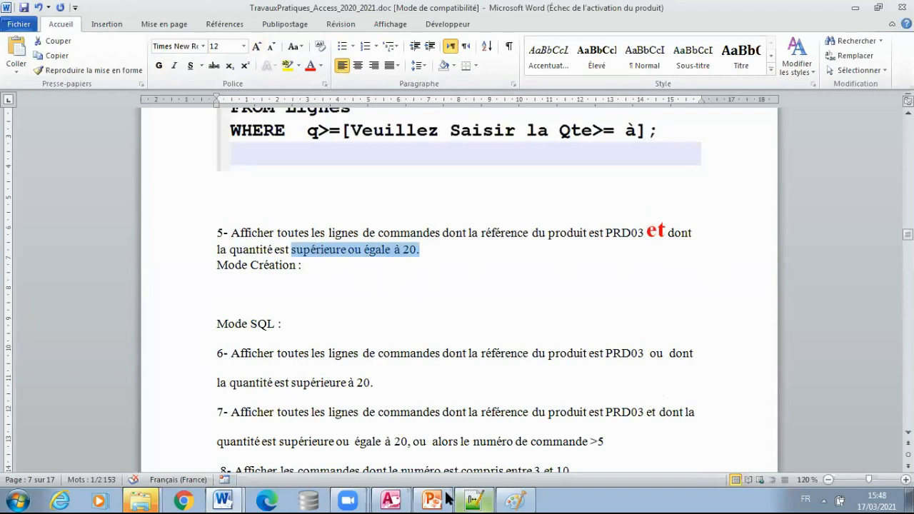
# In Access, set the q criterion to >=20, run the query and return it to design view
pyautogui.click(390, 499)
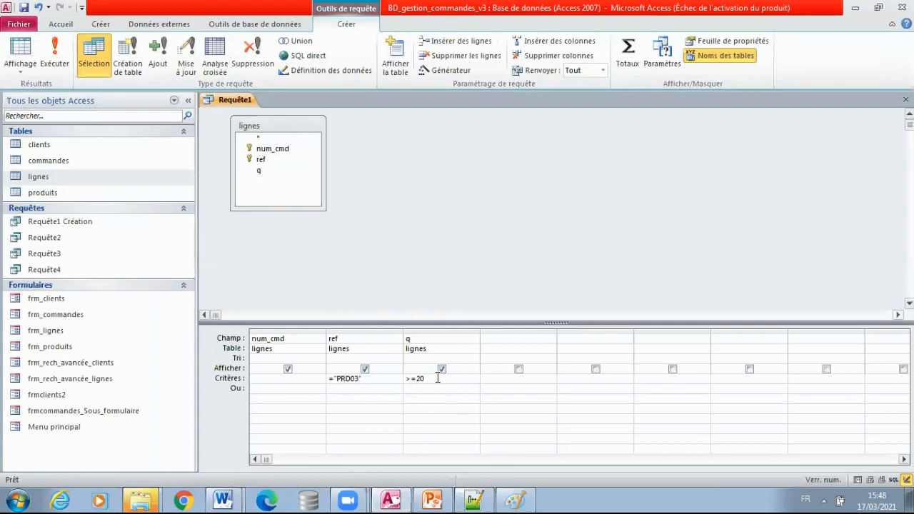
pyautogui.moveTo(430, 380); pyautogui.dragTo(407, 377)
pyautogui.click(426, 395)
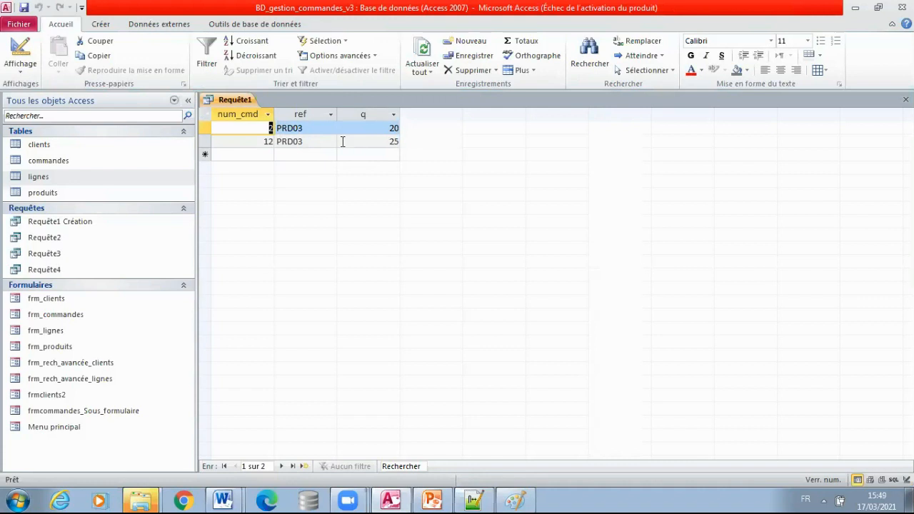
pyautogui.rightClick(235, 101)
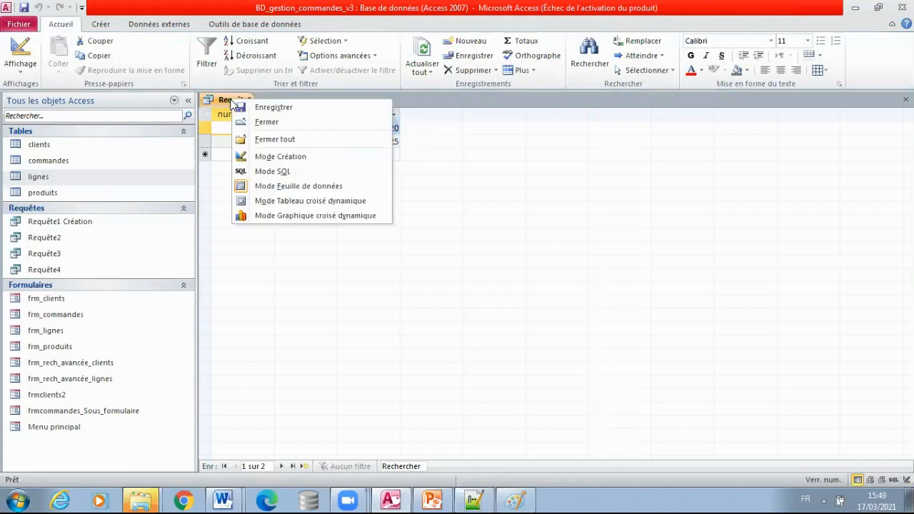
pyautogui.click(294, 158)
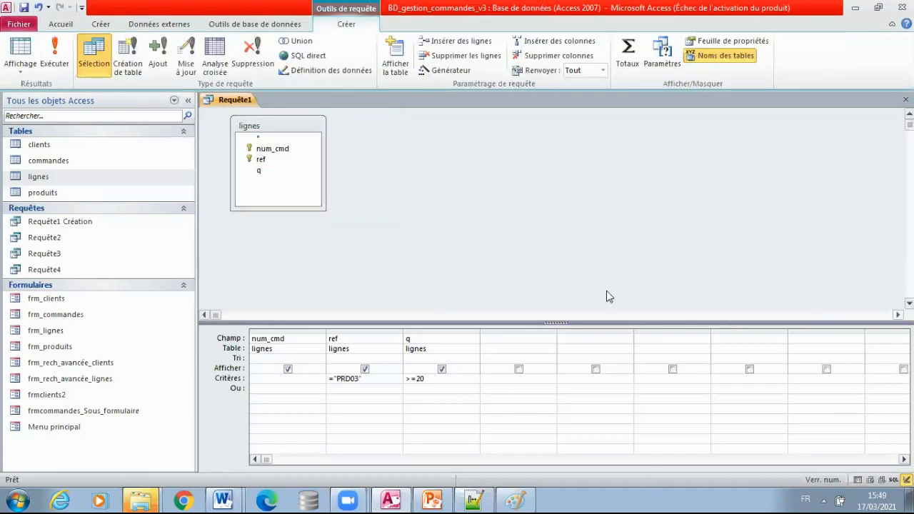
# Paste a screenshot of the query design into Paint and copy the grid area covering num_cmd, ref and q
pyautogui.click(527, 498)
pyautogui.hotkey('ctrl', 'v')
pyautogui.moveTo(270, 407)
pyautogui.mouseDown()
pyautogui.moveTo(177, 294)
pyautogui.moveTo(167, 245)
pyautogui.mouseUp()
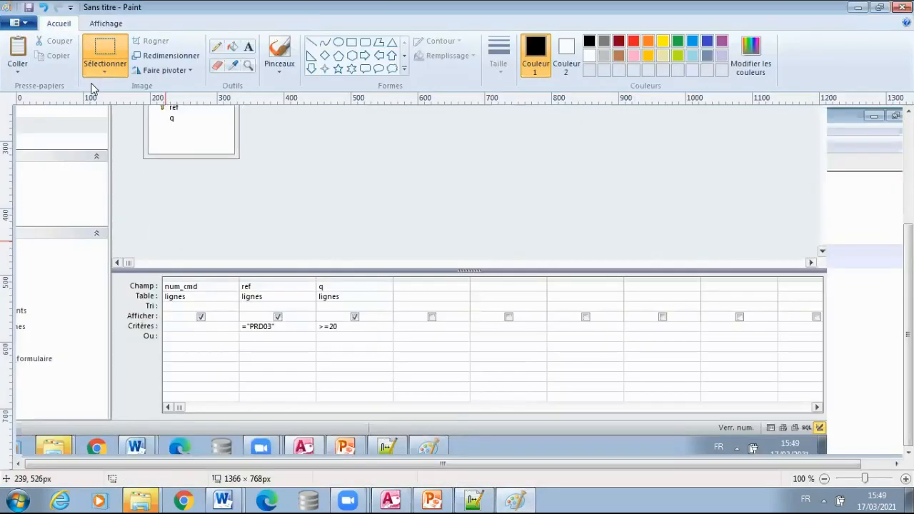
pyautogui.moveTo(147, 274); pyautogui.dragTo(143, 258)
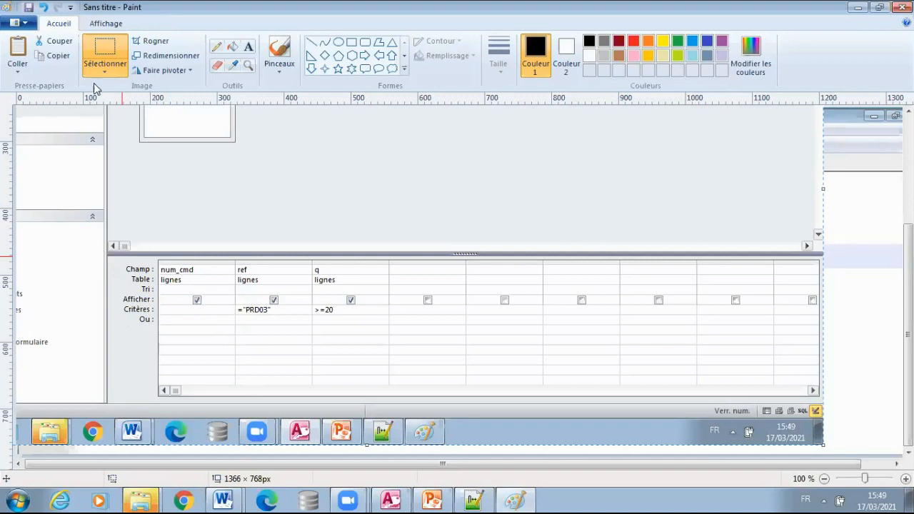
pyautogui.moveTo(109, 254); pyautogui.dragTo(389, 329)
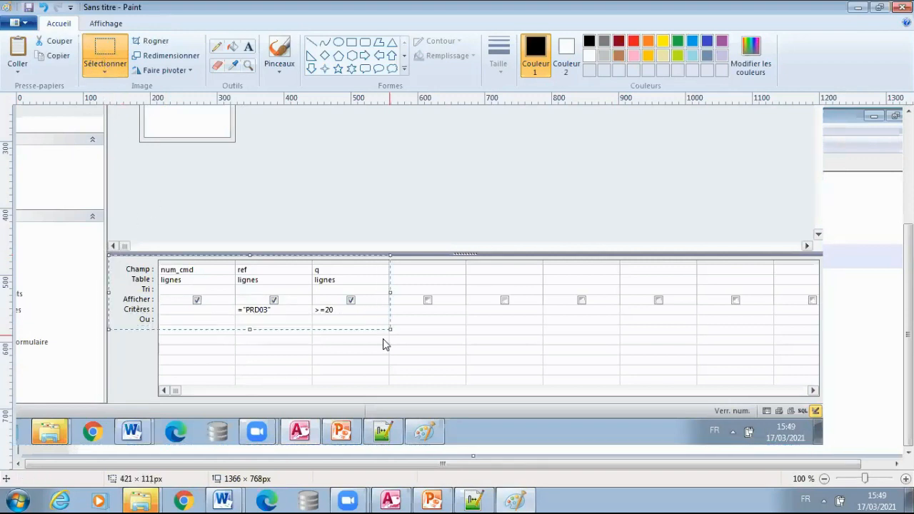
# Insert the copied grid picture on a new line below question 5's "Mode Création :" in the Word document
pyautogui.moveTo(224, 500)
pyautogui.click(142, 467)
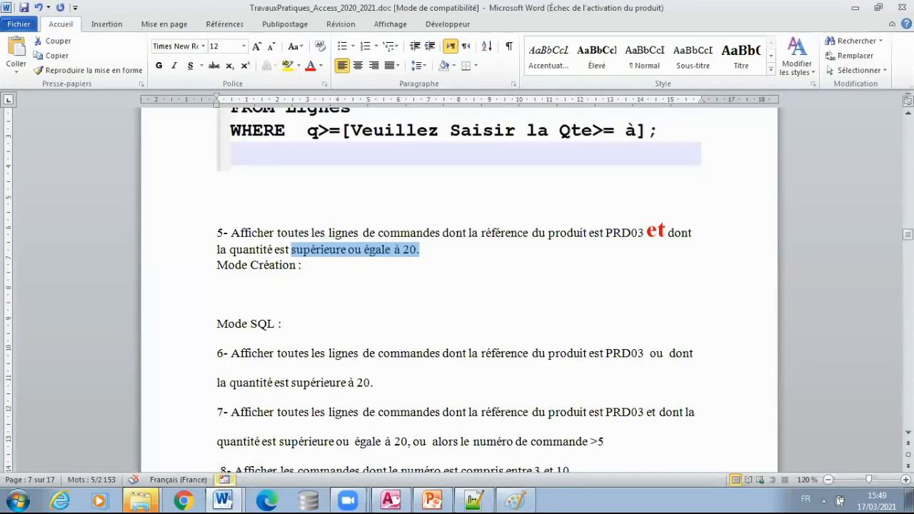
pyautogui.click(352, 271)
pyautogui.press('Return')
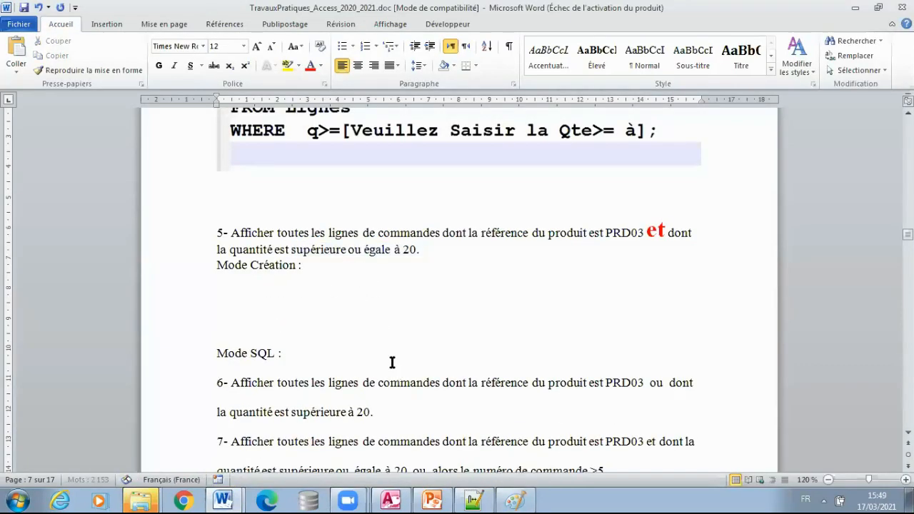
pyautogui.hotkey('ctrl', 'v')
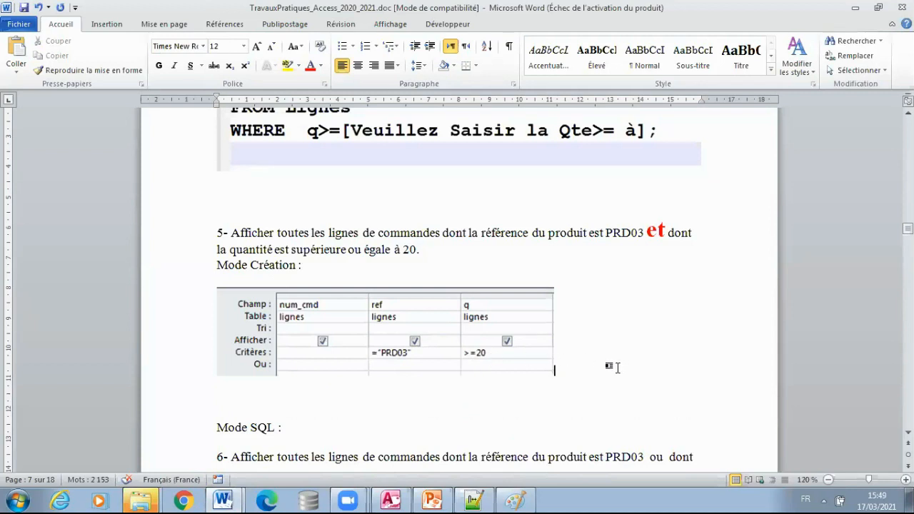
# Add the label "Paramètrage :" below the grid picture, followed by a new line
pyautogui.press('Return')
pyautogui.write('Pa')
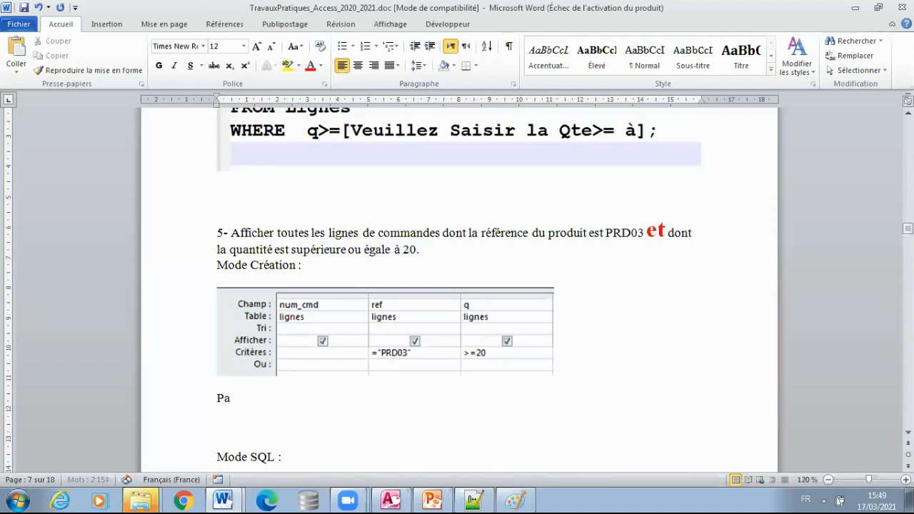
pyautogui.write('ramètrage :')
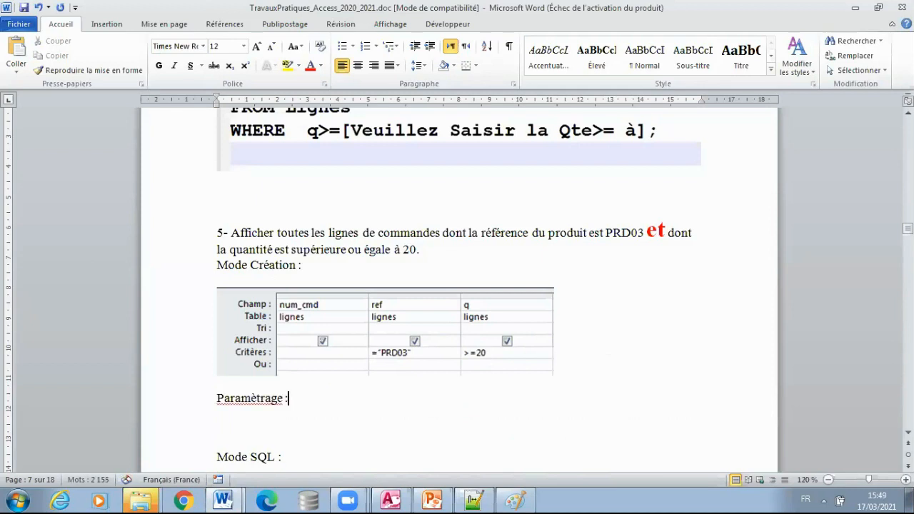
pyautogui.press('Return')
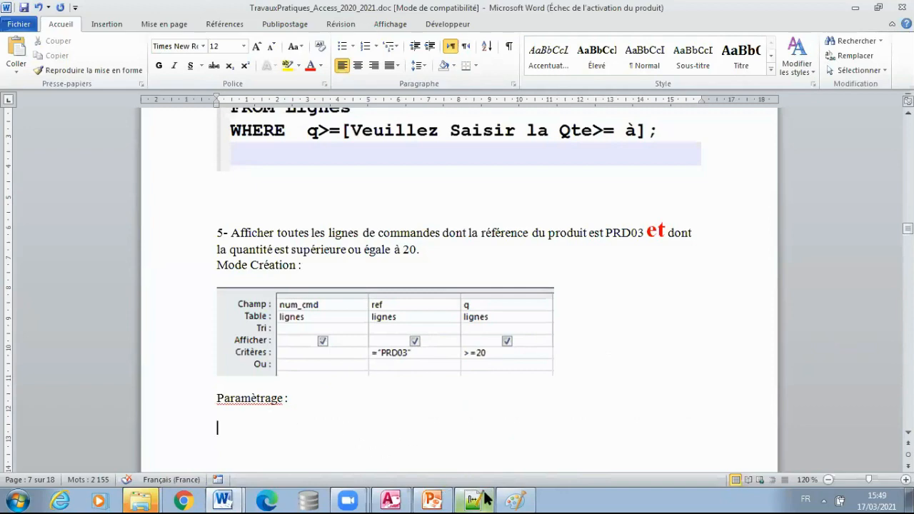
# In Access, set the criteria to =[Entrer la Réf:] for ref and >=[Saisir la qte >= à:] for q, and fit both columns to their contents
pyautogui.click(390, 500)
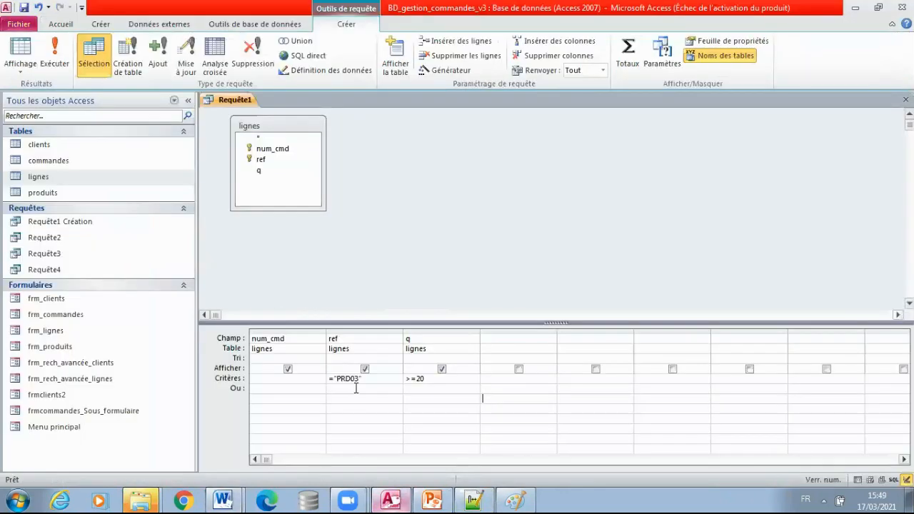
pyautogui.moveTo(365, 384); pyautogui.dragTo(336, 380)
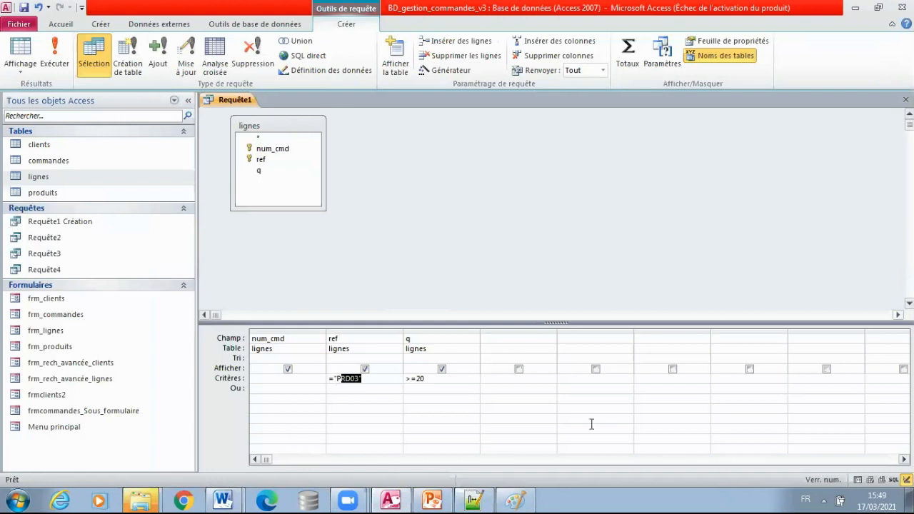
pyautogui.press('BackSpace')
pyautogui.click(433, 386)
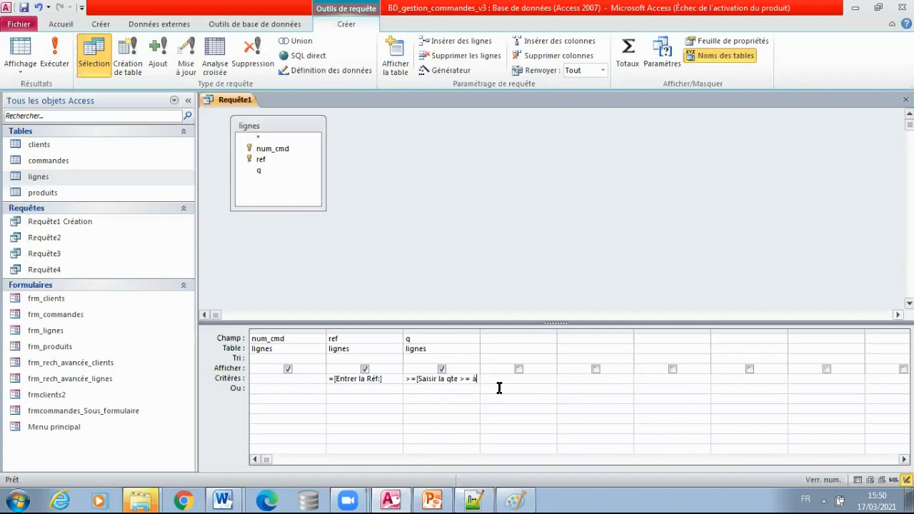
pyautogui.write(']')
pyautogui.doubleClick(401, 333)
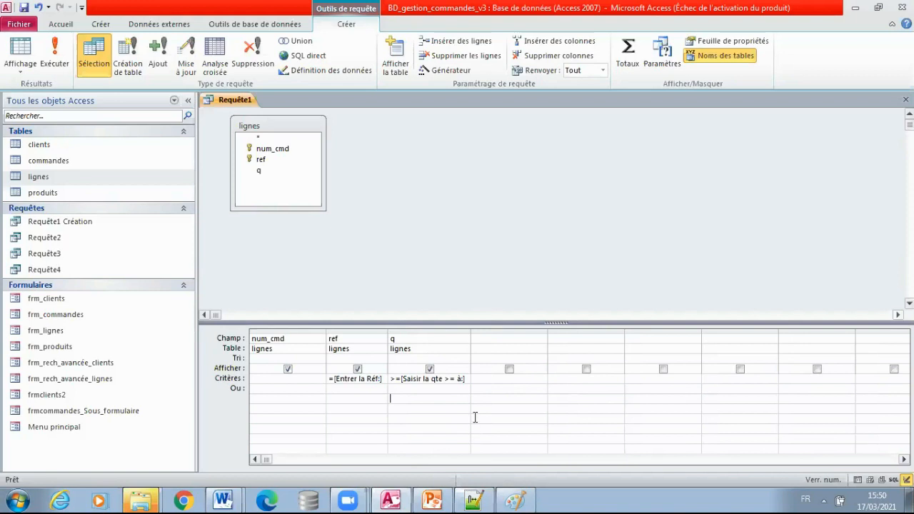
pyautogui.doubleClick(469, 332)
# Paste a screenshot of the parameter query into Paint and copy the grid area with the two parameter criteria
pyautogui.click(526, 498)
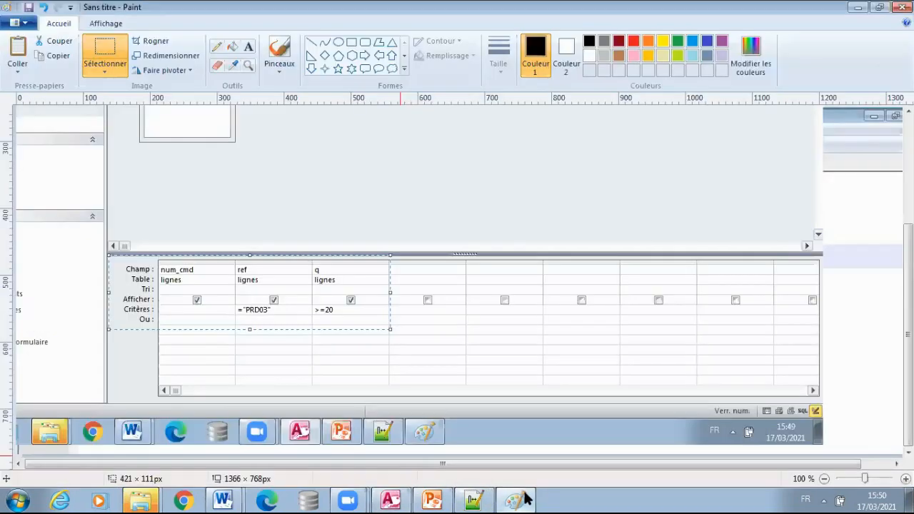
pyautogui.hotkey('ctrl', 'v')
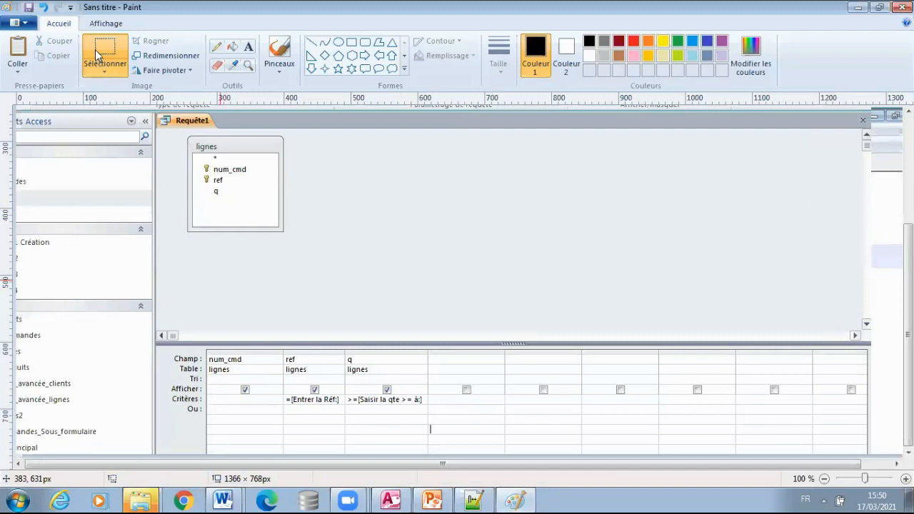
pyautogui.hotkey('ctrl', 'z')
pyautogui.moveTo(125, 275); pyautogui.dragTo(406, 342)
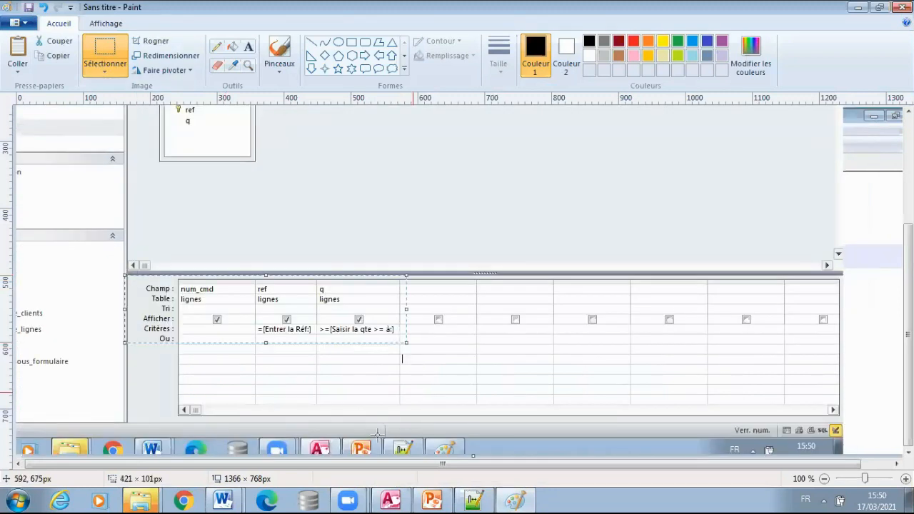
# In Word, insert the parameter grid picture below its label and correct the label to "Paramétrage :"
pyautogui.moveTo(225, 500)
pyautogui.click(201, 464)
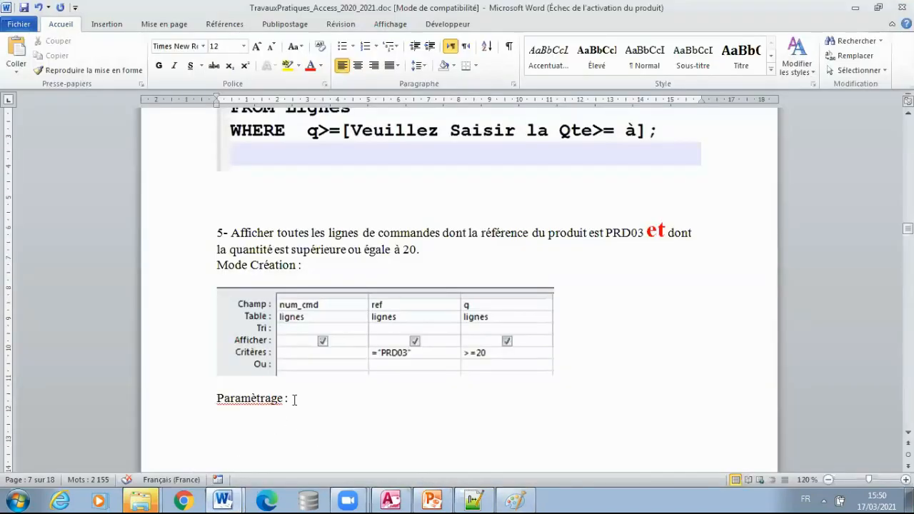
pyautogui.hotkey('ctrl', 'v')
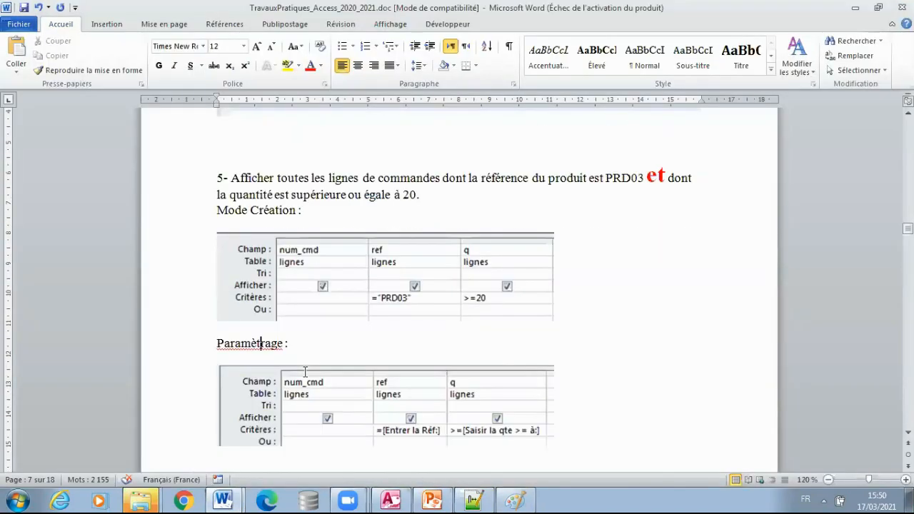
pyautogui.press('BackSpace')
pyautogui.write('é')
pyautogui.scroll(-2, 365, 336)
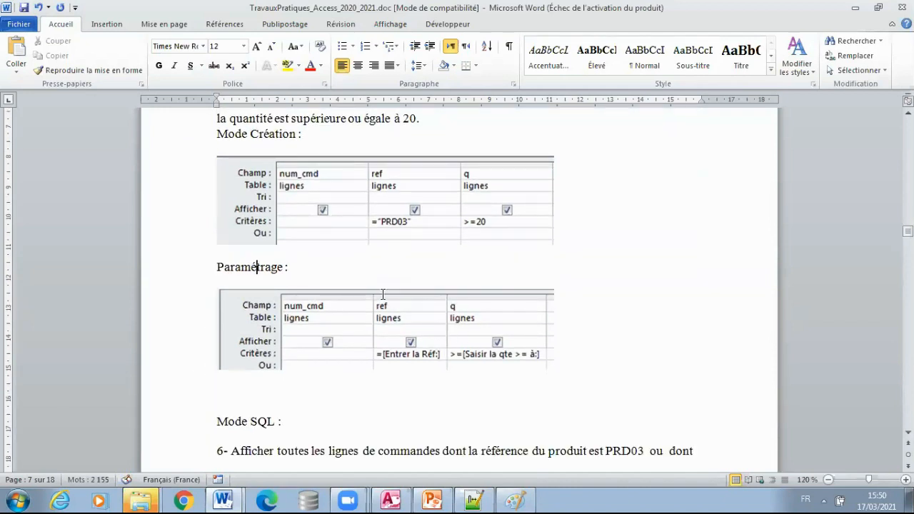
pyautogui.click(315, 276)
# Run the query in Access, cut out its "Entrer la Réf:" prompt in Paint, and insert the picture directly below "Paramétrage :" in Word
pyautogui.click(390, 500)
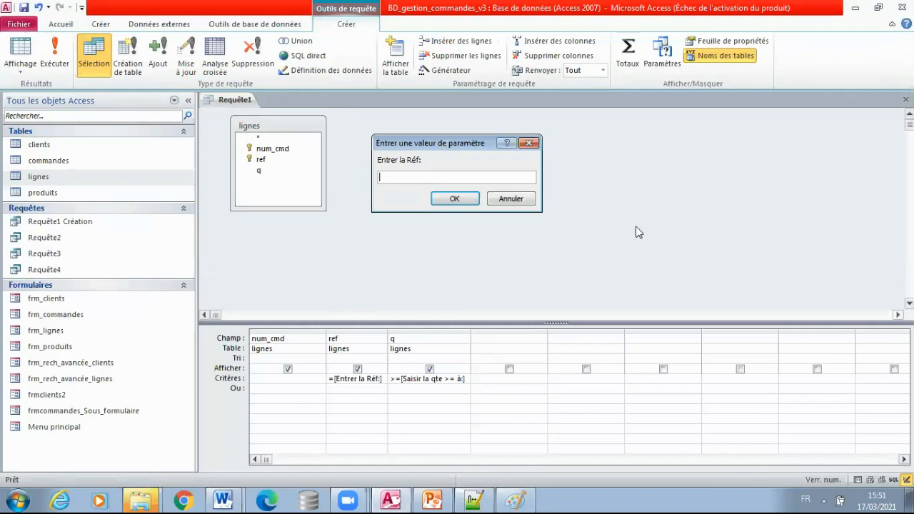
pyautogui.click(515, 500)
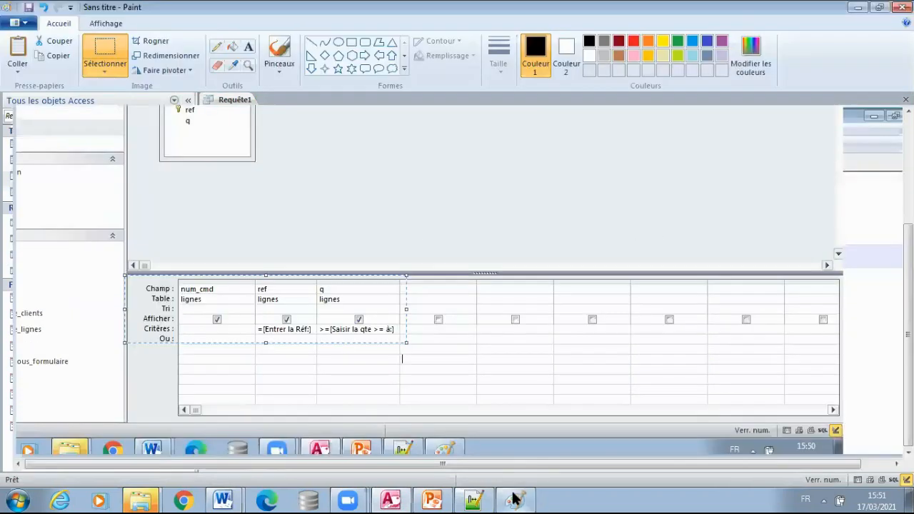
pyautogui.hotkey('ctrl', 'v')
pyautogui.click(110, 52)
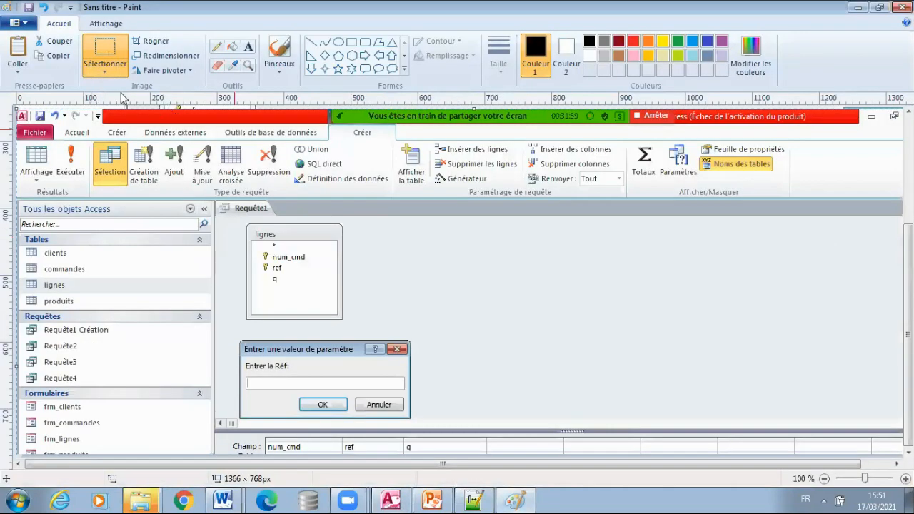
pyautogui.moveTo(240, 340)
pyautogui.mouseDown()
pyautogui.moveTo(377, 380)
pyautogui.moveTo(414, 421)
pyautogui.mouseUp()
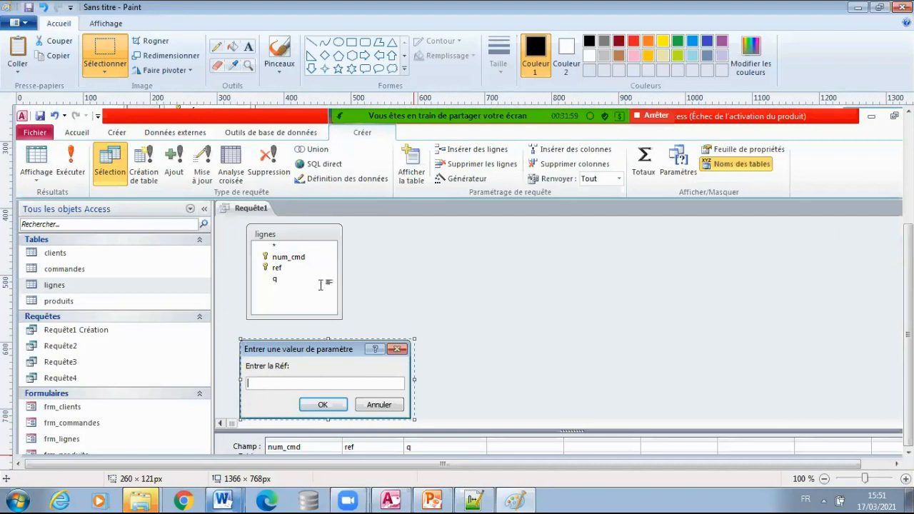
pyautogui.hotkey('alt', 'Tab')
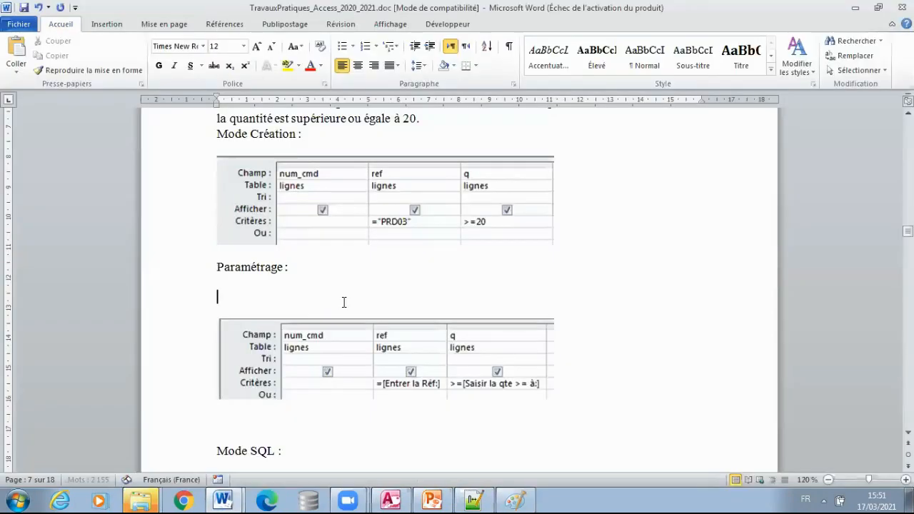
pyautogui.hotkey('ctrl', 'v')
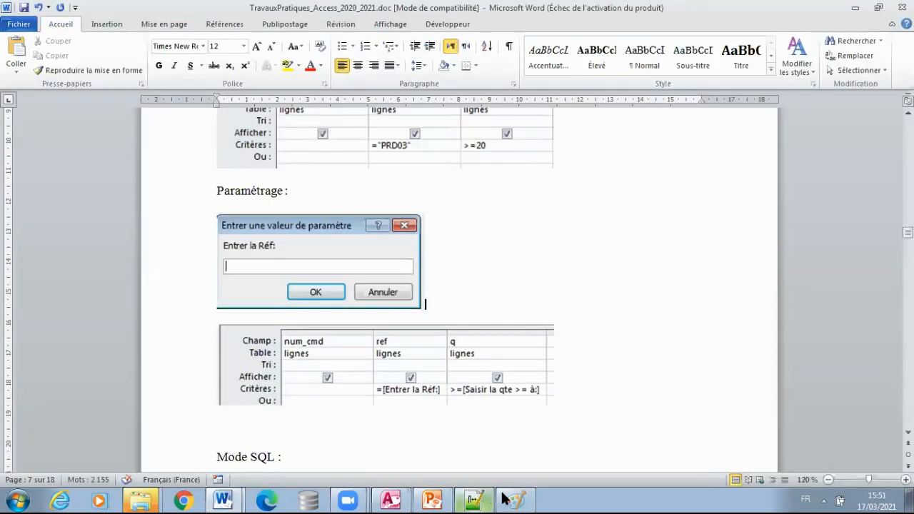
# In Access, enter PRD03 as the reference parameter and move the quantity prompt just below the lignes table
pyautogui.moveTo(516, 497)
pyautogui.click(391, 500)
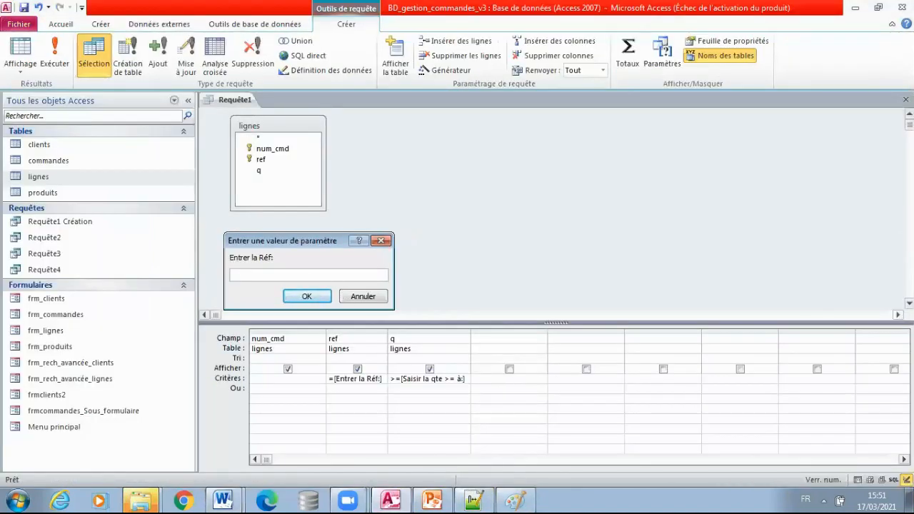
pyautogui.write('PRD03')
pyautogui.press('Return')
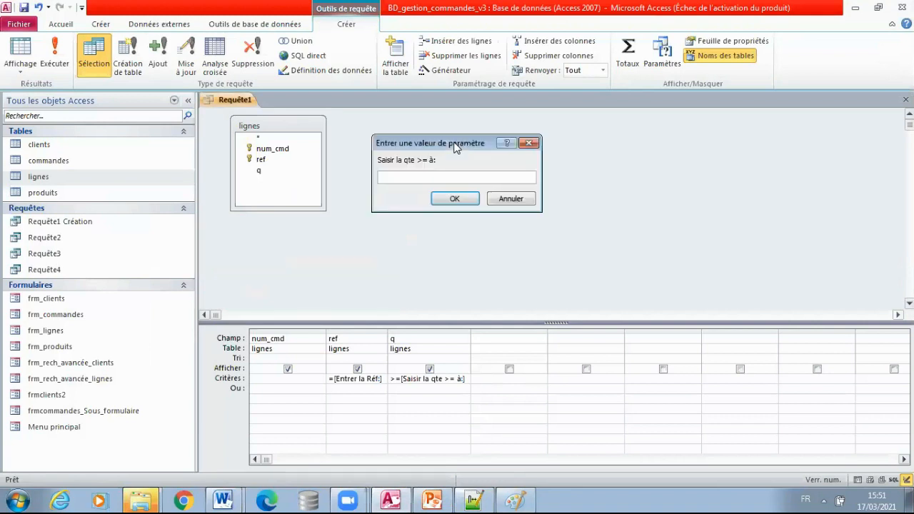
pyautogui.moveTo(455, 146); pyautogui.dragTo(307, 243)
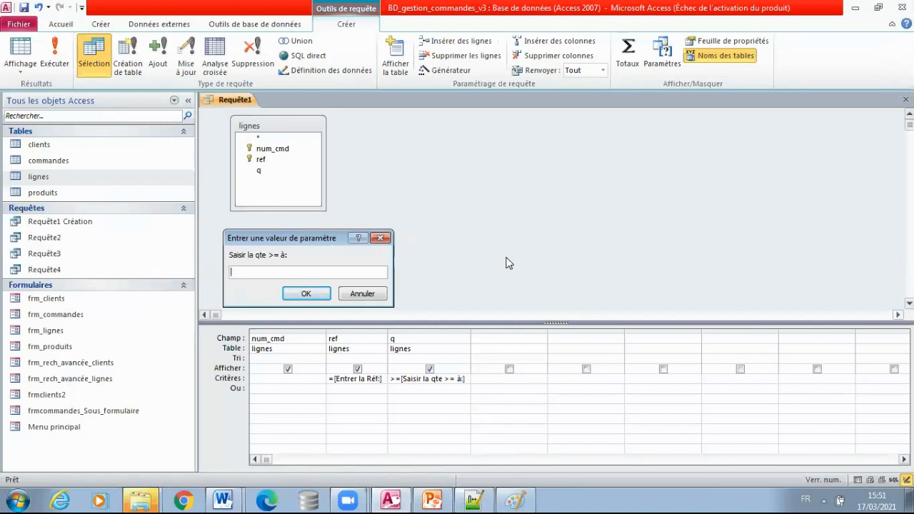
# Cut out the "Saisir la qte >= à:" prompt from a screenshot in Paint and insert it beside the reference prompt in Word
pyautogui.click(527, 495)
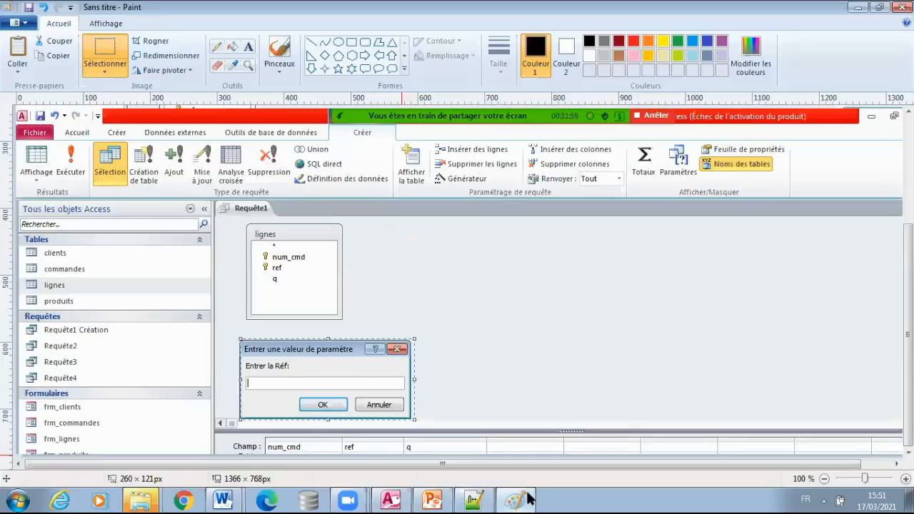
pyautogui.hotkey('ctrl', 'v')
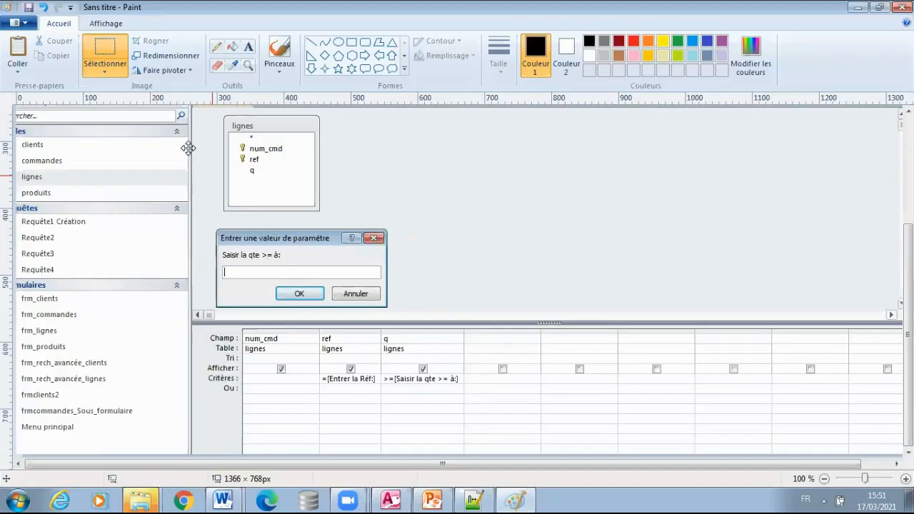
pyautogui.moveTo(214, 230)
pyautogui.mouseDown()
pyautogui.moveTo(370, 247)
pyautogui.moveTo(376, 301)
pyautogui.moveTo(388, 312)
pyautogui.mouseUp()
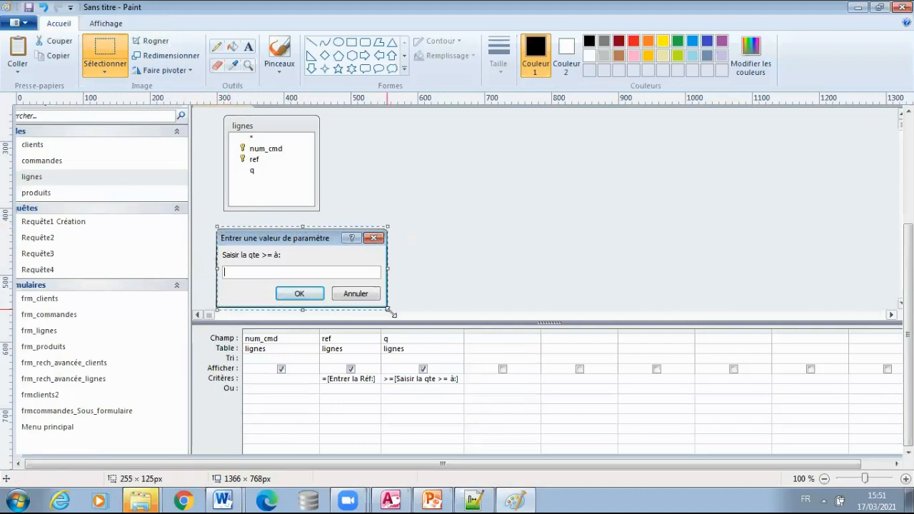
pyautogui.moveTo(223, 500)
pyautogui.click(229, 477)
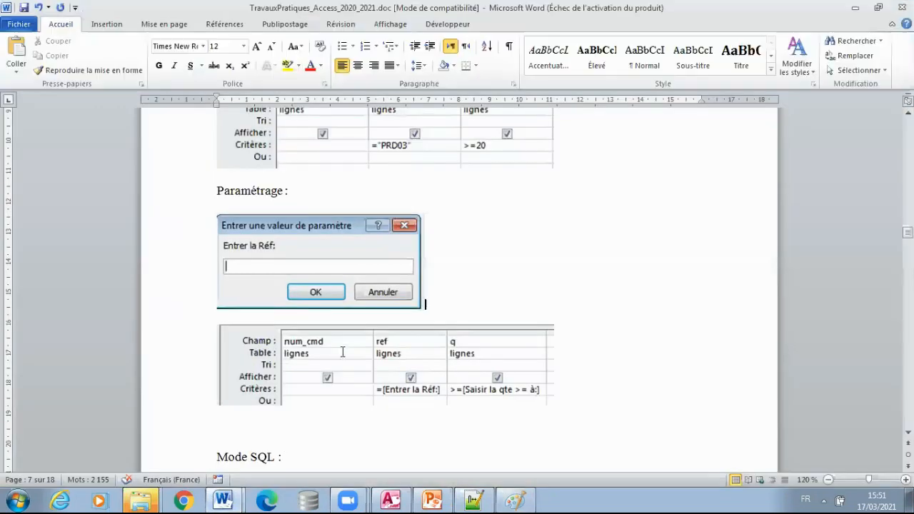
pyautogui.hotkey('ctrl', 'v')
# Draw an arrow from each prompt's input box to its matching parameter criterion in the grid picture, one for ref and one for q
pyautogui.click(111, 25)
pyautogui.click(203, 57)
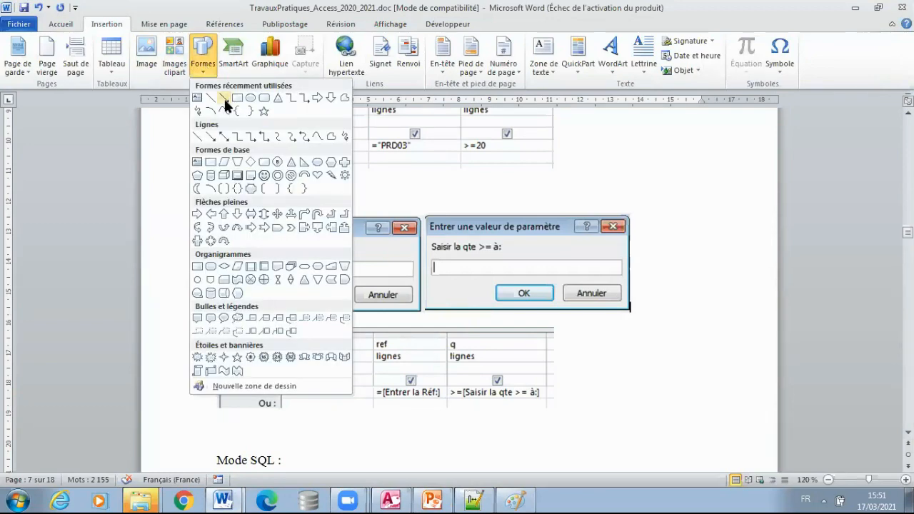
pyautogui.click(223, 98)
pyautogui.moveTo(248, 228); pyautogui.dragTo(392, 347)
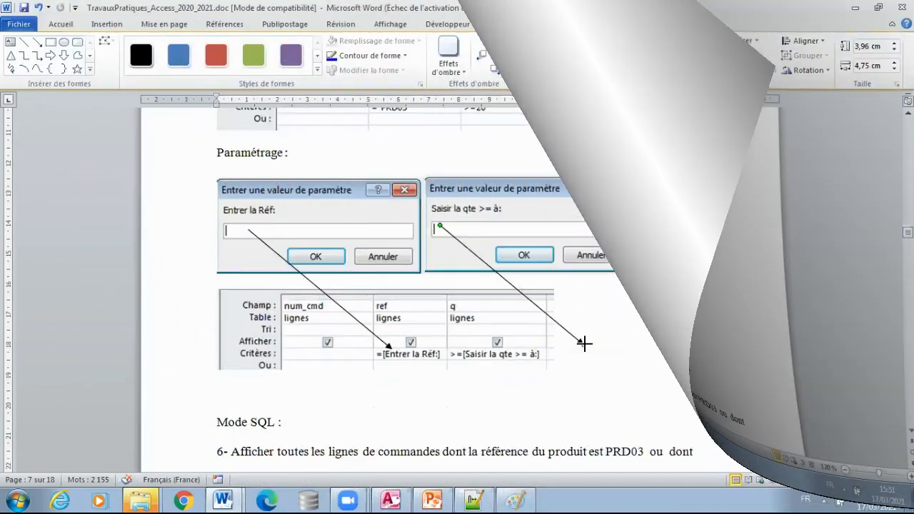
pyautogui.moveTo(584, 344); pyautogui.dragTo(484, 345)
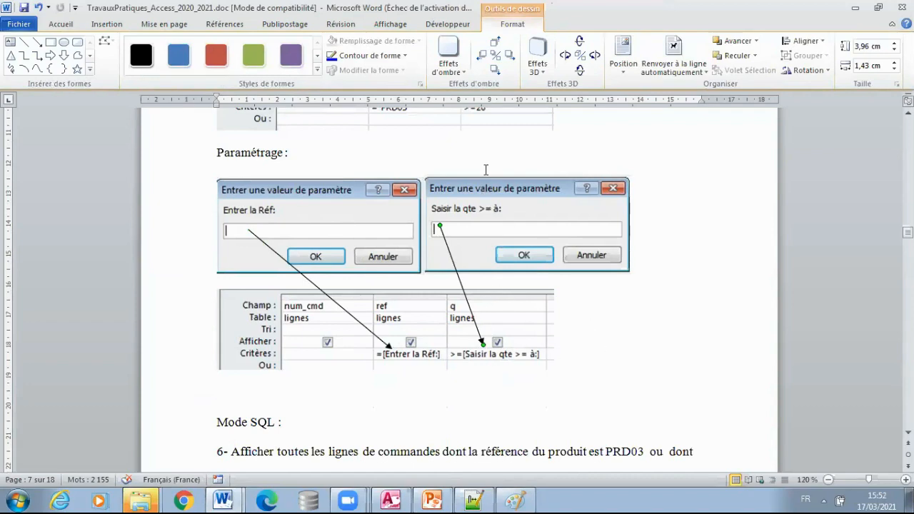
pyautogui.scroll(2, 447, 236)
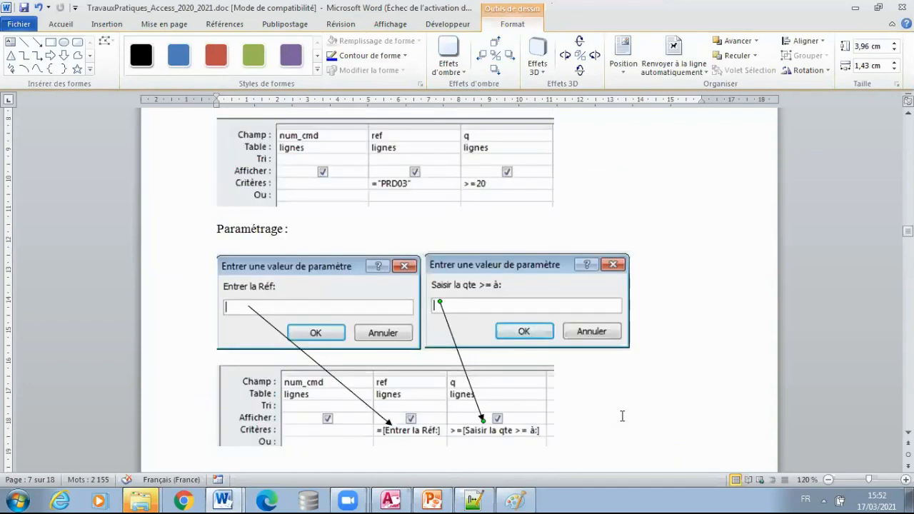
pyautogui.scroll(-2, 471, 394)
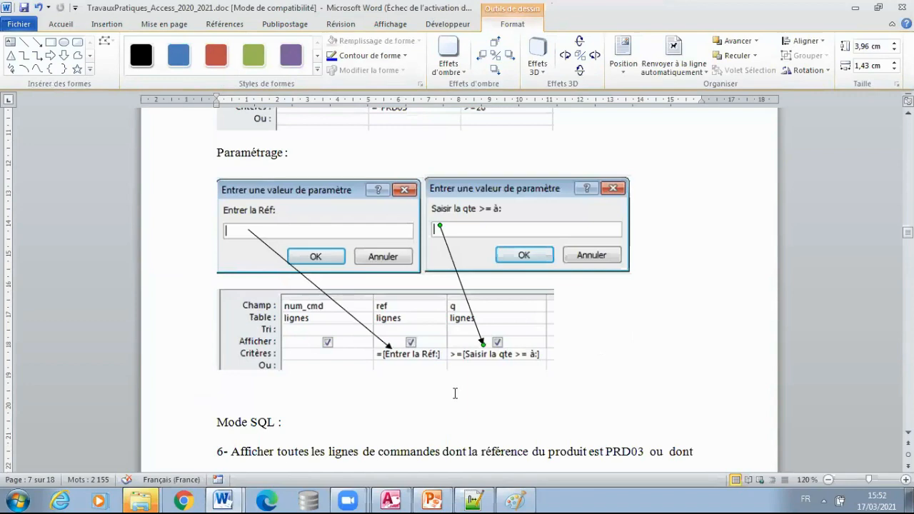
# In Access, enter 20 as the minimum quantity to run the parameter query, and open the query tab's options
pyautogui.click(399, 498)
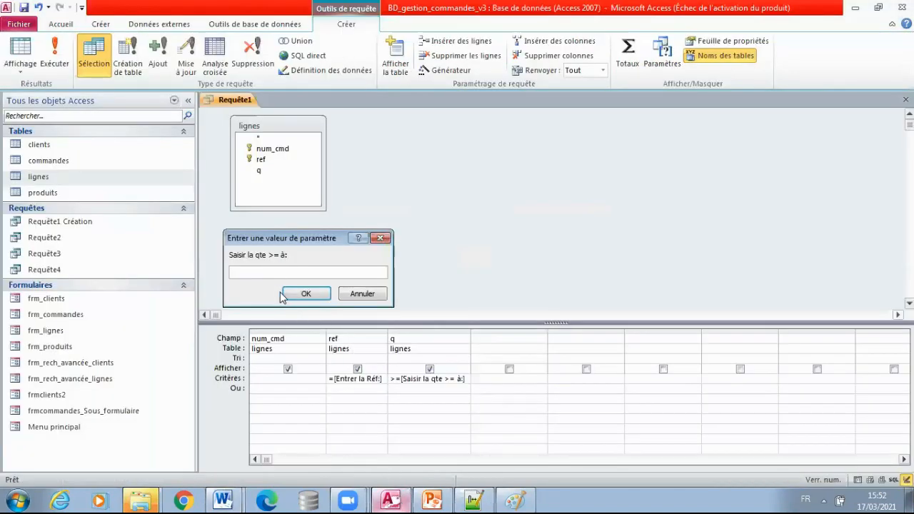
pyautogui.write('20')
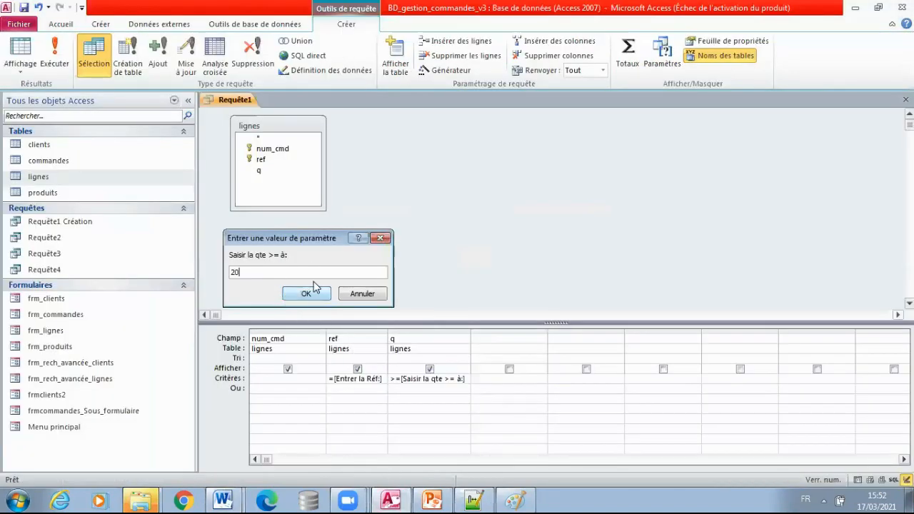
pyautogui.press('Return')
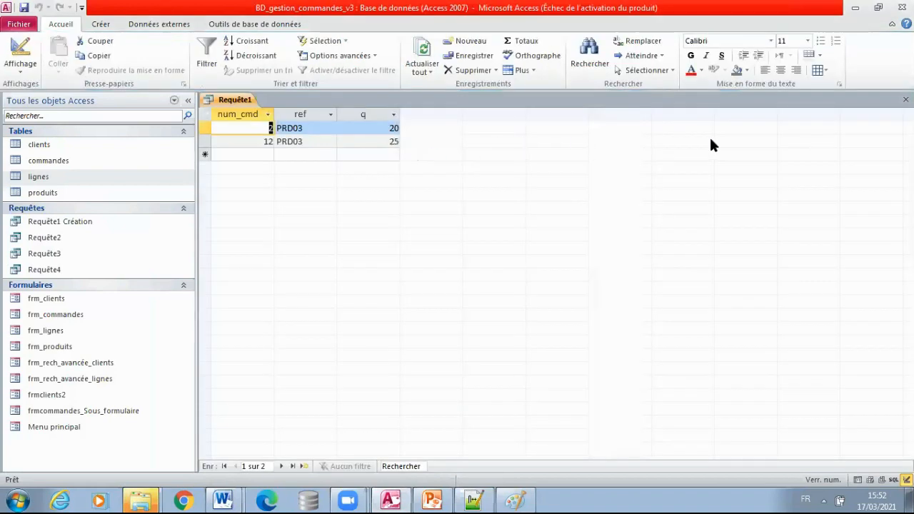
pyautogui.rightClick(231, 99)
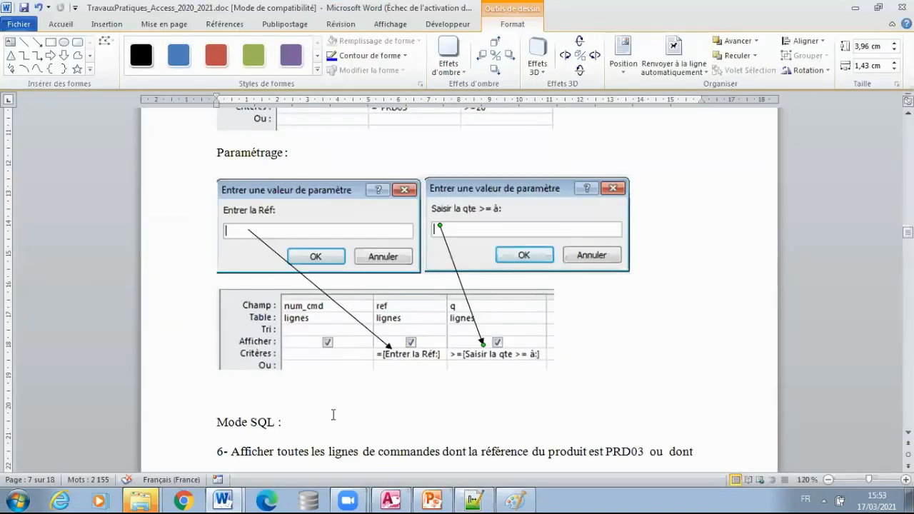
# Add a line after "Mode SQL :" in Word, and begin a new Notepad++ file with SELECT * and FROM Lignes on separate lines
pyautogui.click(333, 416)
pyautogui.press('Return')
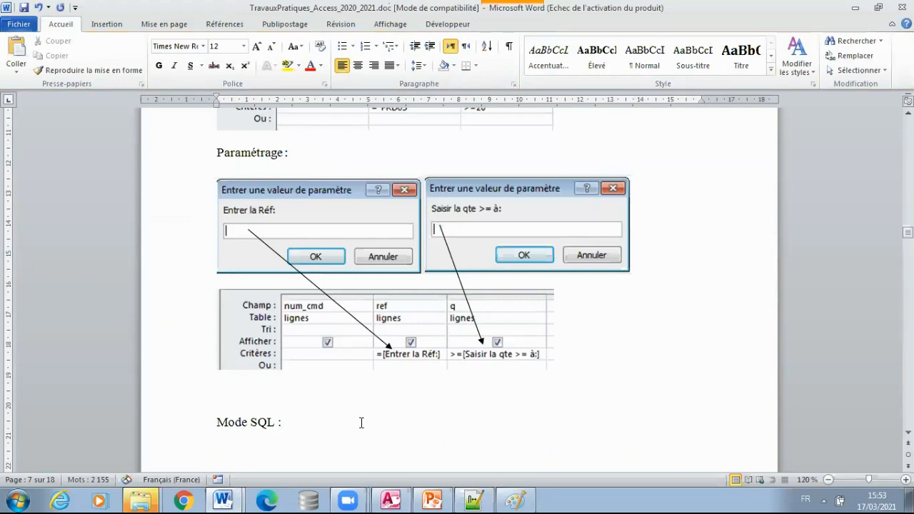
pyautogui.click(477, 497)
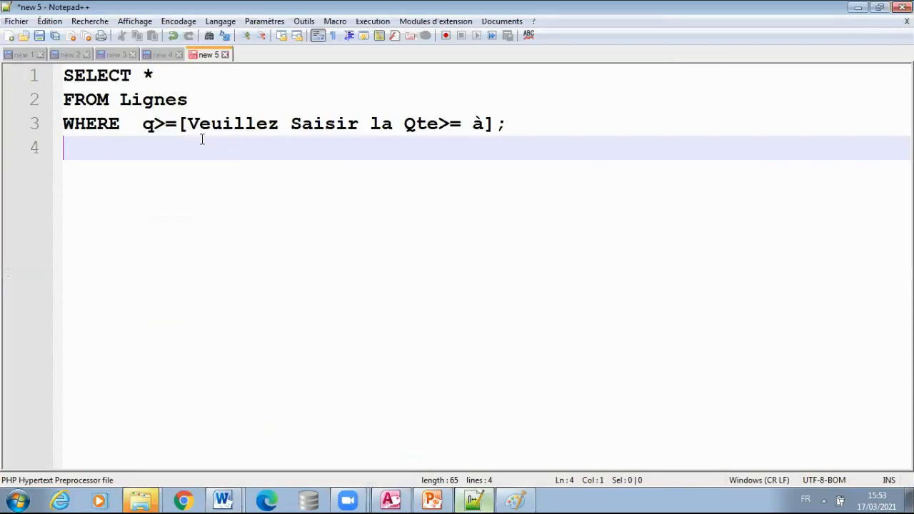
pyautogui.click(9, 36)
pyautogui.write('SELECT')
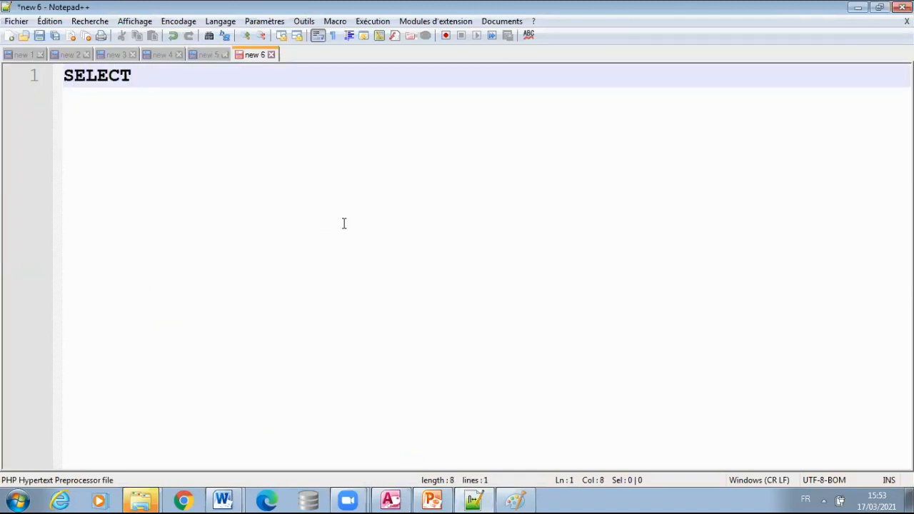
pyautogui.write('  *')
pyautogui.press('Return')
pyautogui.write('FROM Lignes')
pyautogui.press('Return')
pyautogui.write('*')
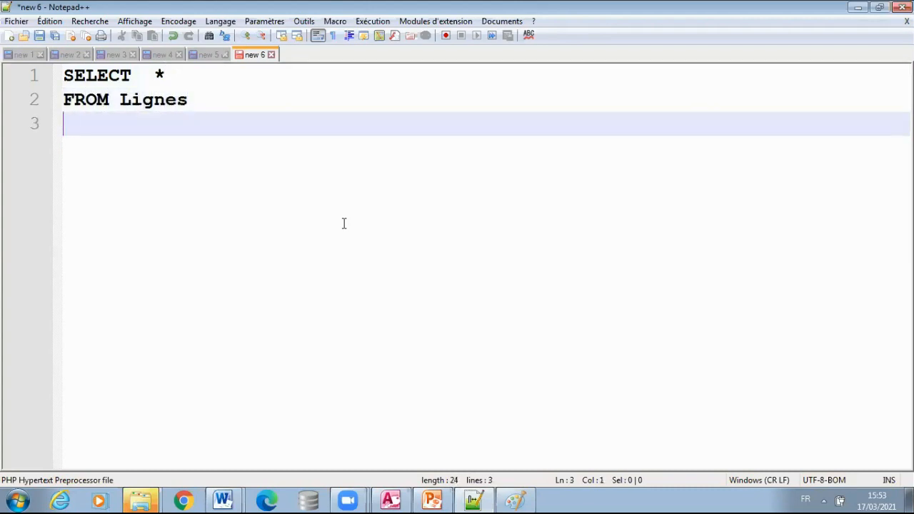
# Start the WHERE clause on the third line with the condition (Ref="PRD03"
pyautogui.write('WHEER')
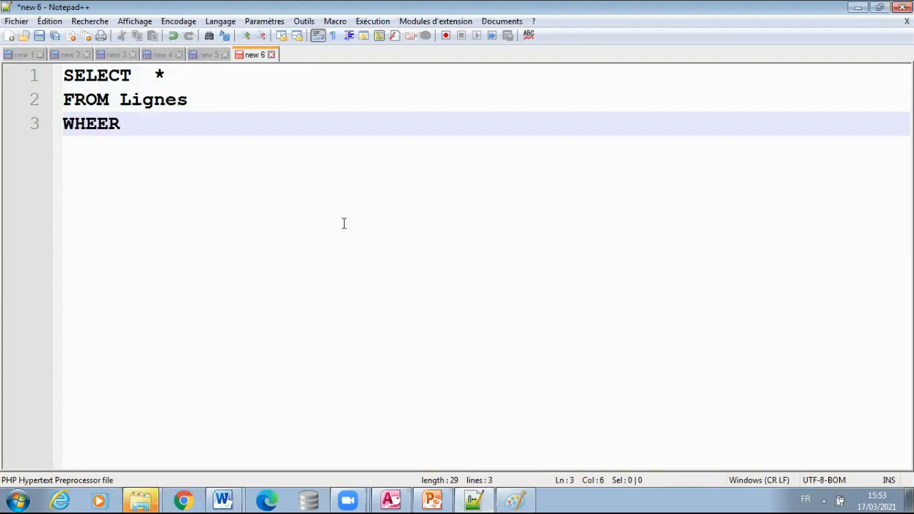
pyautogui.press('BackSpace')
pyautogui.press('BackSpace')
pyautogui.press('BackSpace')
pyautogui.write('RE (')
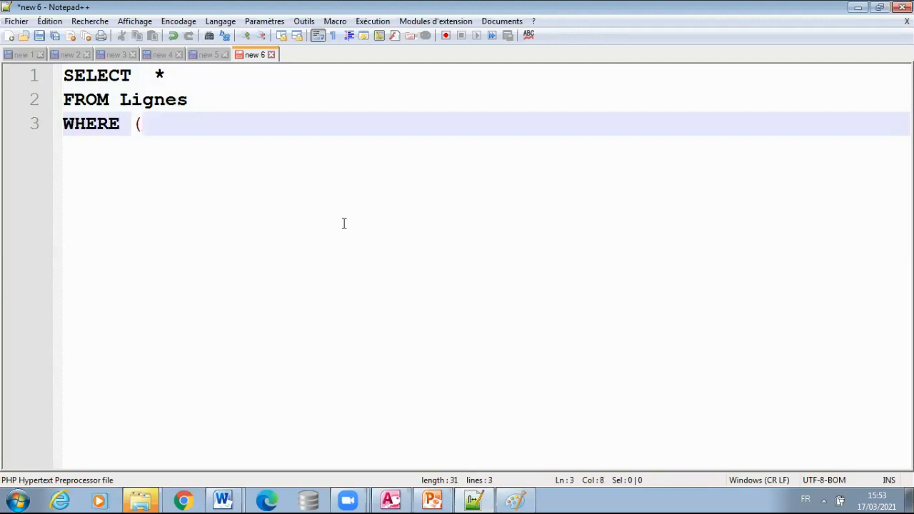
pyautogui.write('Ref')
pyautogui.write('=""')
pyautogui.write('PRD')
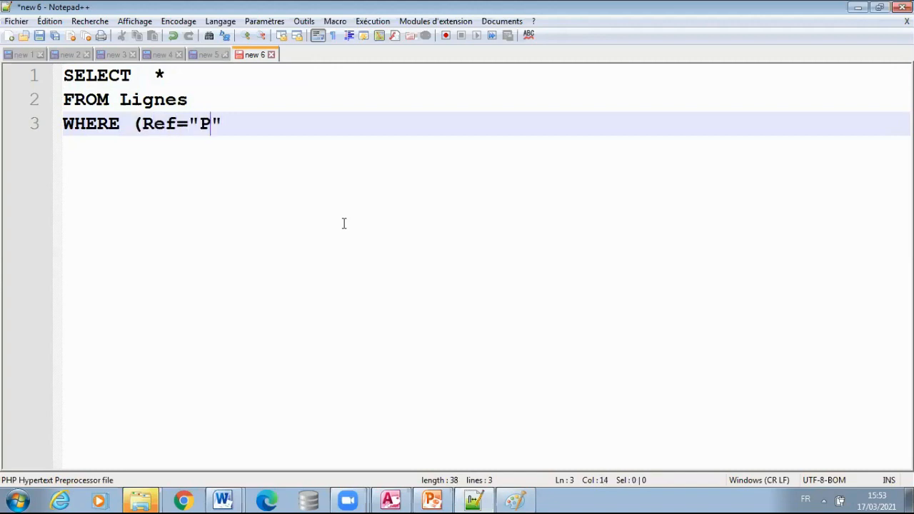
pyautogui.write('03')
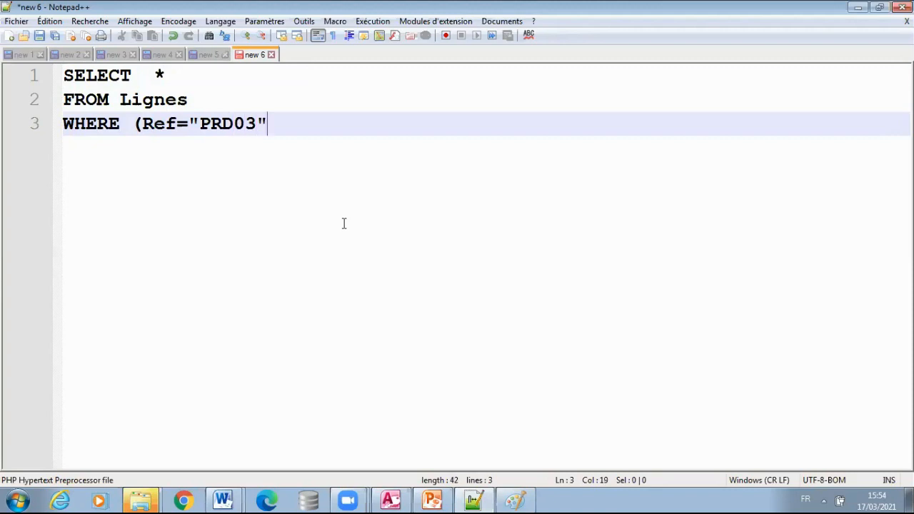
# Close the Ref condition and complete the query with AND (q>=20);
pyautogui.write(')  AND (')
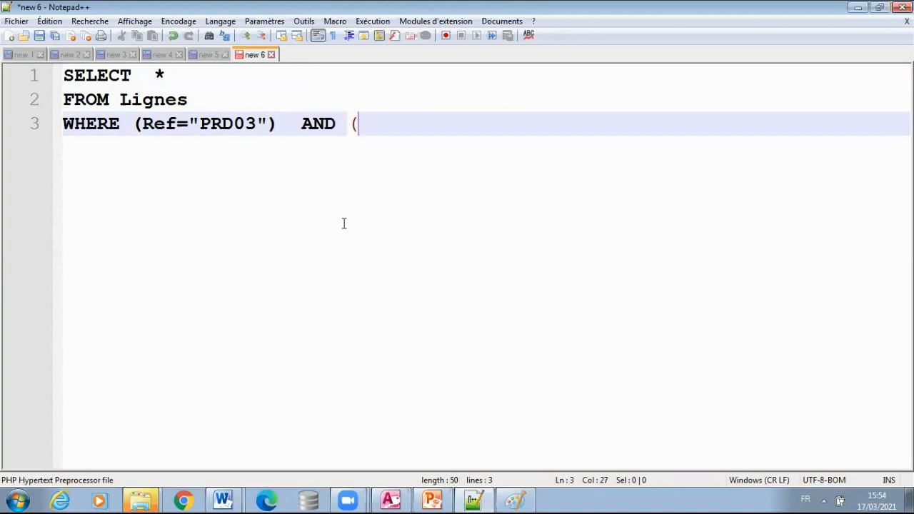
pyautogui.write('Q')
pyautogui.press('BackSpace')
pyautogui.write('q>=')
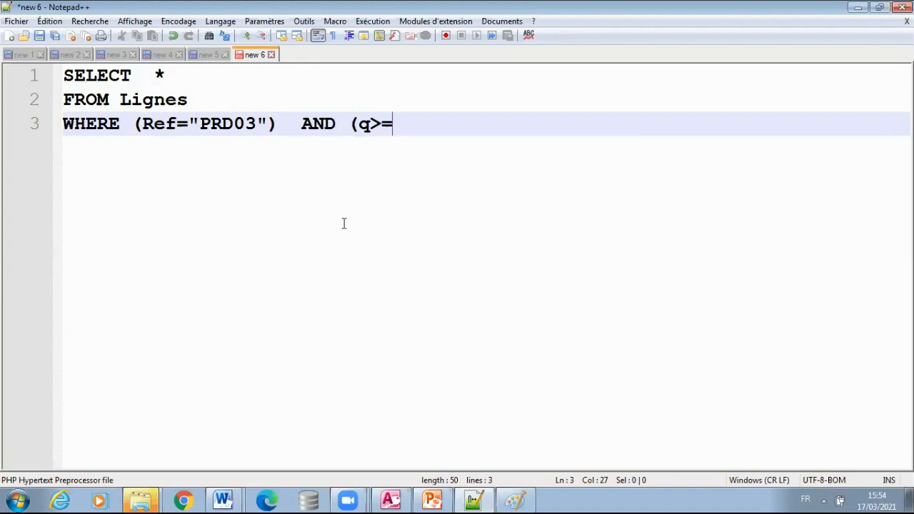
pyautogui.write('20);')
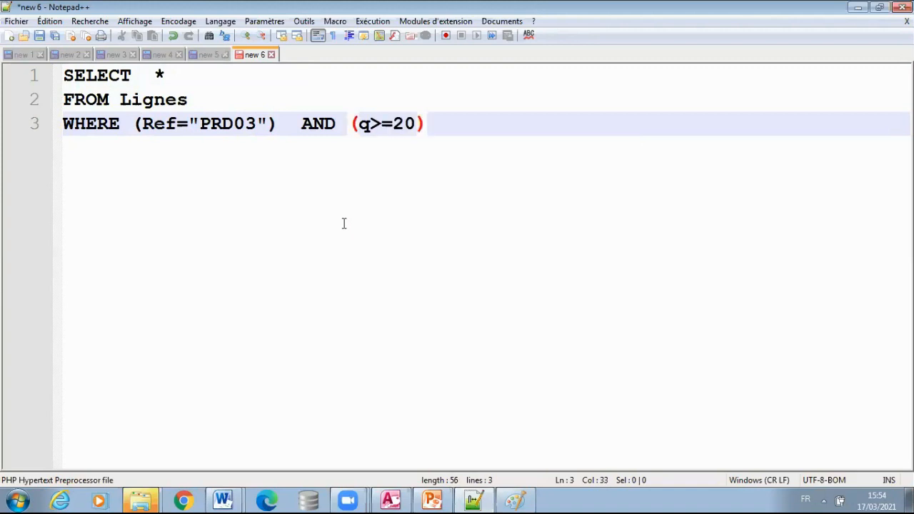
pyautogui.press('Return')
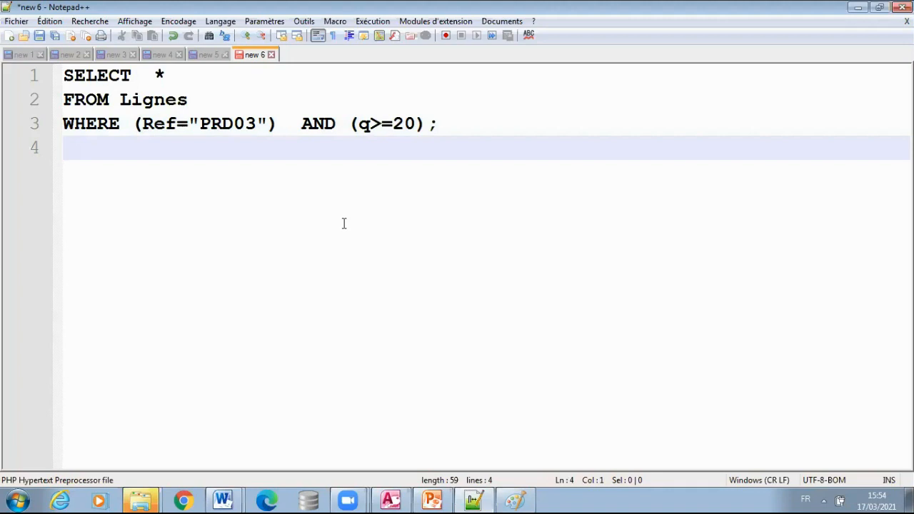
# Add the heading "------Paramétrage:" below the query and paste a copy of the whole query under it
pyautogui.press('Return')
pyautogui.write('------Para')
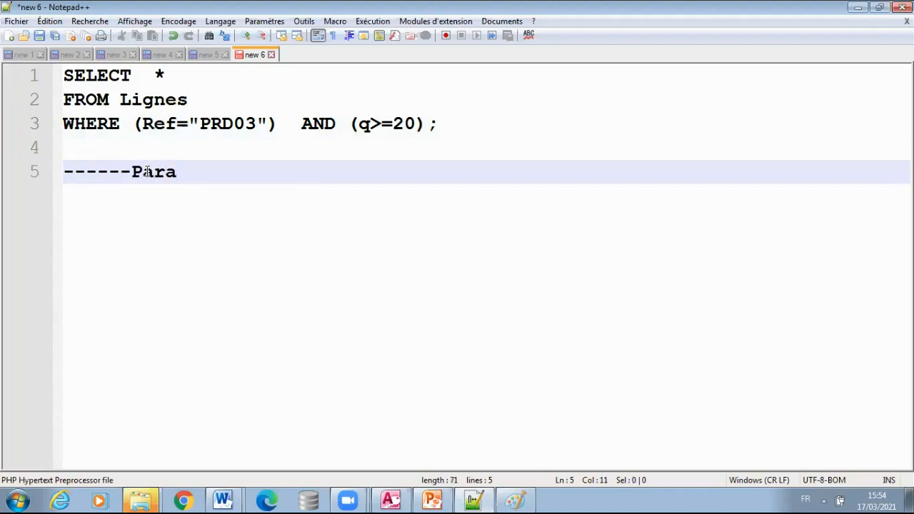
pyautogui.write('métrage')
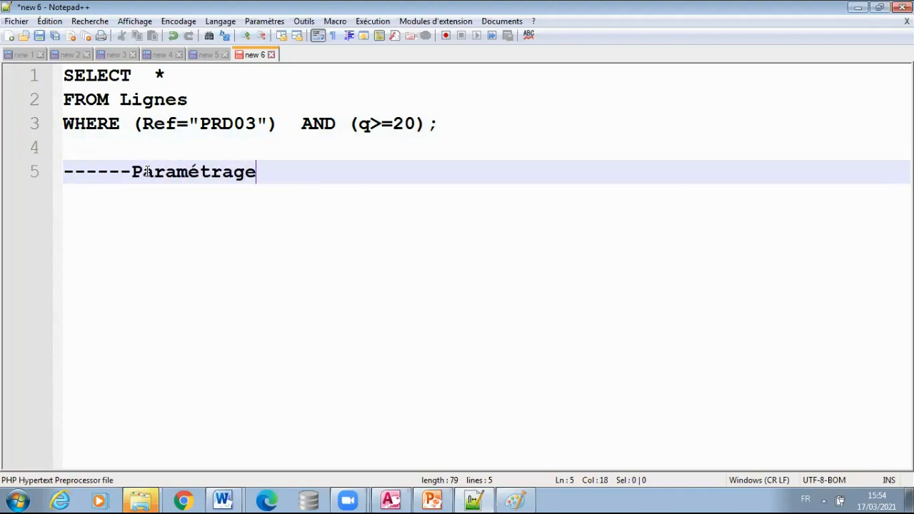
pyautogui.write(':')
pyautogui.click(65, 74)
pyautogui.moveTo(65, 74); pyautogui.dragTo(514, 122)
pyautogui.hotkey('ctrl', 'c')
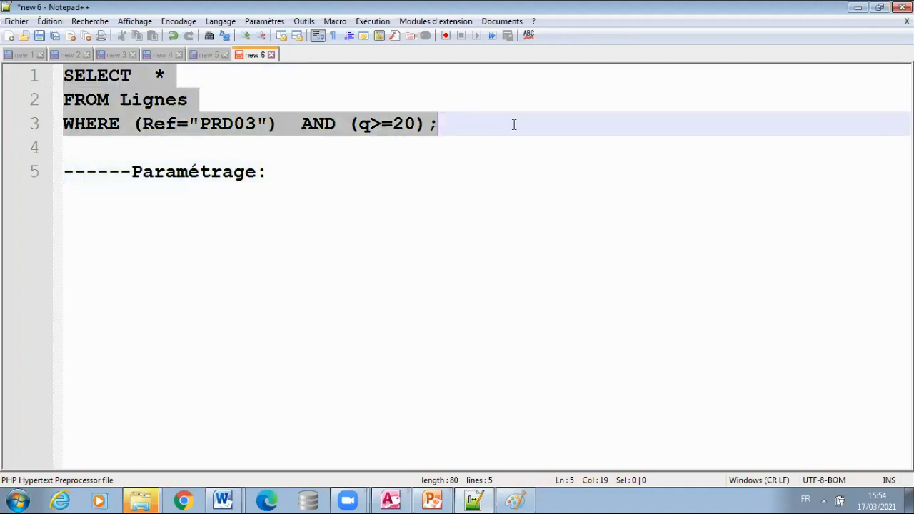
pyautogui.click(153, 200)
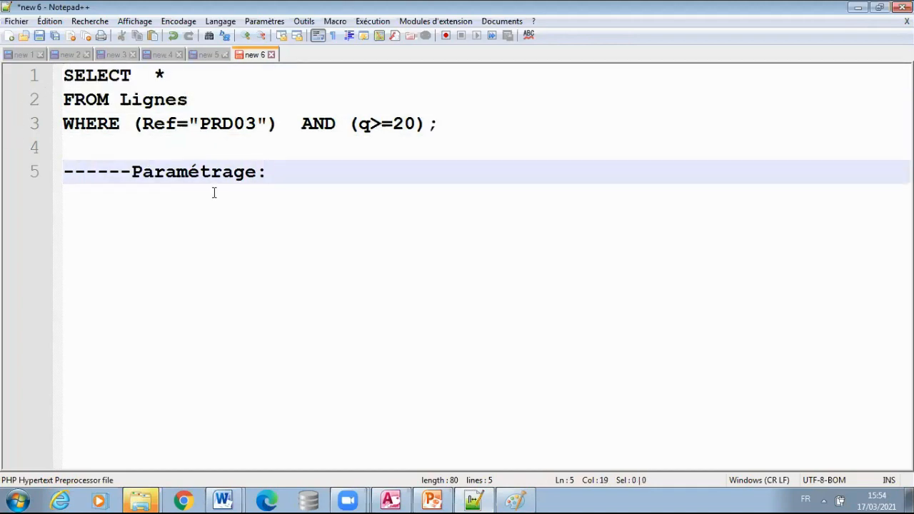
pyautogui.press('Return')
pyautogui.hotkey('ctrl', 'v')
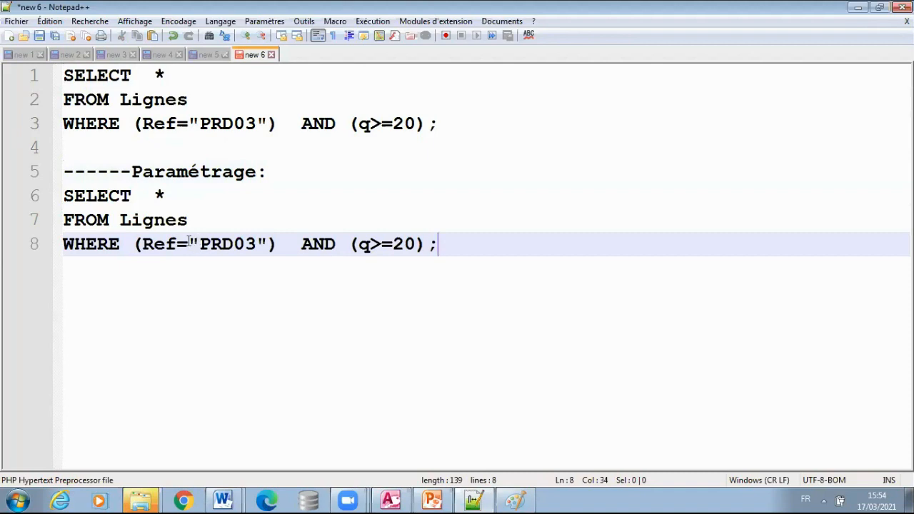
# Replace "PRD03" in the parameterised query's Ref condition with the prompt [Entrer la Ref:]
pyautogui.moveTo(189, 244); pyautogui.dragTo(267, 244)
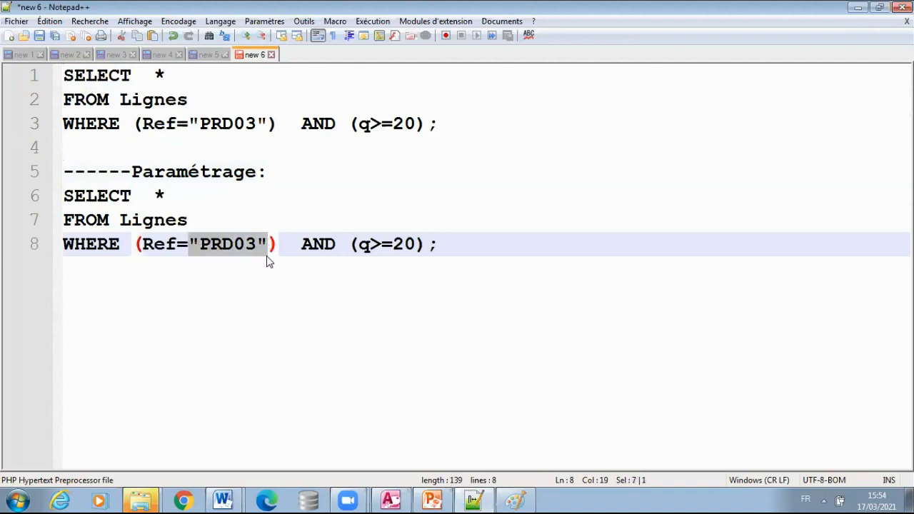
pyautogui.write('[')
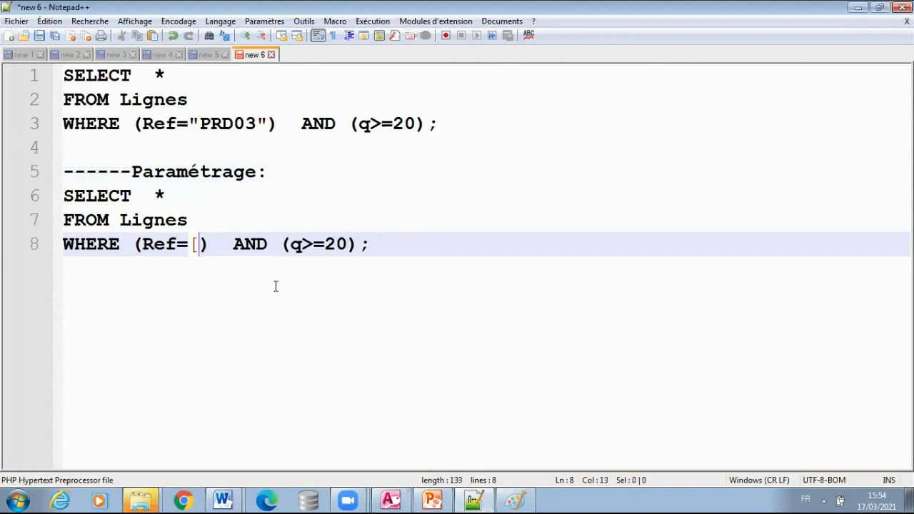
pyautogui.write('Sais')
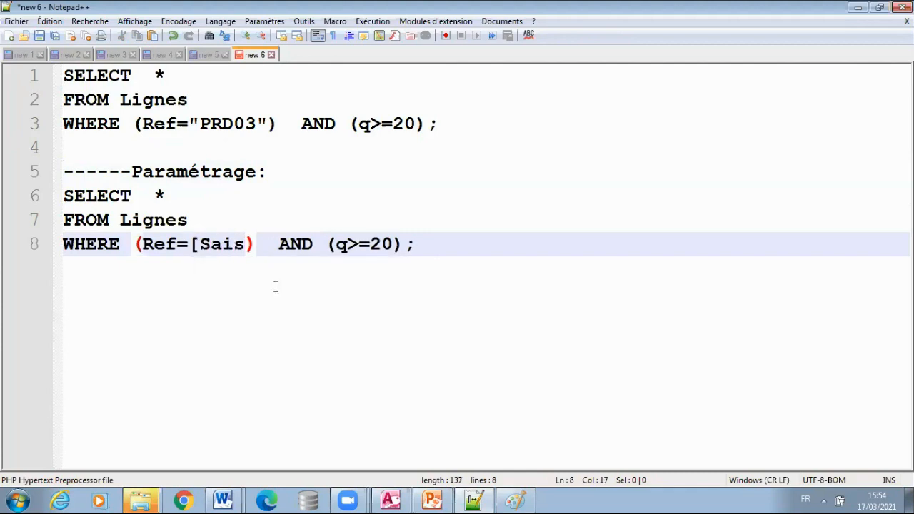
pyautogui.press('BackSpace')
pyautogui.press('BackSpace')
pyautogui.press('BackSpace')
pyautogui.press('BackSpace')
pyautogui.write('Entre')
pyautogui.press('BackSpace')
pyautogui.write('rer')
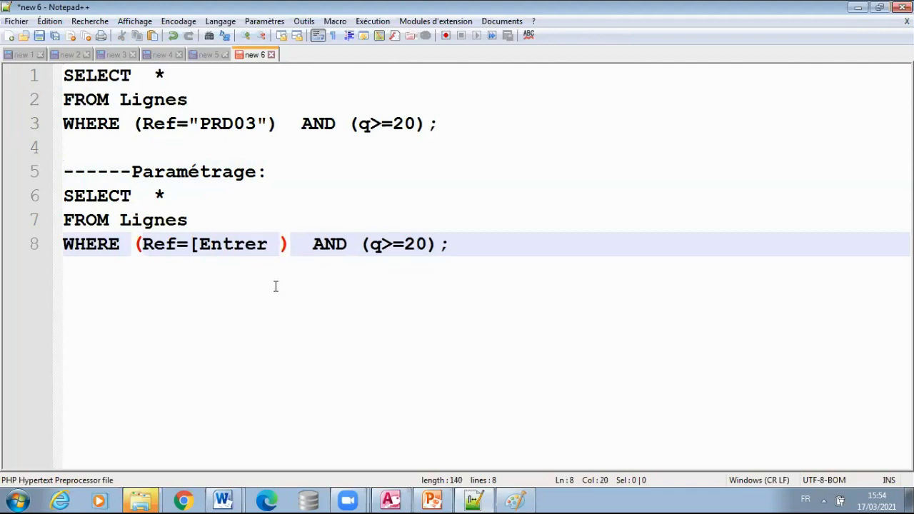
pyautogui.write(' la Ref')
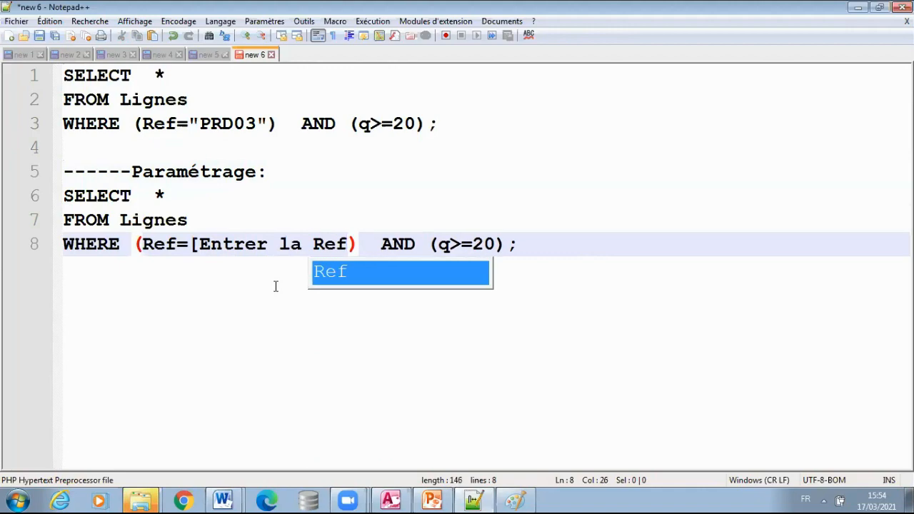
pyautogui.write(':]')
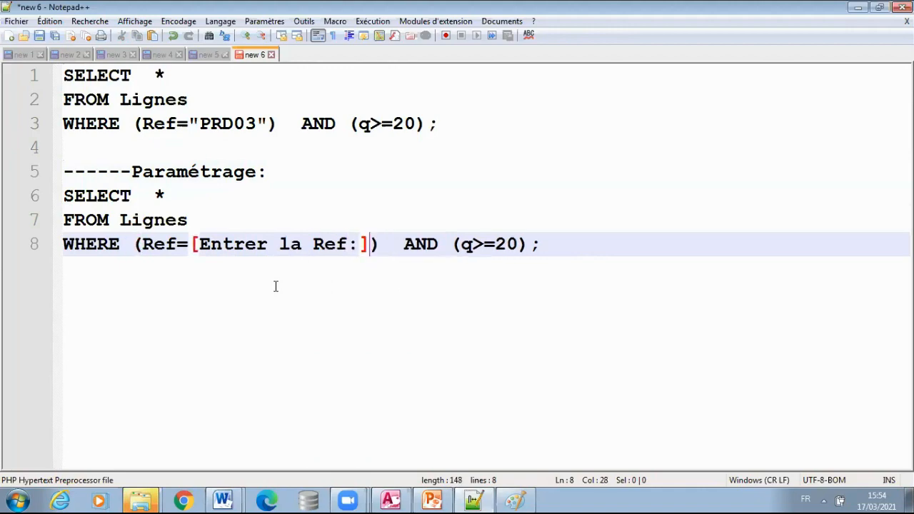
# Copy the ref criterion =[Entrer la Réf:] from the Access query and paste it over the bracketed prompt in the Notepad++ parameterised query
pyautogui.click(390, 500)
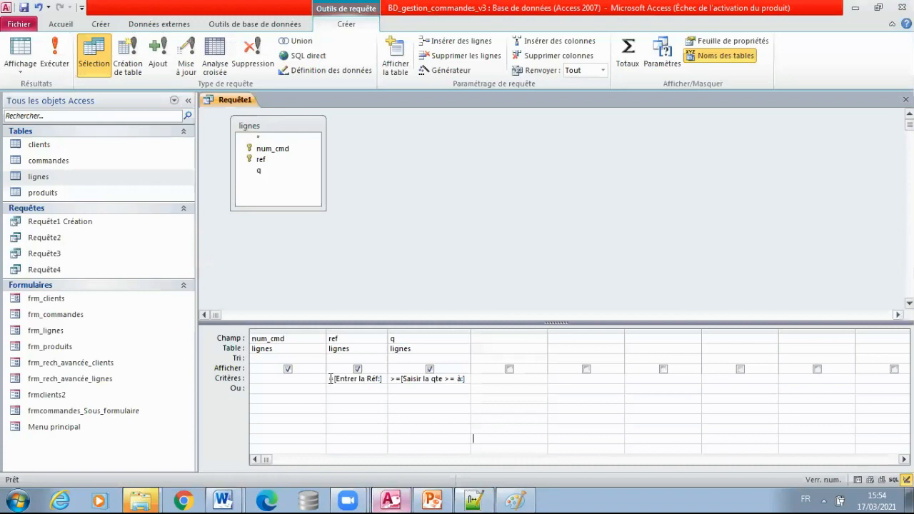
pyautogui.moveTo(331, 379); pyautogui.dragTo(401, 378)
pyautogui.hotkey('ctrl', 'c')
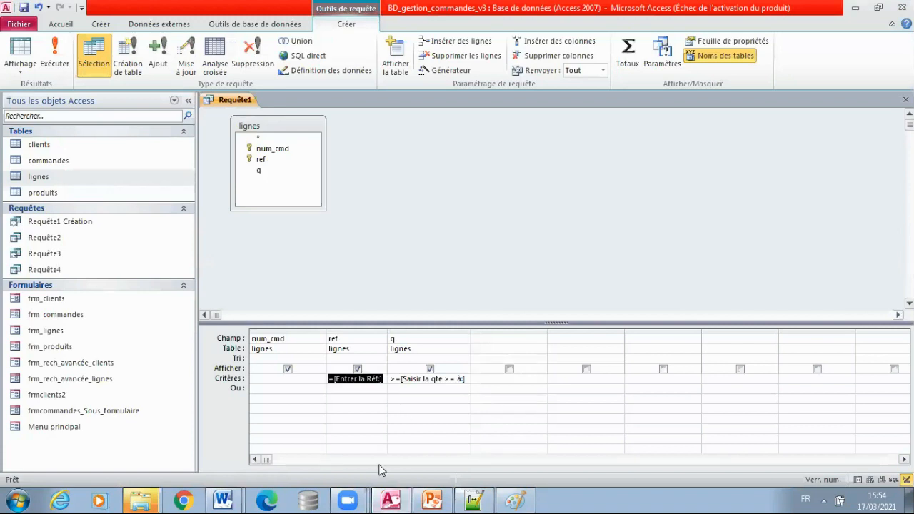
pyautogui.click(228, 500)
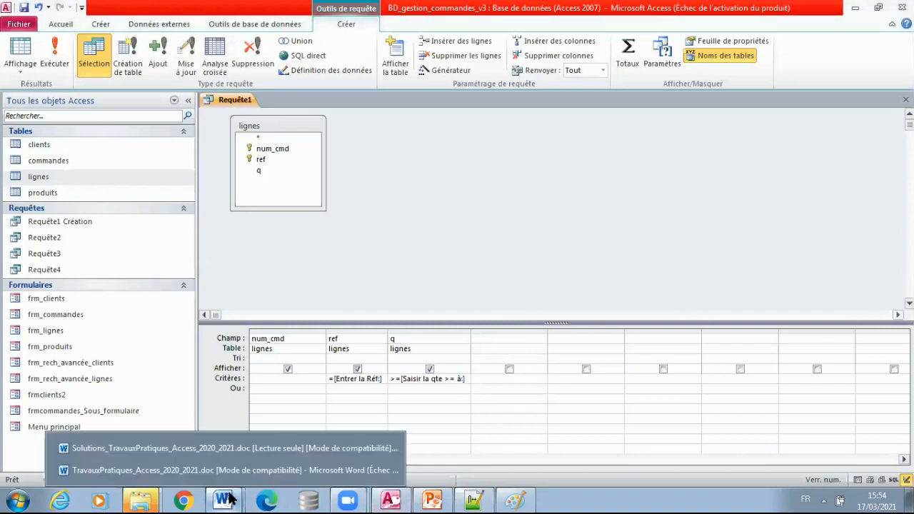
pyautogui.click(473, 500)
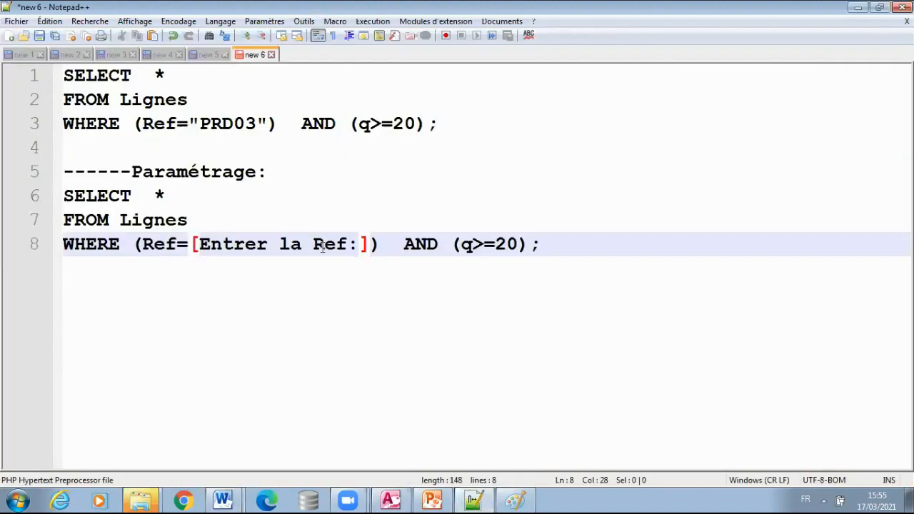
pyautogui.moveTo(189, 245); pyautogui.dragTo(368, 246)
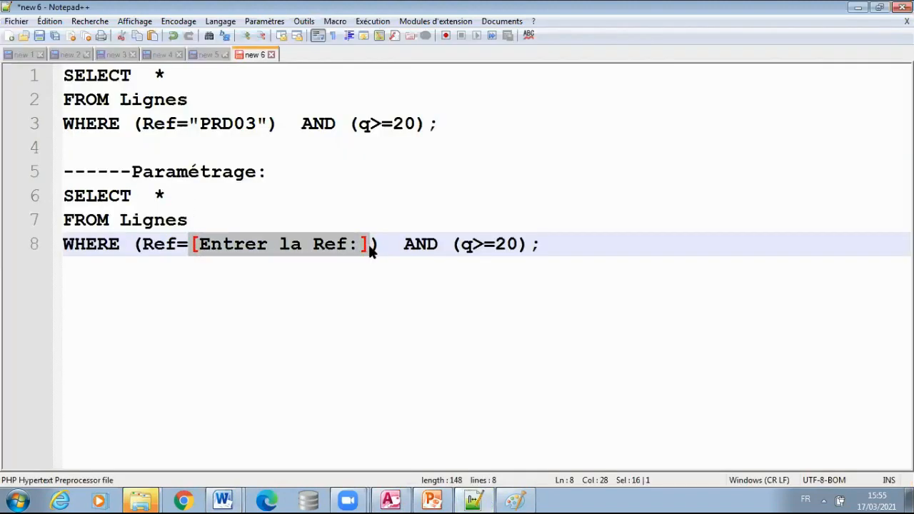
pyautogui.hotkey('ctrl', 'v')
pyautogui.click(350, 294)
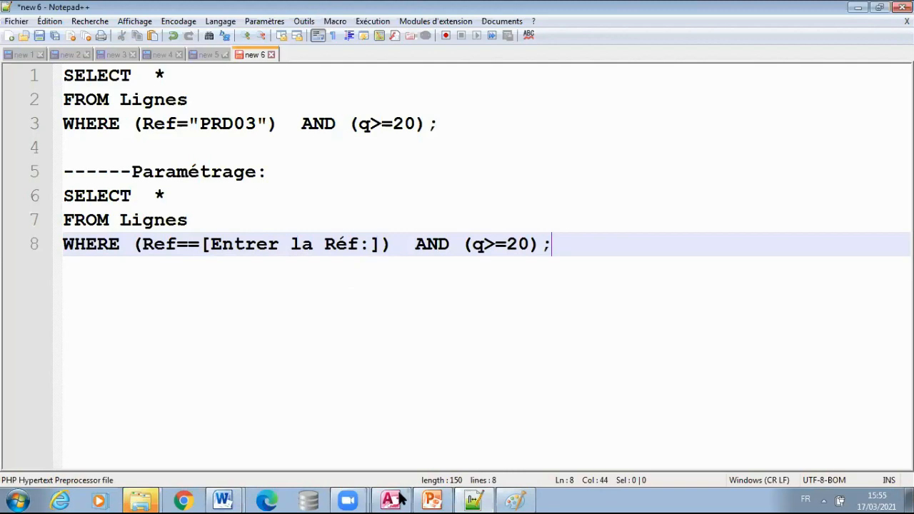
# Change the parameterised quantity condition to q>=[Saisir la qte >= à:] using the q criterion copied from Access, and add a line below the query
pyautogui.hotkey('alt', 'Tab')
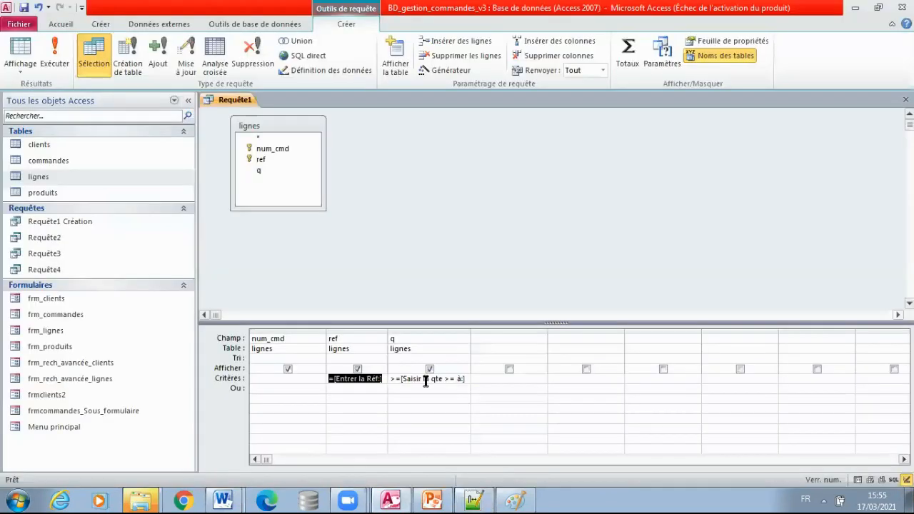
pyautogui.press('Tab')
pyautogui.hotkey('ctrl', 'c')
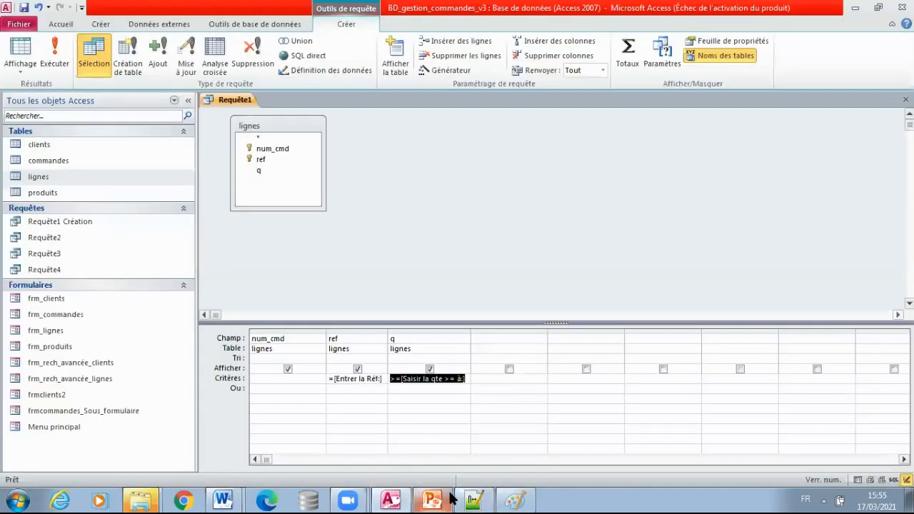
pyautogui.click(473, 500)
pyautogui.moveTo(473, 245); pyautogui.dragTo(508, 245)
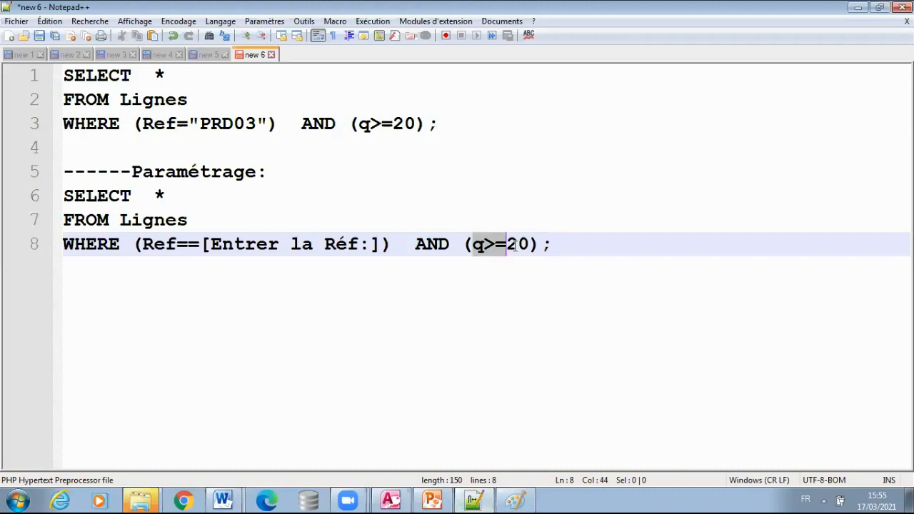
pyautogui.hotkey('ctrl', 'v')
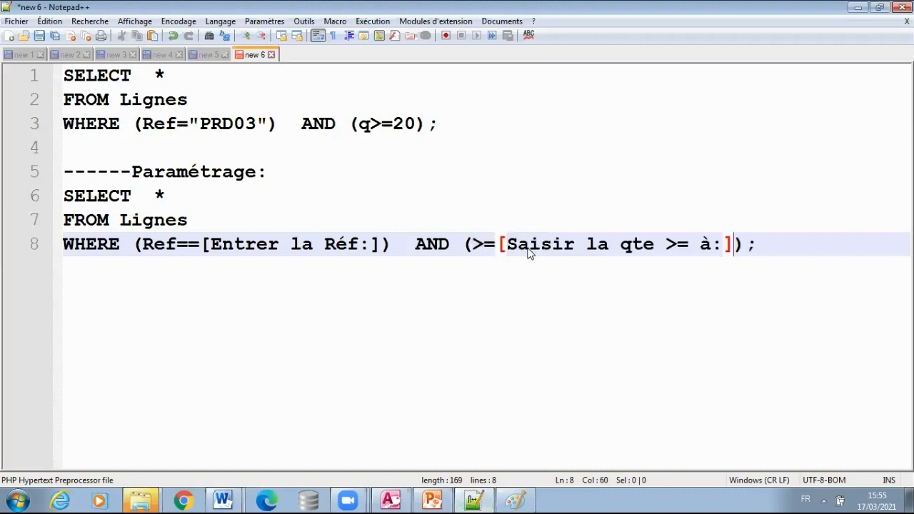
pyautogui.click(466, 249)
pyautogui.write('q')
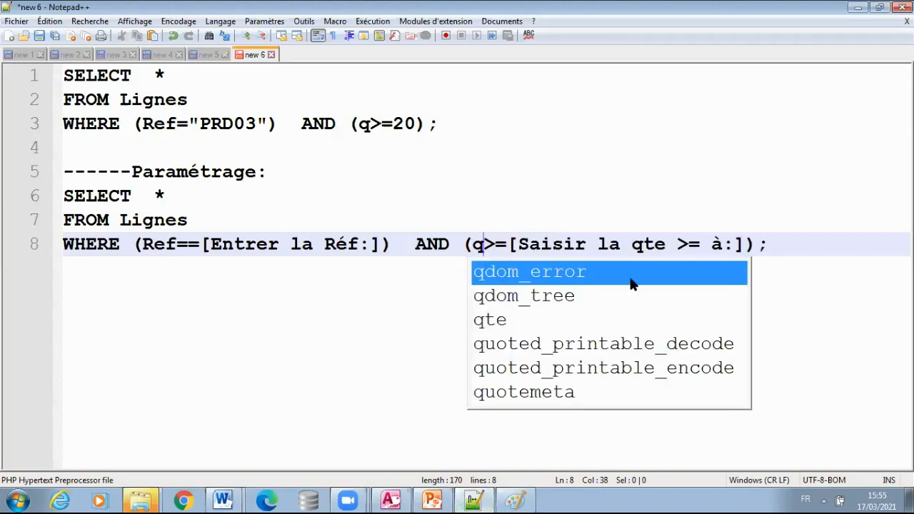
pyautogui.click(828, 249)
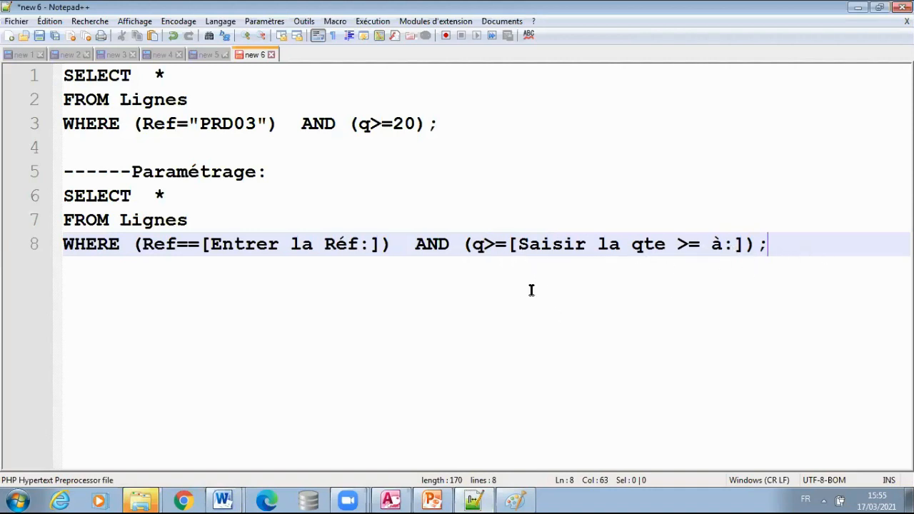
pyautogui.press('Return')
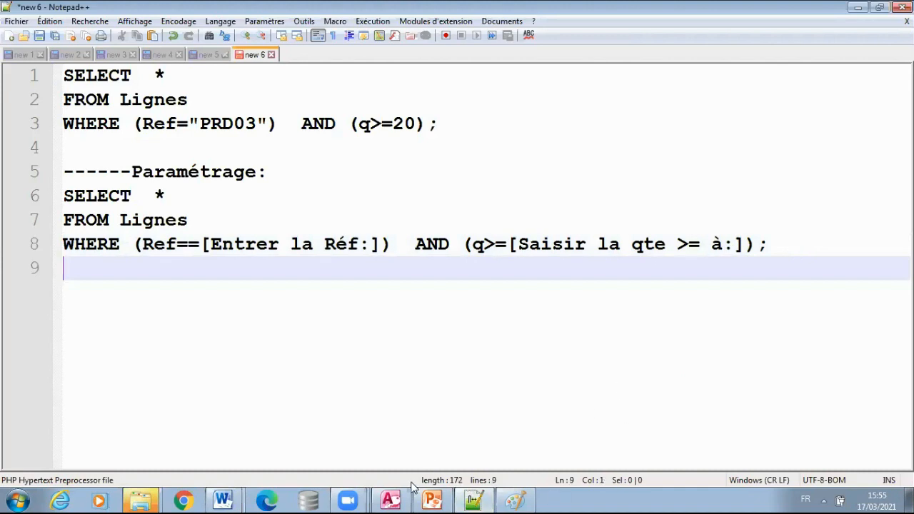
# Paste a screenshot of the Notepad++ window into Paint and select the area containing both SQL queries
pyautogui.moveTo(393, 498)
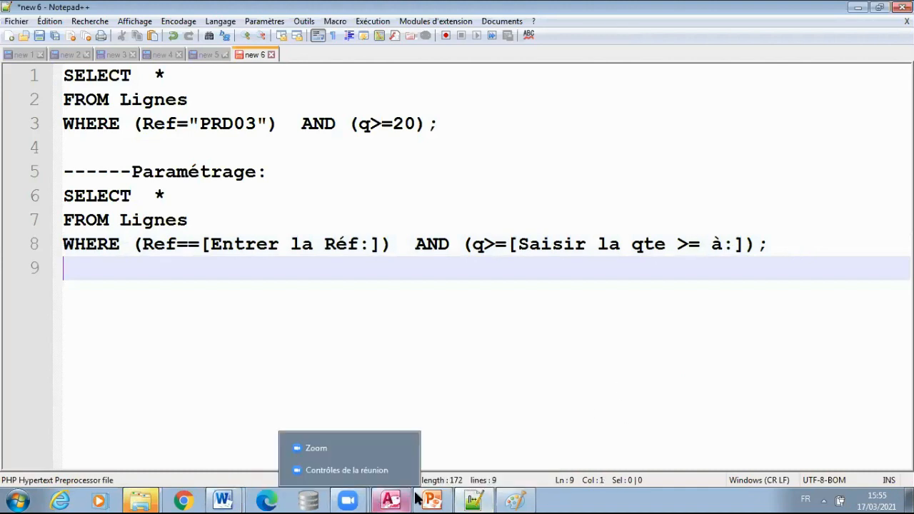
pyautogui.click(516, 499)
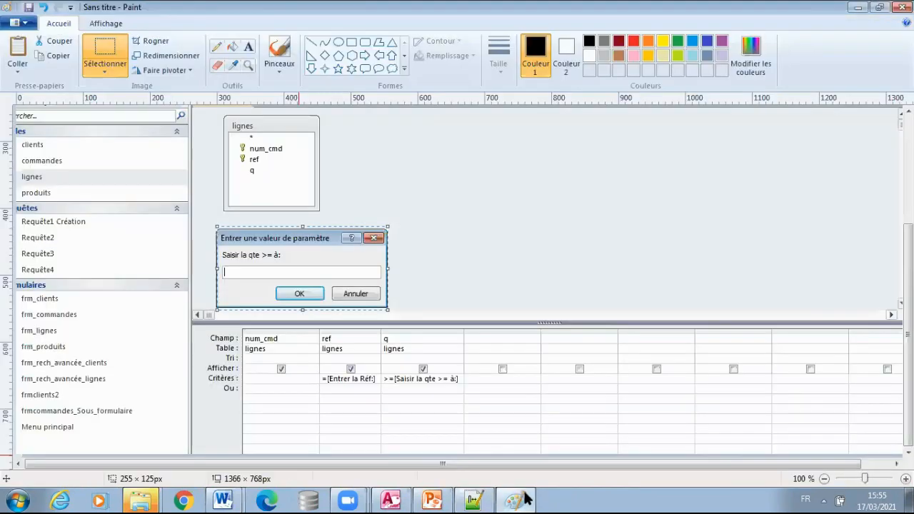
pyautogui.hotkey('ctrl', 'v')
pyautogui.click(101, 46)
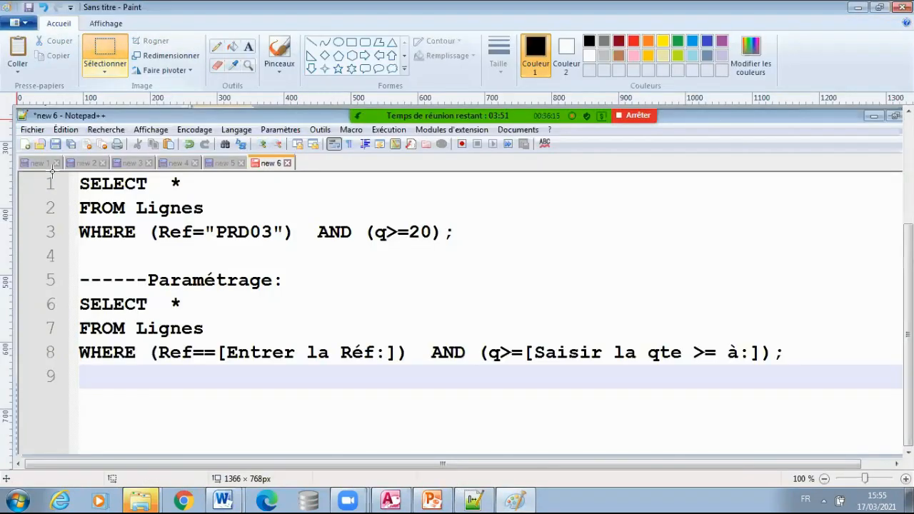
pyautogui.moveTo(64, 171)
pyautogui.mouseDown()
pyautogui.moveTo(464, 369)
pyautogui.moveTo(784, 362)
pyautogui.moveTo(786, 372)
pyautogui.mouseUp()
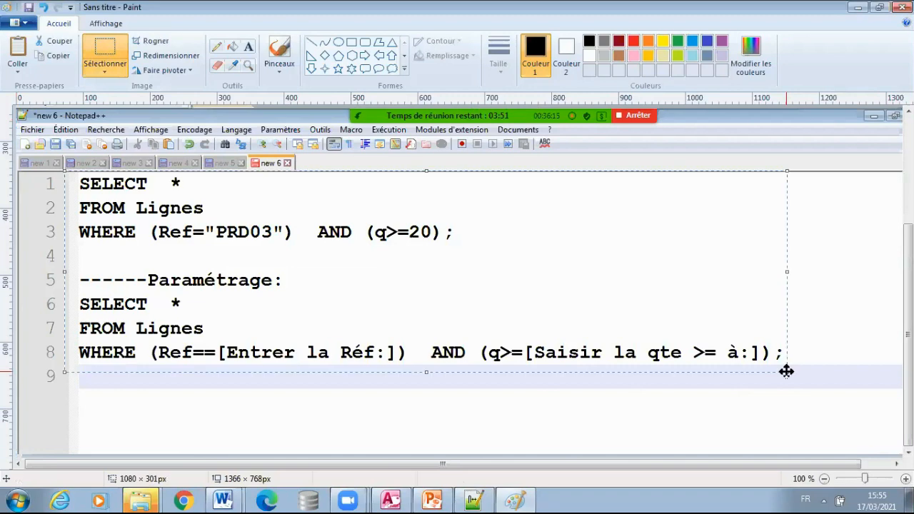
# Insert the captured SQL queries under "Mode SQL :" in the TravauxPratiques Word document, with a blank line before question 6
pyautogui.click(235, 498)
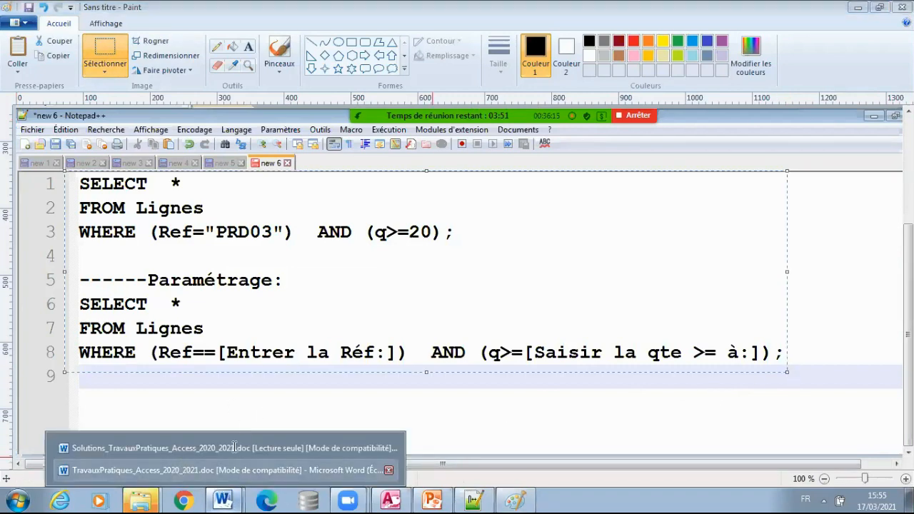
pyautogui.click(336, 446)
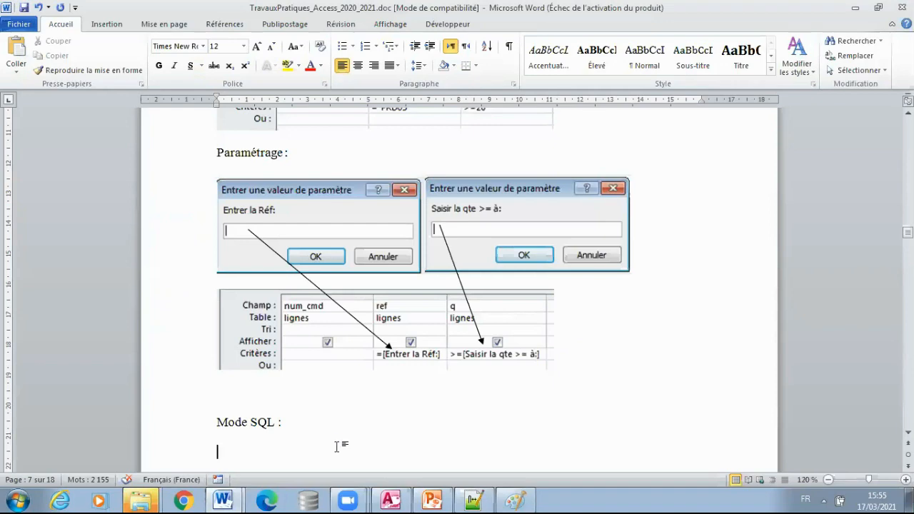
pyautogui.scroll(6, 370, 368)
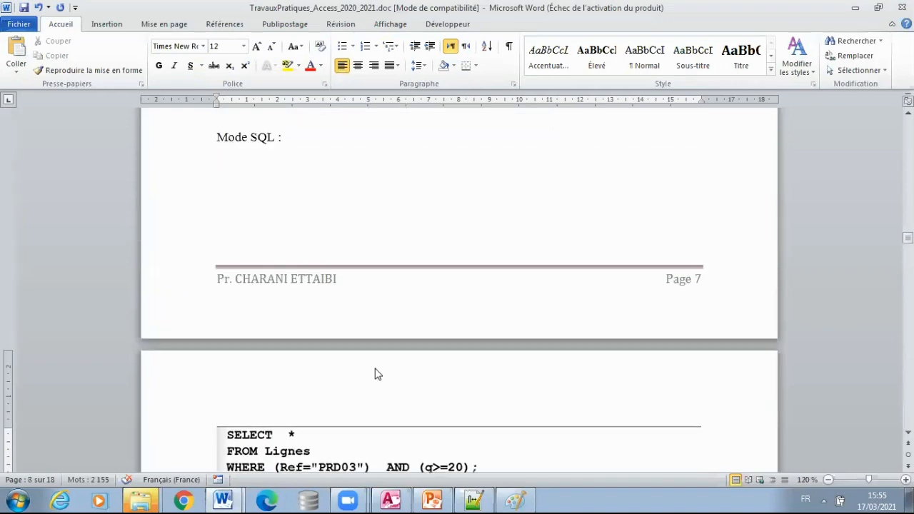
pyautogui.scroll(-3, 375, 370)
pyautogui.scroll(-3, 377, 370)
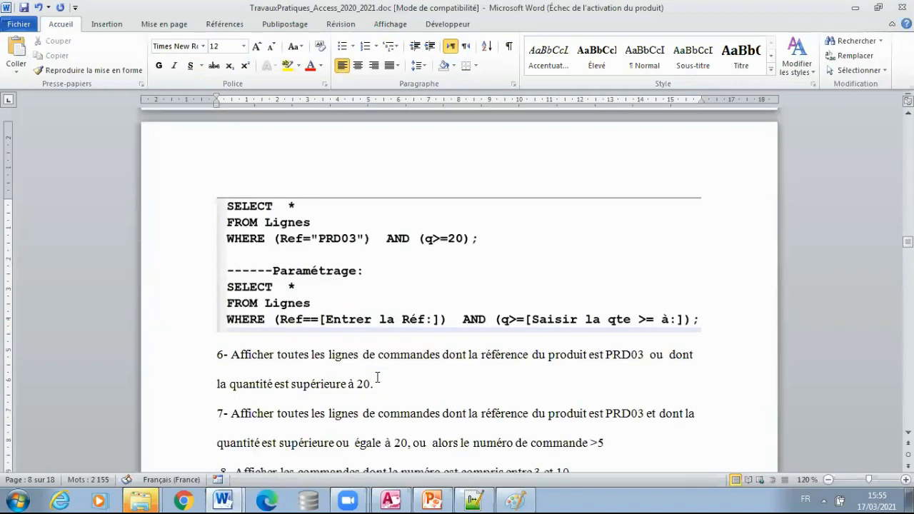
pyautogui.scroll(-1, 816, 310)
pyautogui.press('Return')
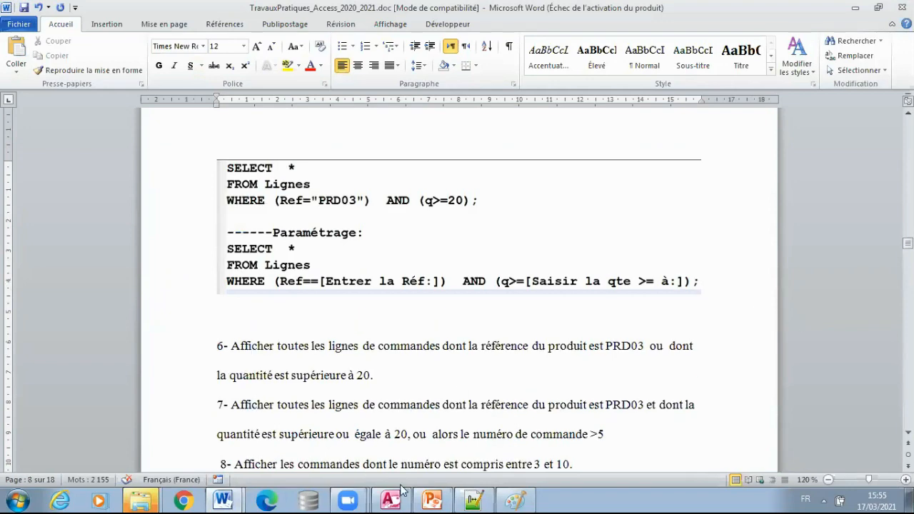
# Run the Access parameter query with reference PRD03 and minimum quantity 20
pyautogui.click(392, 499)
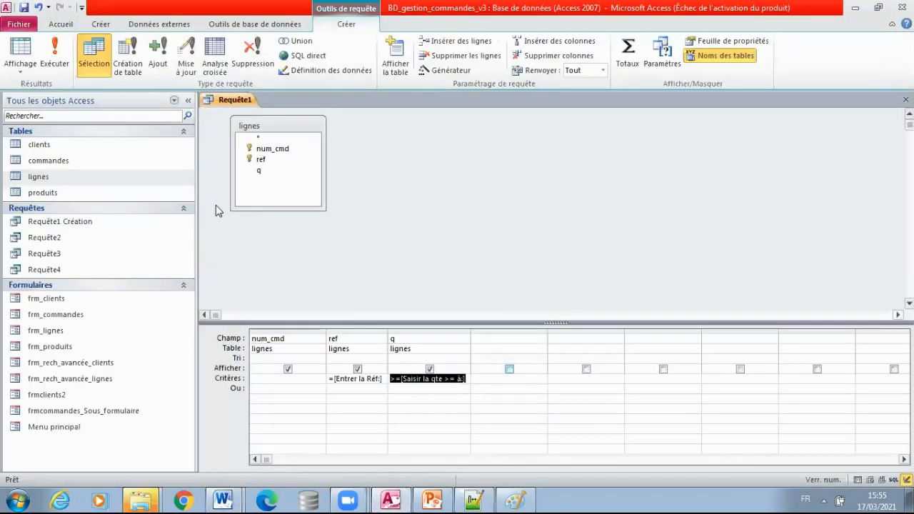
pyautogui.click(54, 52)
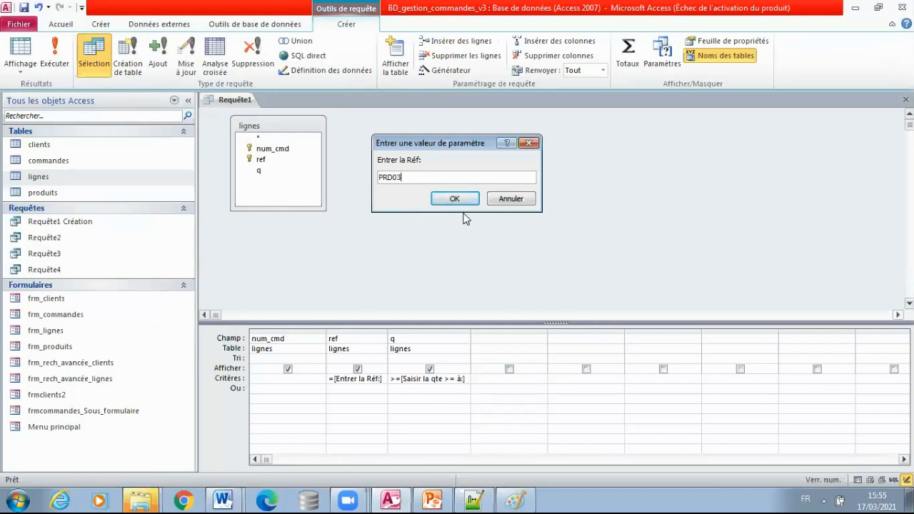
pyautogui.press('Return')
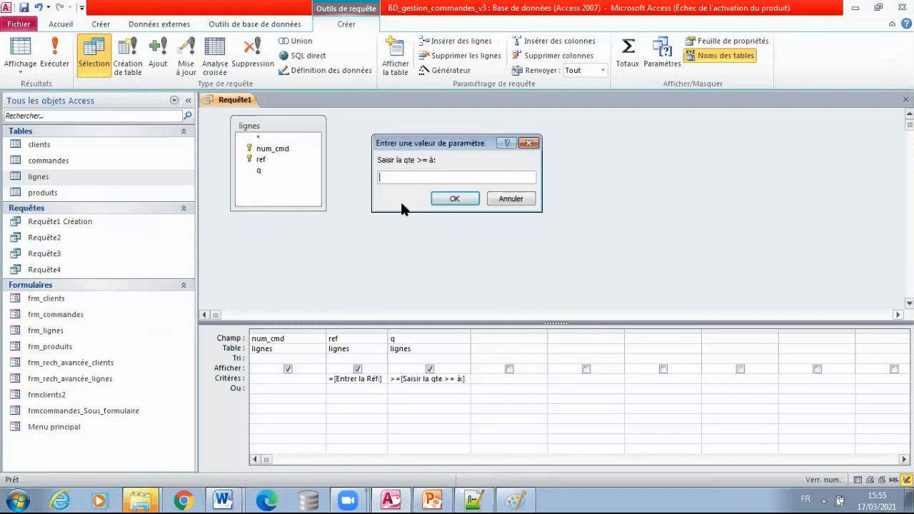
pyautogui.write('20')
pyautogui.click(454, 198)
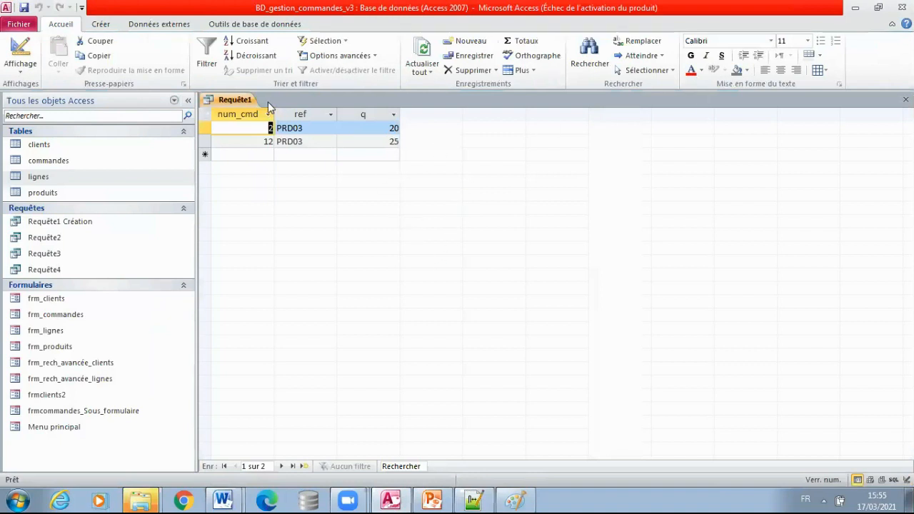
# Return Requête1 to design view and try to close it, cancelling at the save prompt
pyautogui.rightClick(234, 101)
pyautogui.click(316, 157)
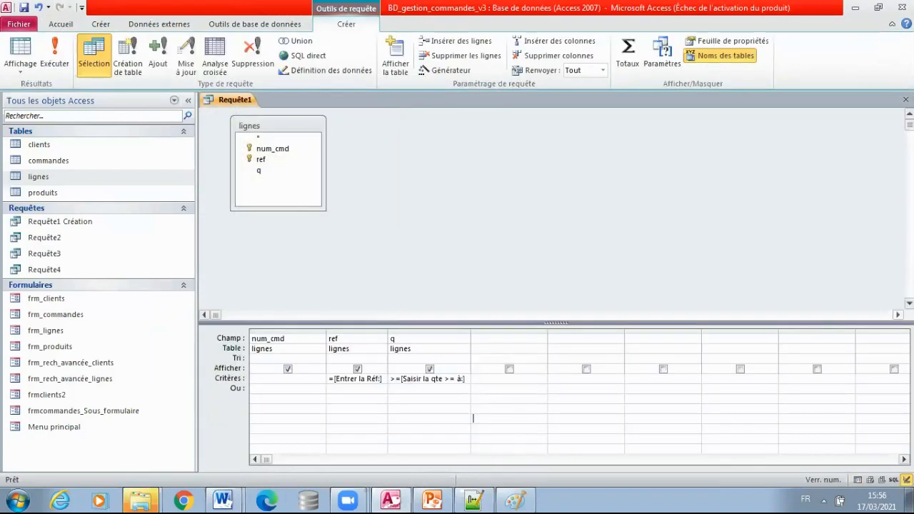
pyautogui.click(906, 99)
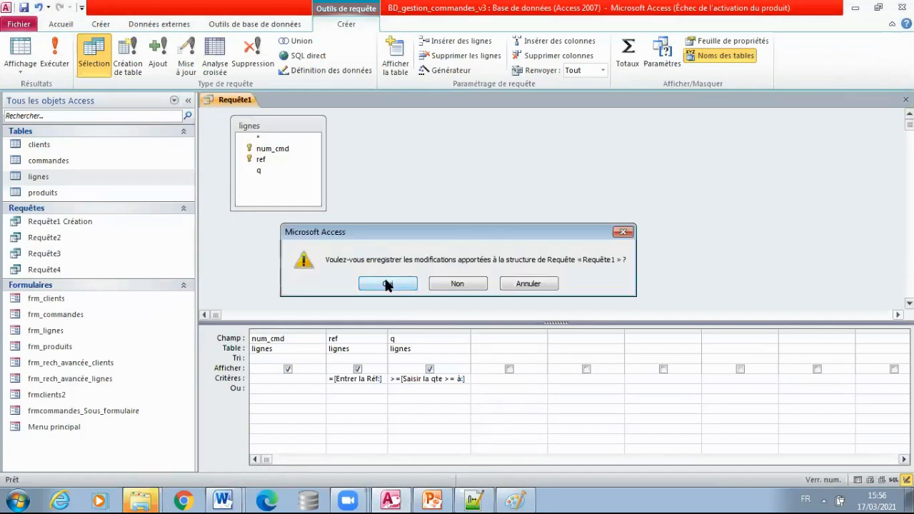
pyautogui.click(522, 283)
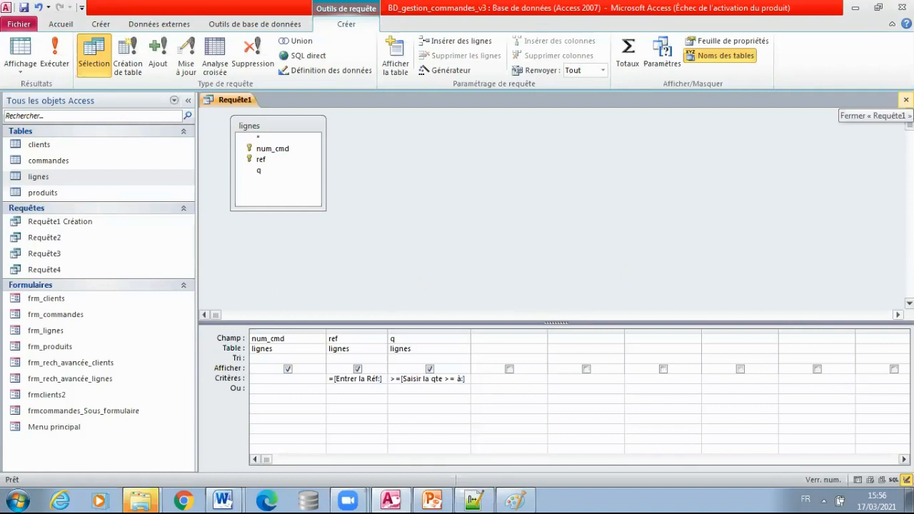
# Close the open parameter query and save it under the name Requête5
pyautogui.click(905, 100)
pyautogui.click(387, 285)
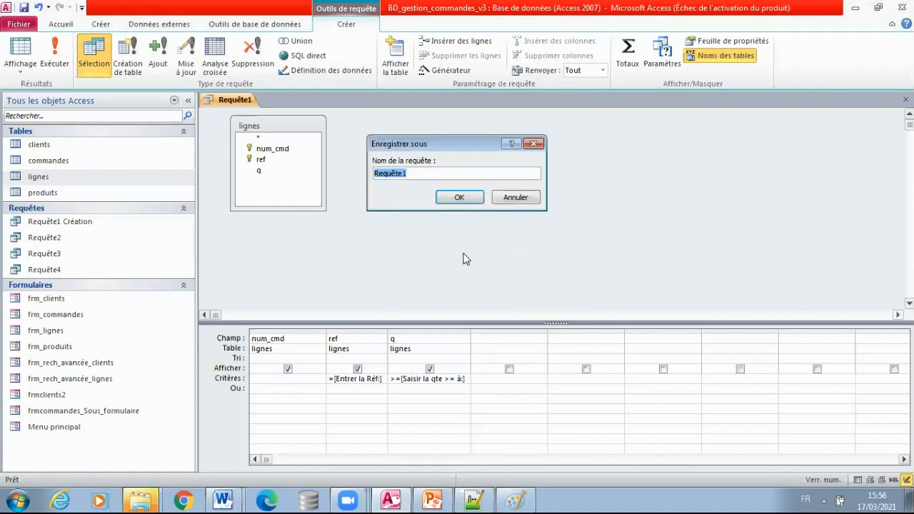
pyautogui.click(429, 171)
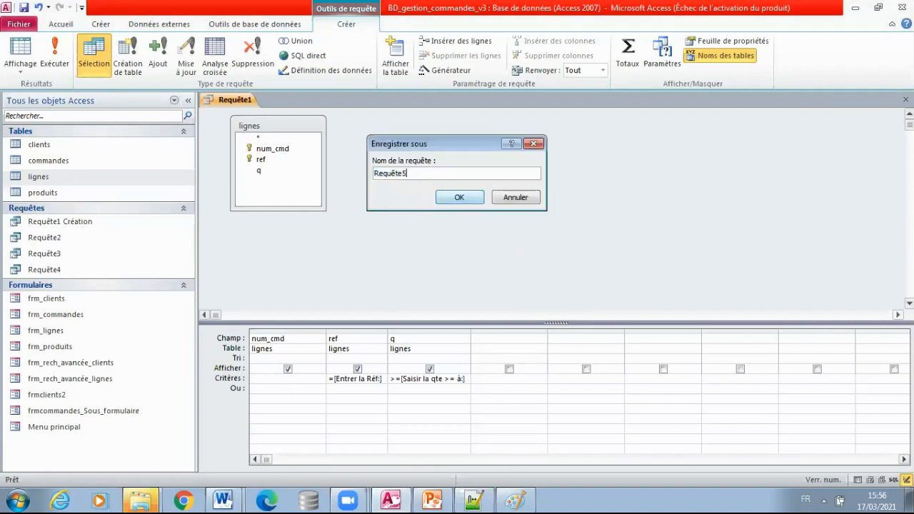
pyautogui.write('5')
pyautogui.click(449, 198)
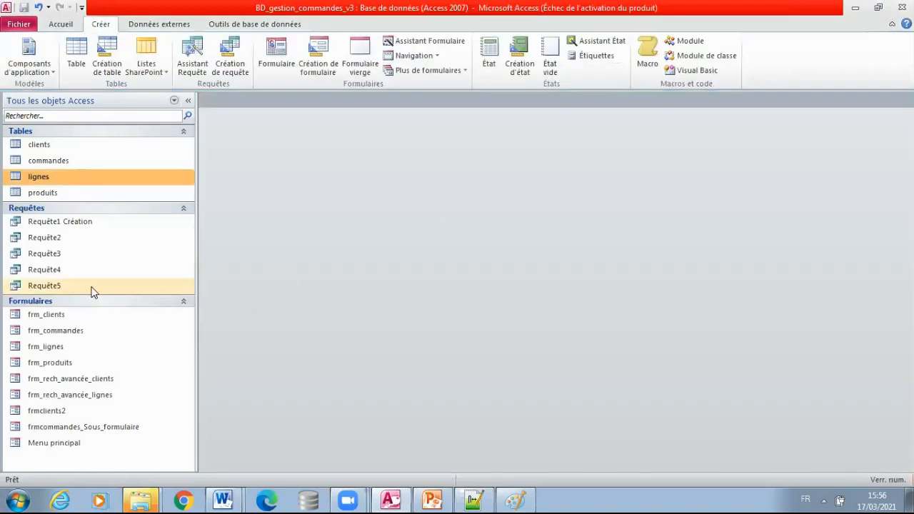
# Duplicate the Requête5 query under the name Requête6 and open the copy in design view
pyautogui.rightClick(74, 286)
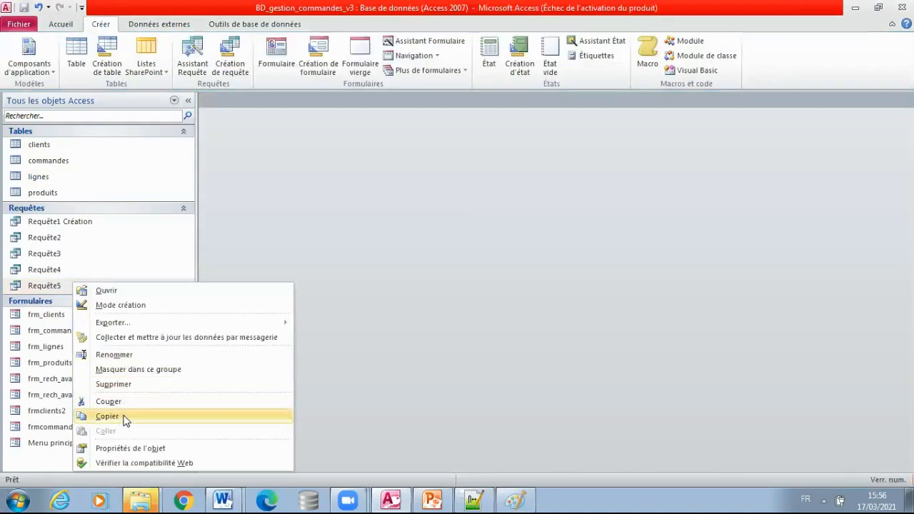
pyautogui.click(121, 421)
pyautogui.rightClick(105, 287)
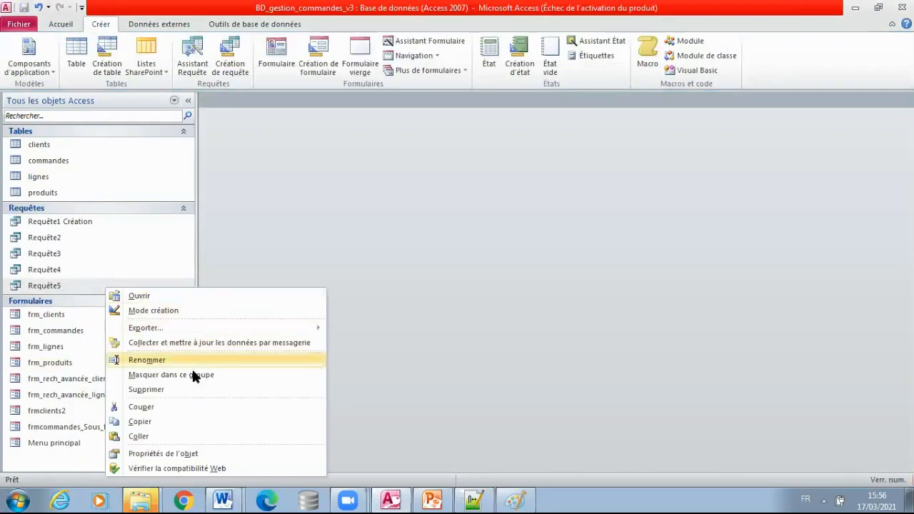
pyautogui.click(138, 436)
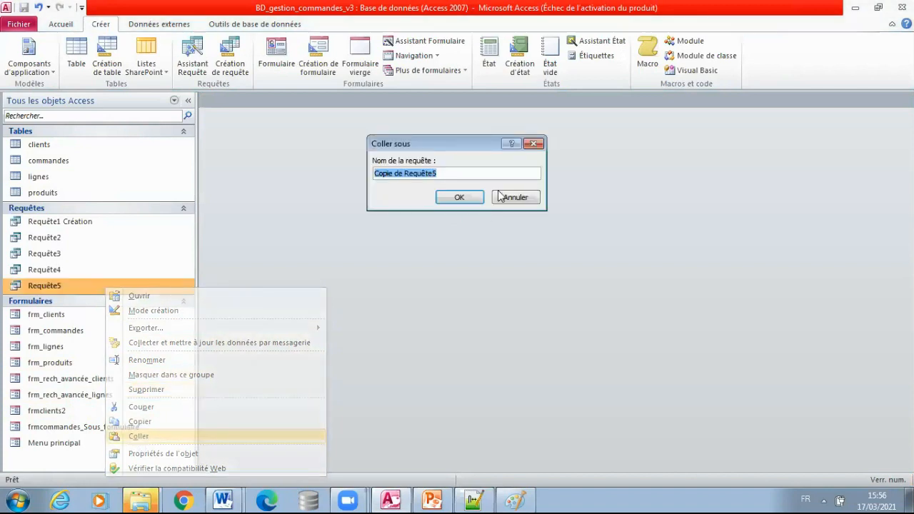
pyautogui.click(454, 175)
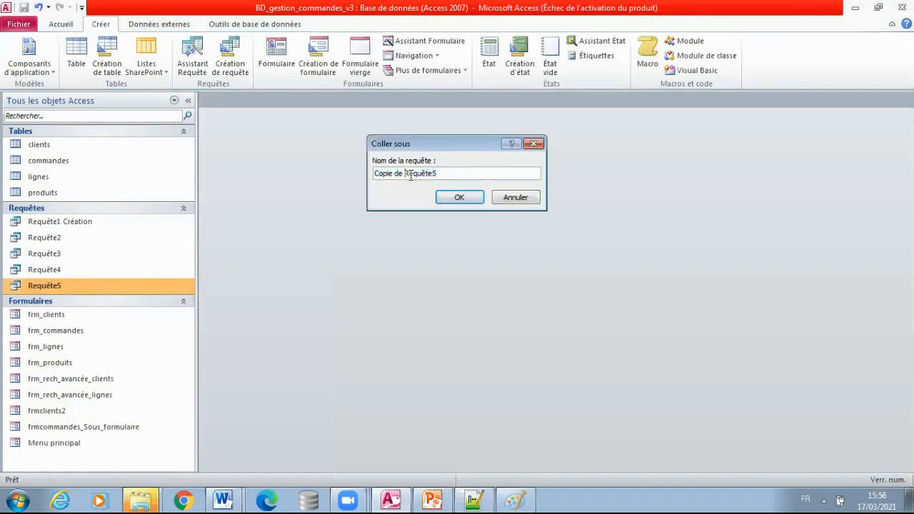
pyautogui.press('BackSpace')
pyautogui.press('BackSpace')
pyautogui.press('BackSpace')
pyautogui.press('BackSpace')
pyautogui.press('BackSpace')
pyautogui.press('BackSpace')
pyautogui.press('BackSpace')
pyautogui.press('BackSpace')
pyautogui.press('BackSpace')
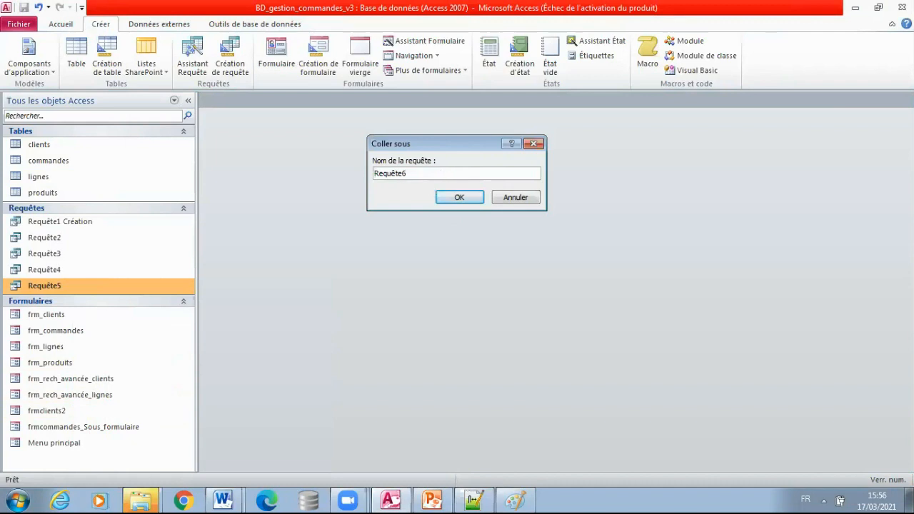
pyautogui.click(460, 197)
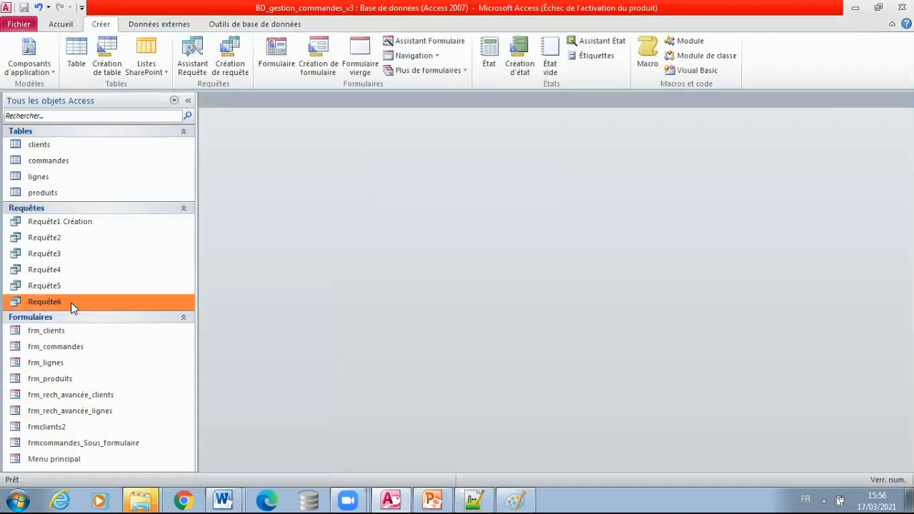
pyautogui.rightClick(71, 305)
pyautogui.click(153, 138)
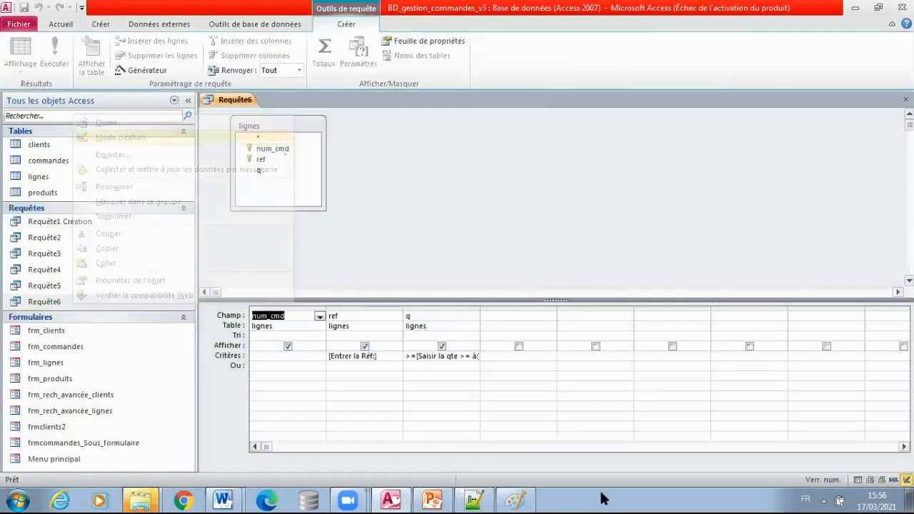
# In the TravauxPratiques Word document, remove the blank line above question 6 and insert an empty line below its text
pyautogui.click(215, 494)
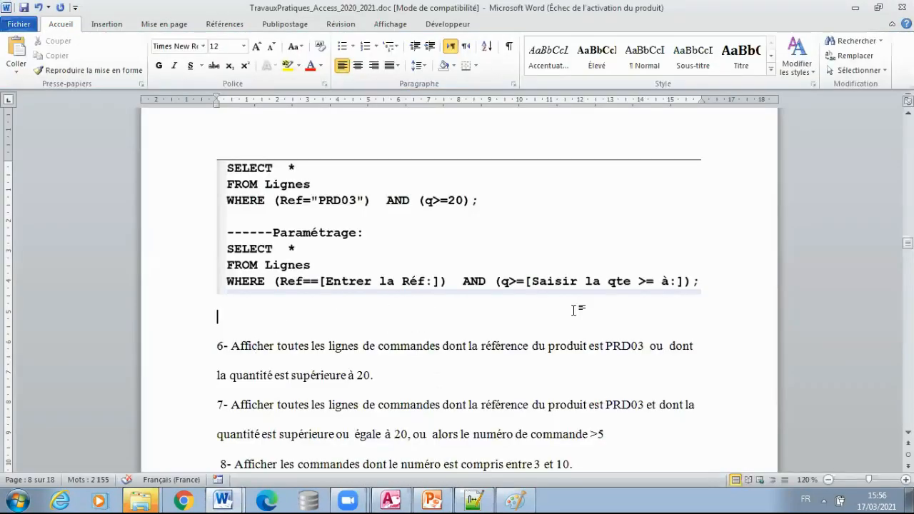
pyautogui.press('Delete')
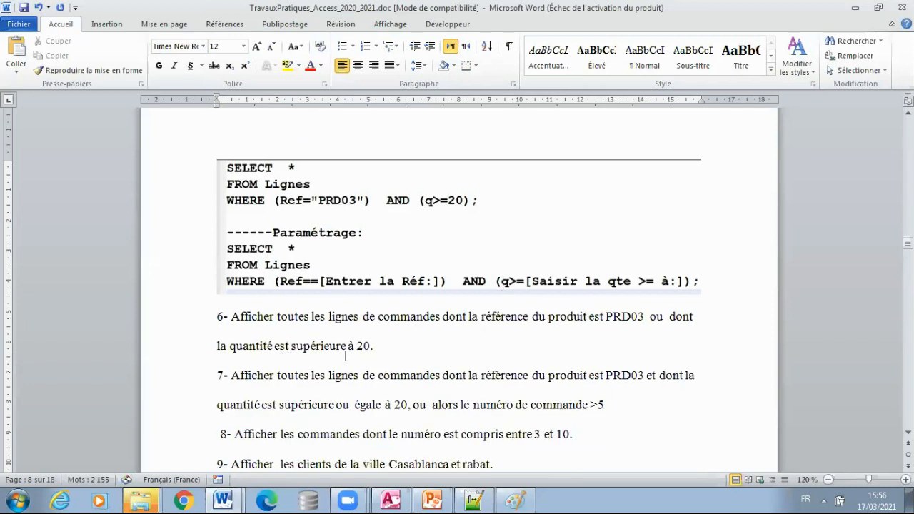
pyautogui.click(419, 350)
pyautogui.press('Return')
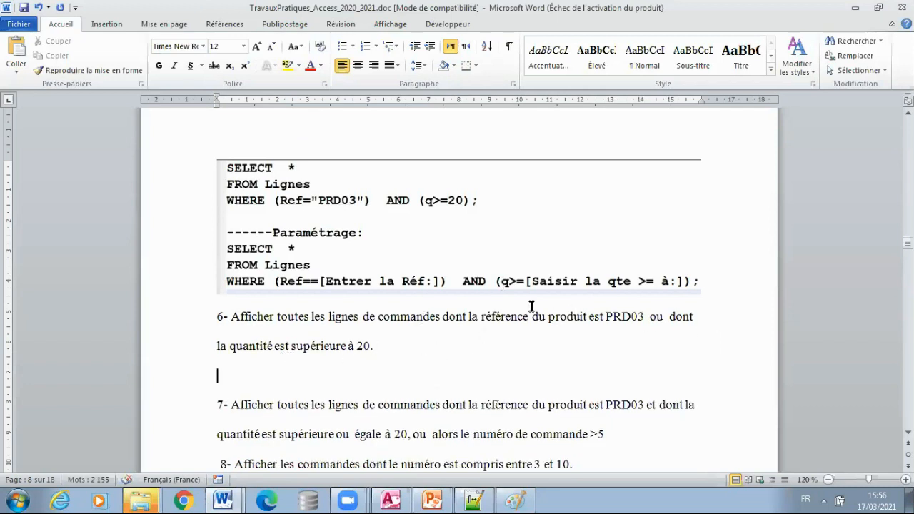
# Format the word "ou" after PRD03 in question 6 in red at font size 16
pyautogui.click(231, 317)
pyautogui.moveTo(262, 317); pyautogui.dragTo(568, 314)
pyautogui.click(507, 320)
pyautogui.doubleClick(656, 316)
pyautogui.moveTo(606, 316); pyautogui.dragTo(664, 321)
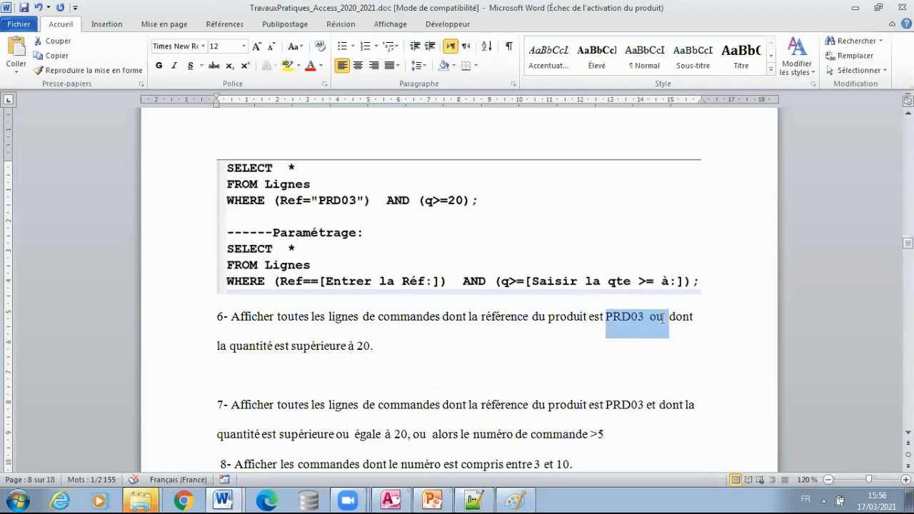
pyautogui.doubleClick(657, 317)
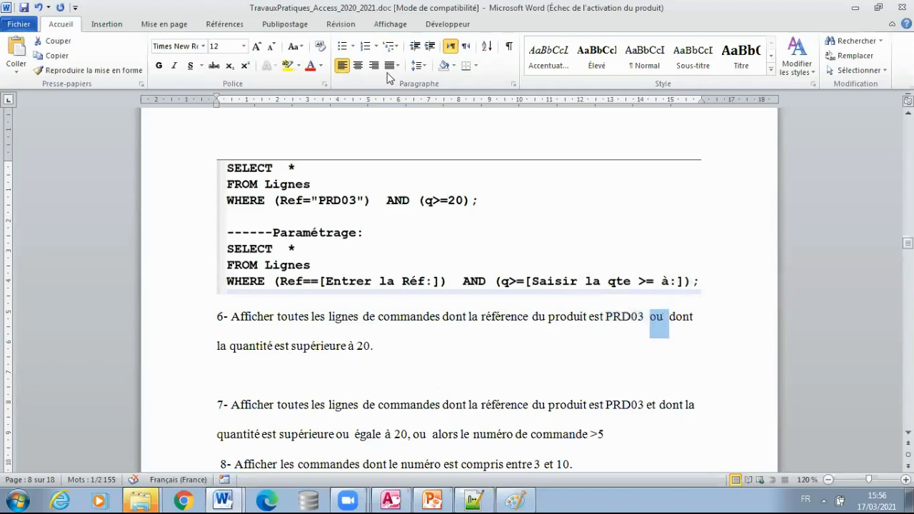
pyautogui.click(321, 66)
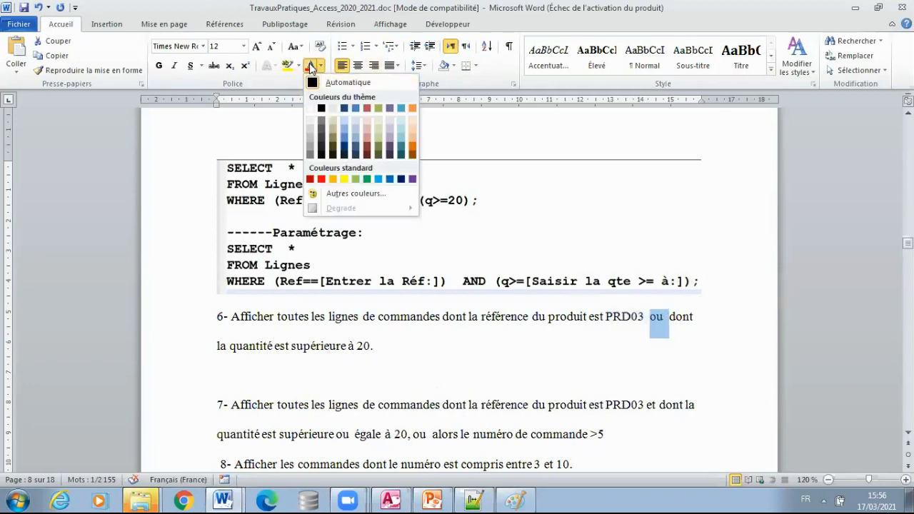
pyautogui.click(320, 178)
pyautogui.click(257, 46)
pyautogui.click(257, 47)
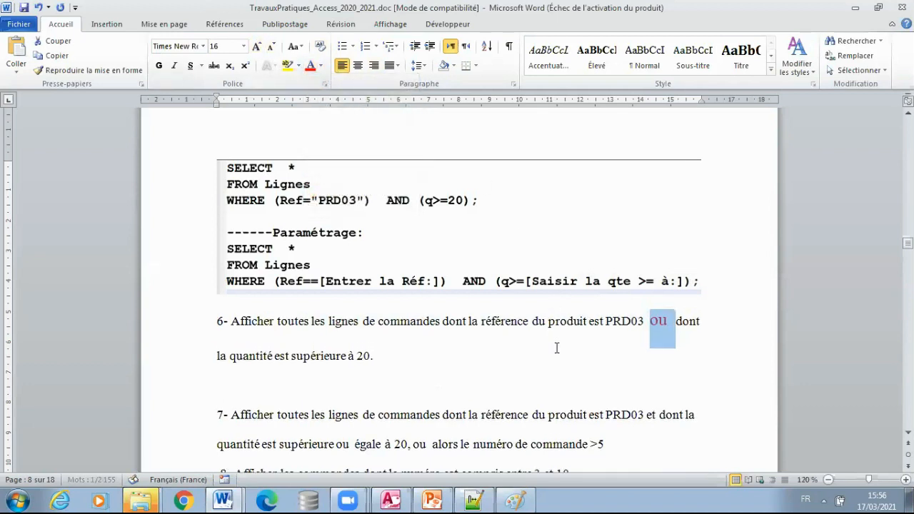
pyautogui.click(556, 321)
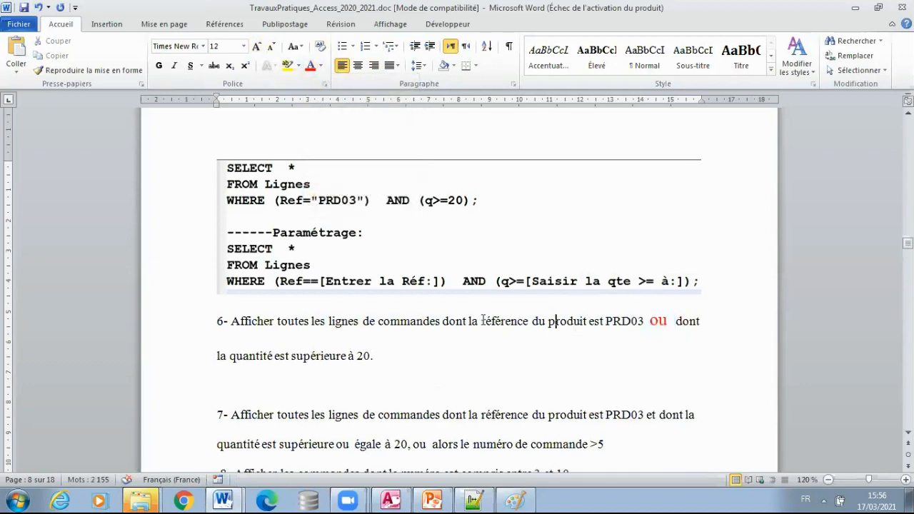